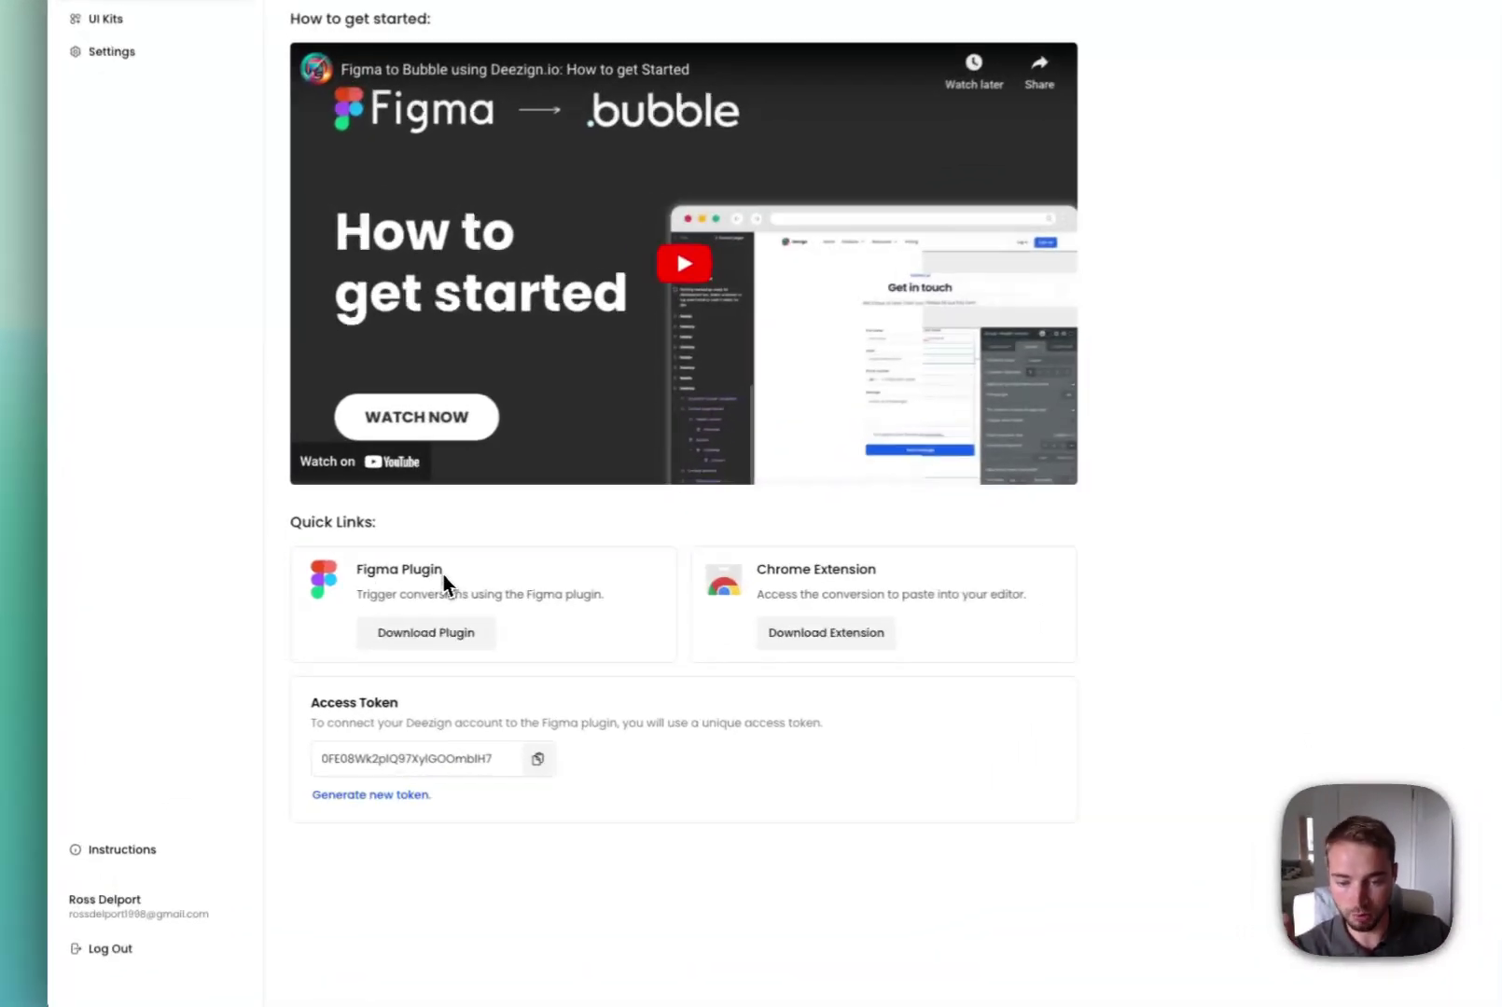
Point out Deezign's Figma Plugin and Chrome Extension quick links and the Access Token section
drag(415, 580, 341, 584)
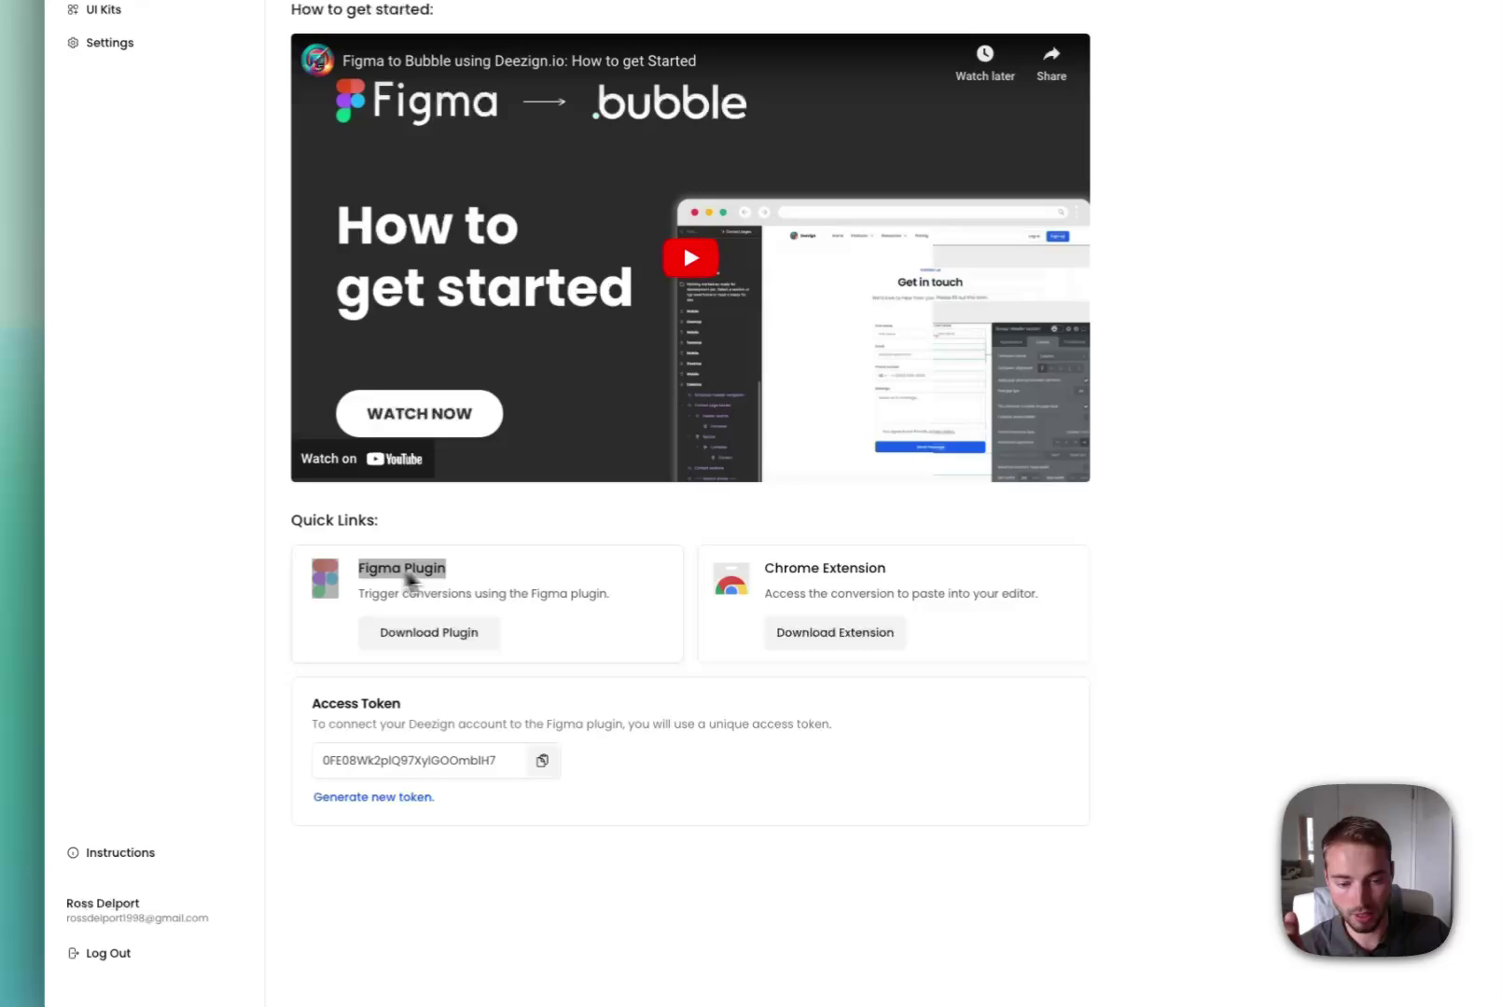
click(804, 582)
drag(886, 569, 723, 587)
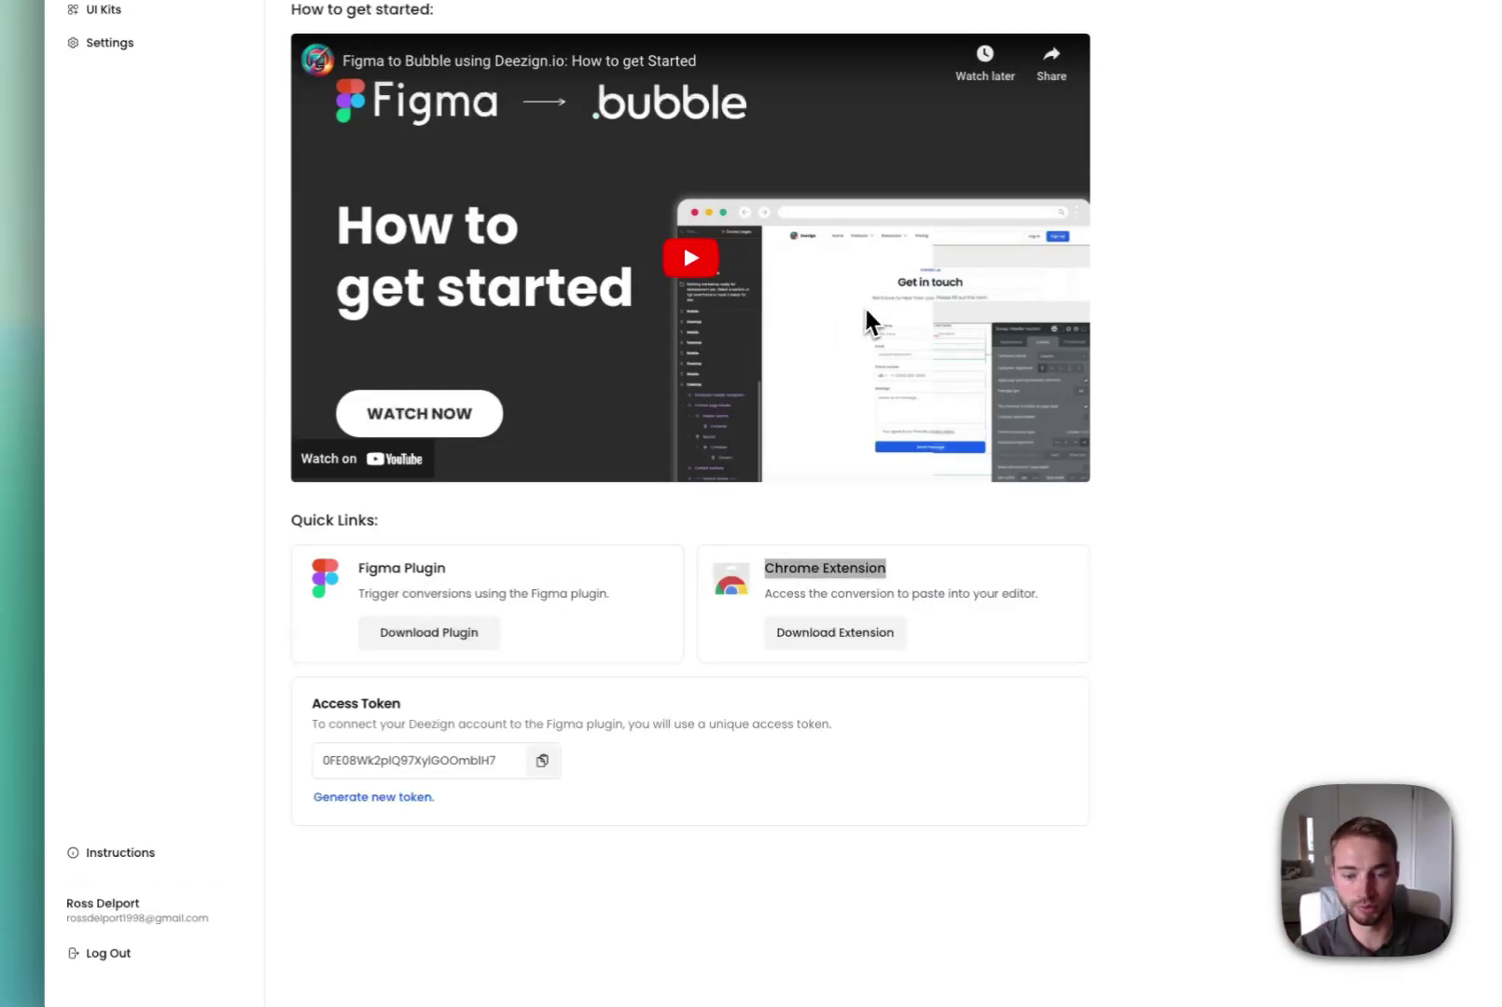
click(485, 618)
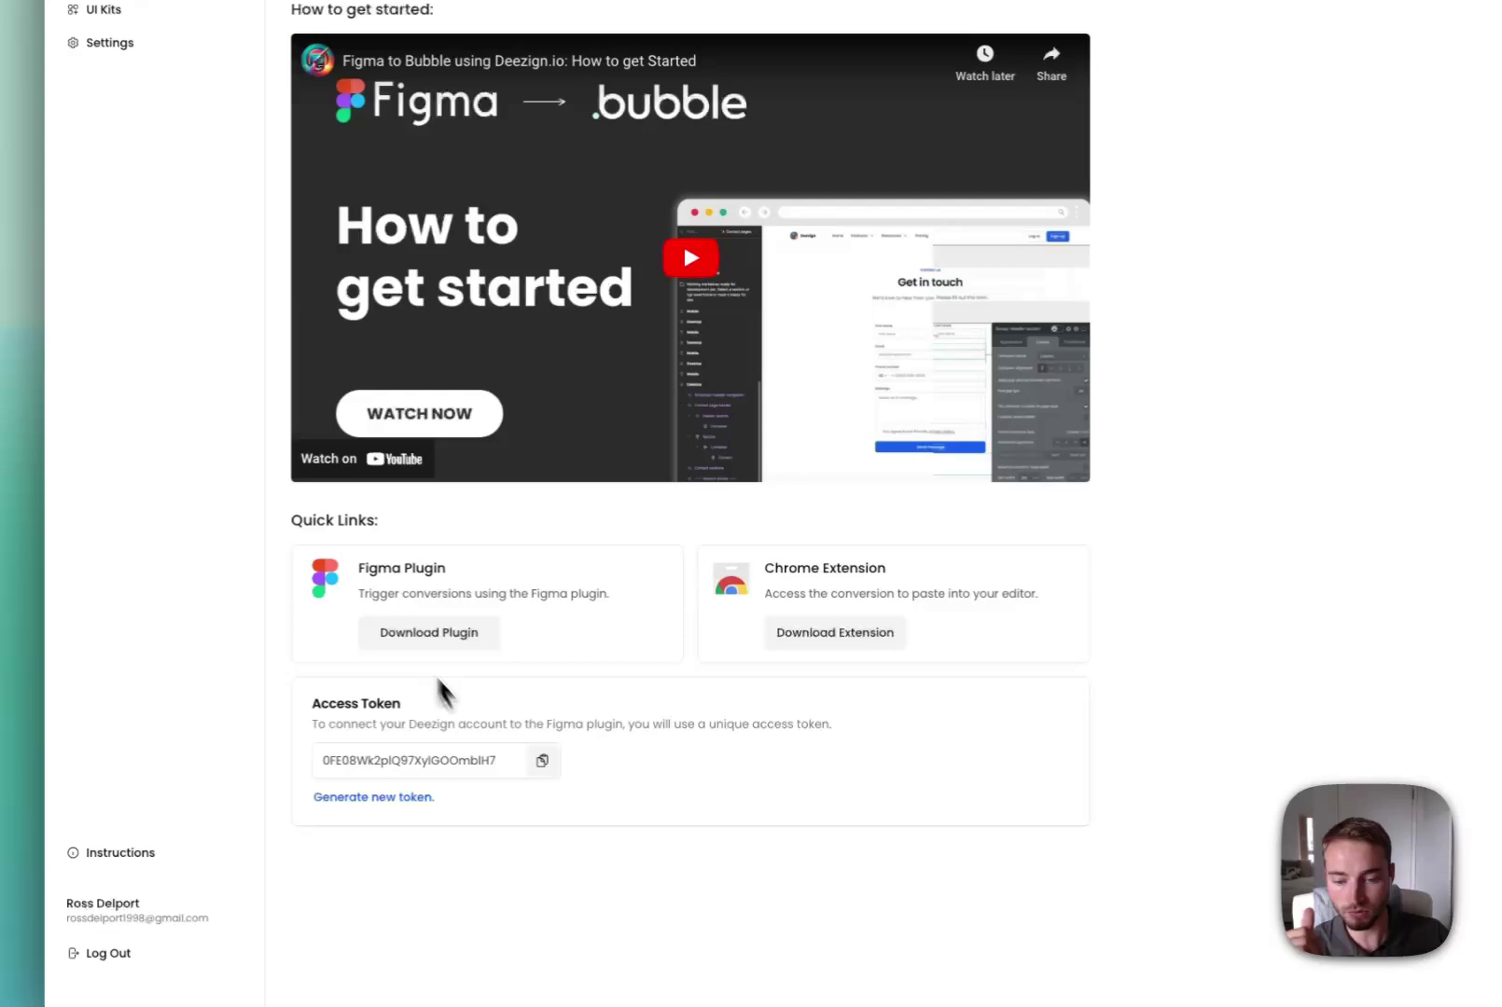
drag(317, 704, 463, 569)
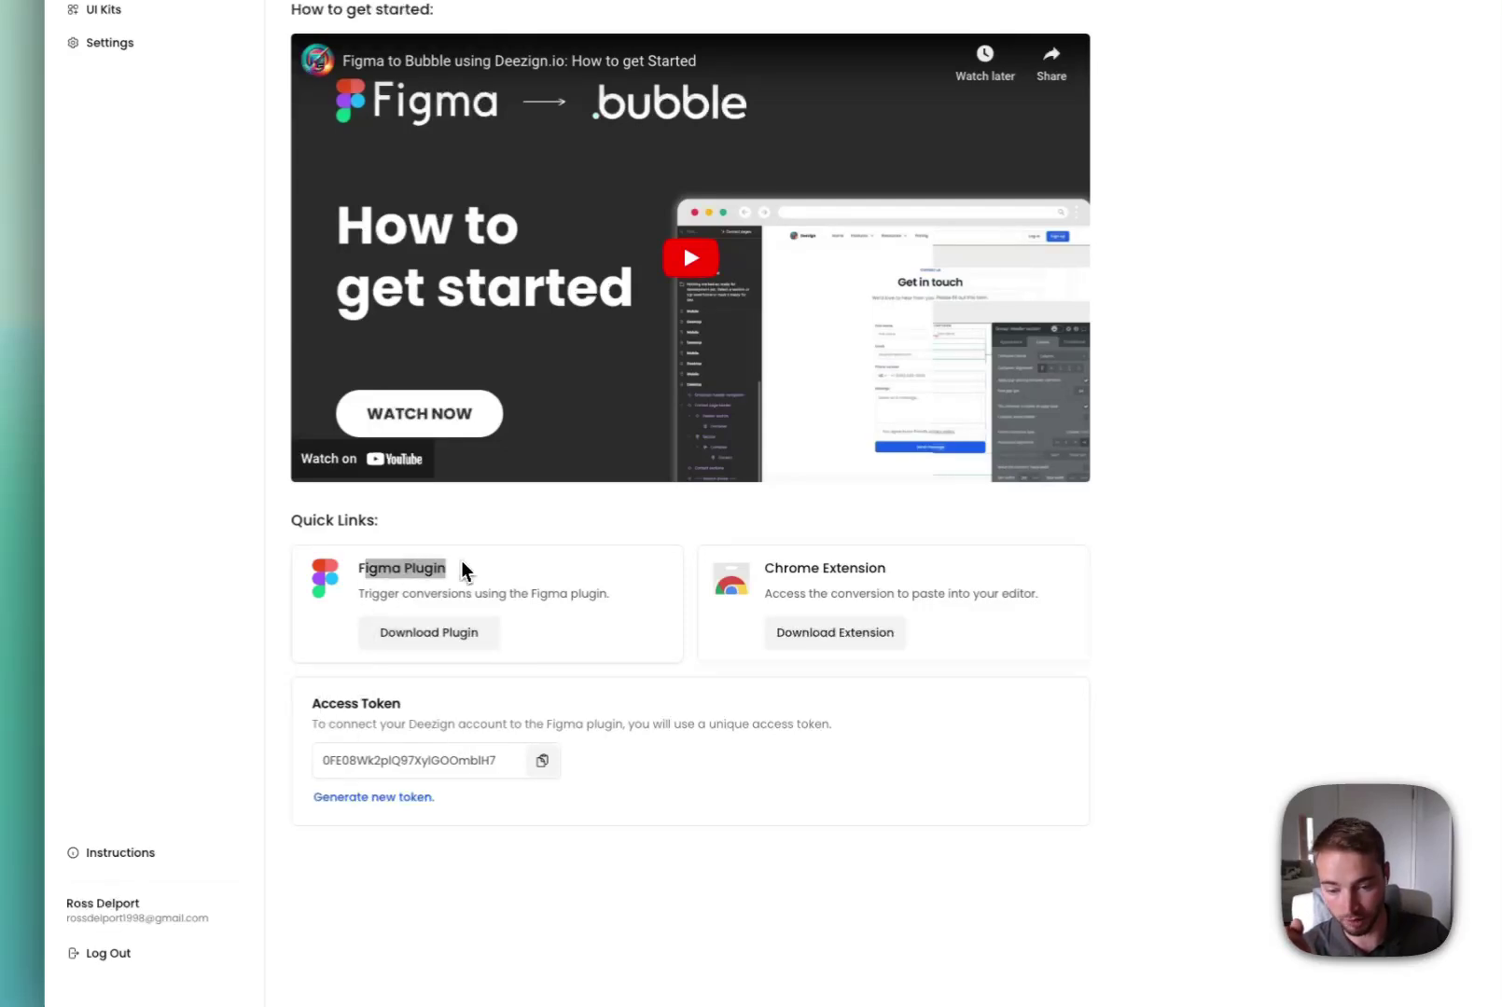
click(392, 666)
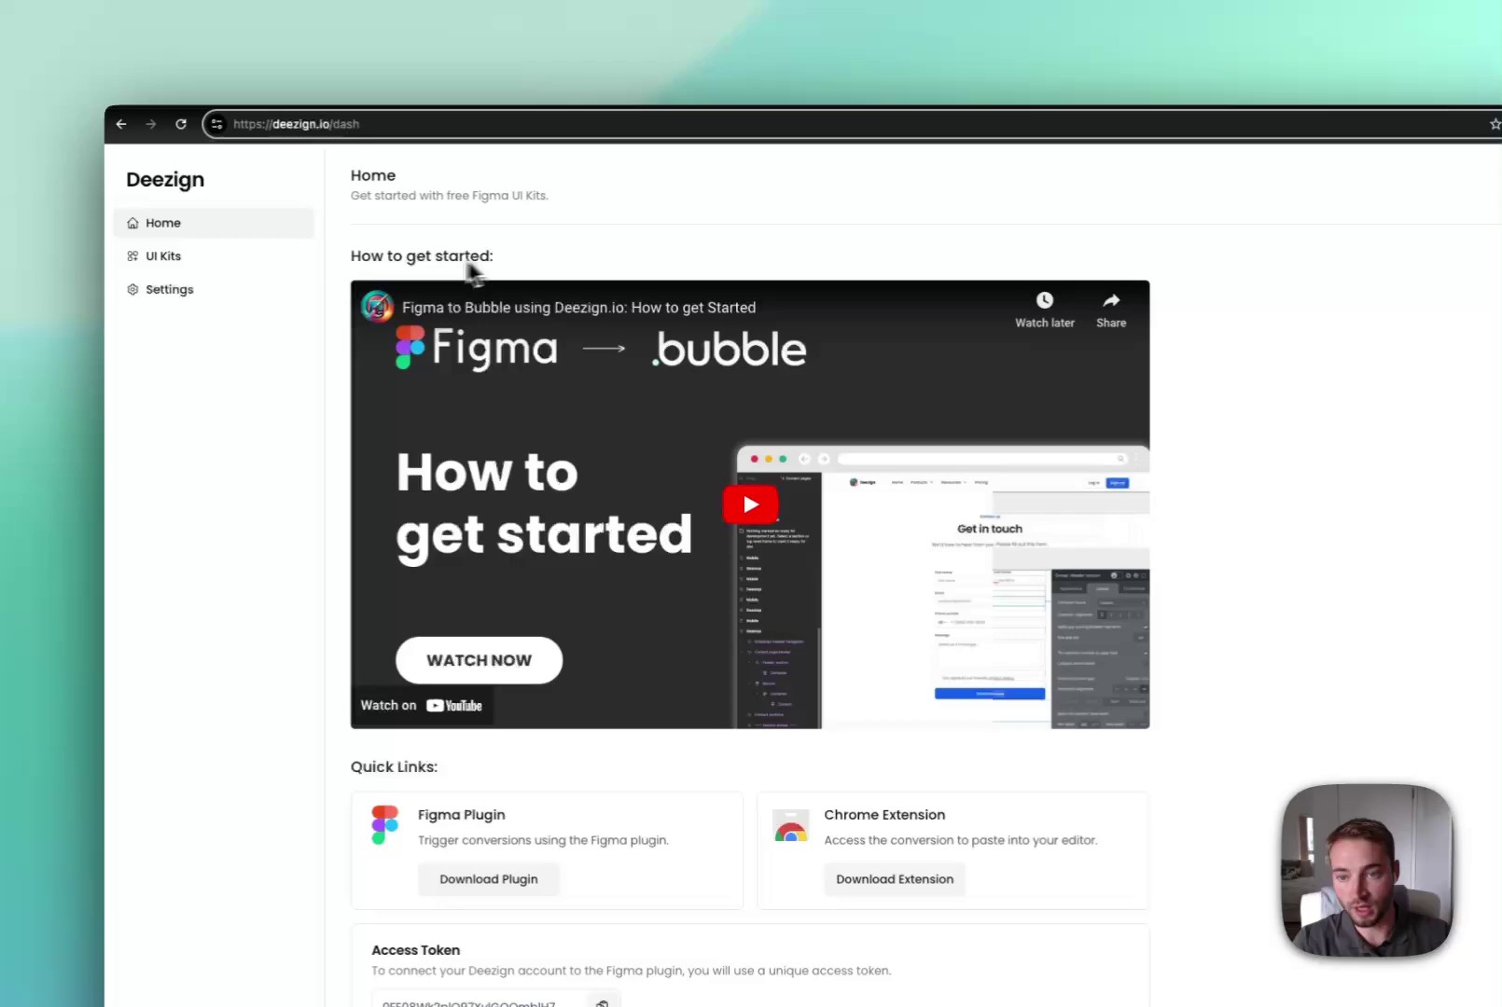
Open Deezign's UI Kits list and browse the curated Figma kits
click(159, 266)
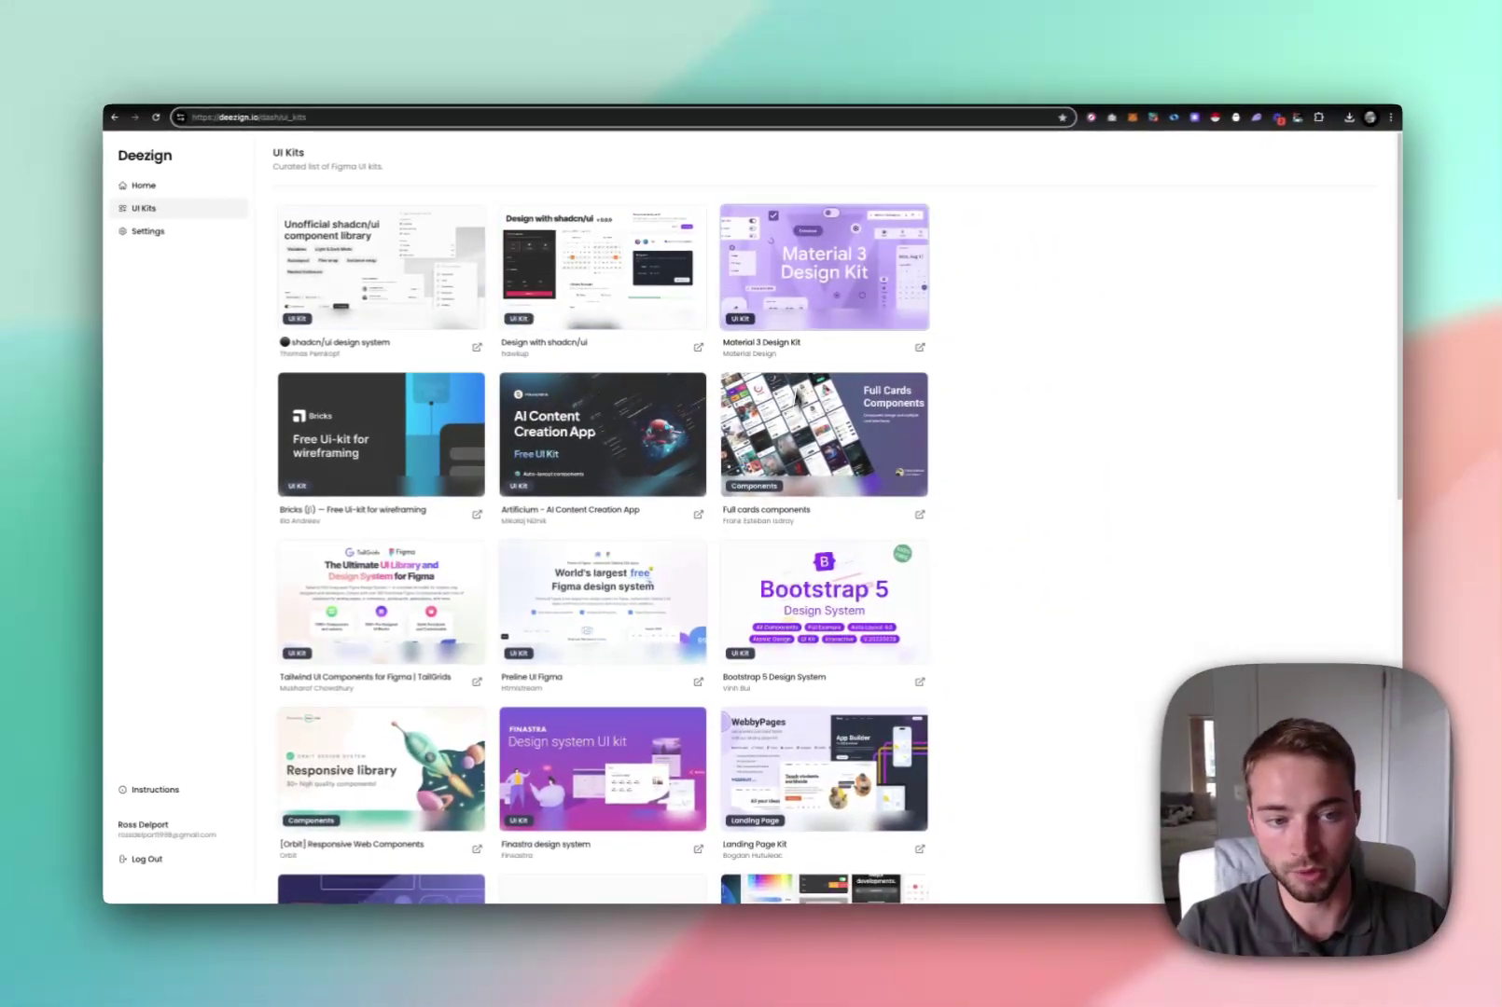
scroll(881, 341, down, 5)
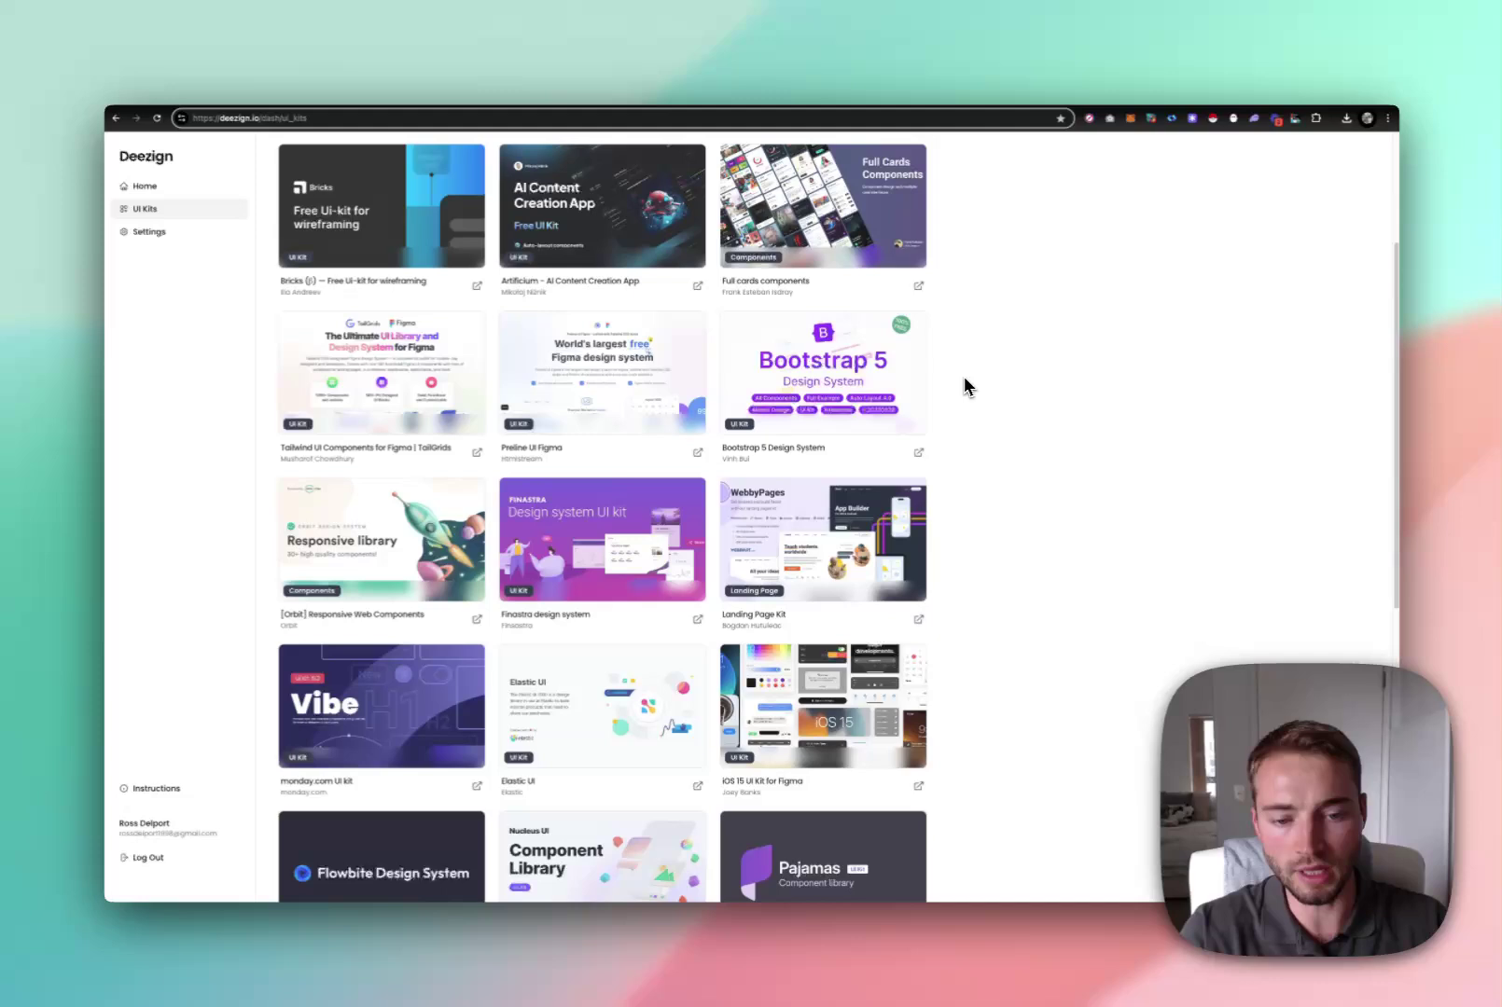
scroll(945, 378, down, 6)
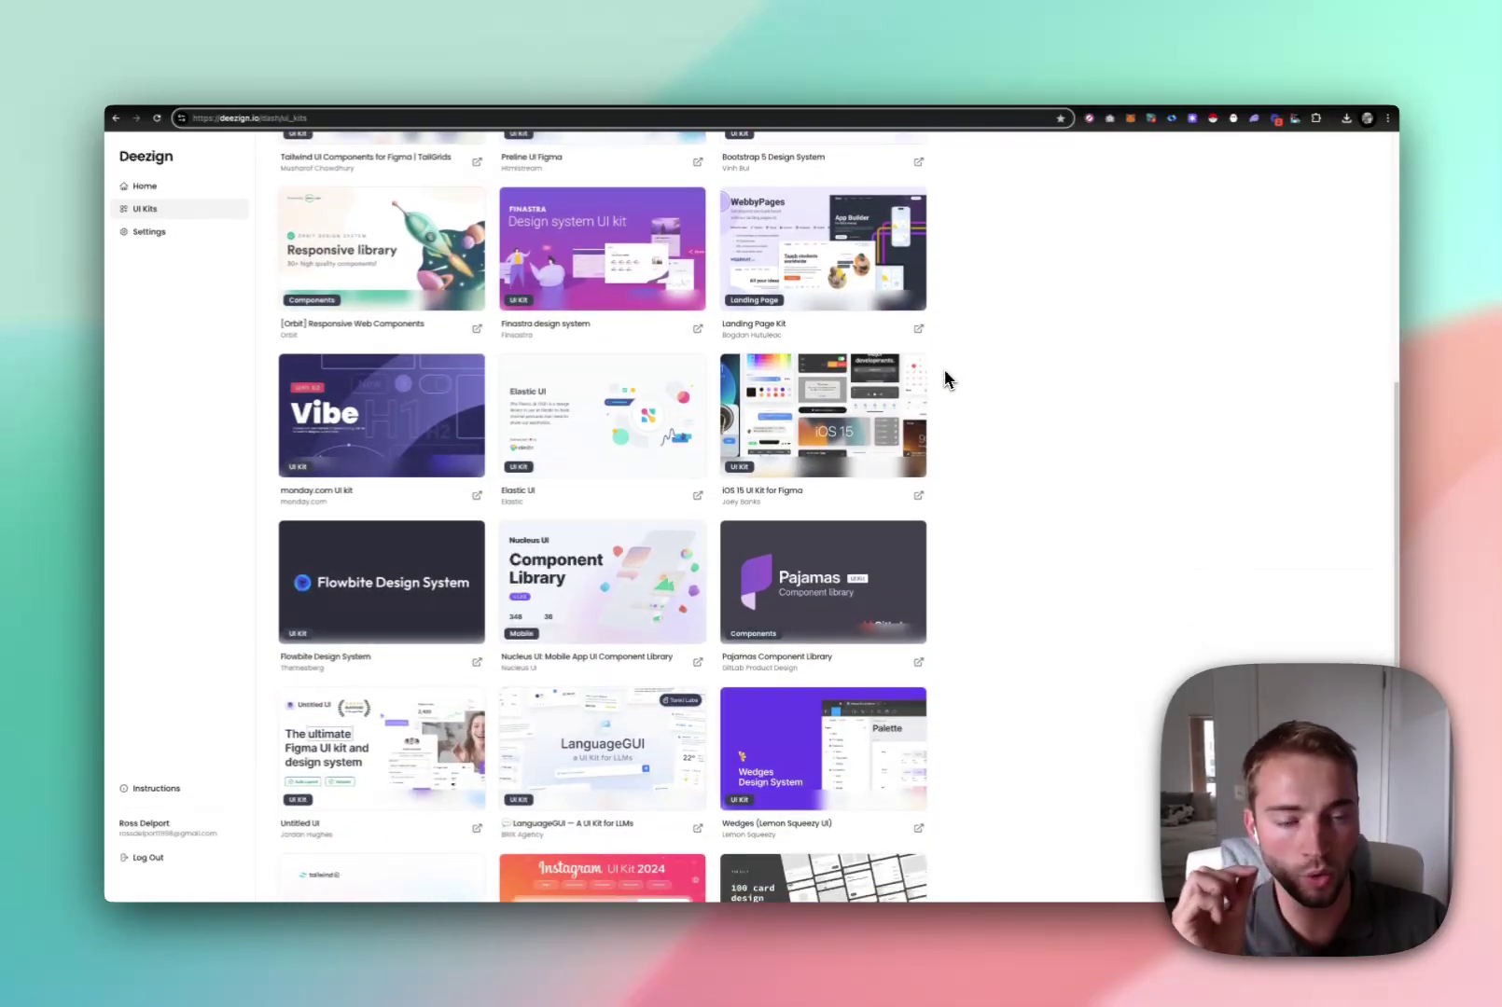
scroll(945, 378, down, 4)
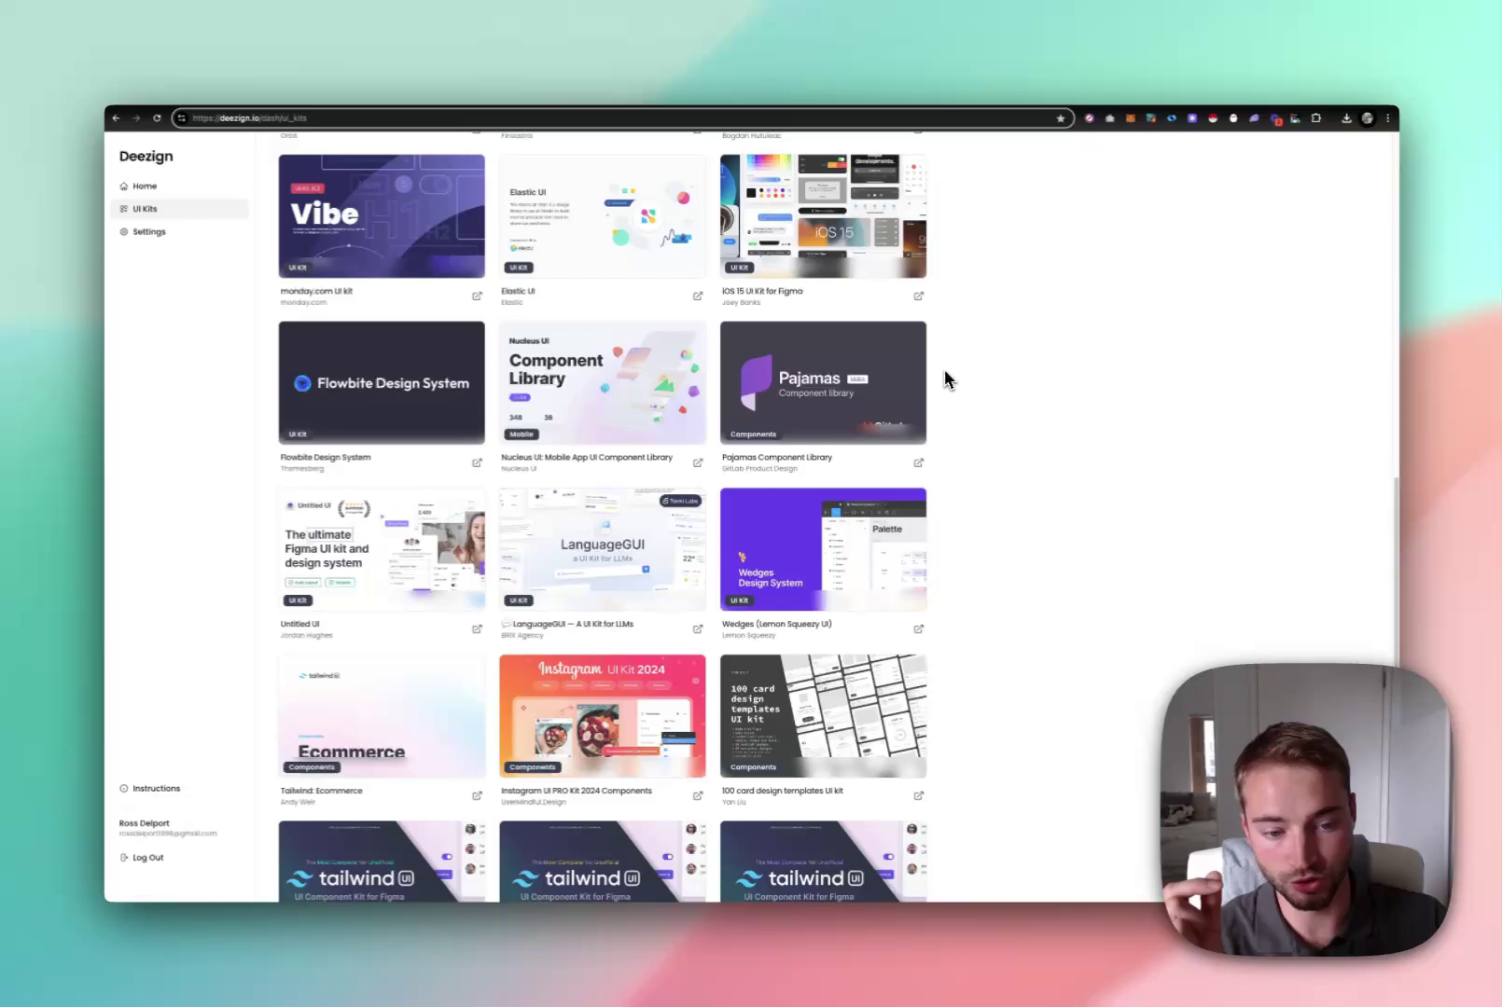
scroll(945, 378, down, 2)
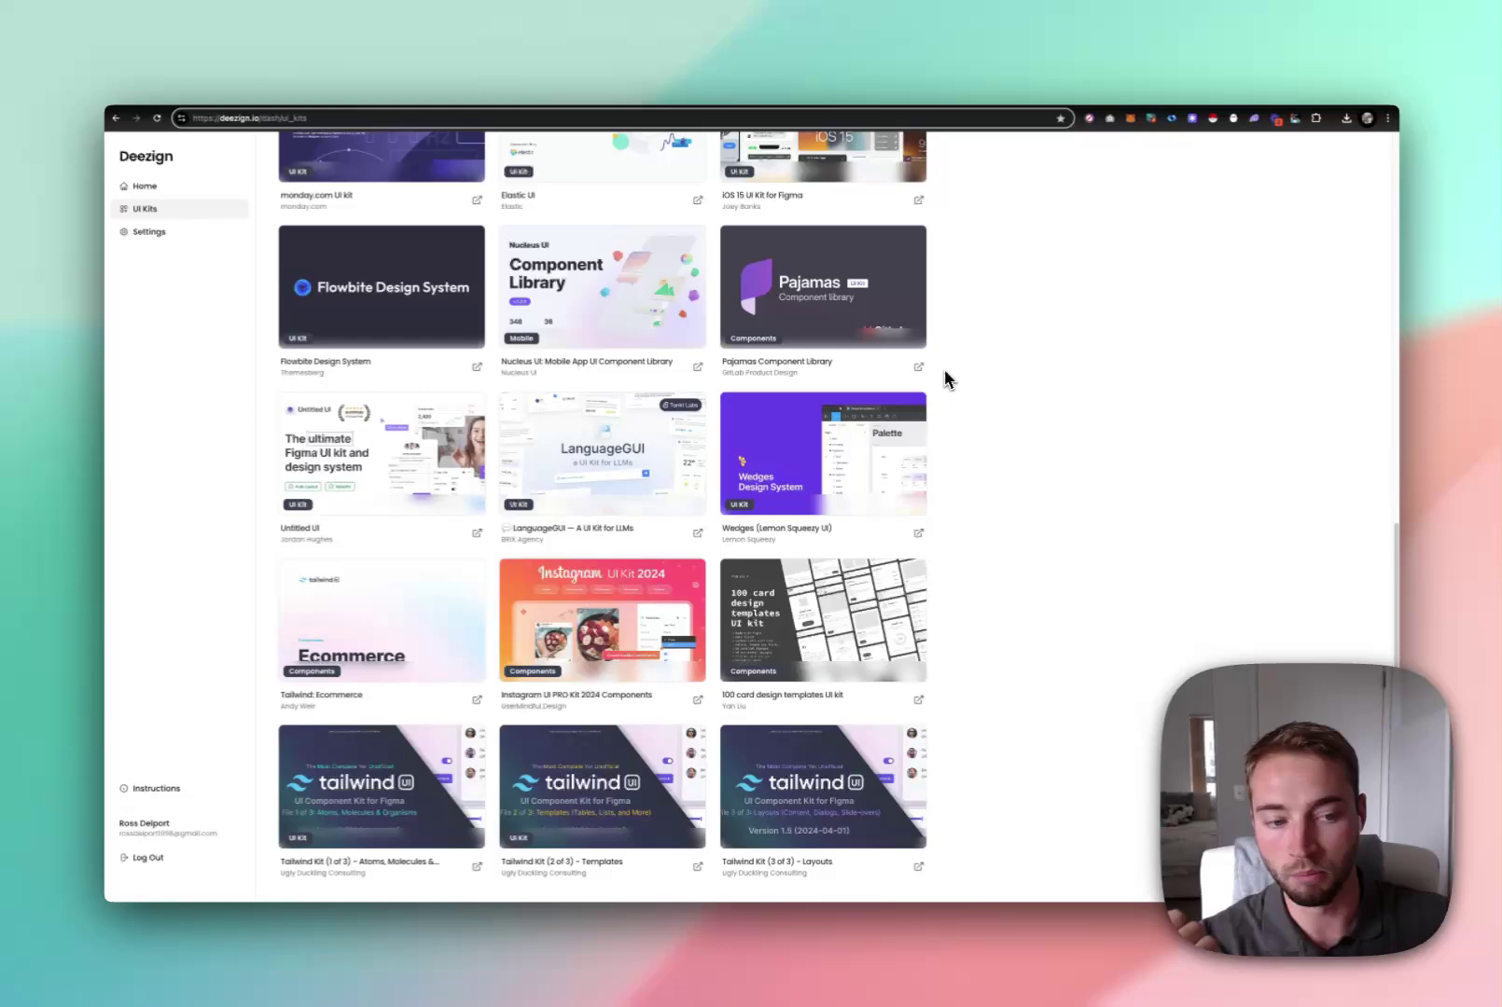
scroll(945, 378, down, 1)
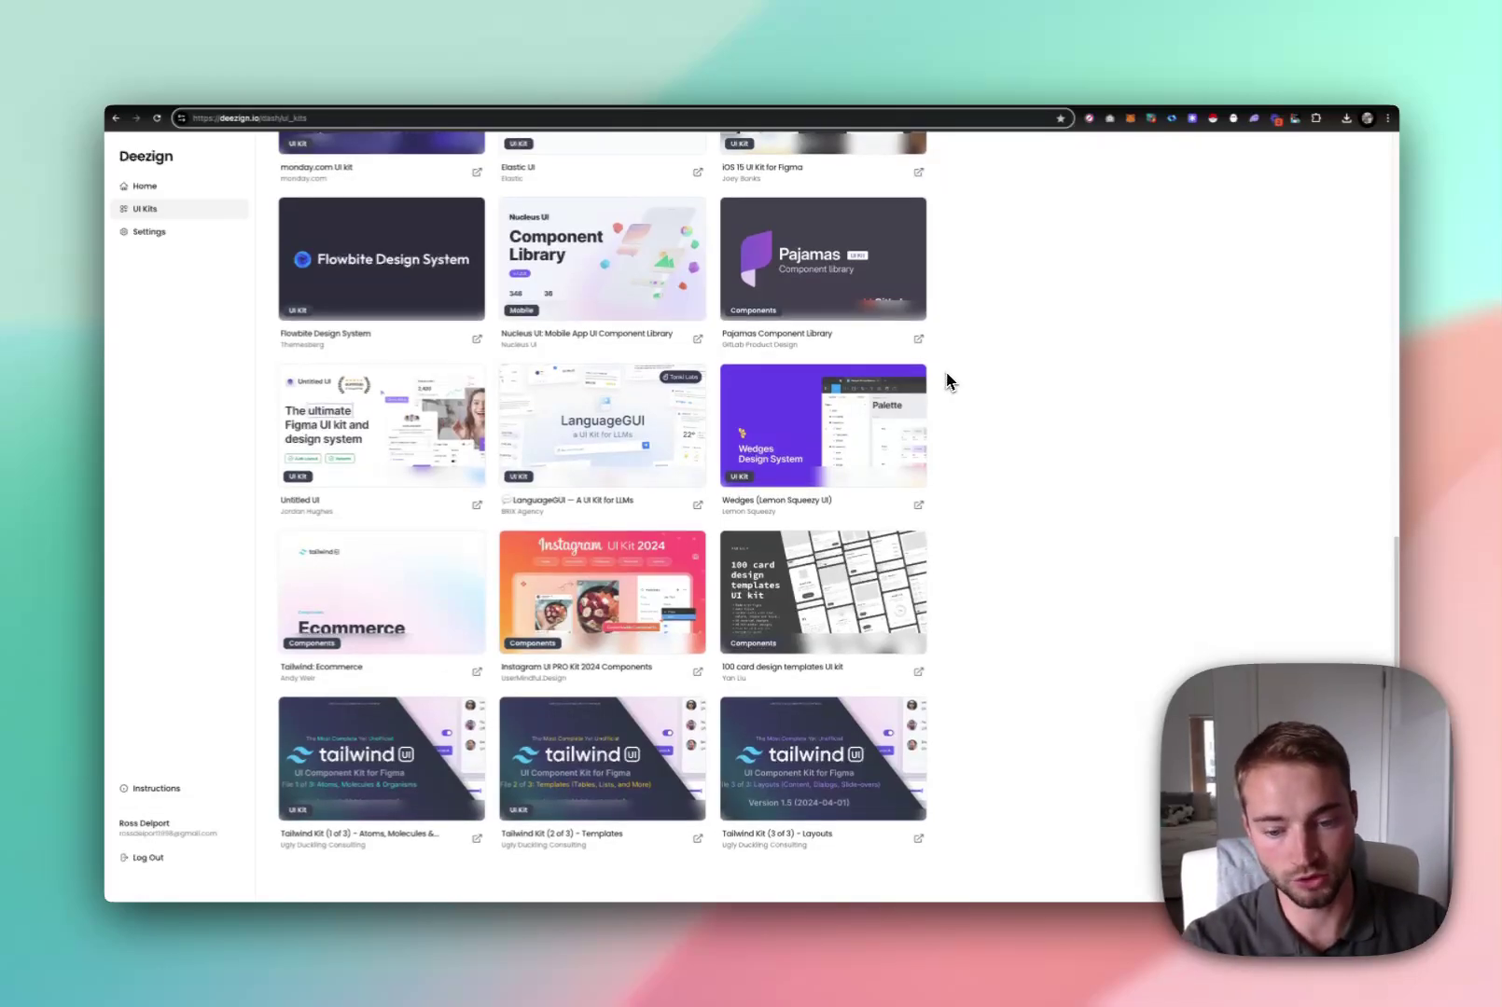
scroll(945, 378, up, 15)
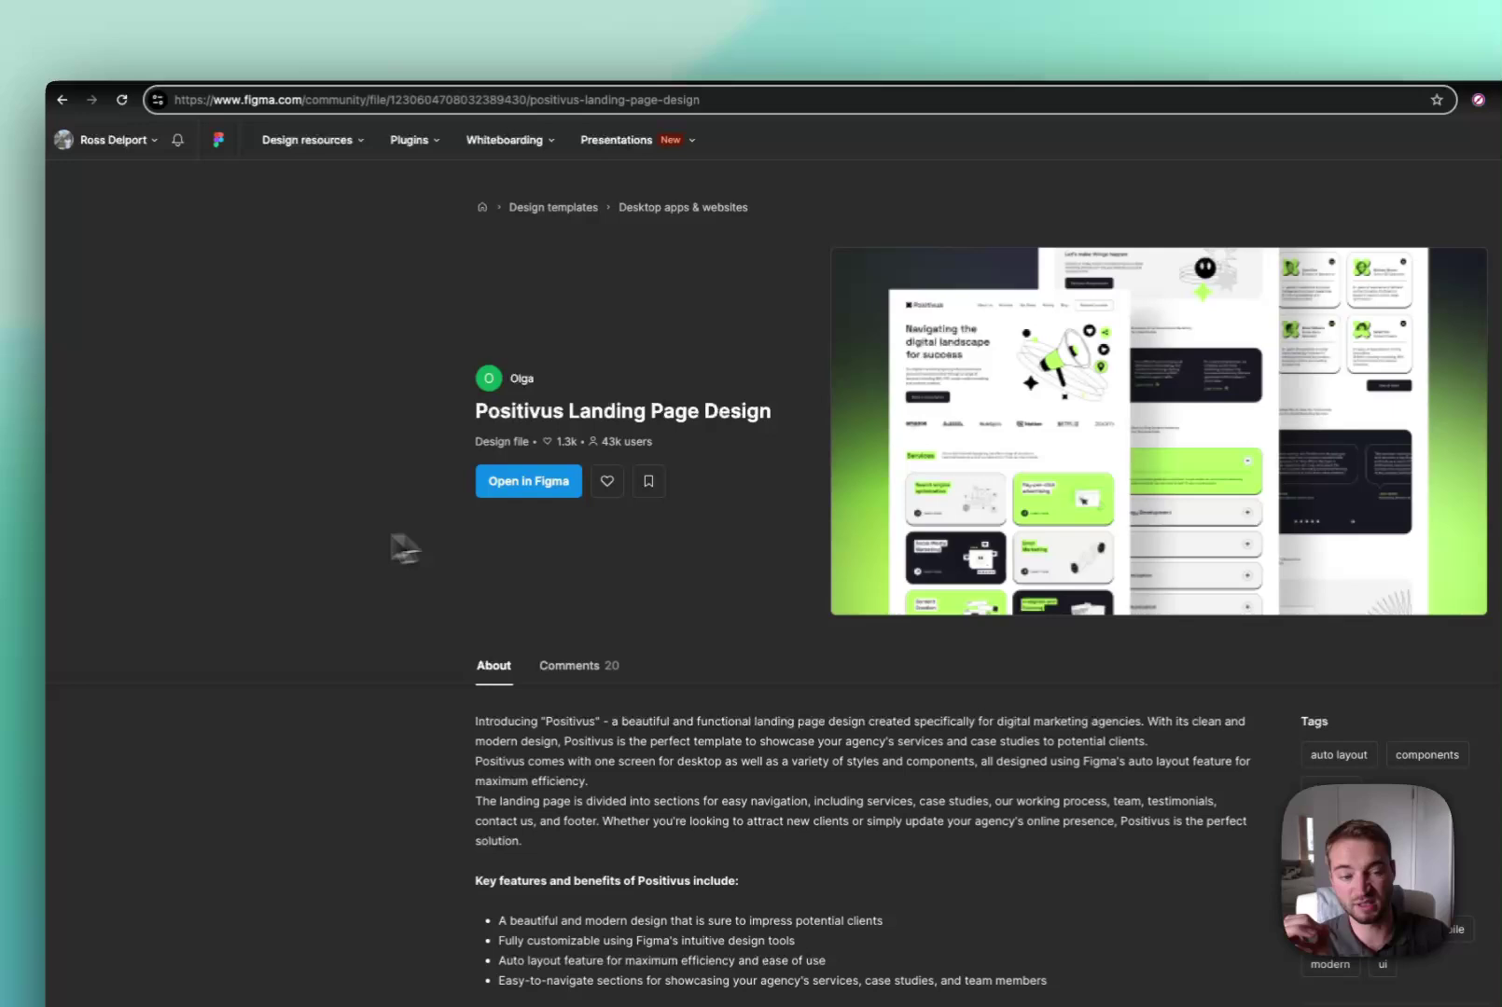
Open the Positivus Landing Page Design community file in the Figma editor
drag(472, 417, 750, 414)
click(751, 413)
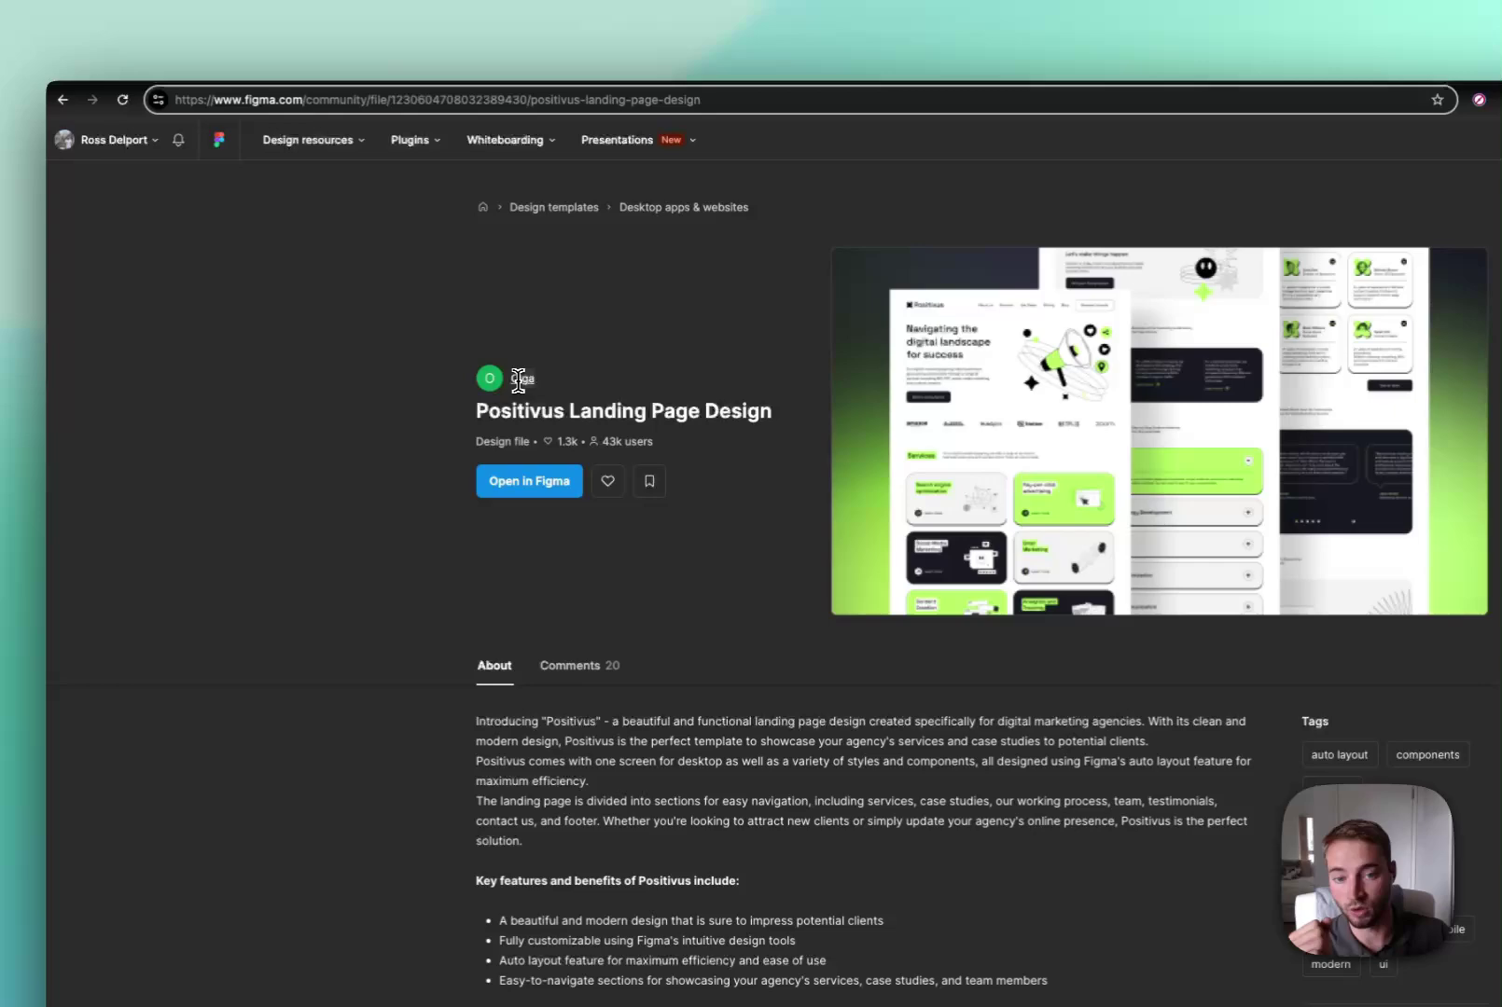
click(518, 486)
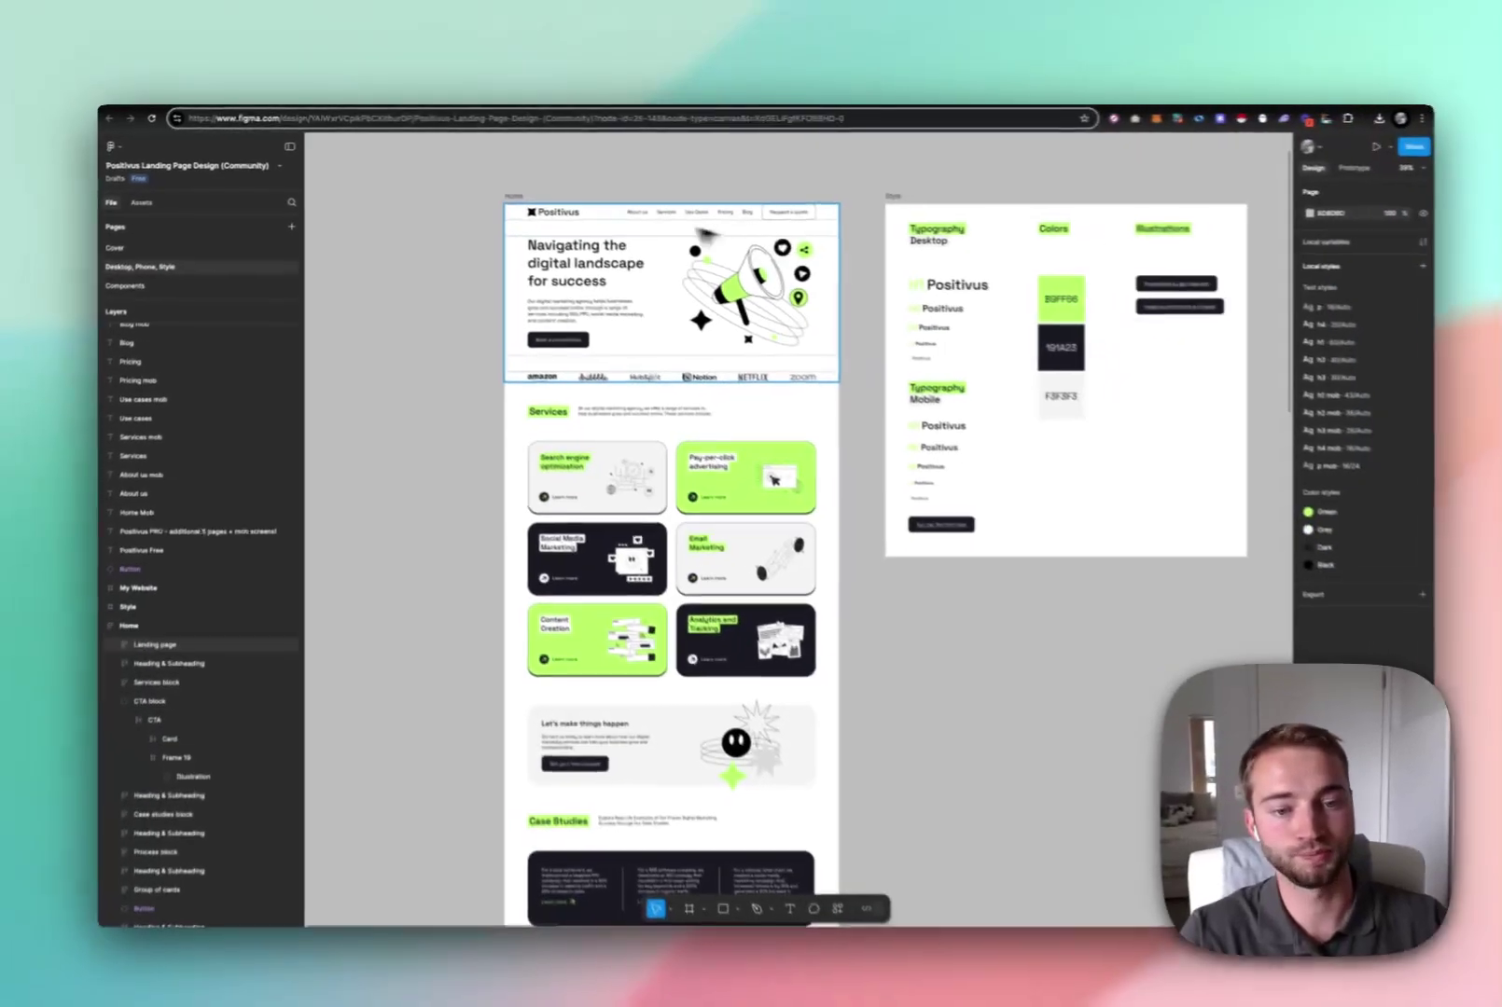
scroll(616, 368, down, 3)
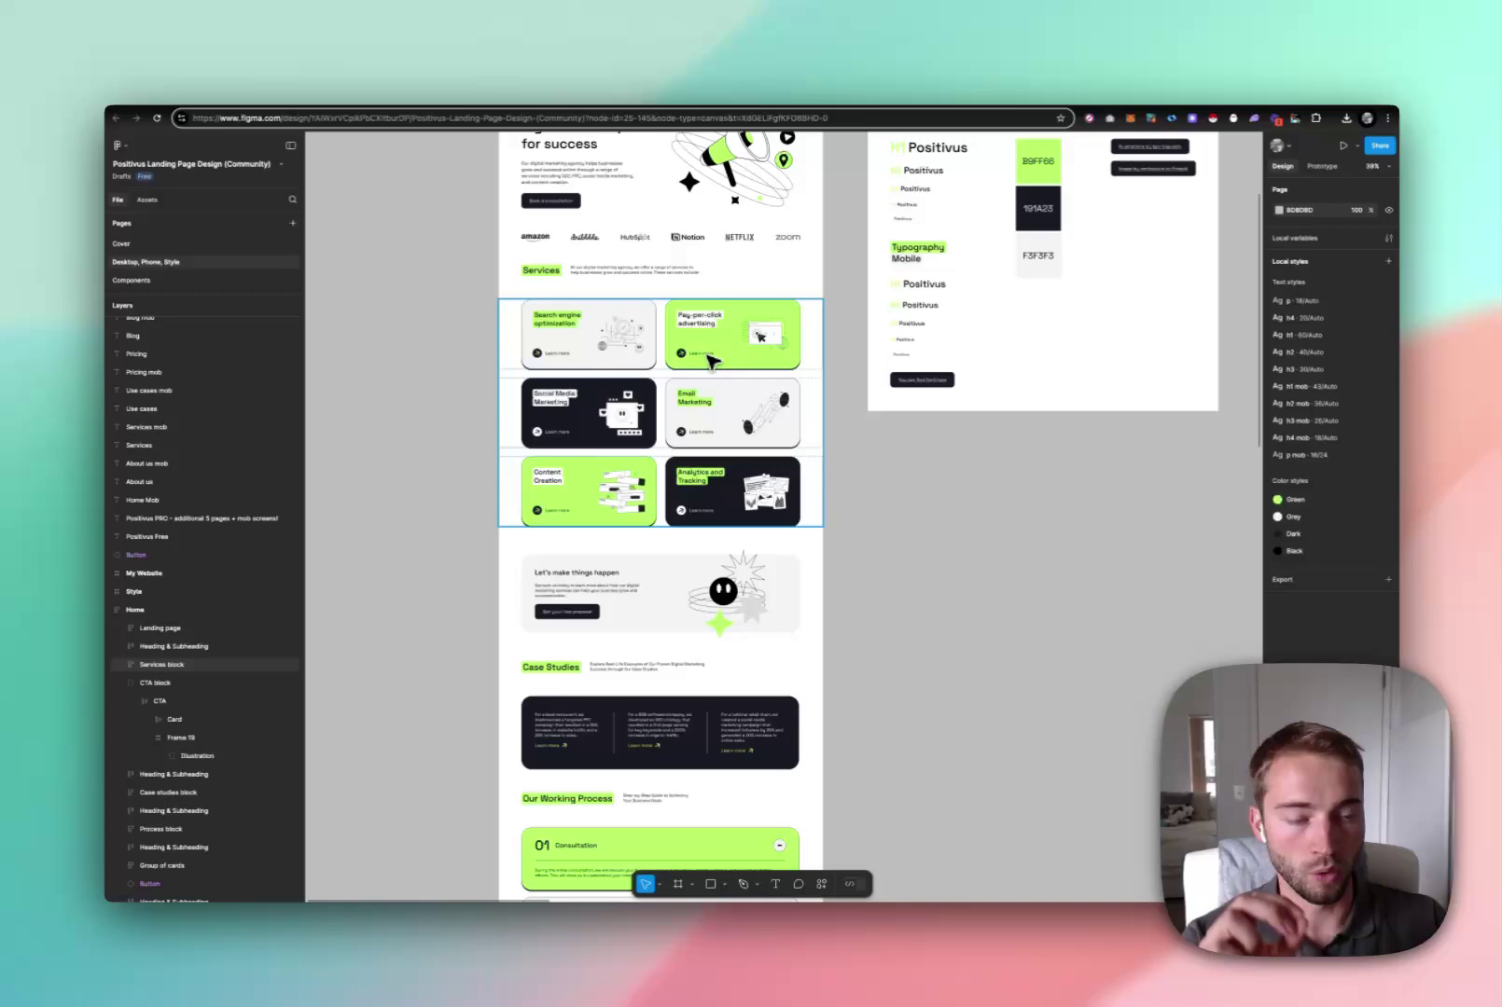
scroll(711, 362, up, 4)
scroll(473, 487, down, 2)
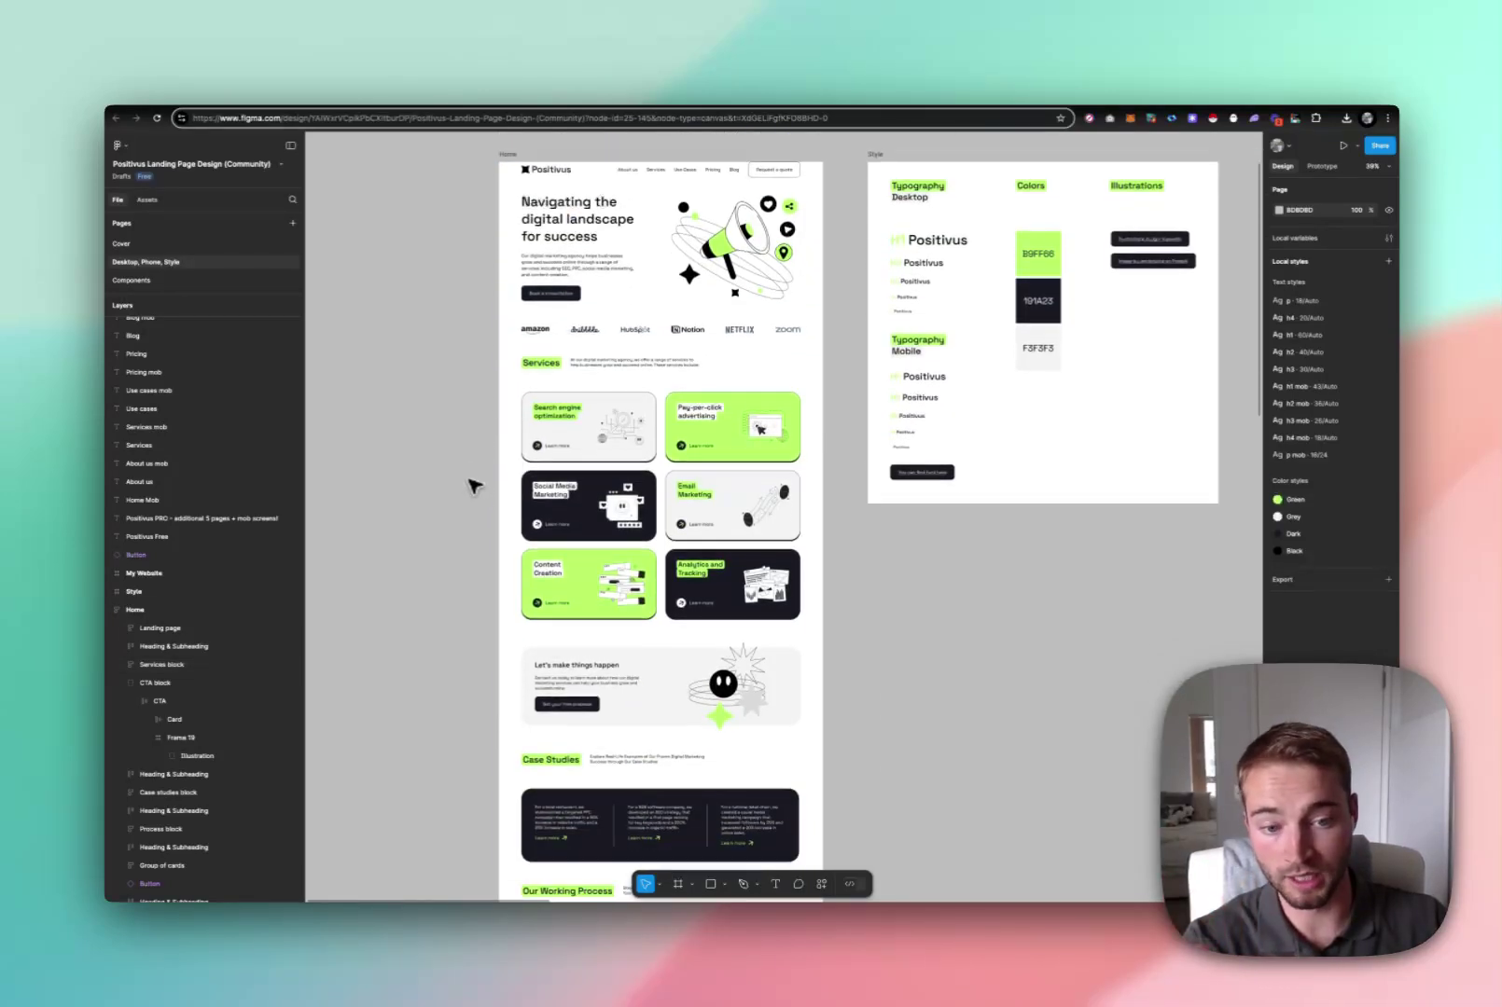
scroll(474, 488, down, 10)
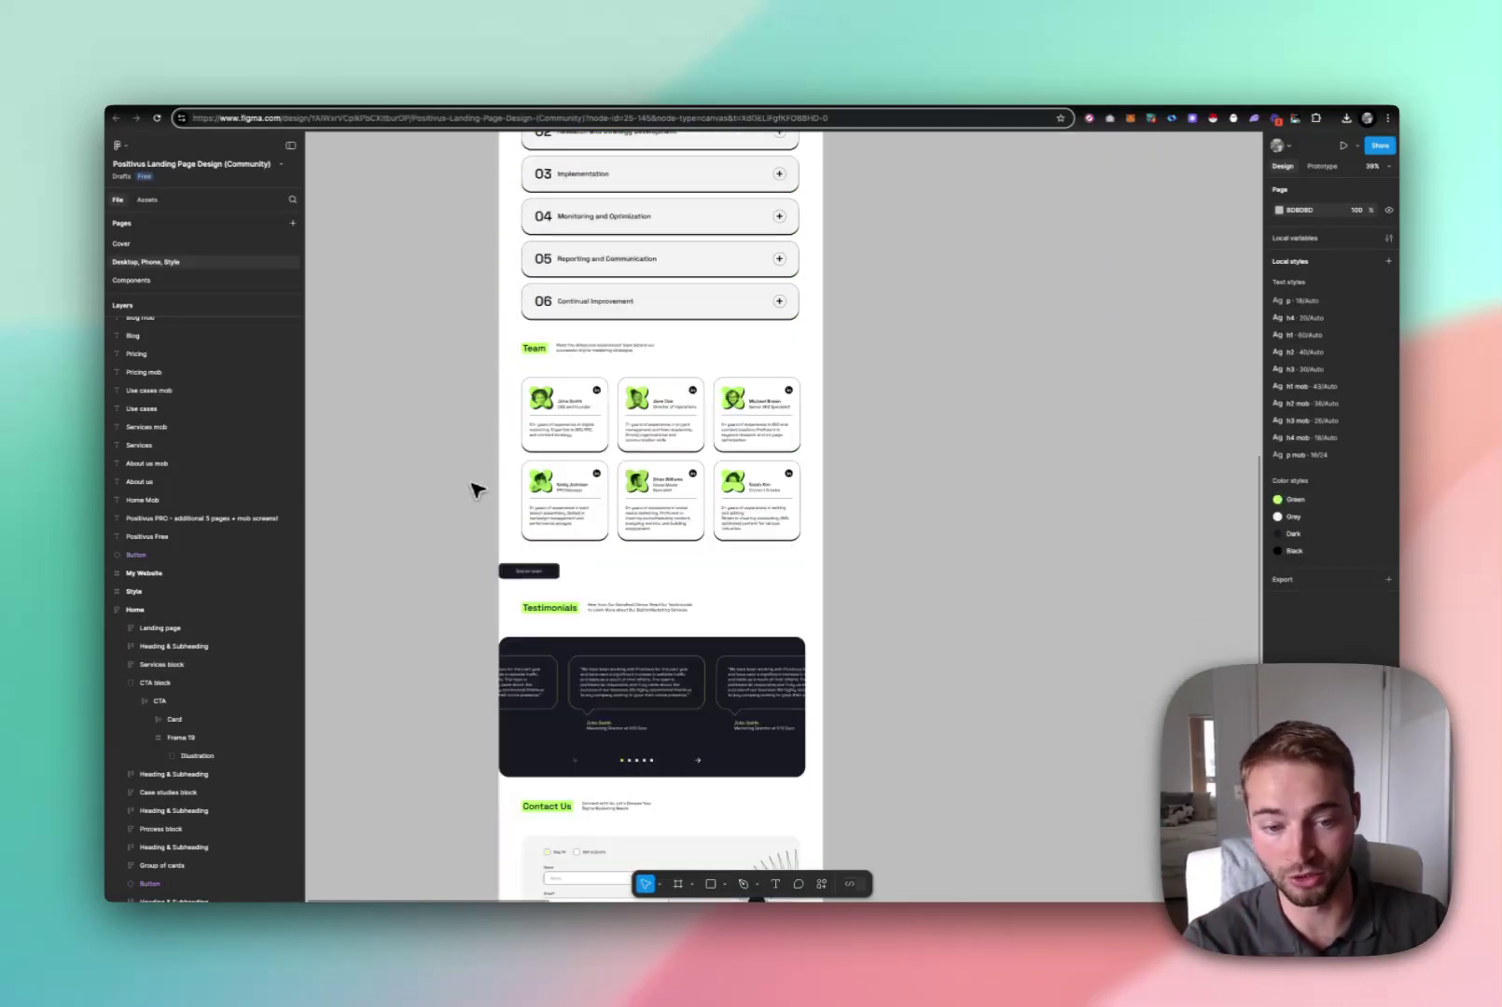
scroll(476, 490, down, 2)
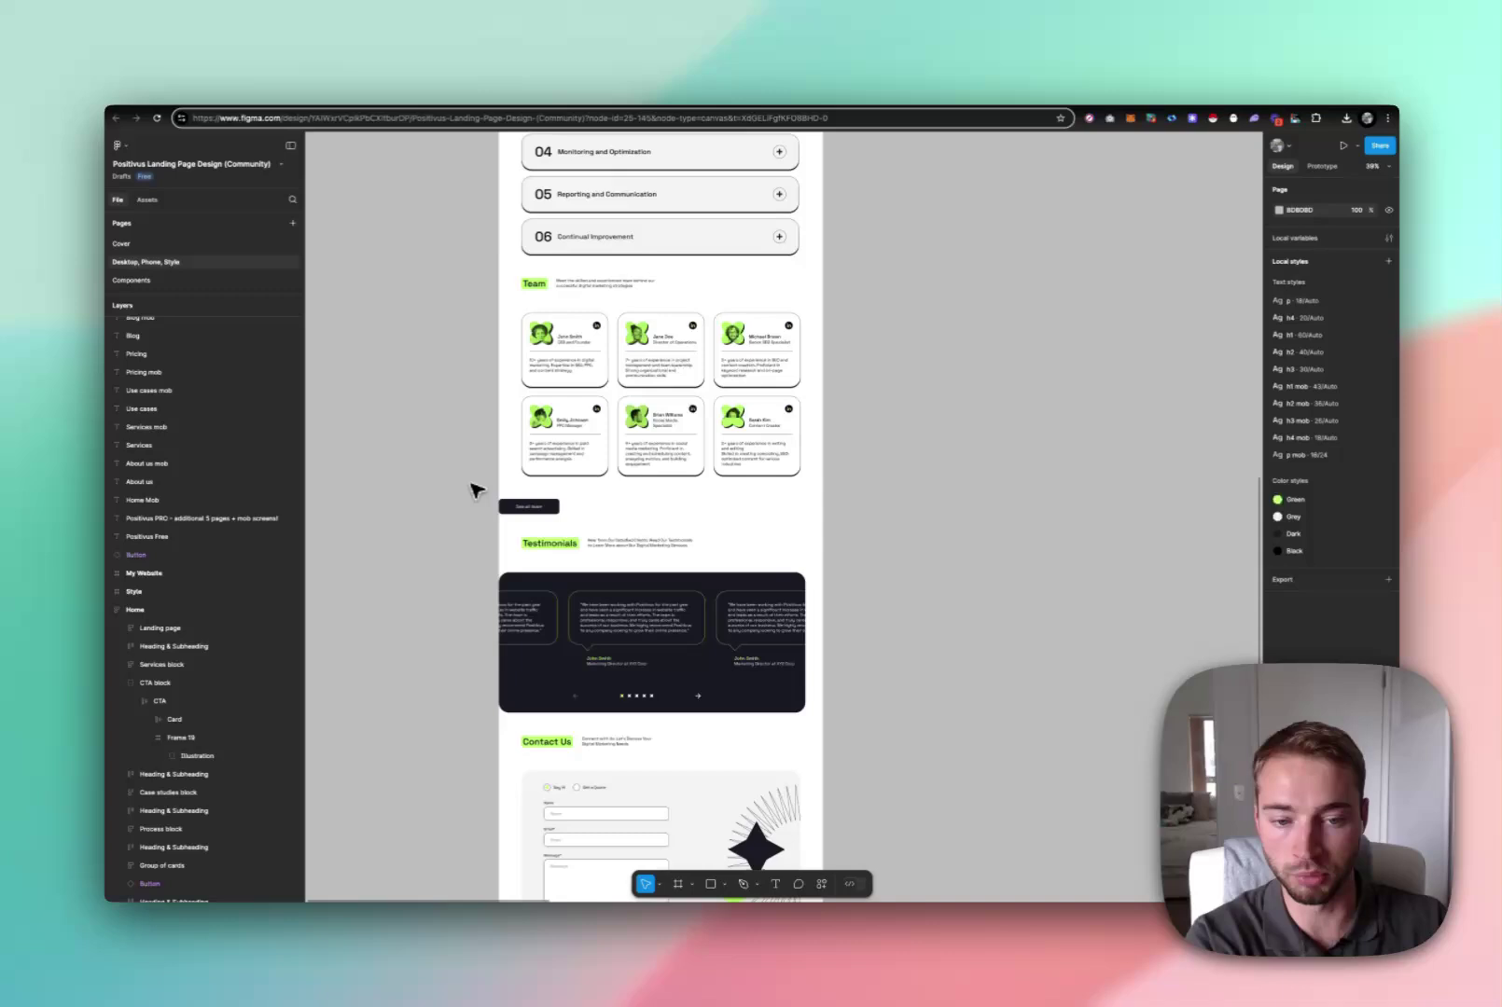
click(548, 508)
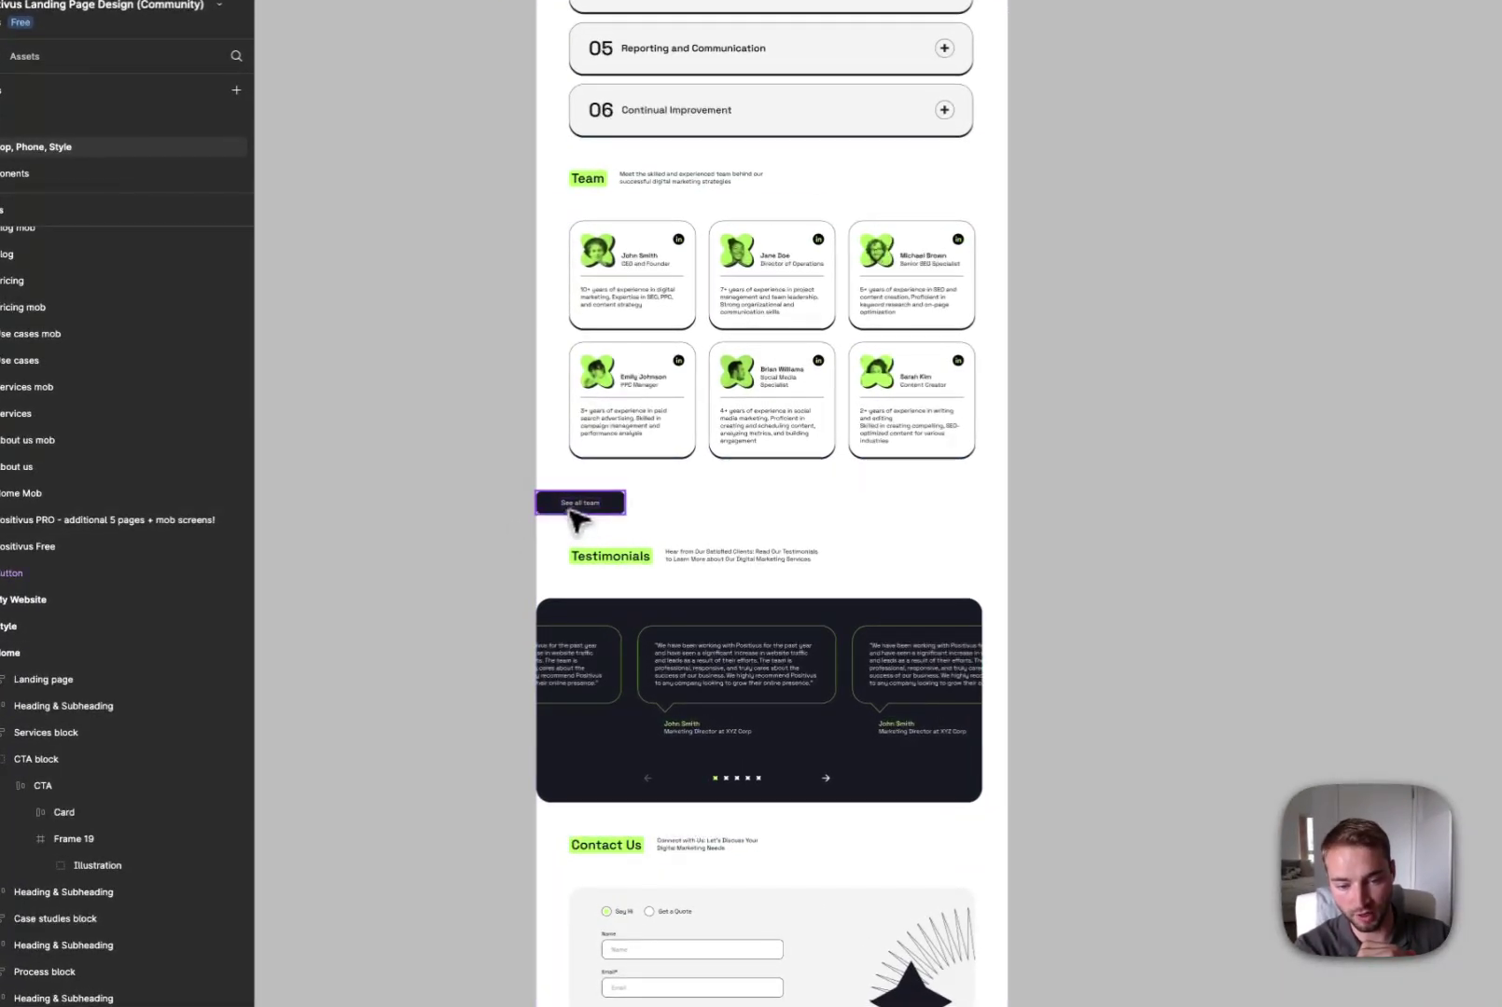
click(660, 513)
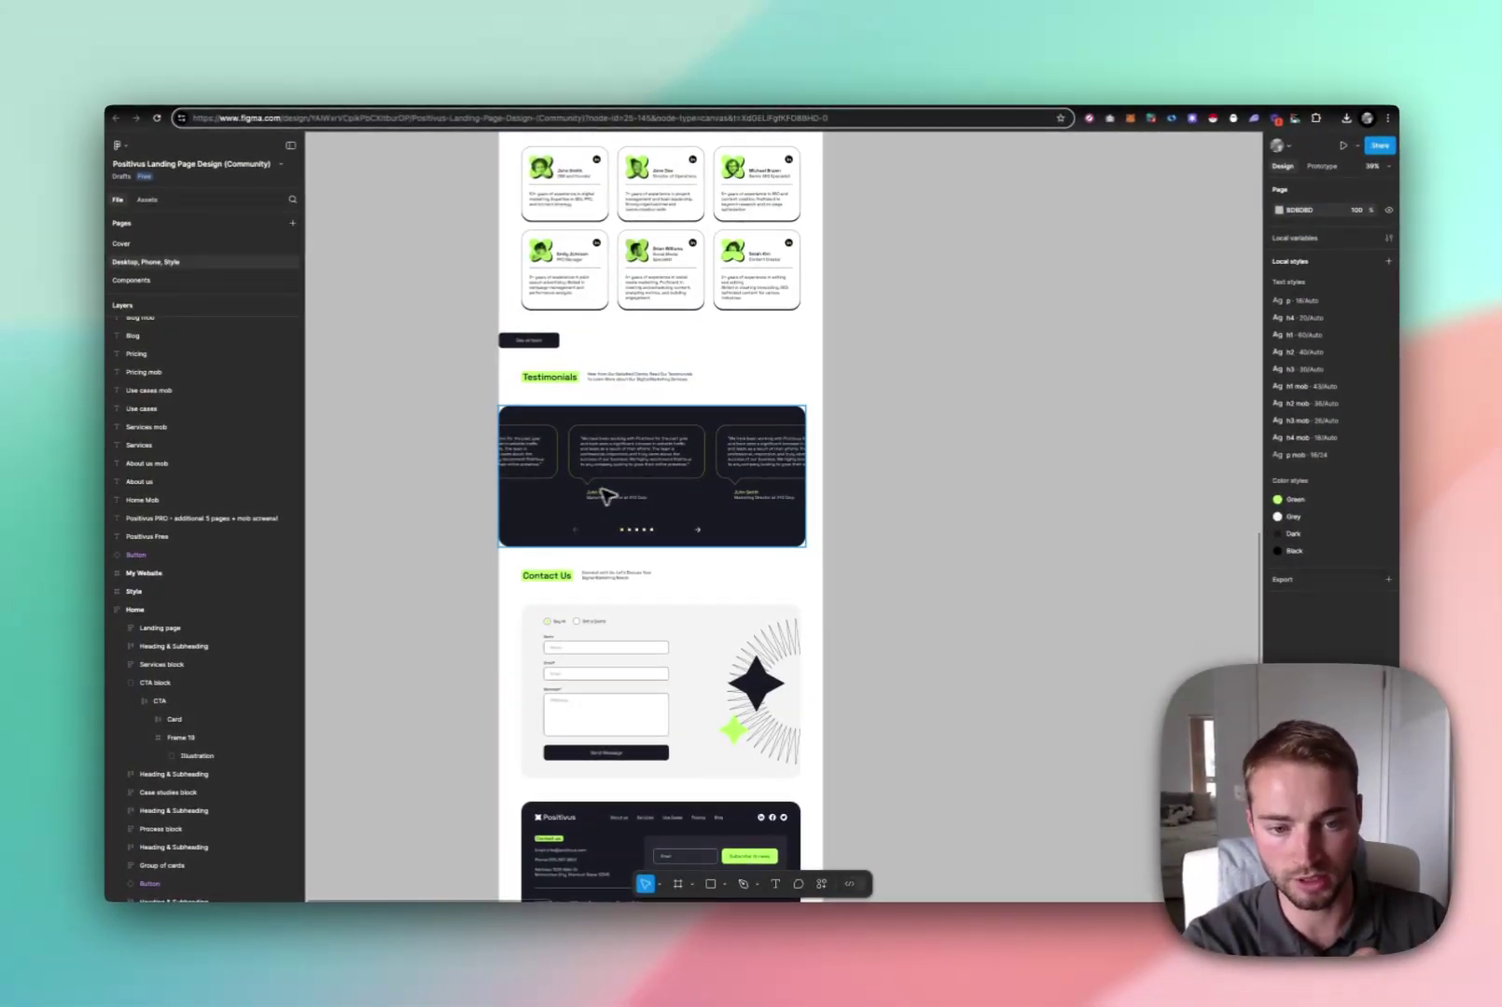
scroll(435, 496, up, 10)
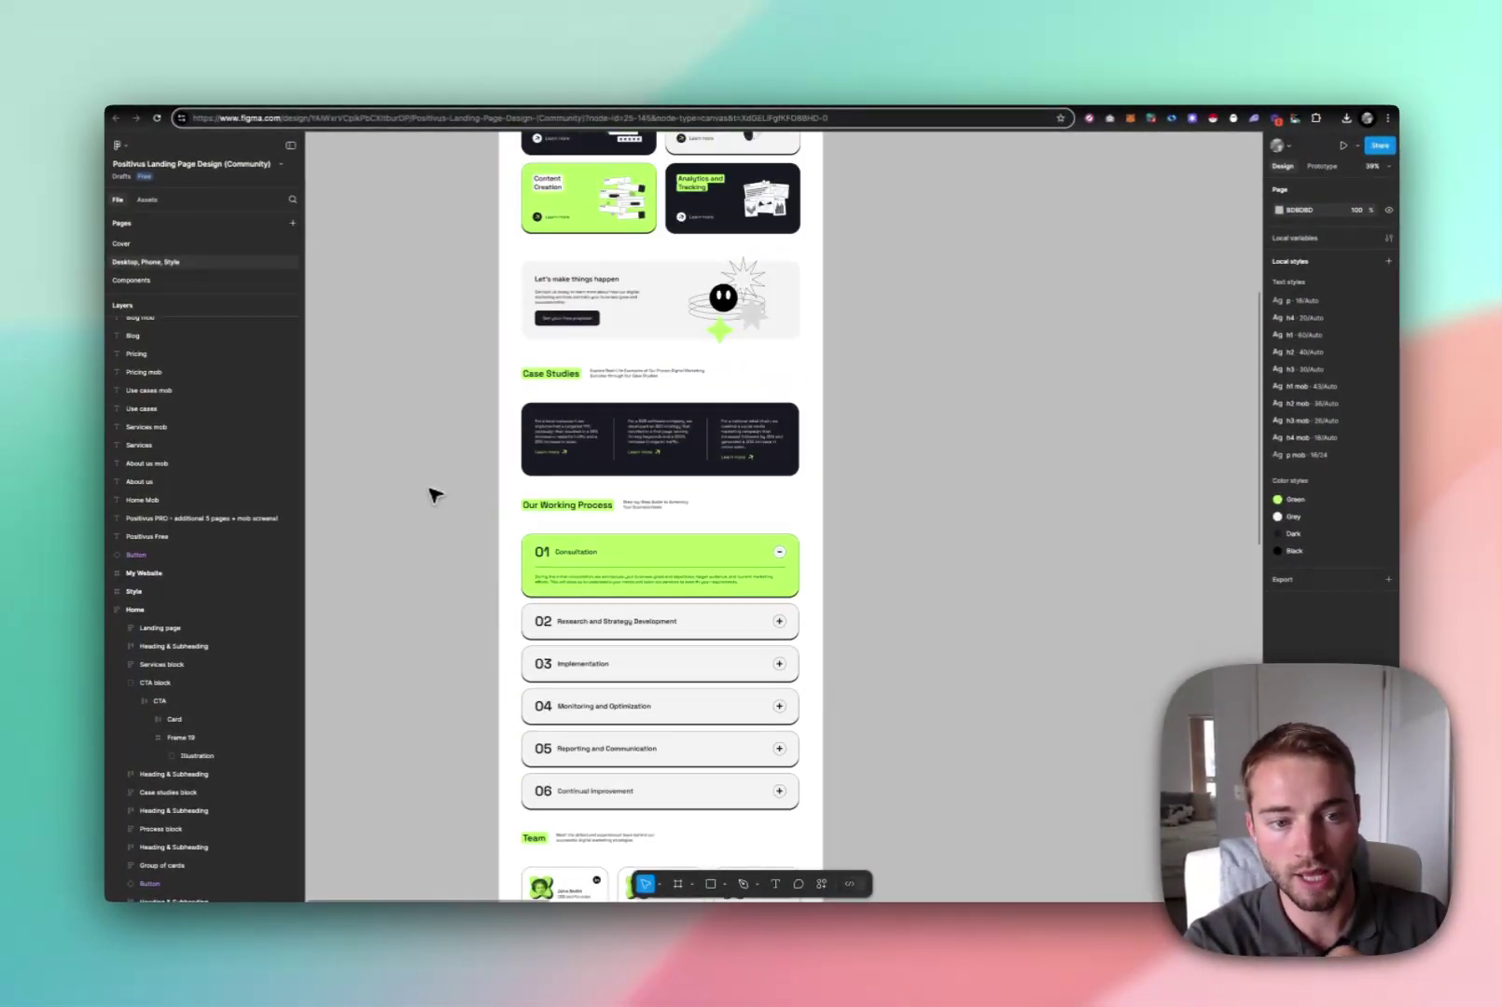
scroll(435, 496, up, 5)
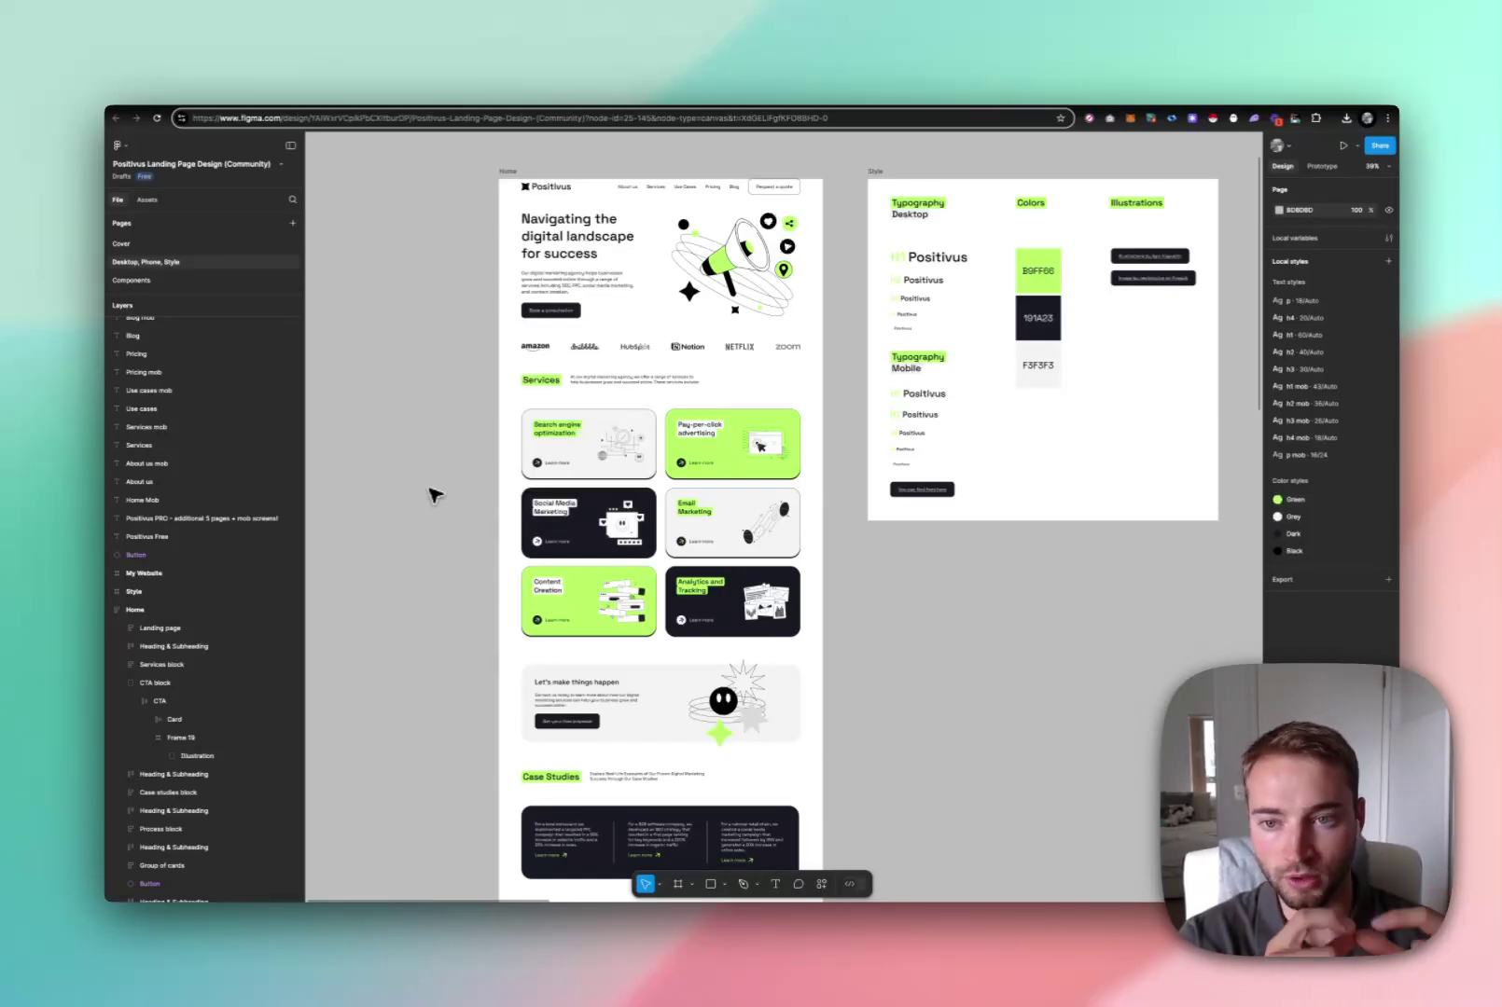
scroll(200, 578, down, 3)
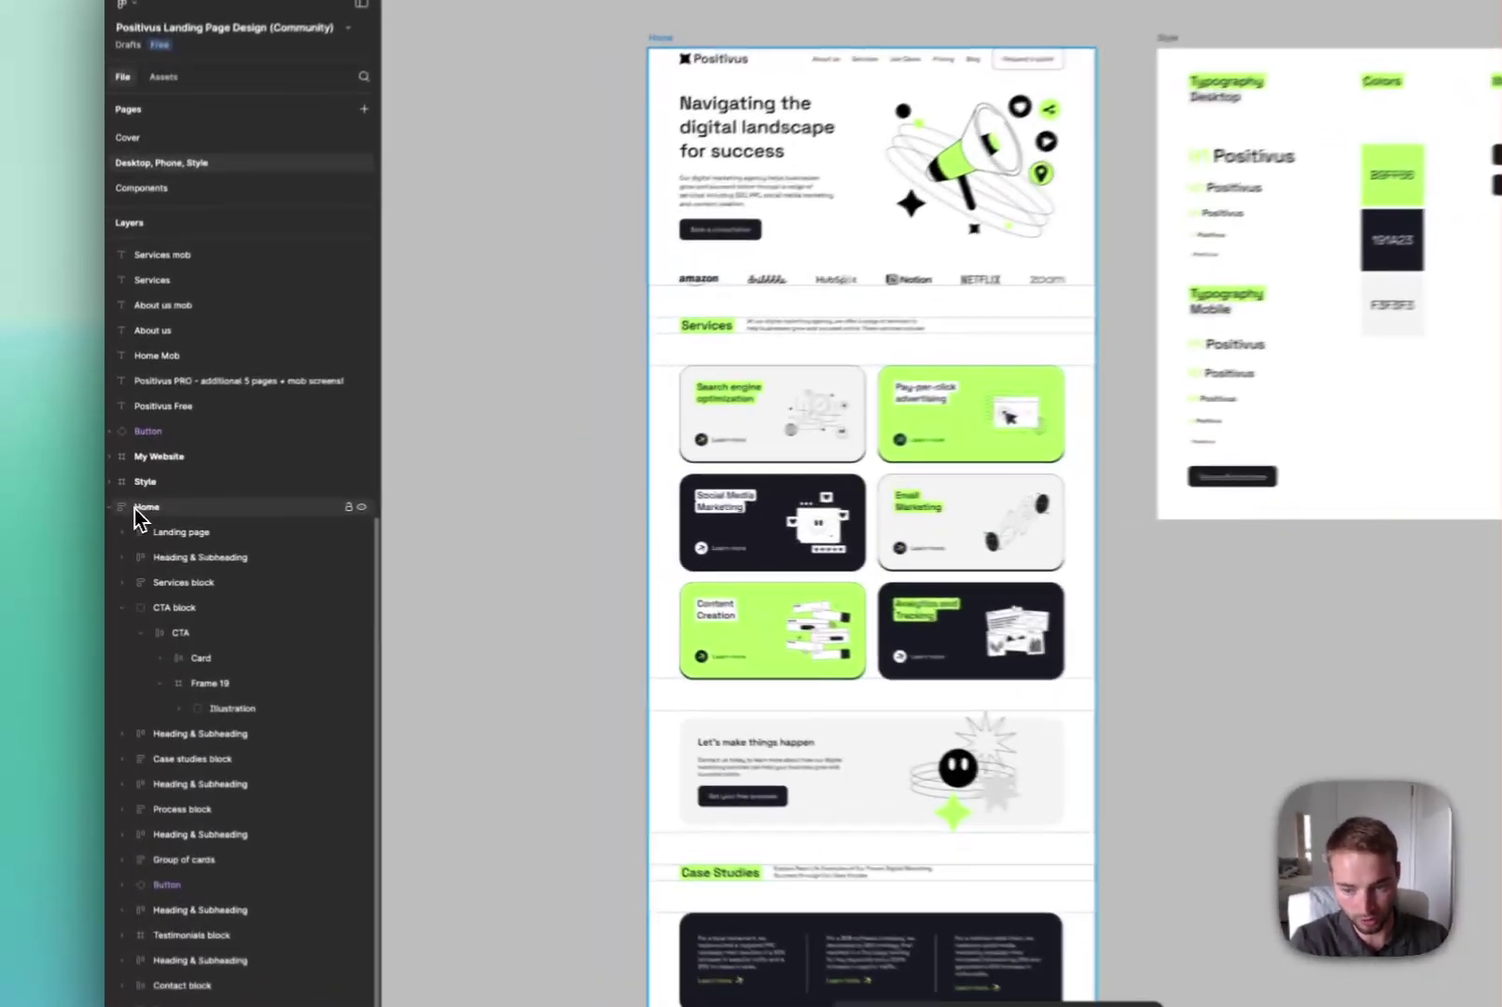
Launch the Deezign - Figma to Bubble.io Converter plugin on the Home frame
click(134, 509)
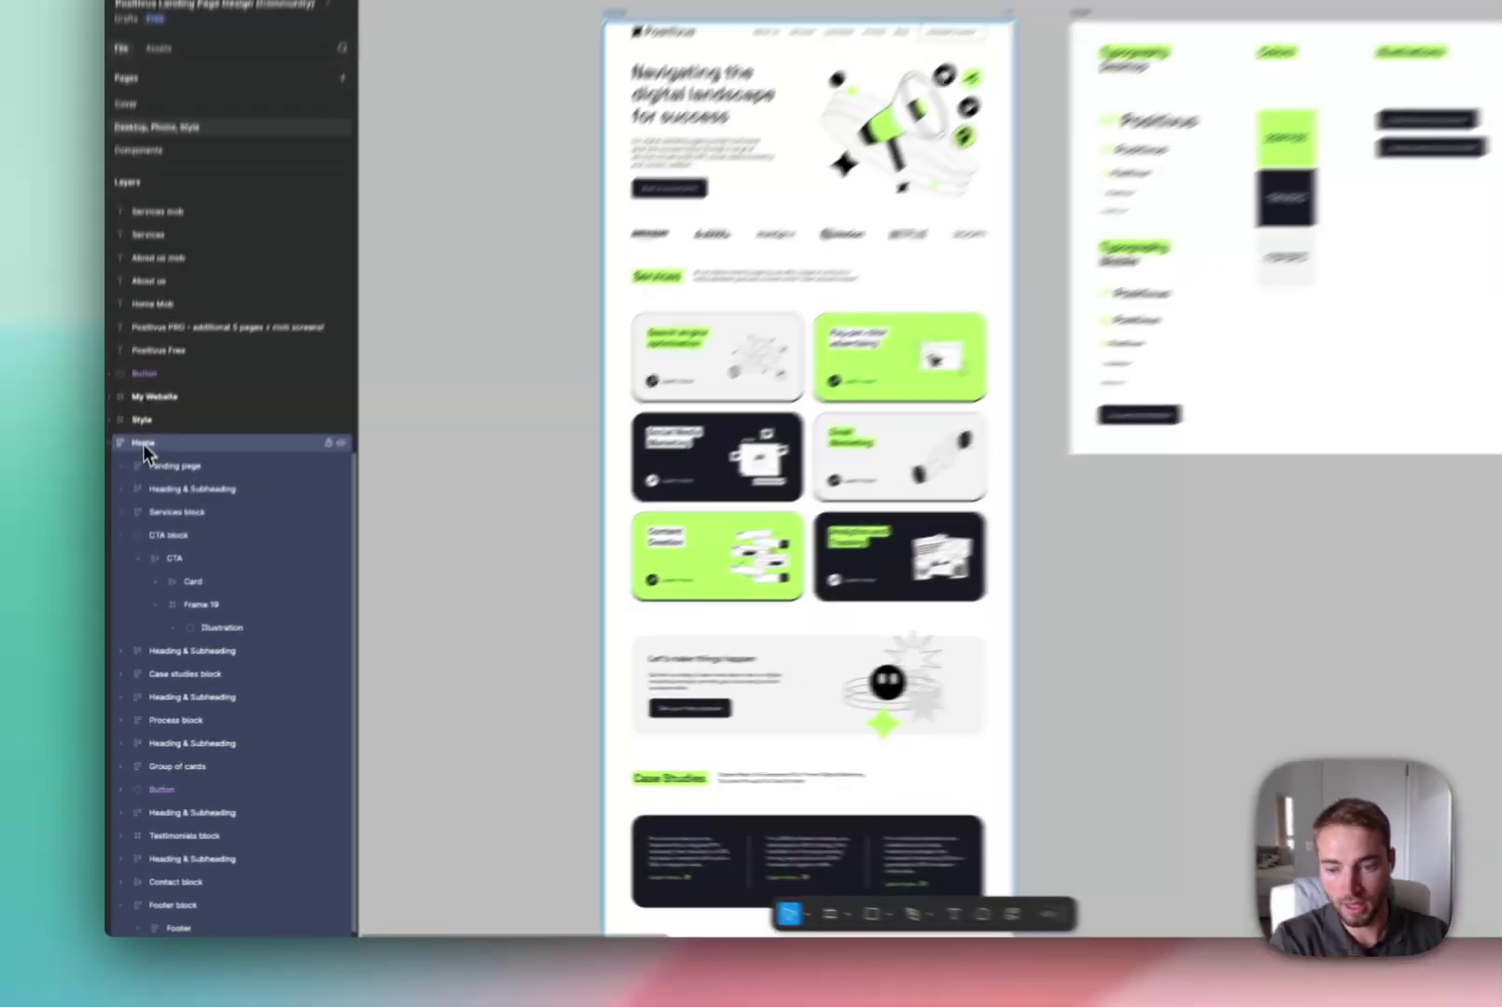
right_click(136, 513)
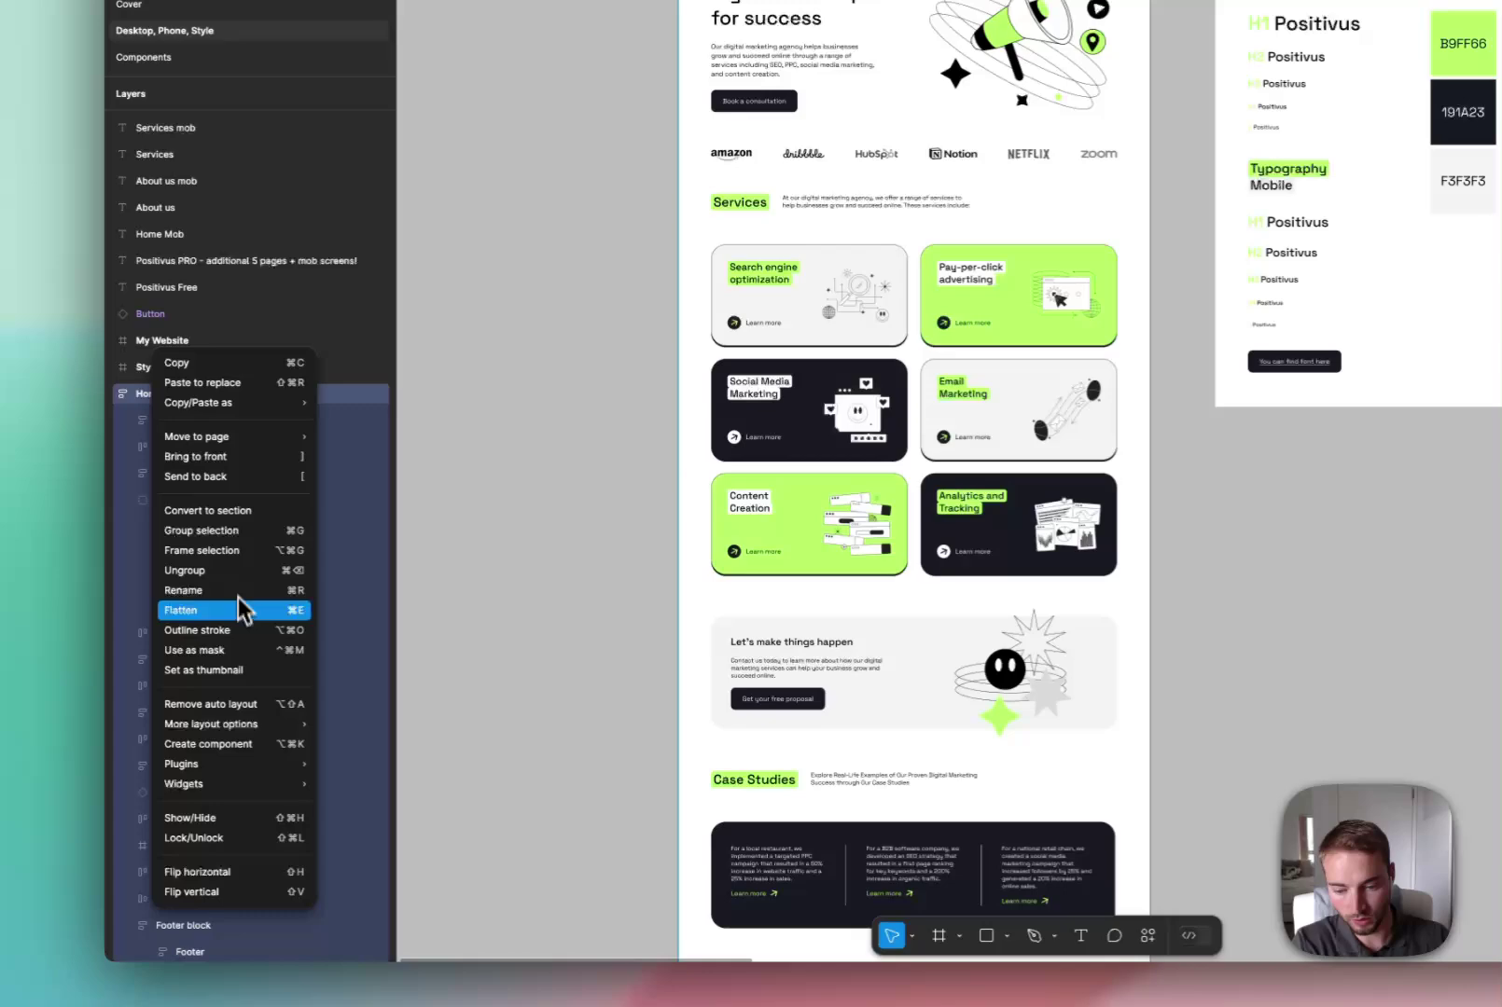
mouse_move(191, 763)
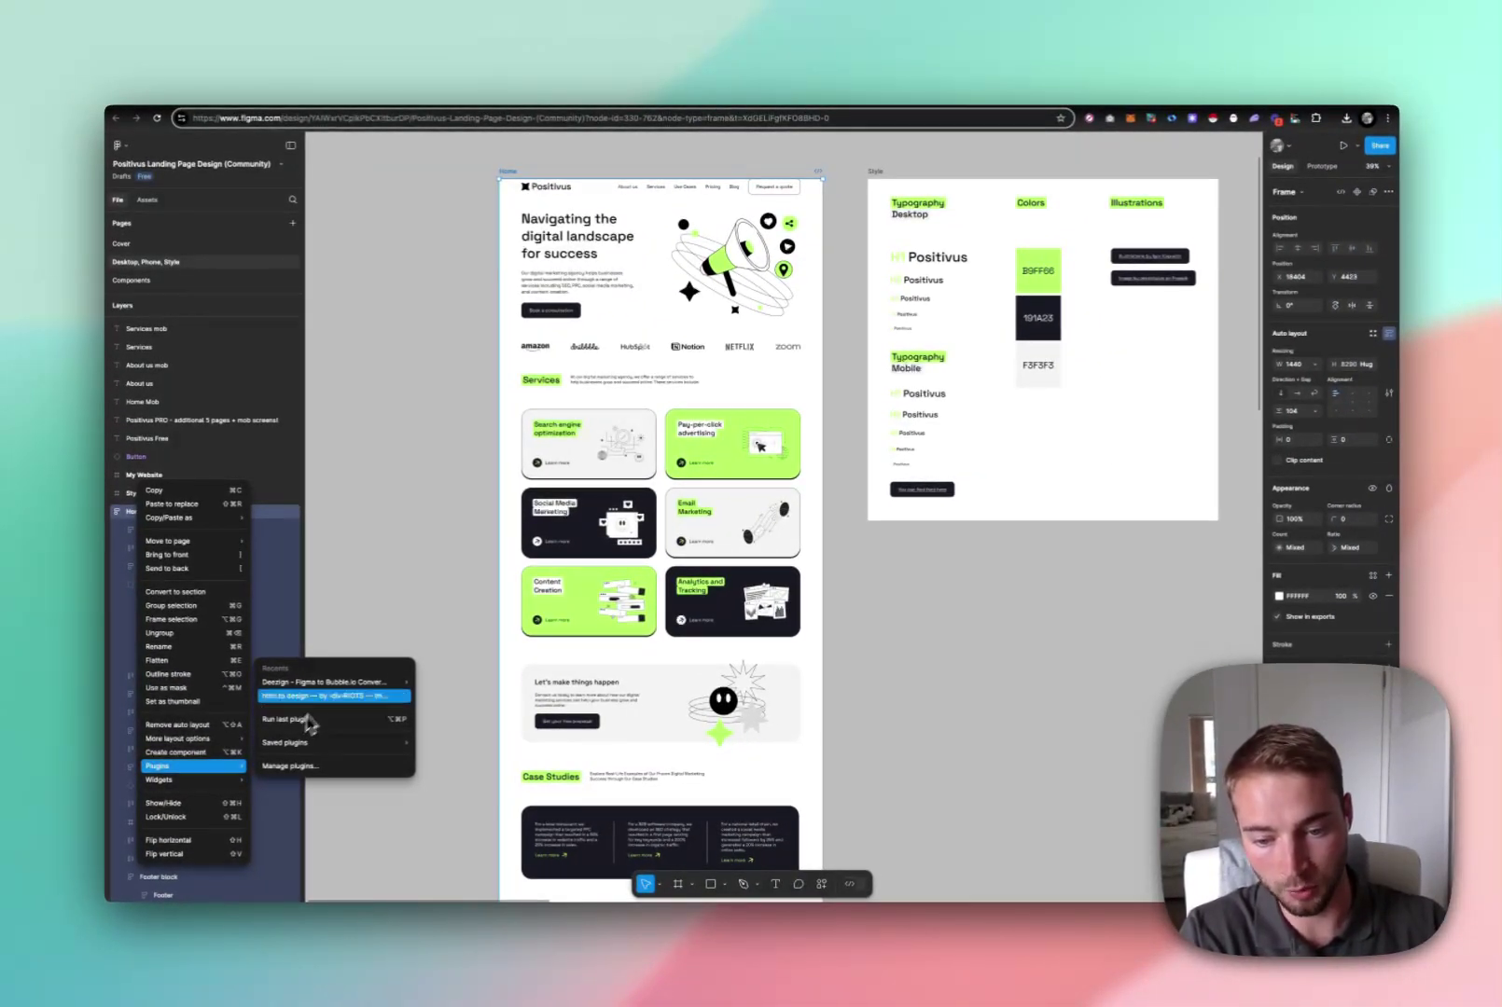
mouse_move(326, 688)
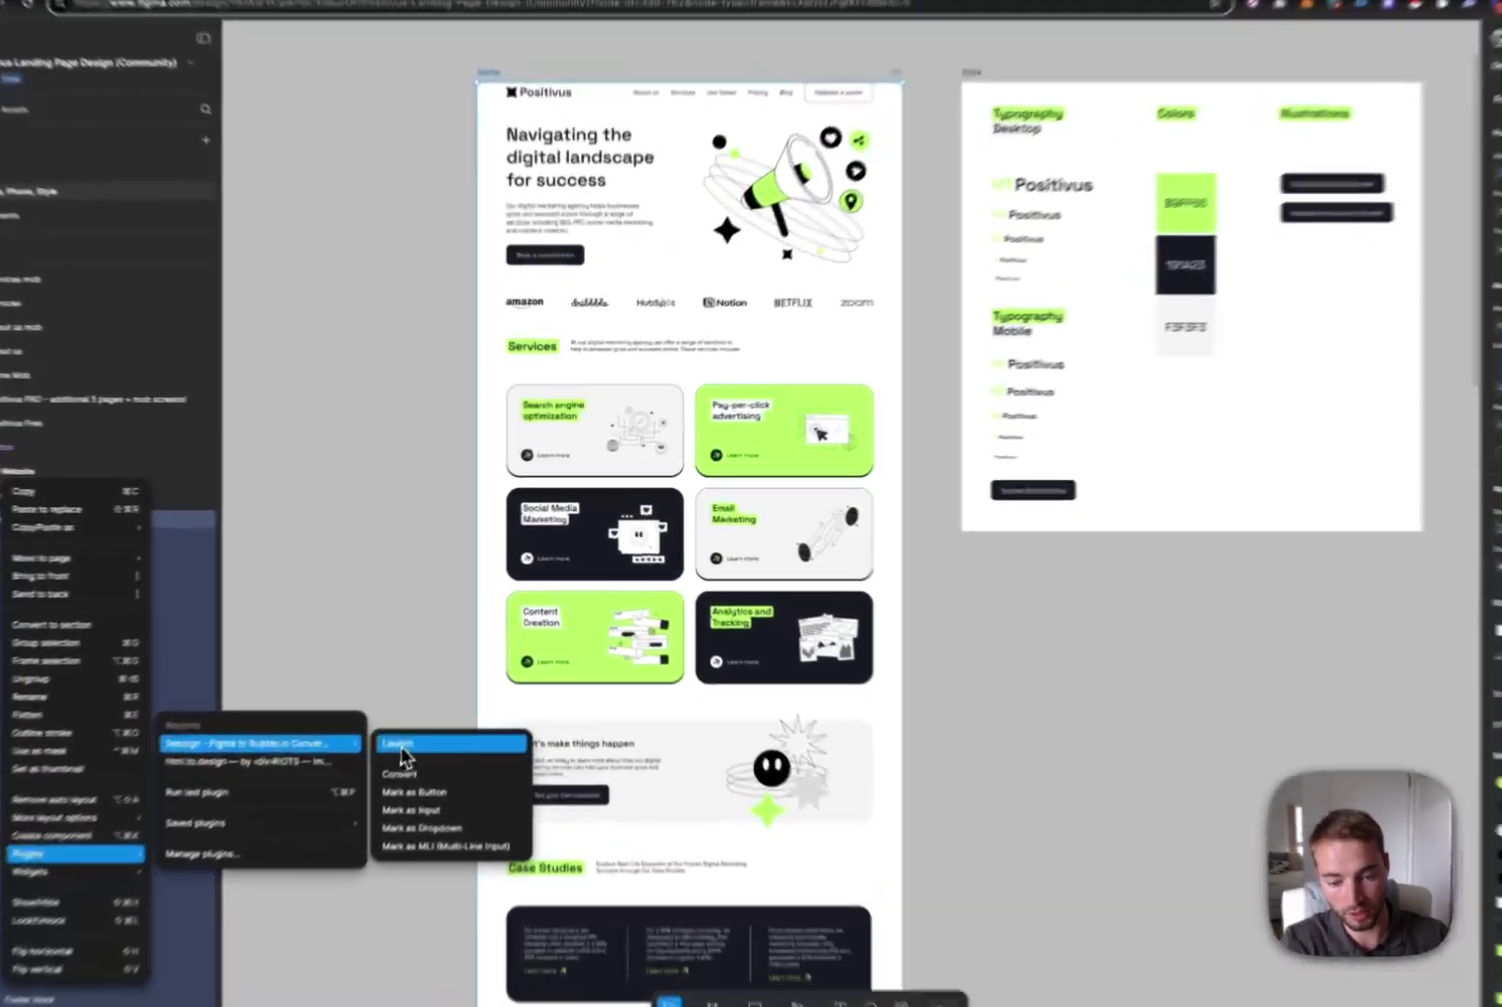
click(438, 682)
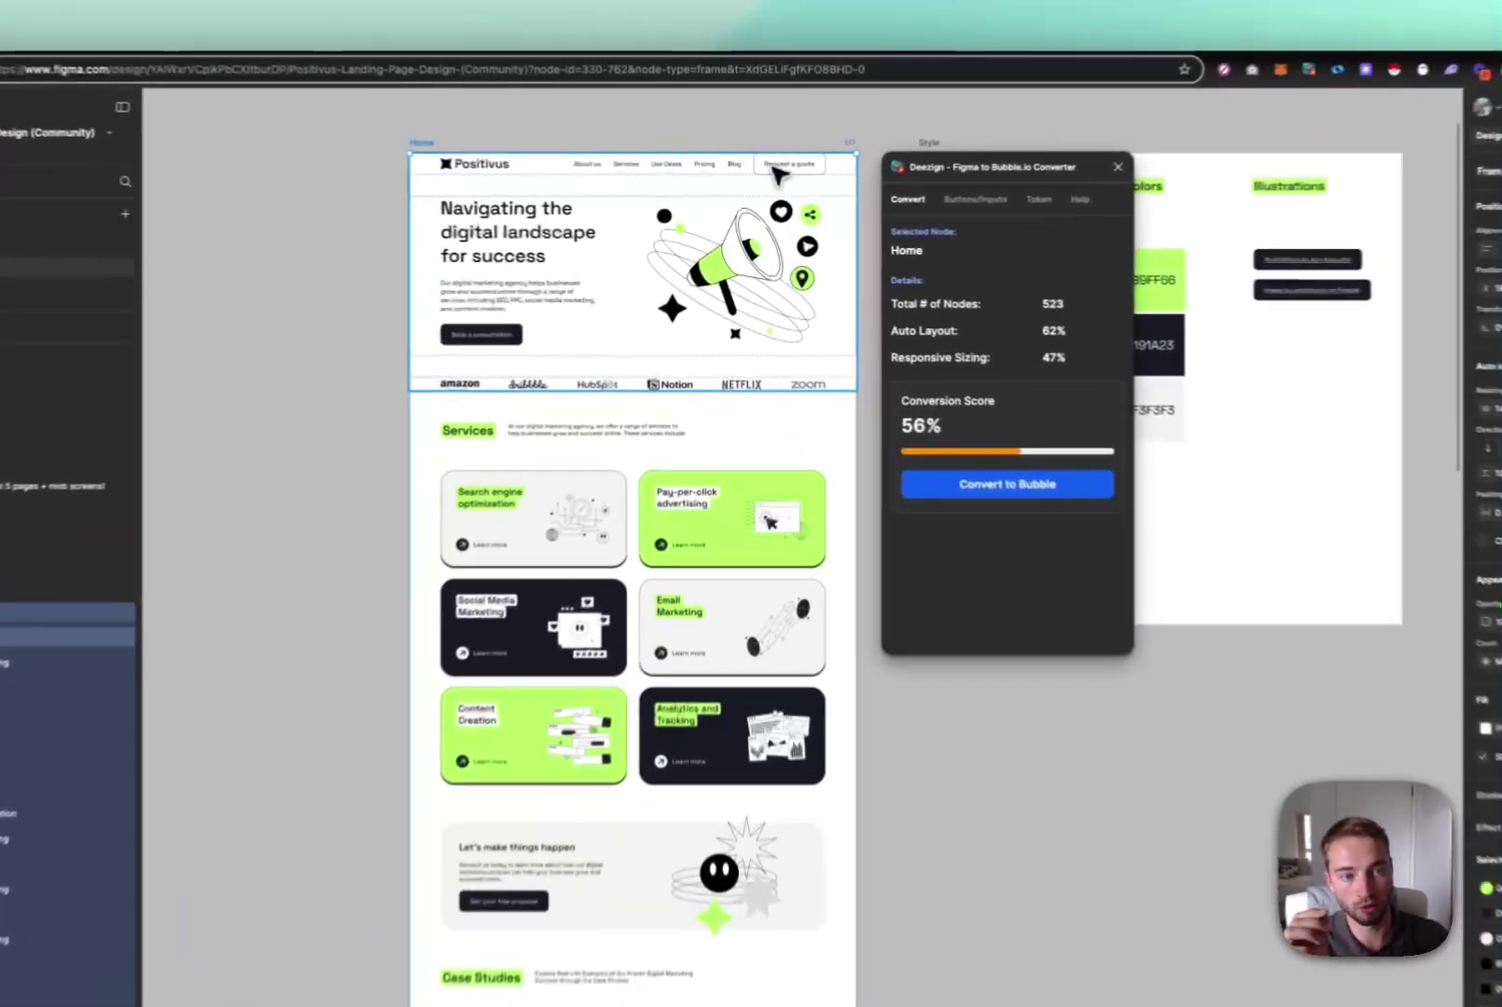
Tag the hero's Book a consultation button as a Bubble Button
click(772, 192)
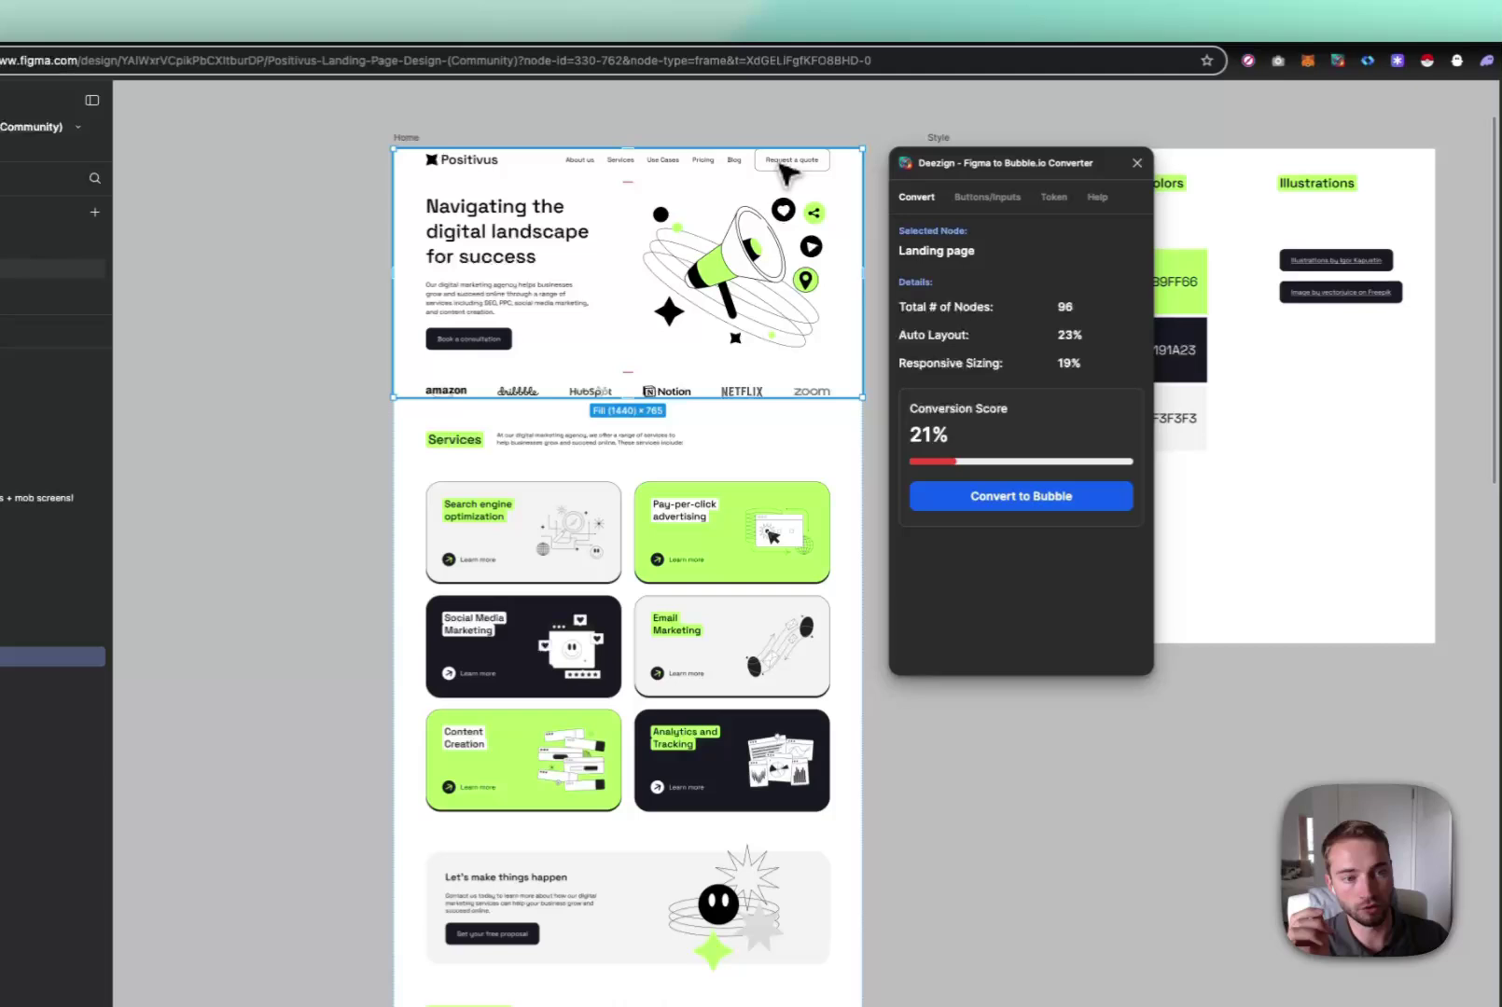
click(775, 193)
click(795, 166)
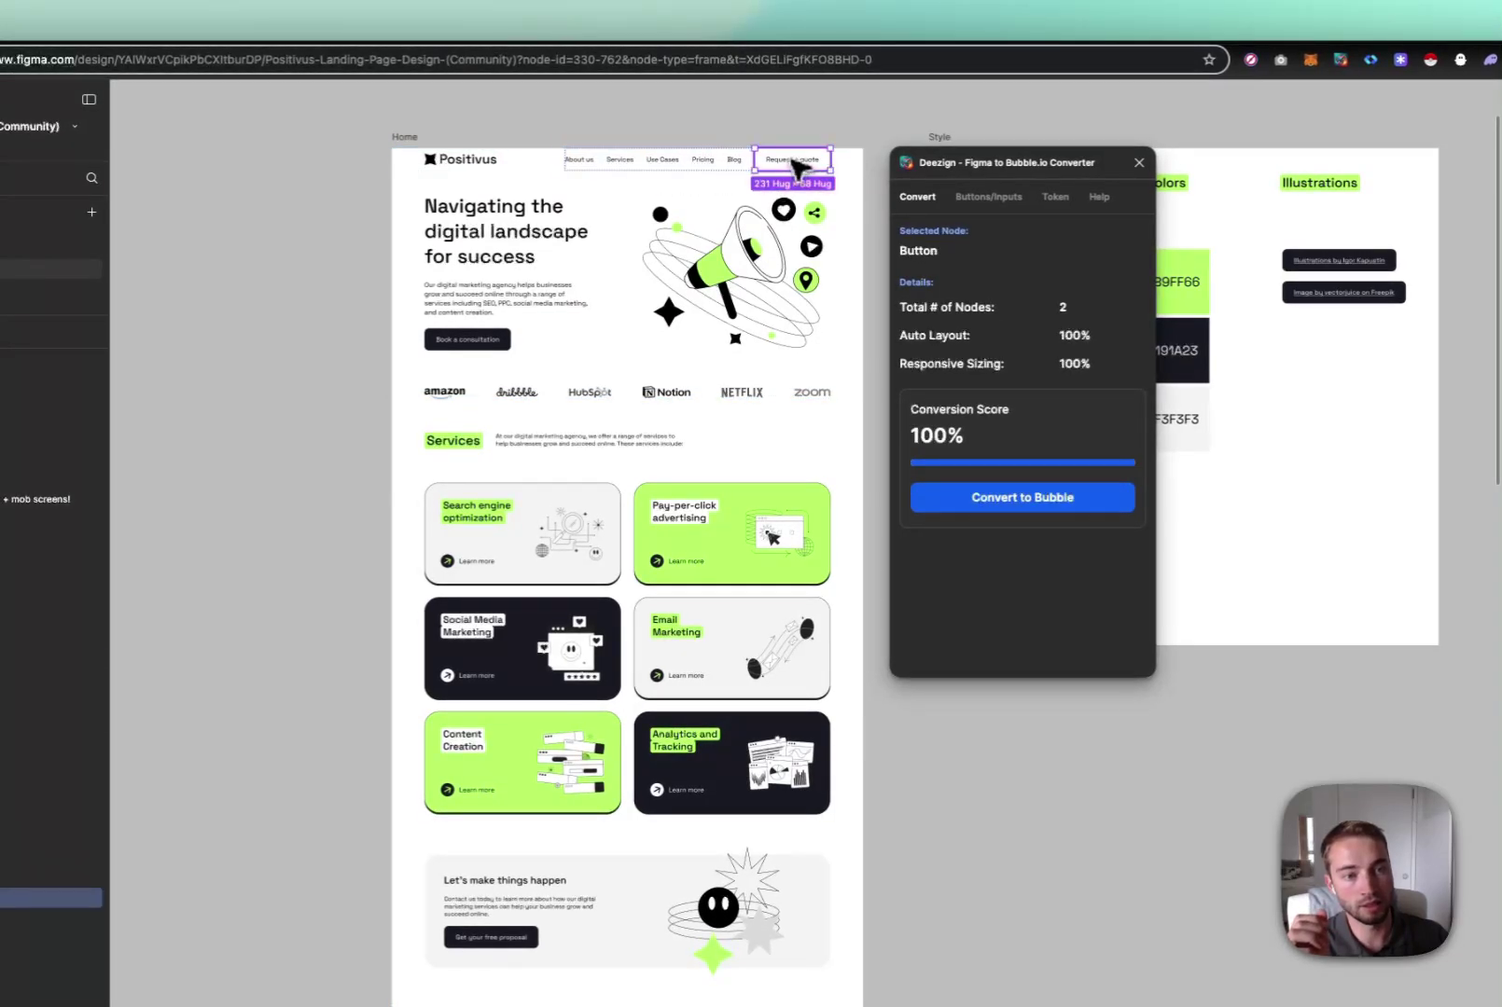
click(994, 198)
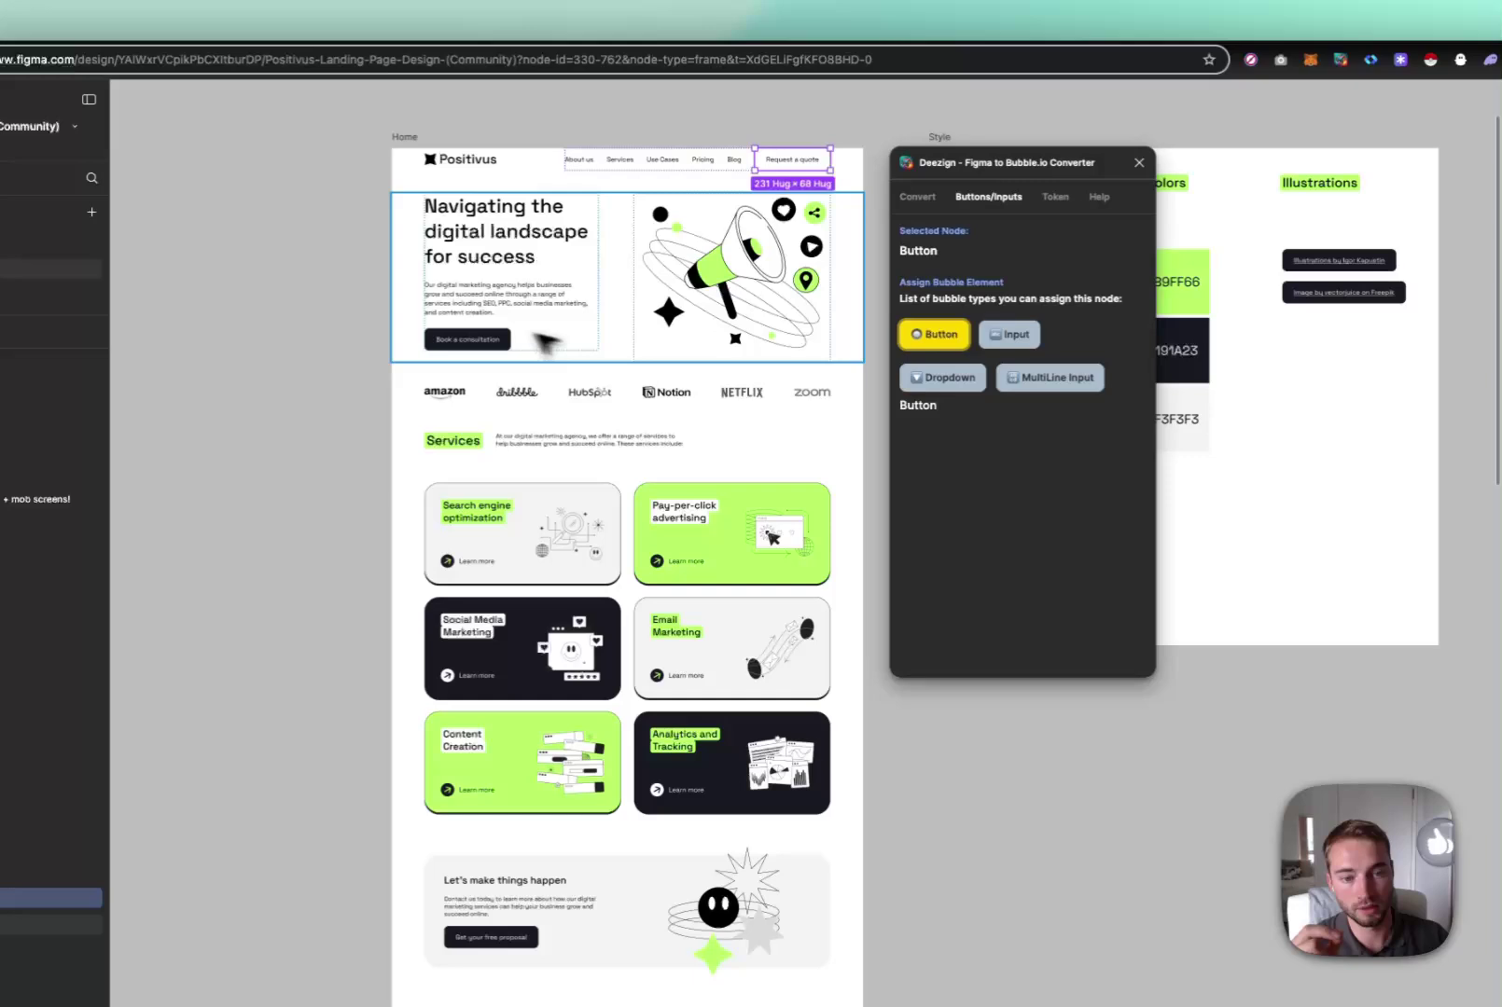
click(486, 346)
click(485, 348)
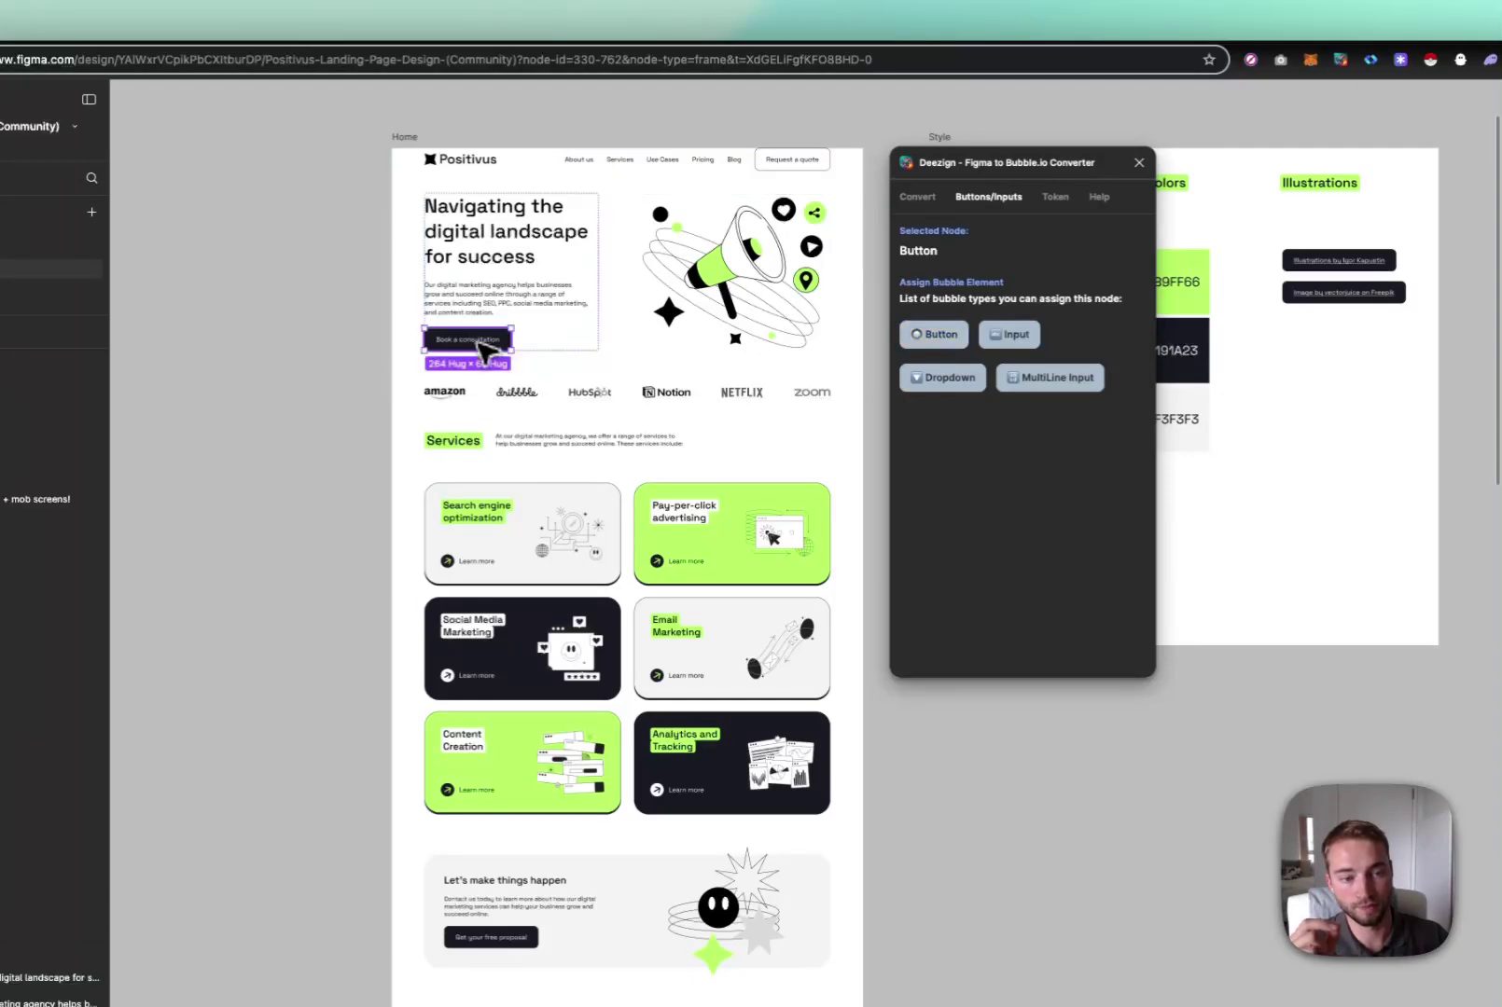
click(935, 334)
Tag the Get your free proposal and See all team buttons as Bubble Buttons
scroll(587, 620, down, 5)
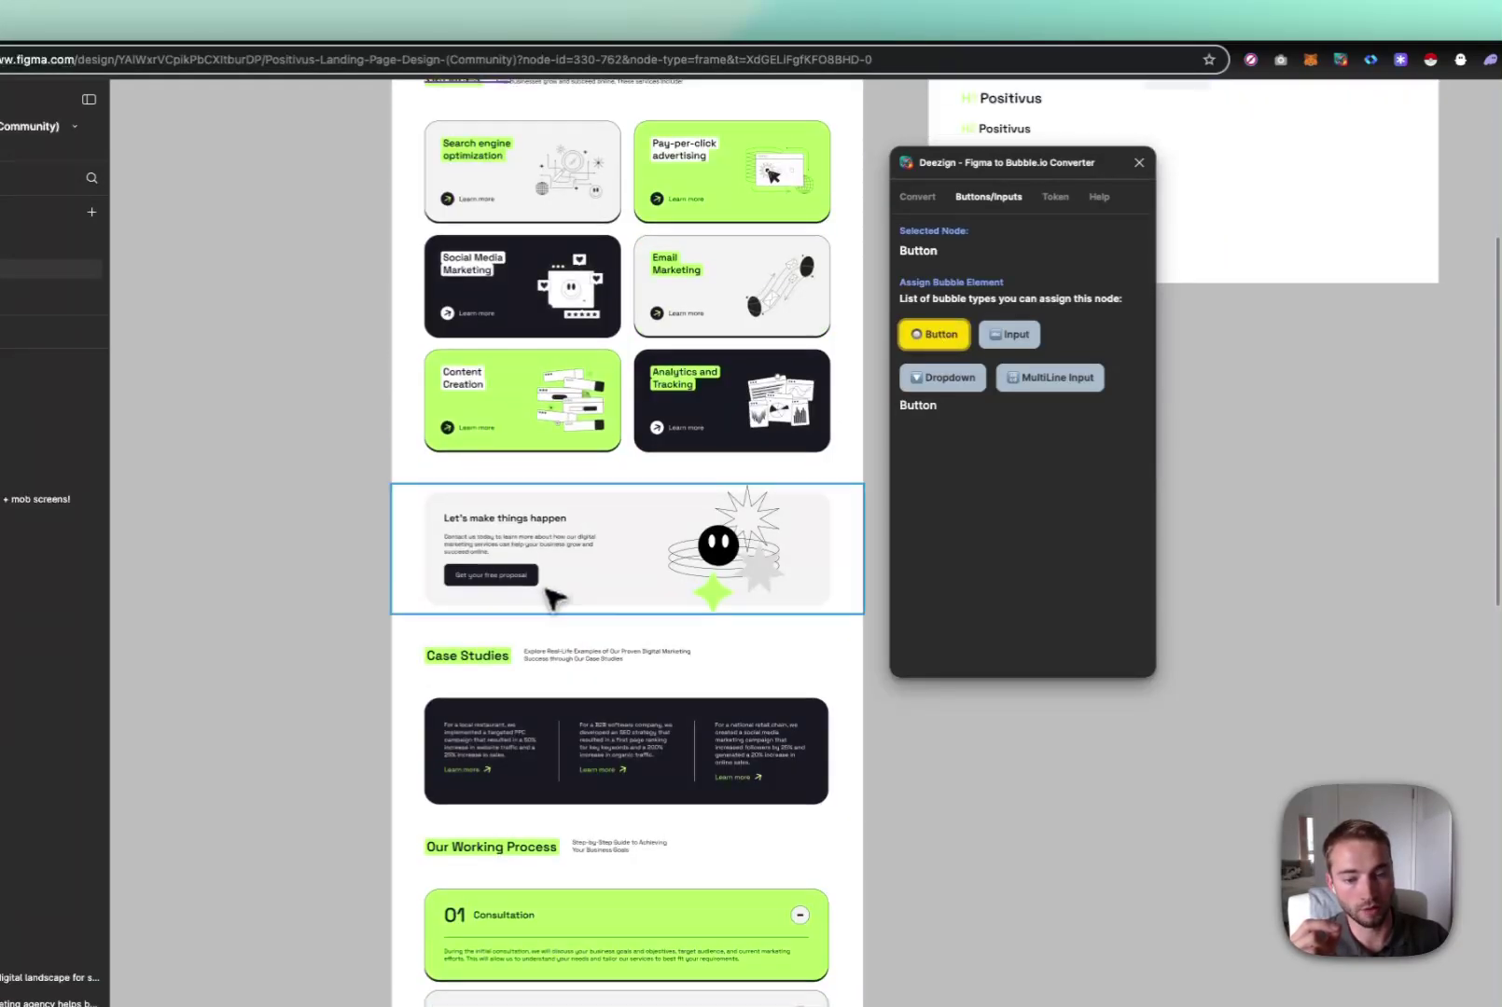
double_click(511, 578)
double_click(511, 579)
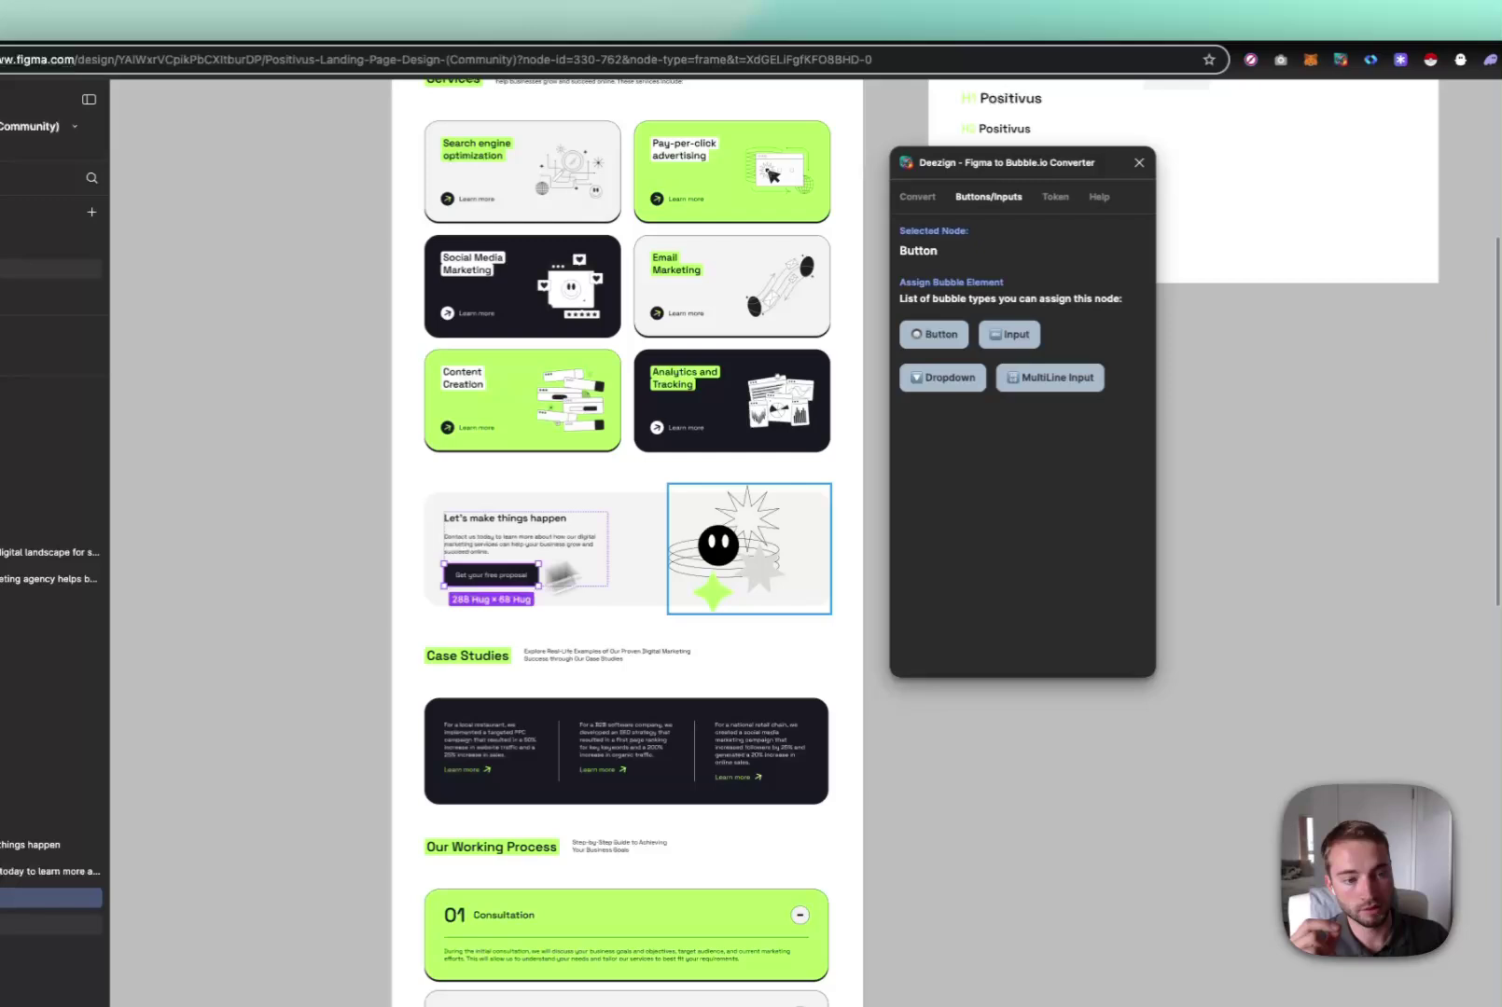
click(919, 334)
scroll(620, 660, down, 4)
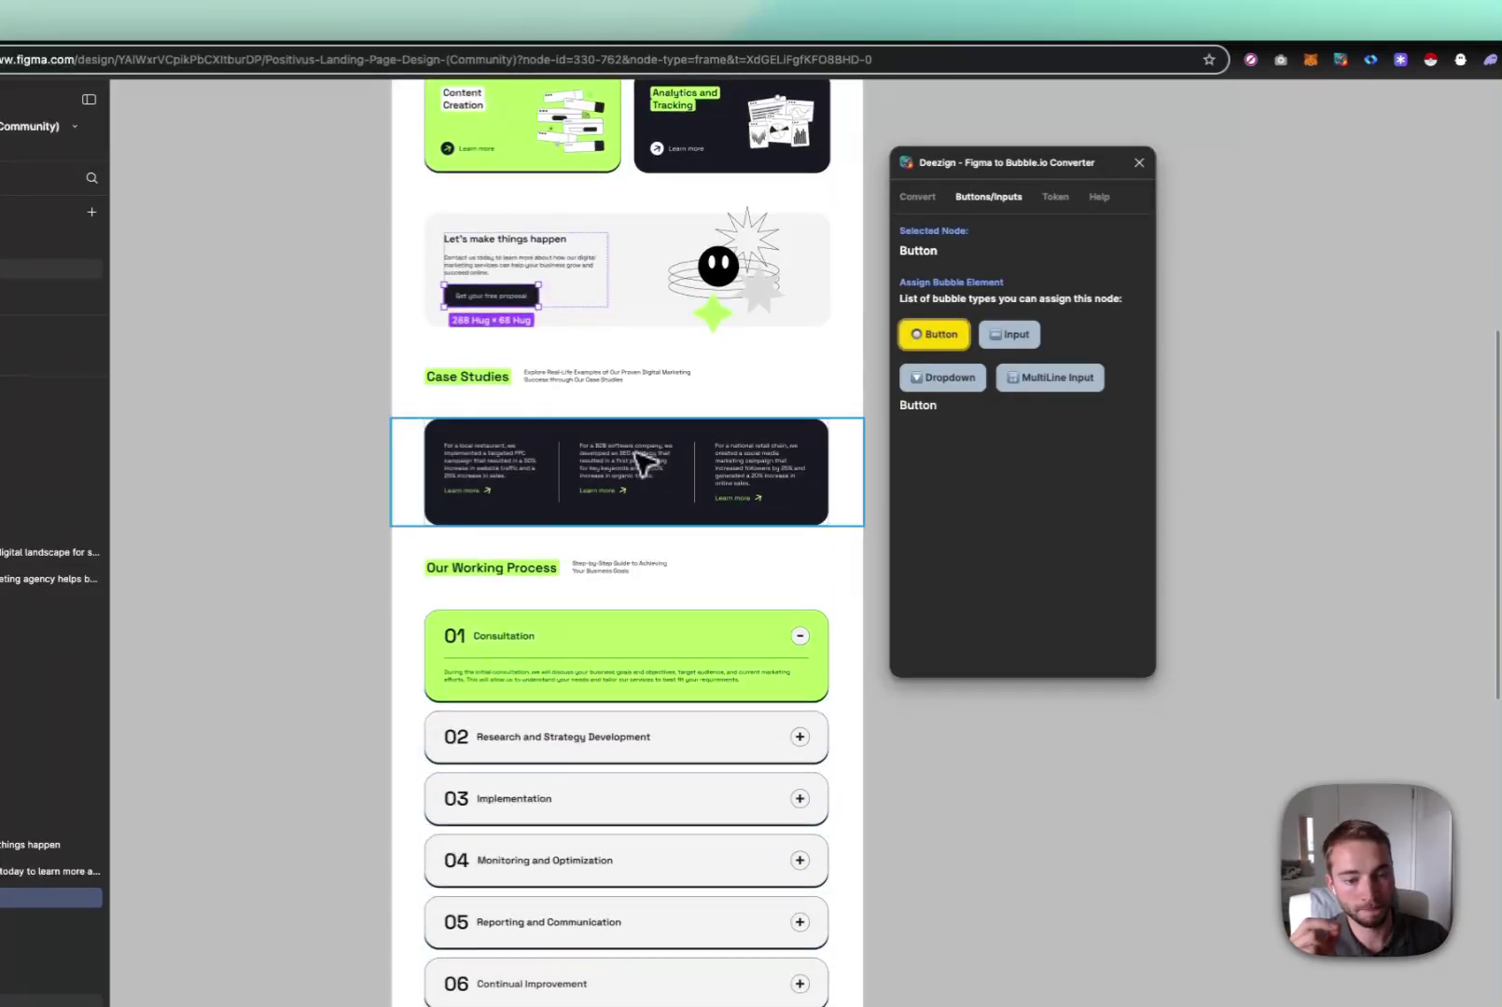
scroll(653, 672, down, 10)
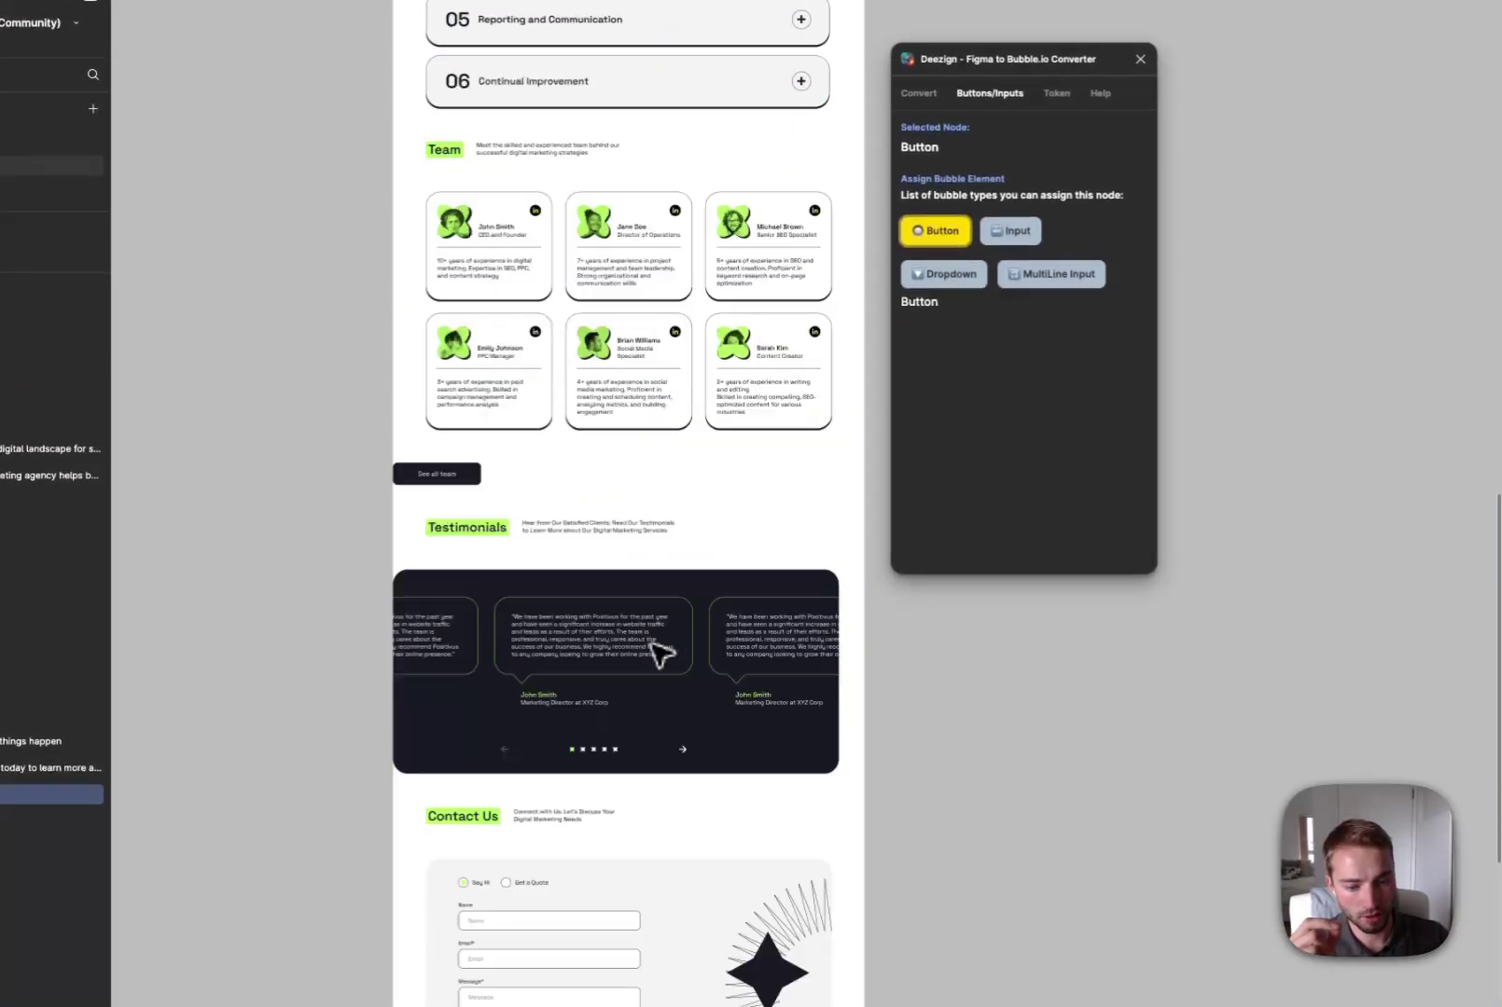
click(448, 457)
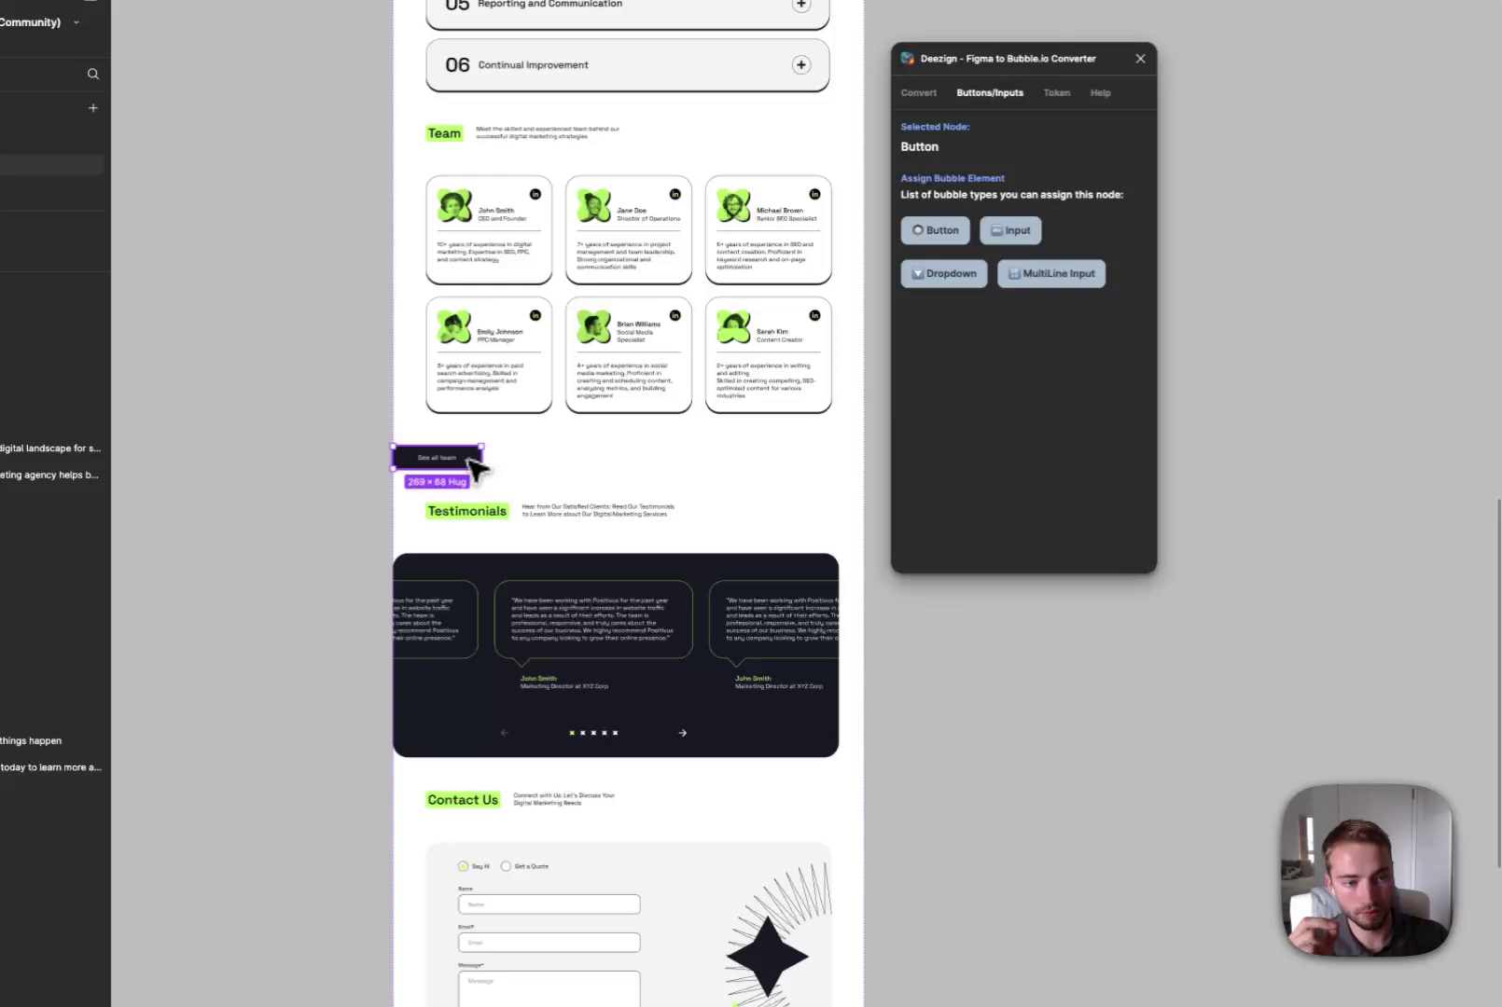
click(935, 230)
Mark the contact form's Name and Email as Inputs and Message as MultiLine Input
scroll(747, 606, down, 5)
click(536, 536)
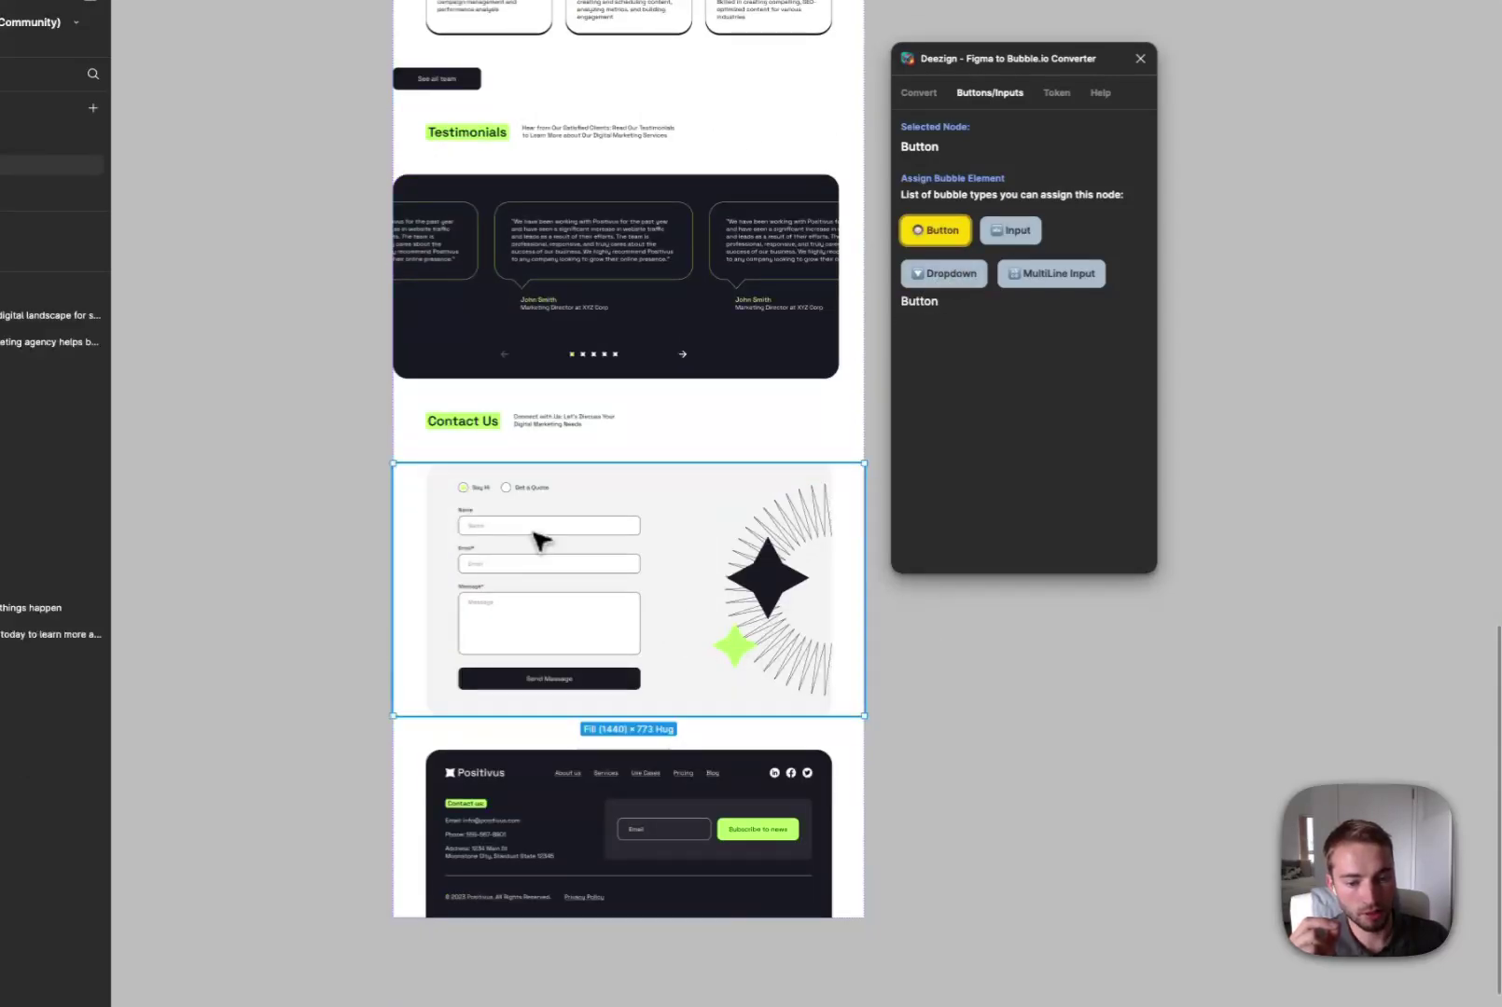
double_click(537, 536)
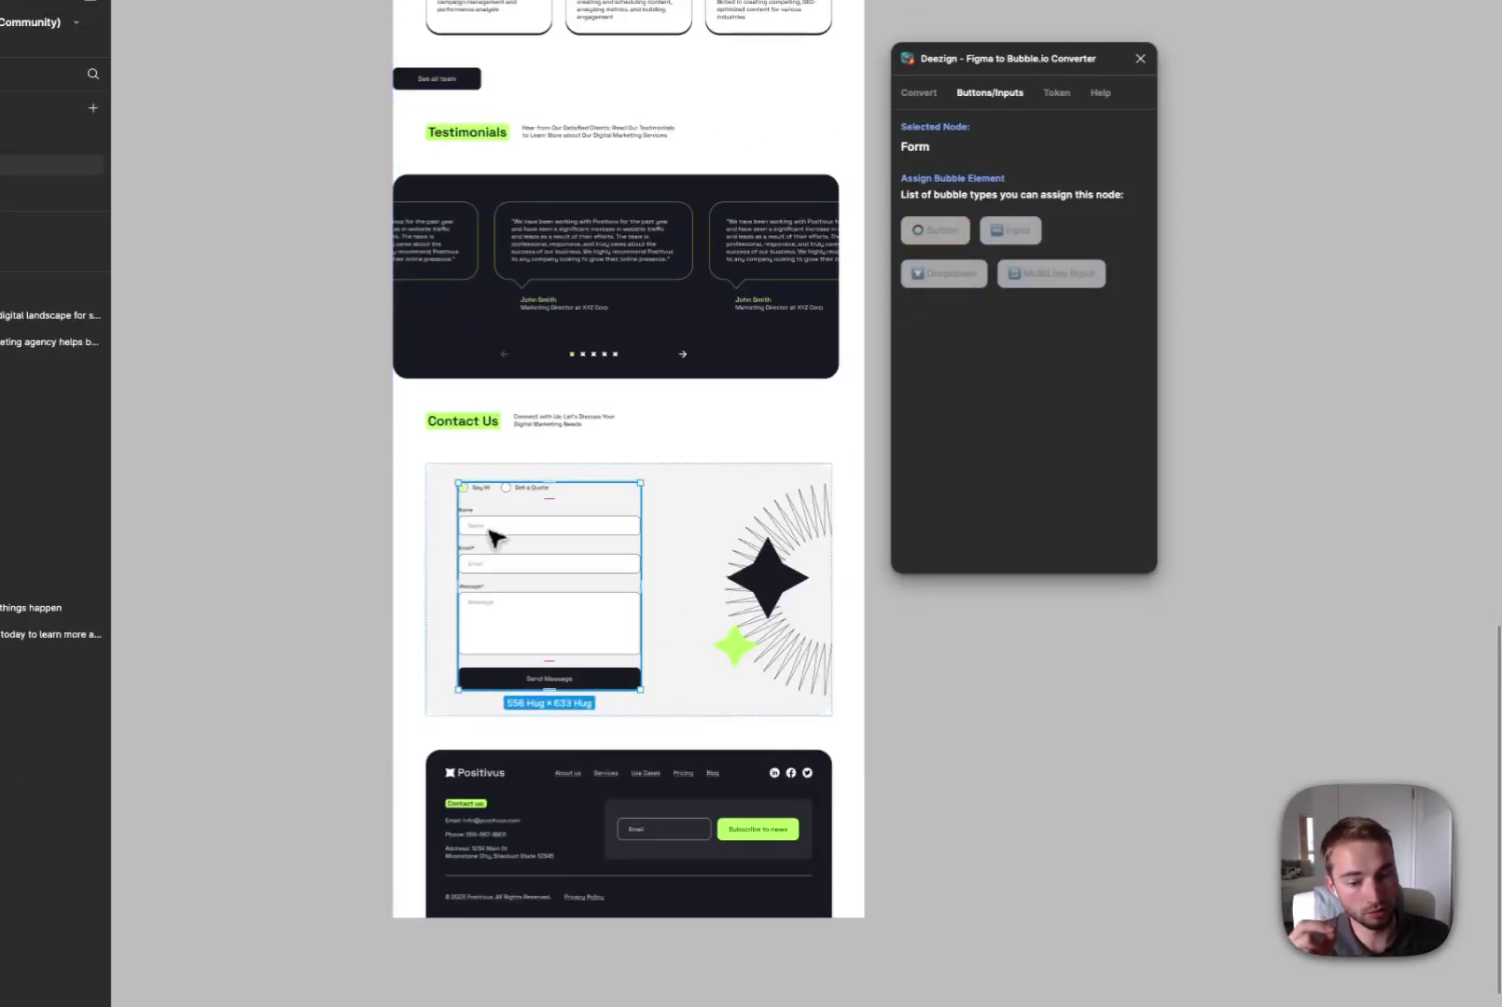
double_click(495, 539)
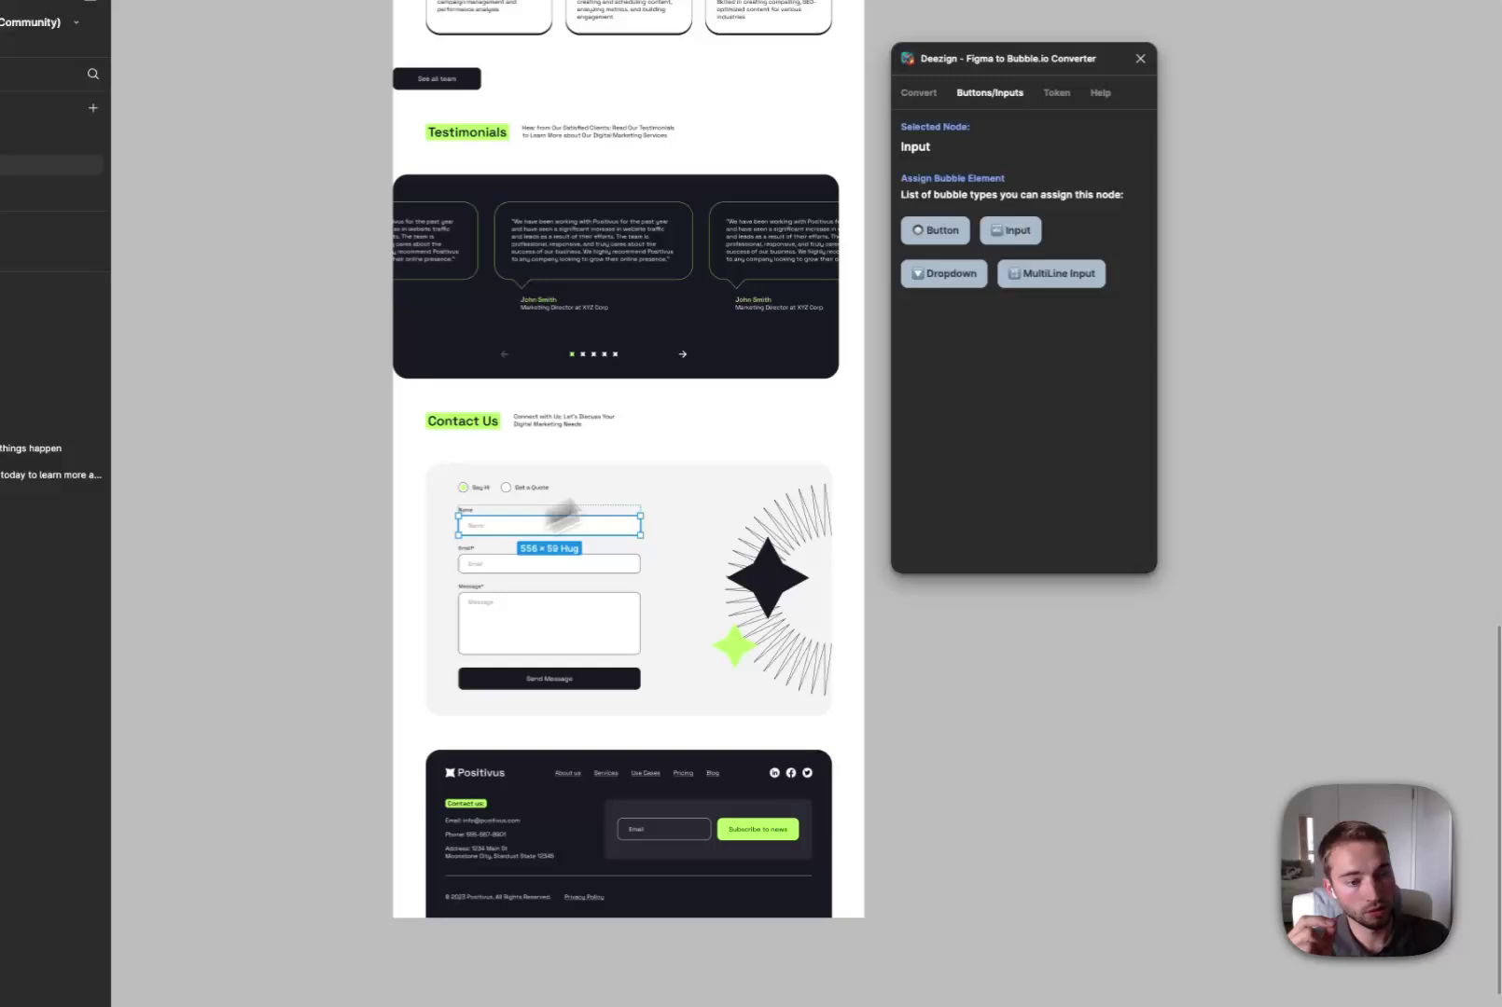
click(1028, 244)
click(582, 569)
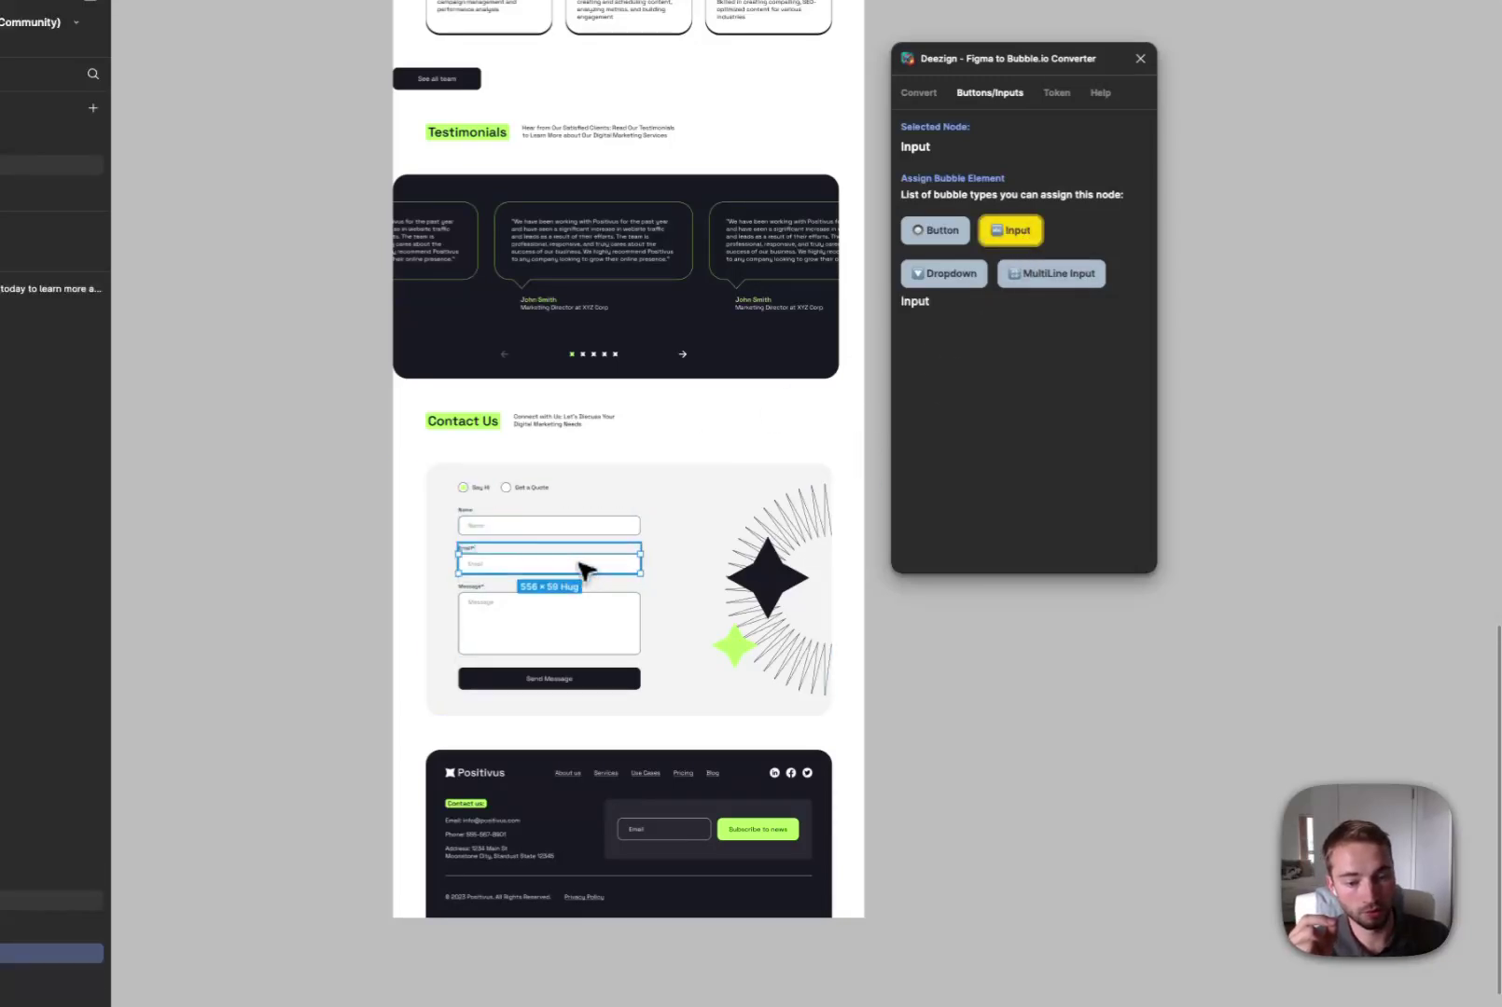
click(566, 638)
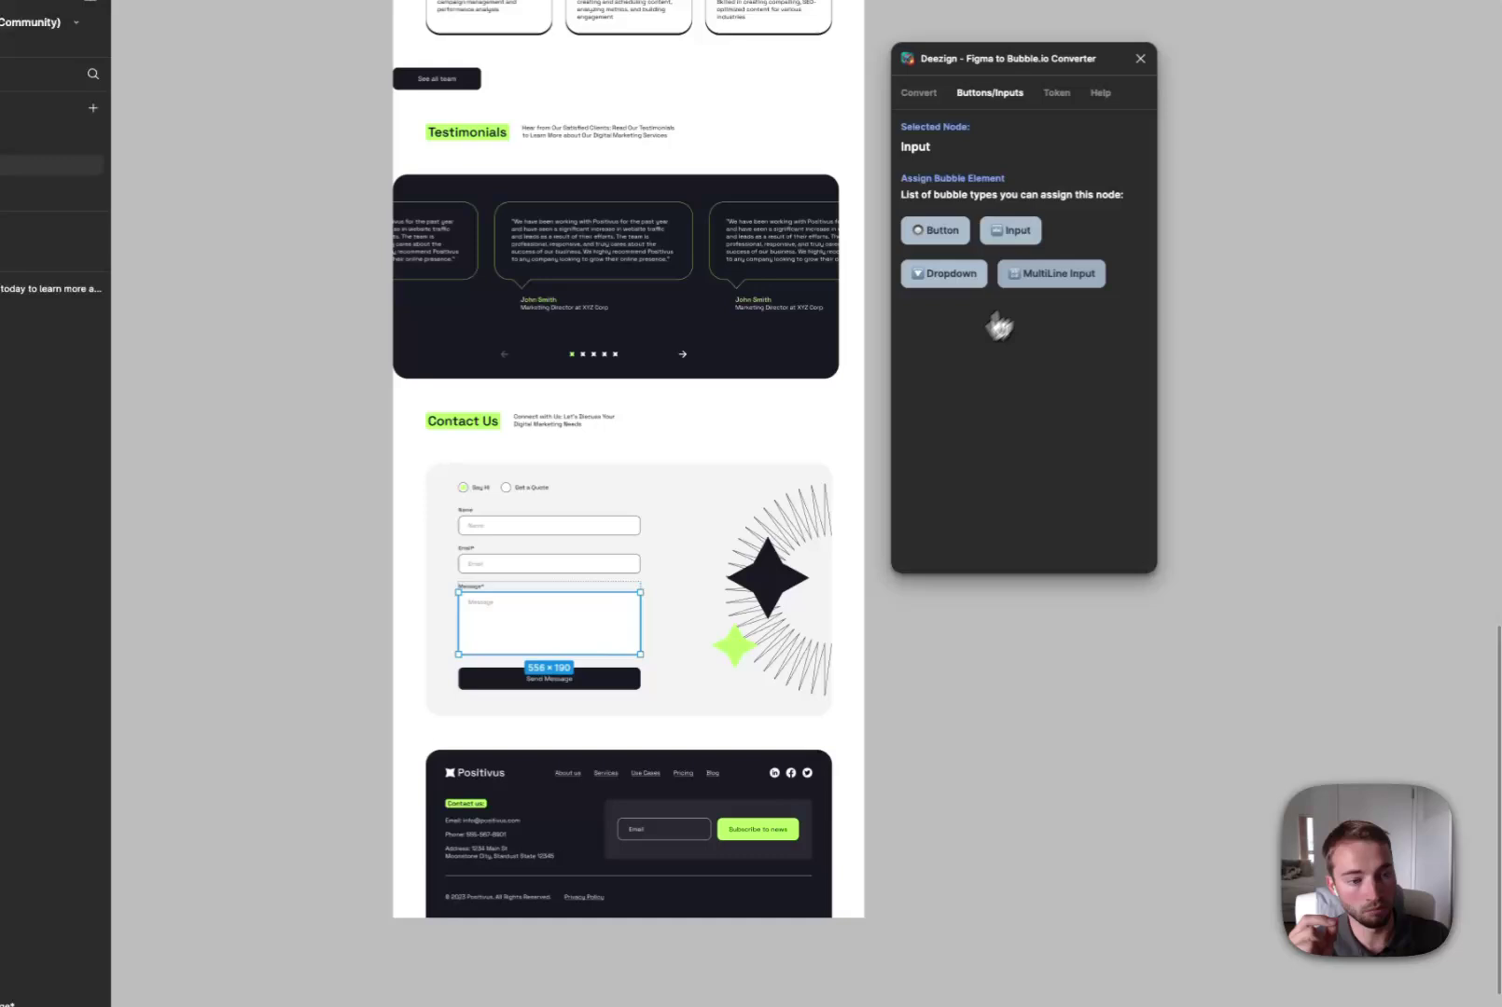
click(1015, 278)
click(595, 683)
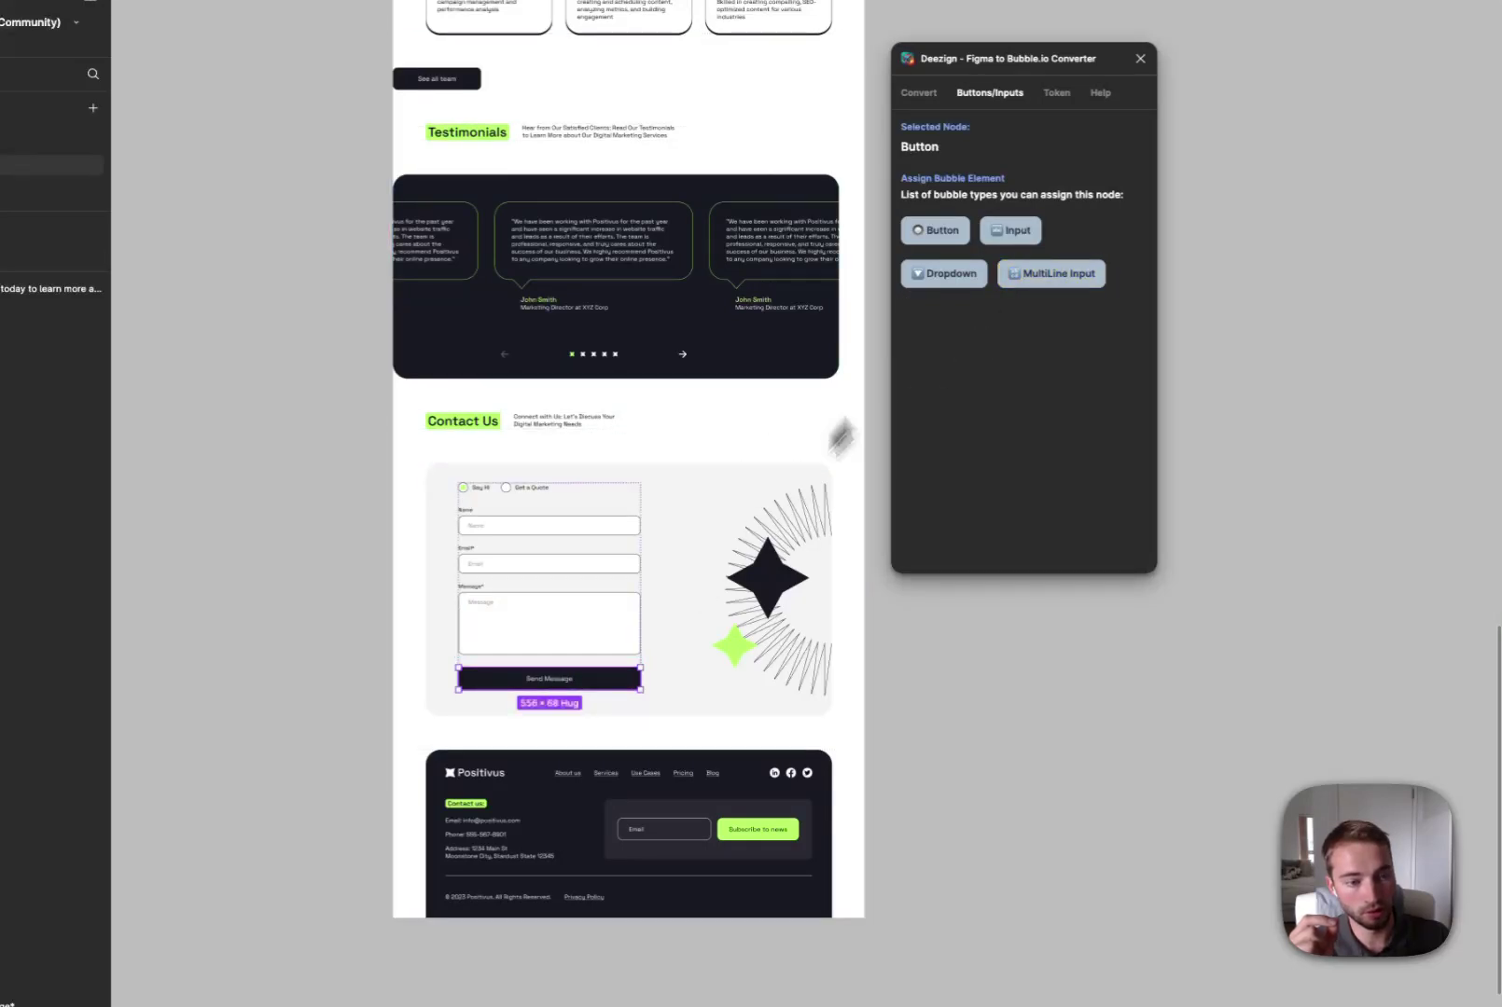
Tag the footer email field as a Bubble Input and Subscribe as a Bubble Button
click(668, 847)
click(671, 844)
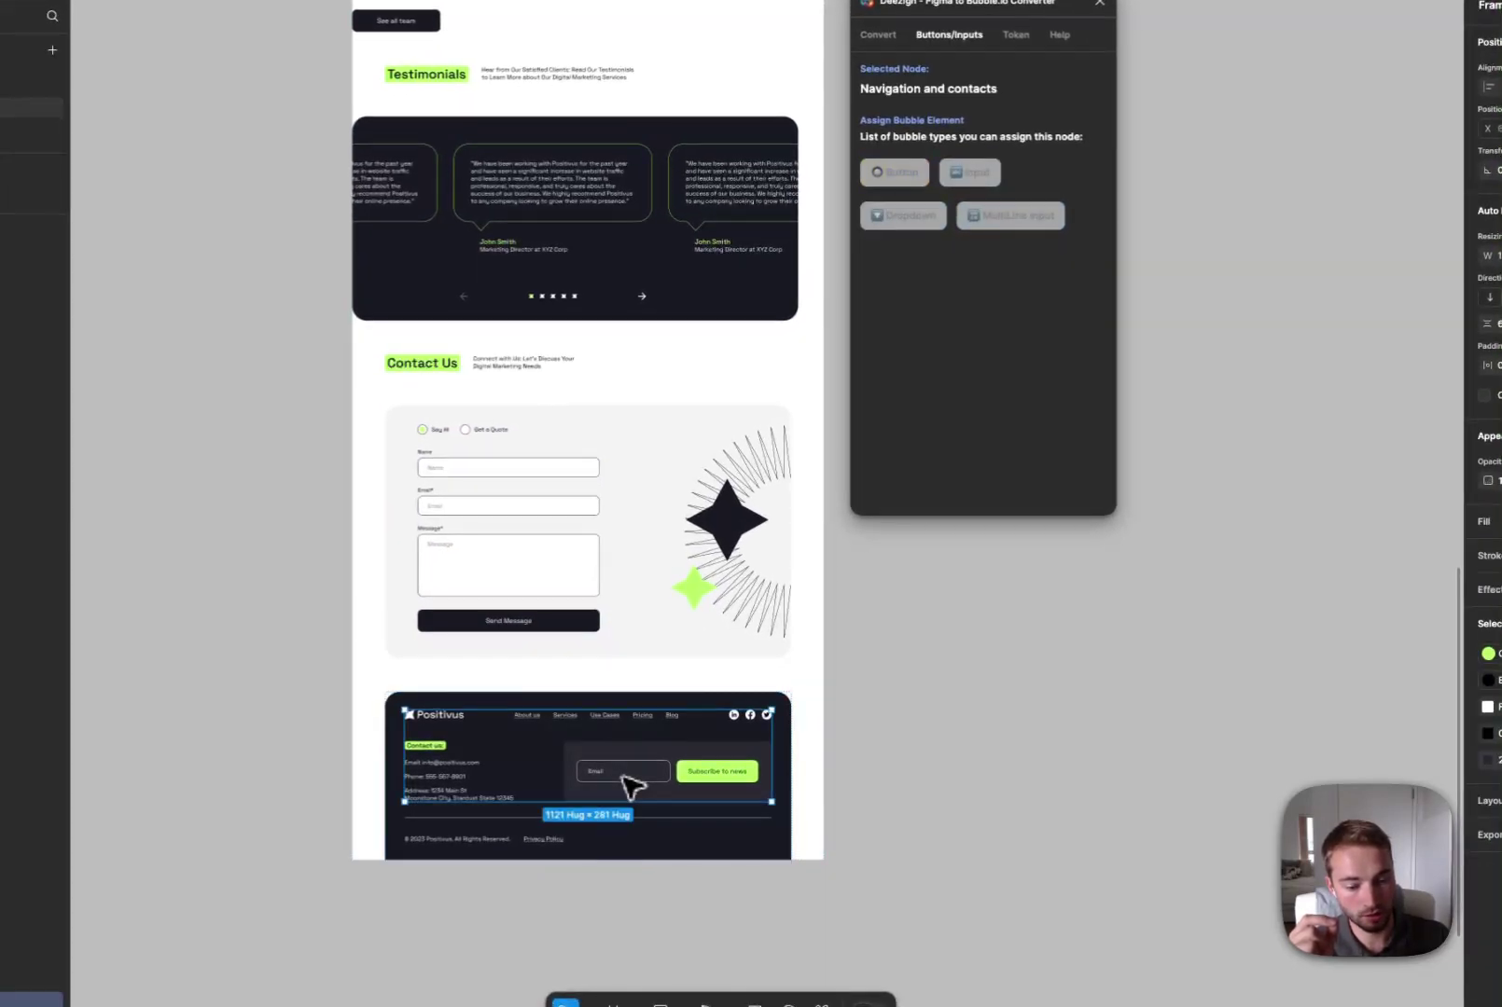
click(625, 779)
click(624, 781)
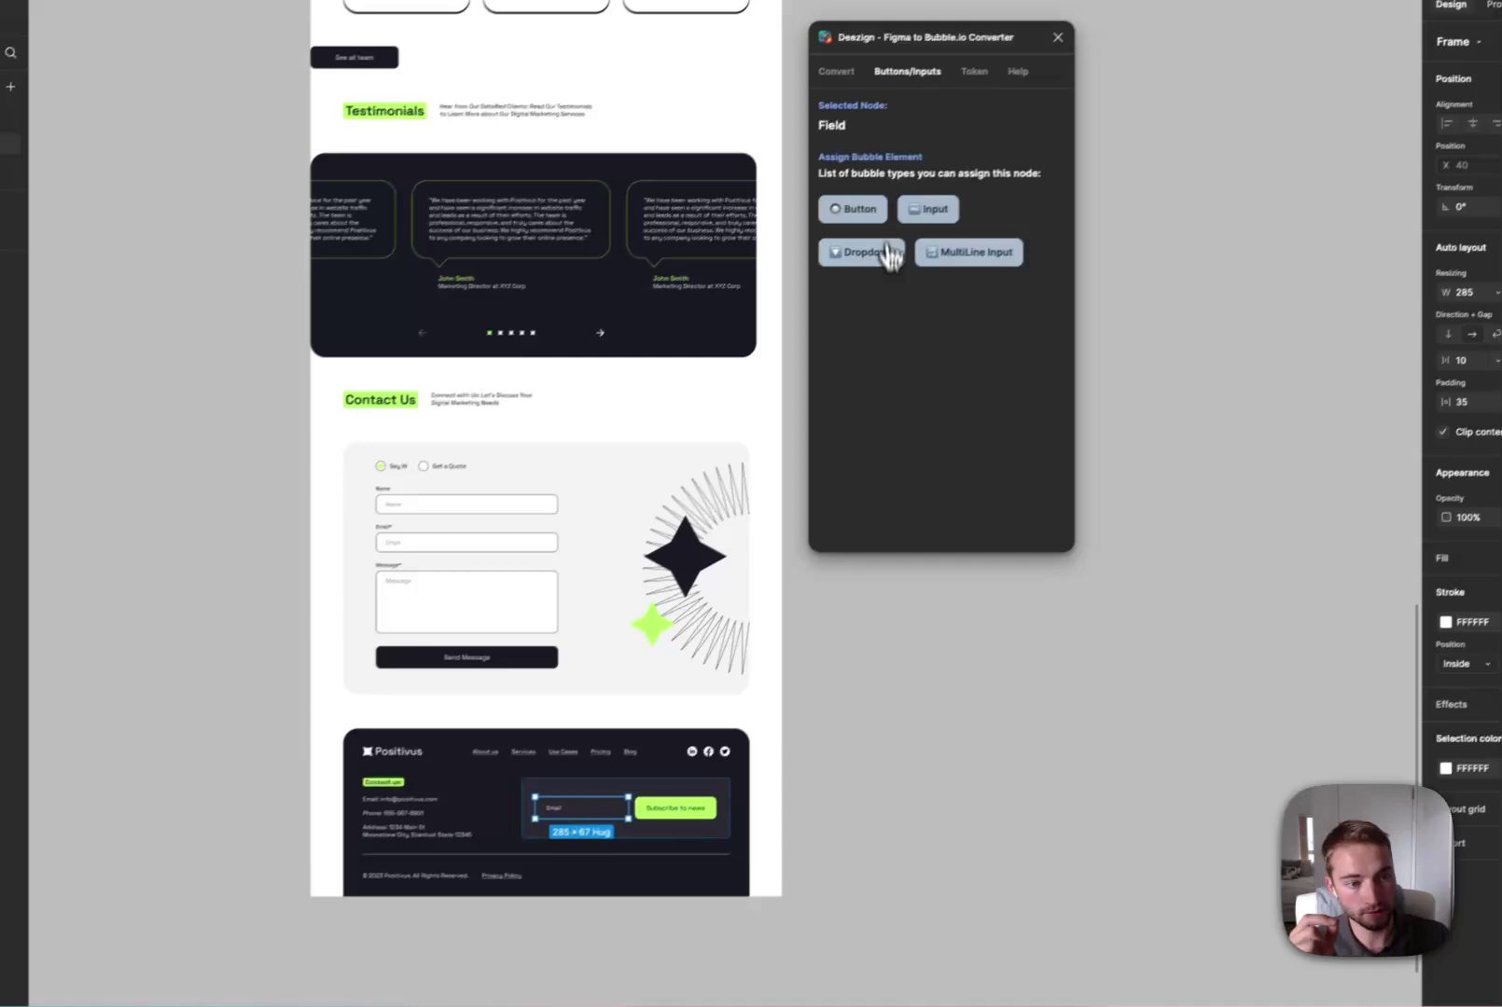
click(895, 175)
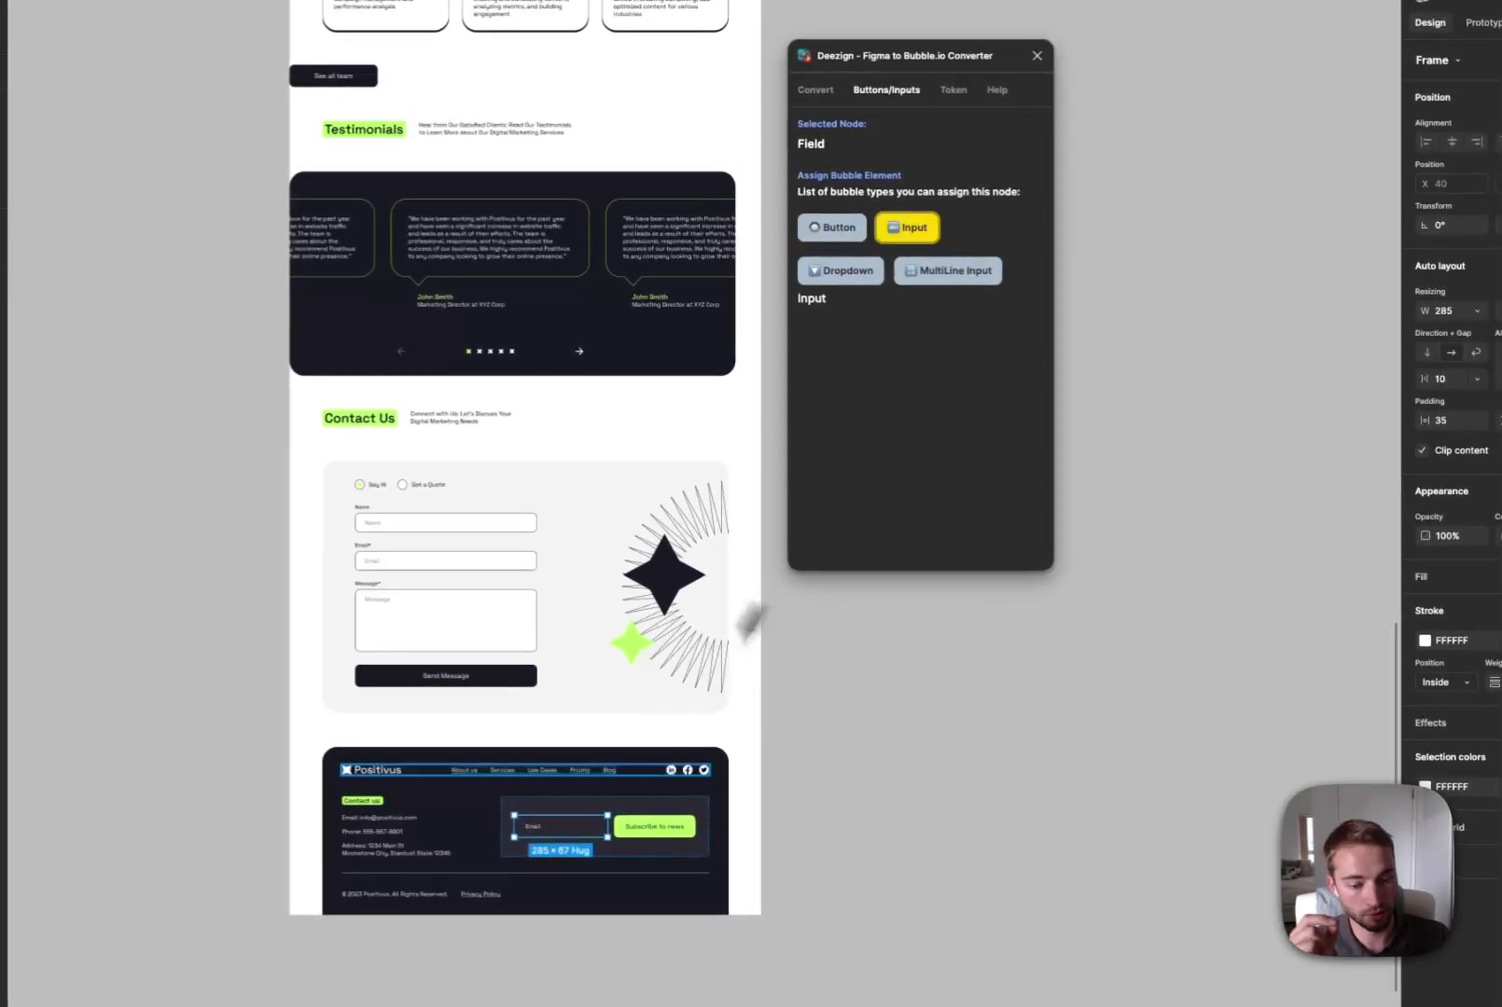
click(654, 826)
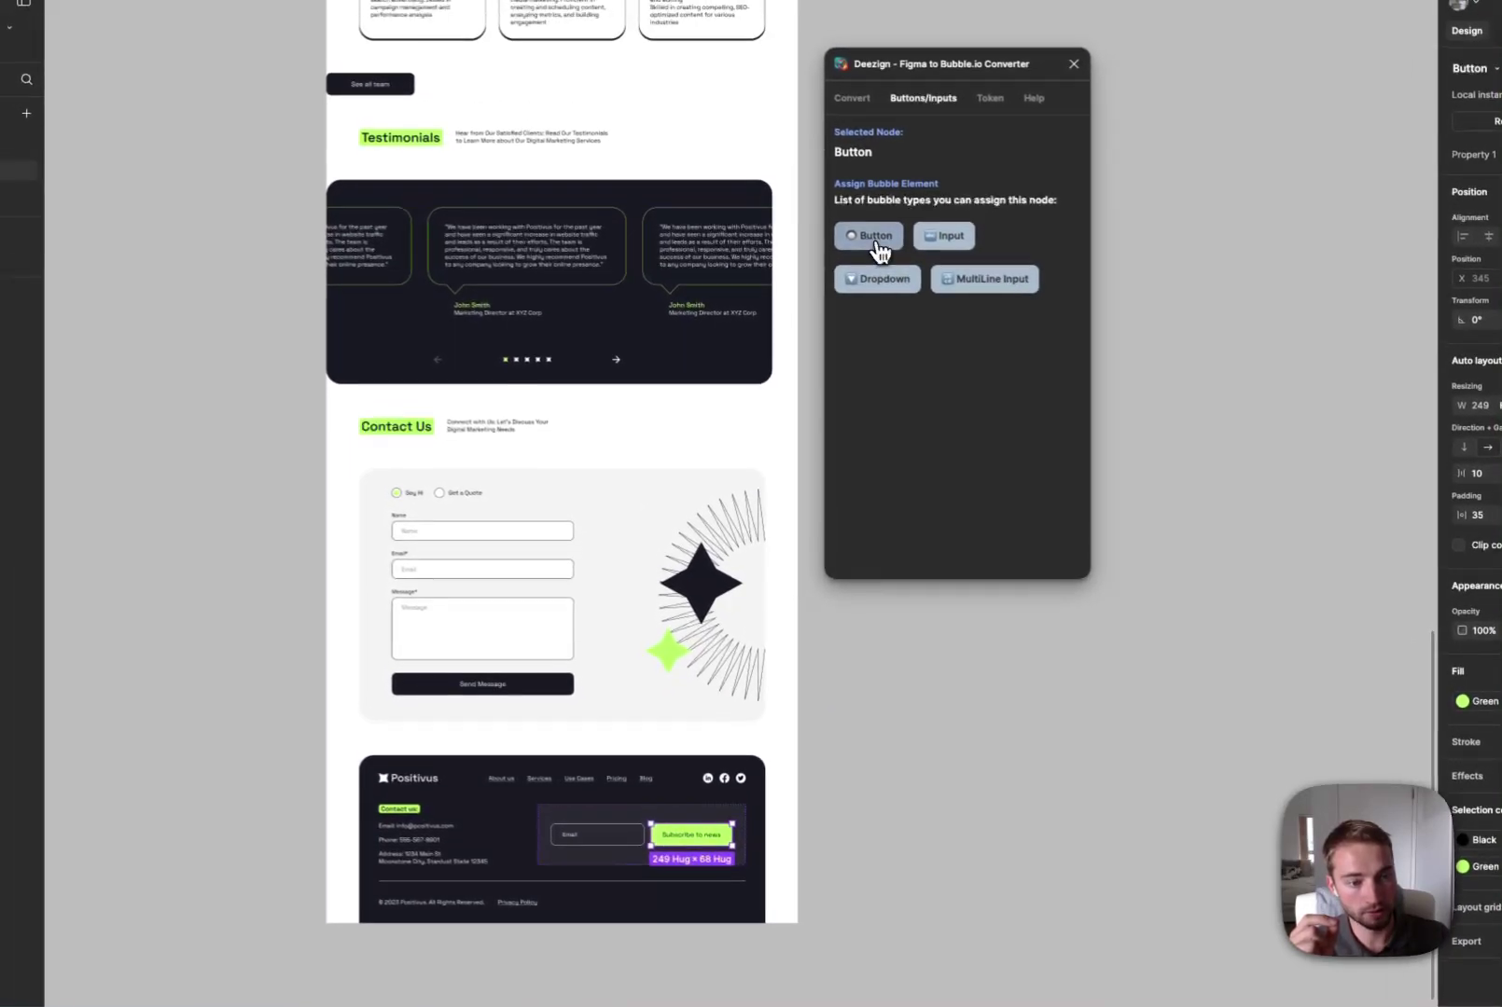
click(876, 242)
scroll(661, 739, up, 10)
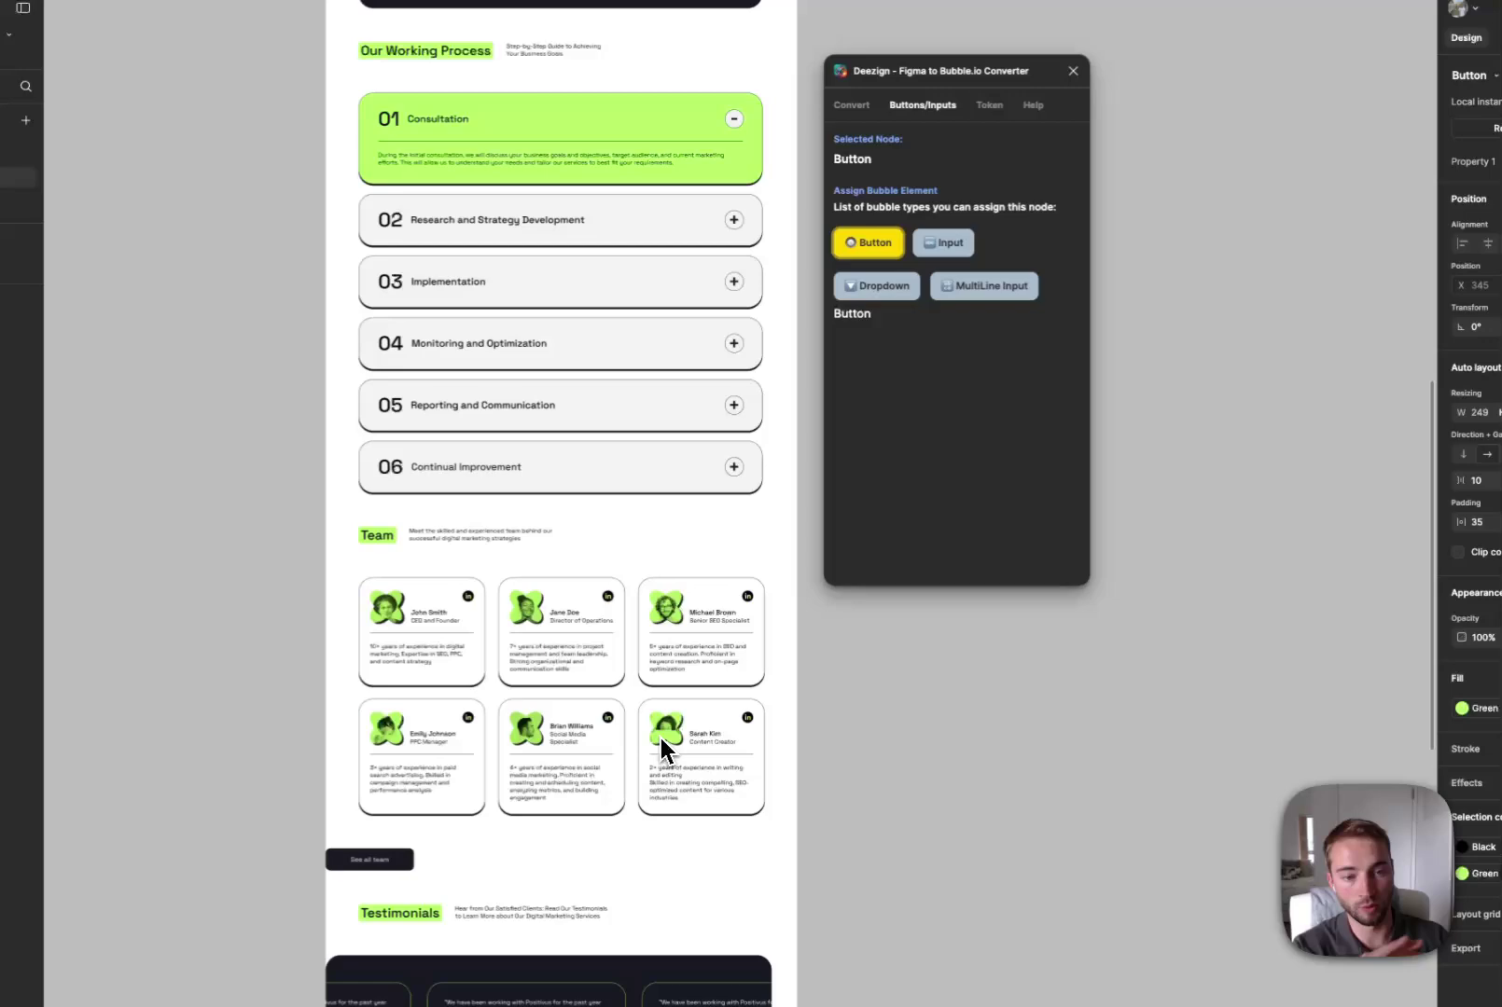
scroll(661, 738, up, 10)
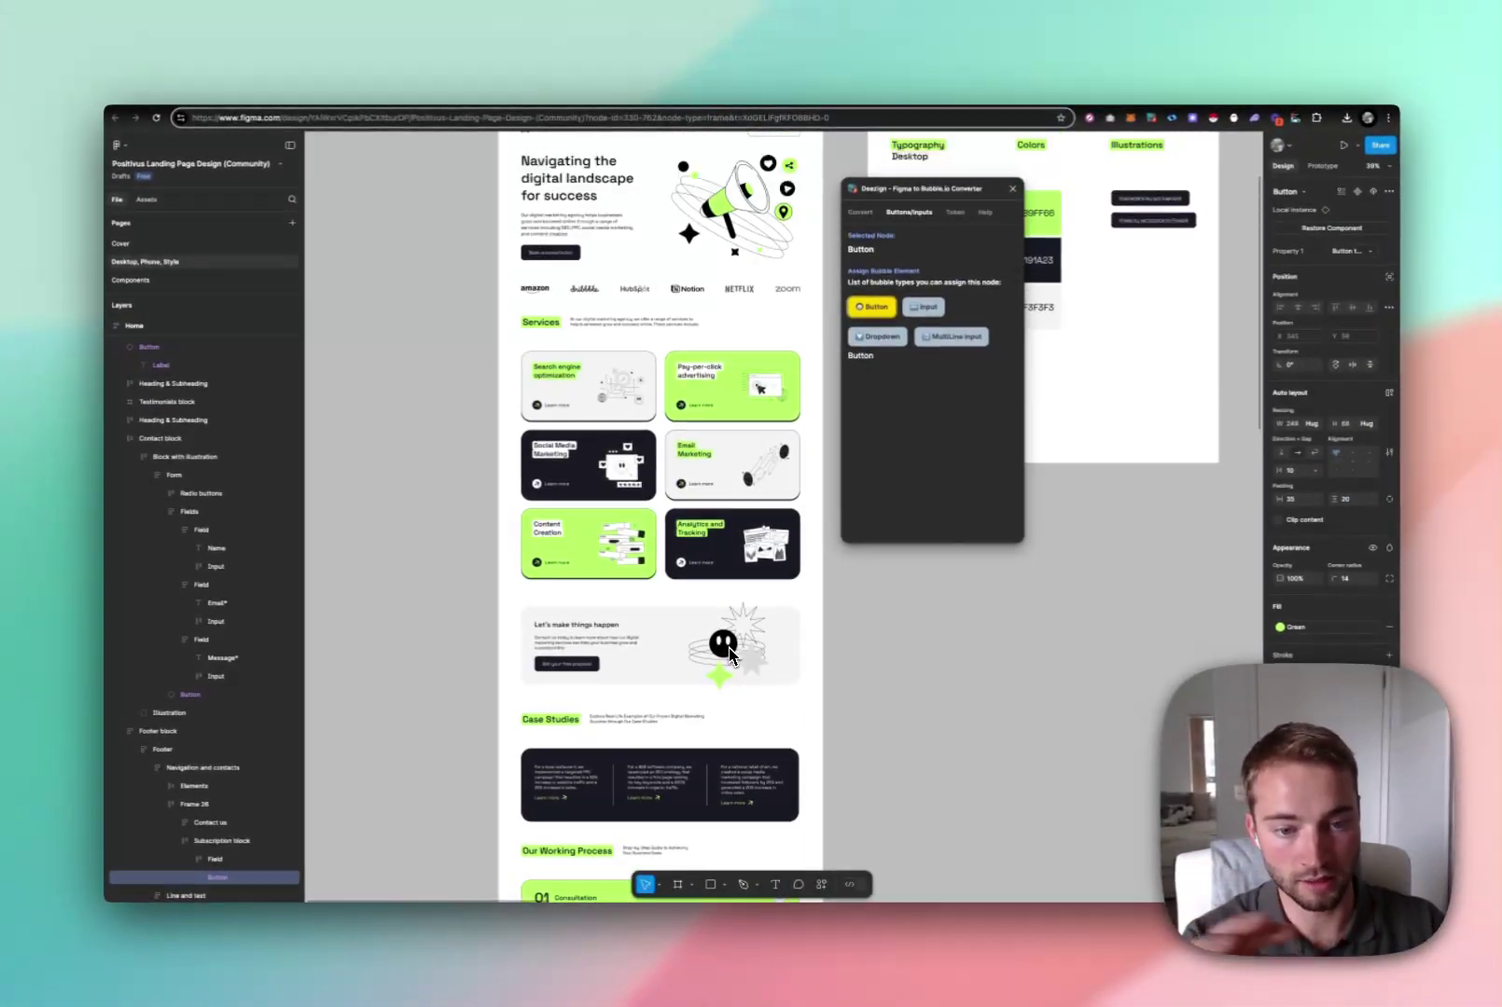
scroll(730, 655, up, 5)
scroll(829, 330, down, 4)
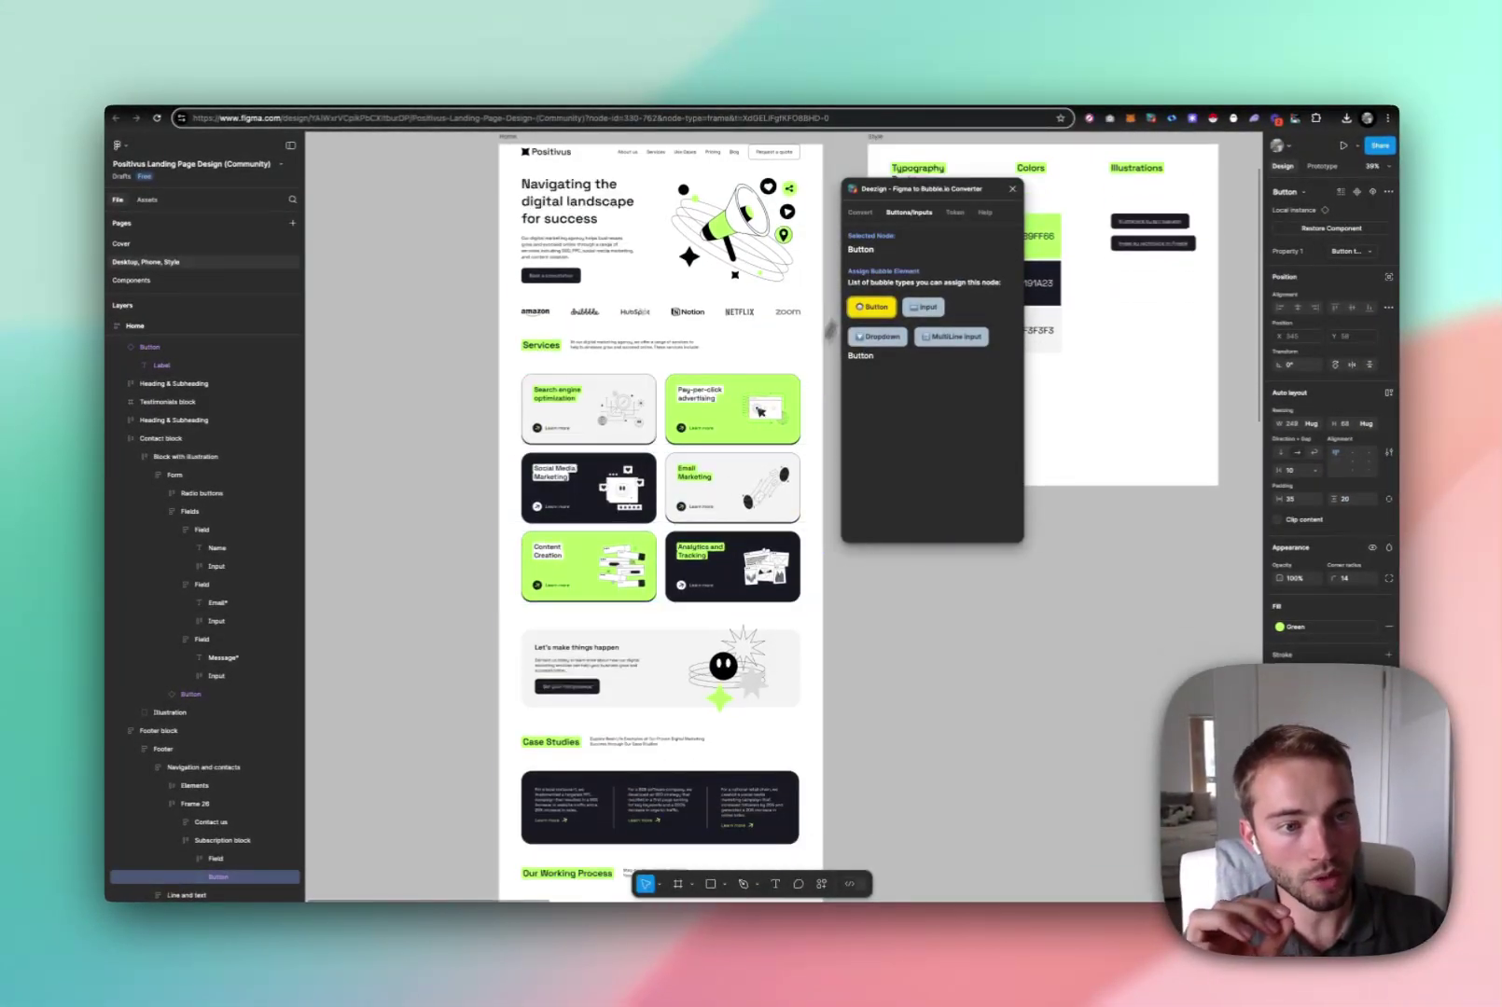
Show Home's Convert report: 56% score, Auto Layout 62%, Responsive Sizing 47%
click(859, 213)
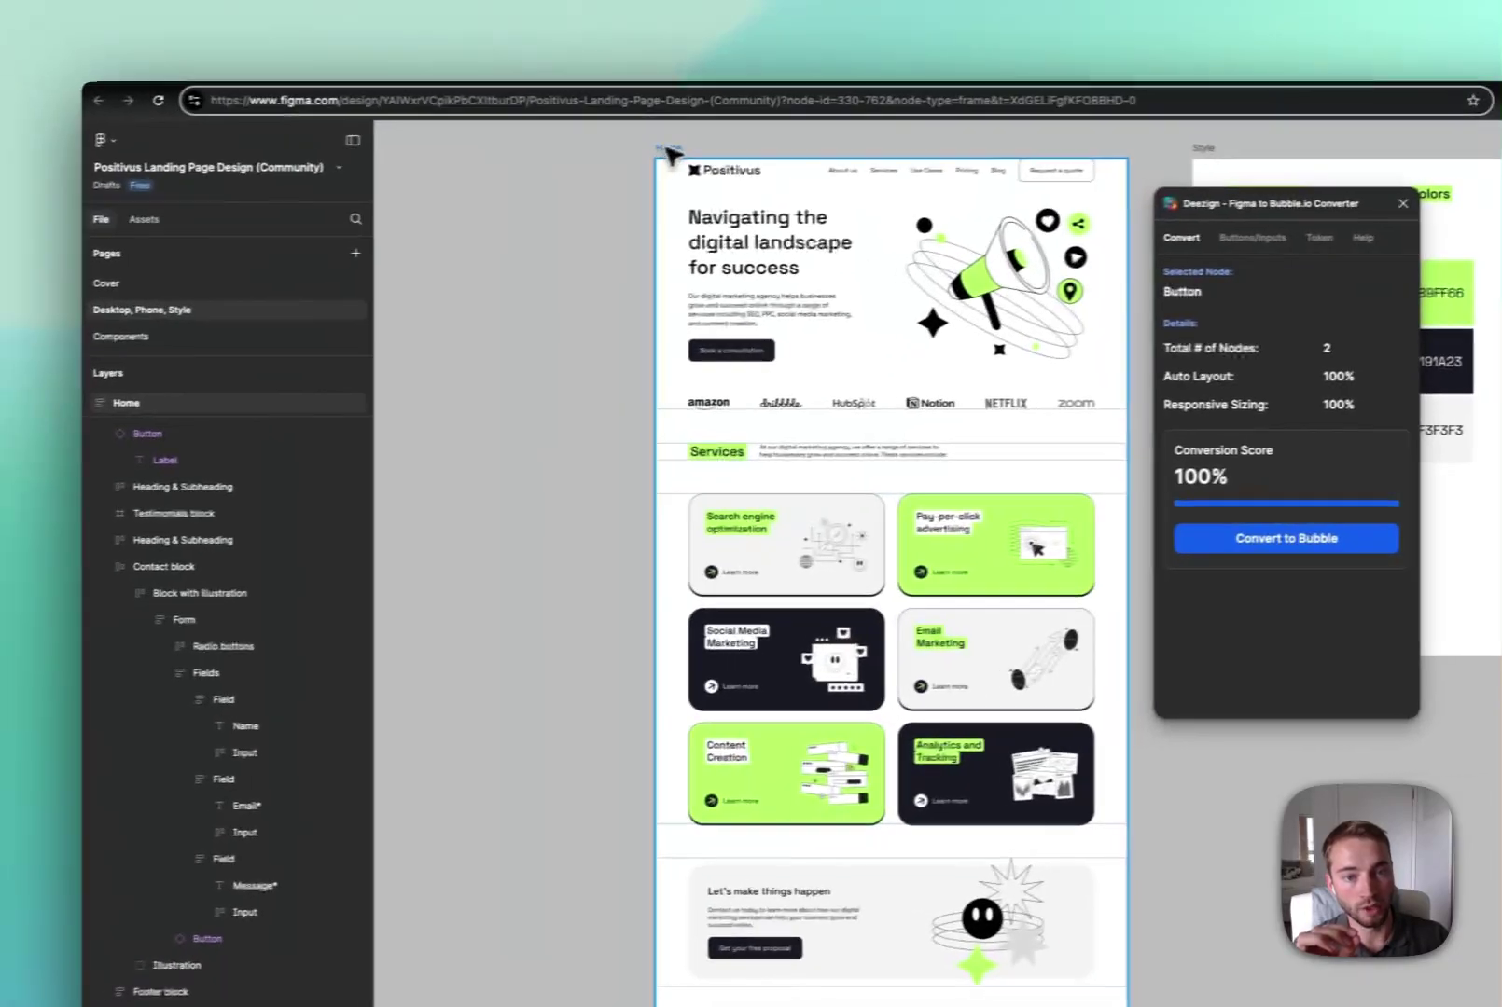
click(415, 147)
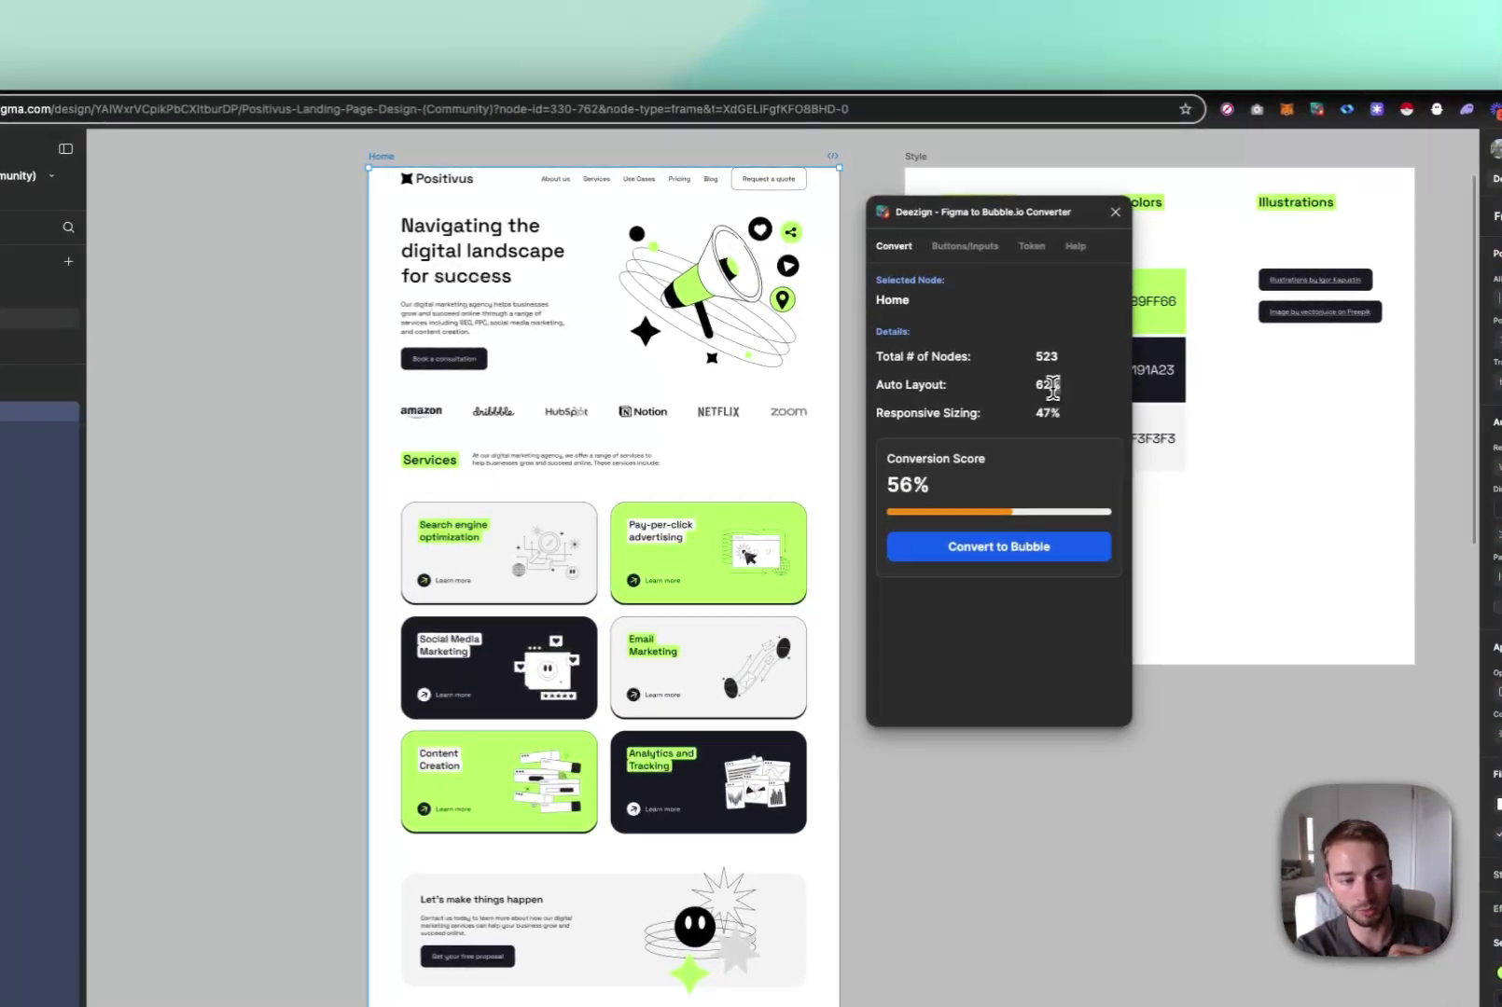
drag(1060, 386, 1039, 386)
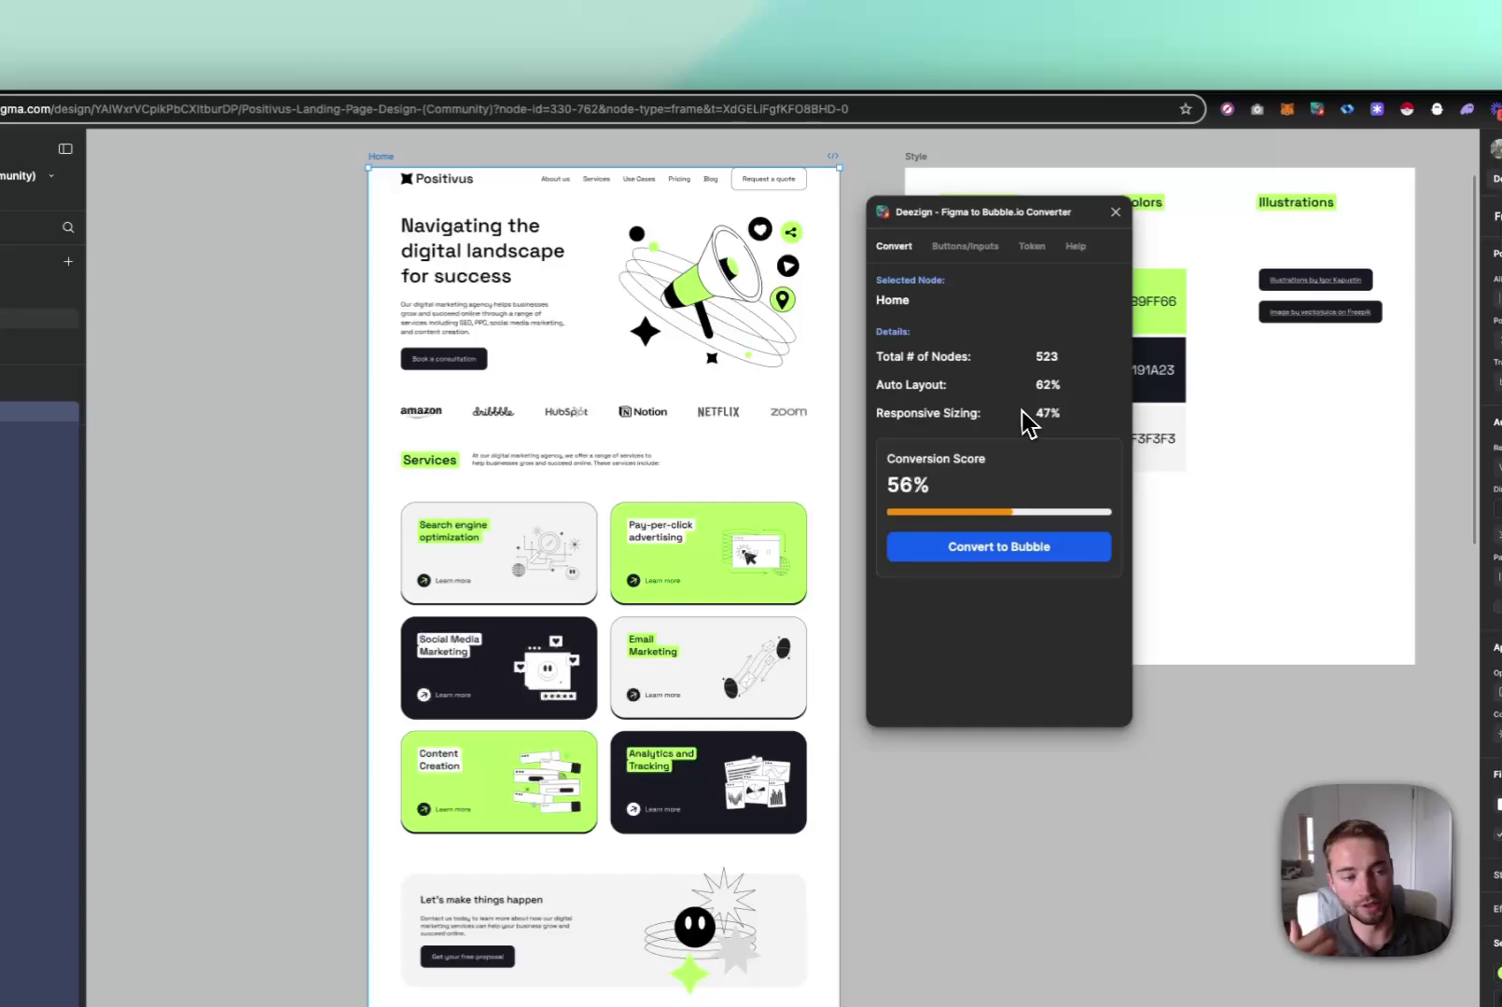
drag(903, 385, 1023, 400)
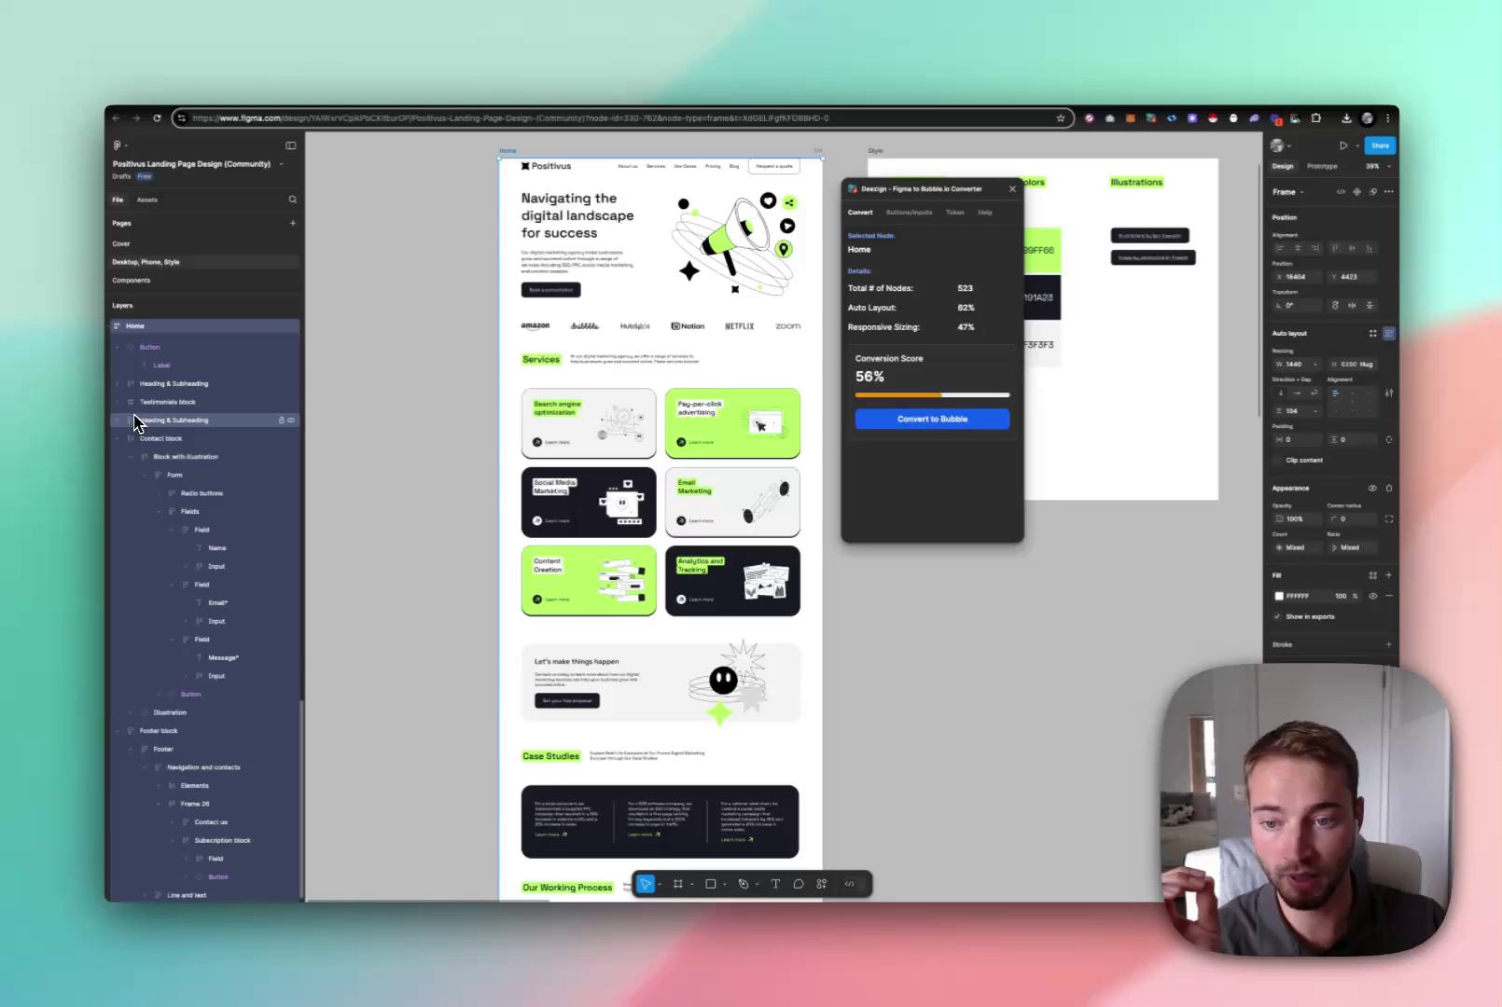
Add auto layout to the Testimonials block and stretch it to fill the page width
click(163, 402)
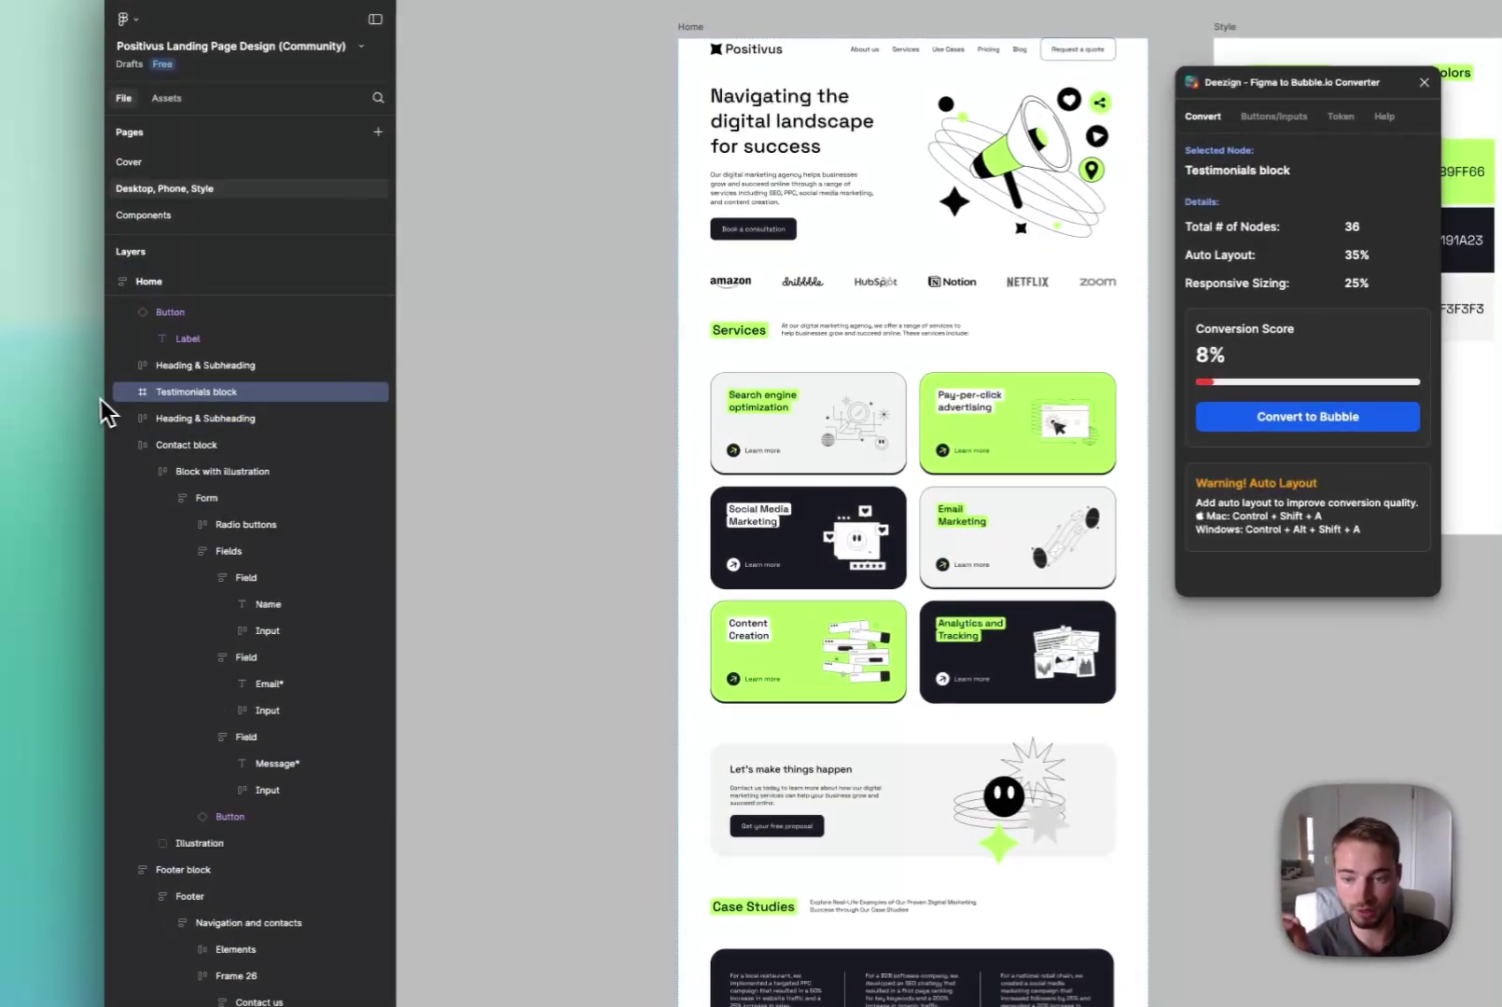
scroll(914, 653, down, 10)
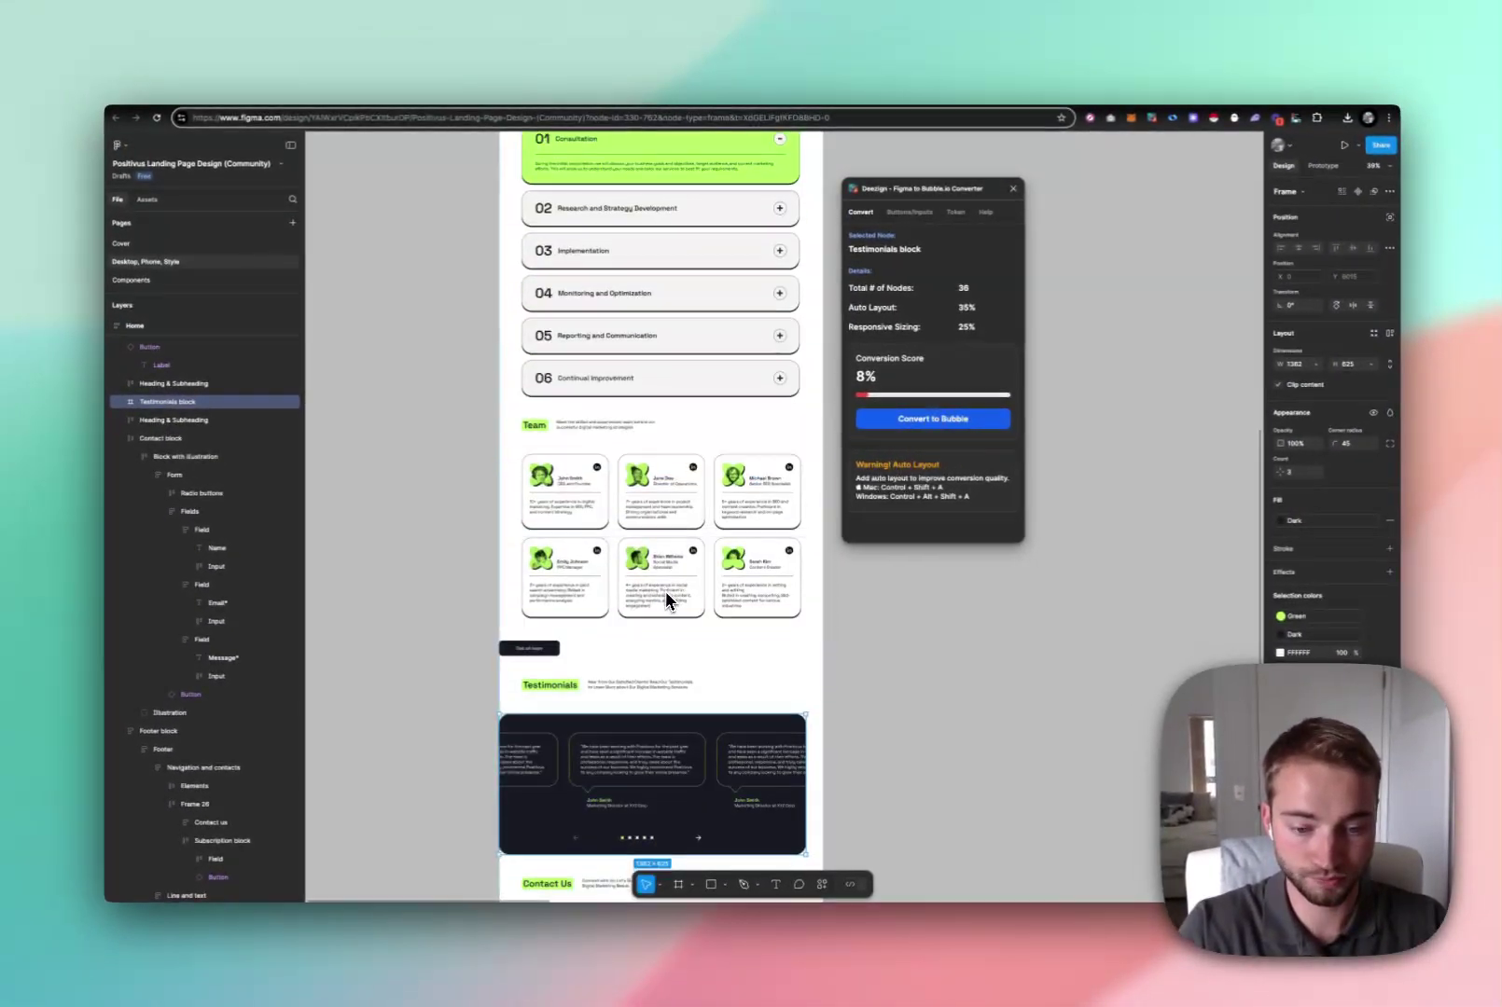
scroll(665, 592, down, 2)
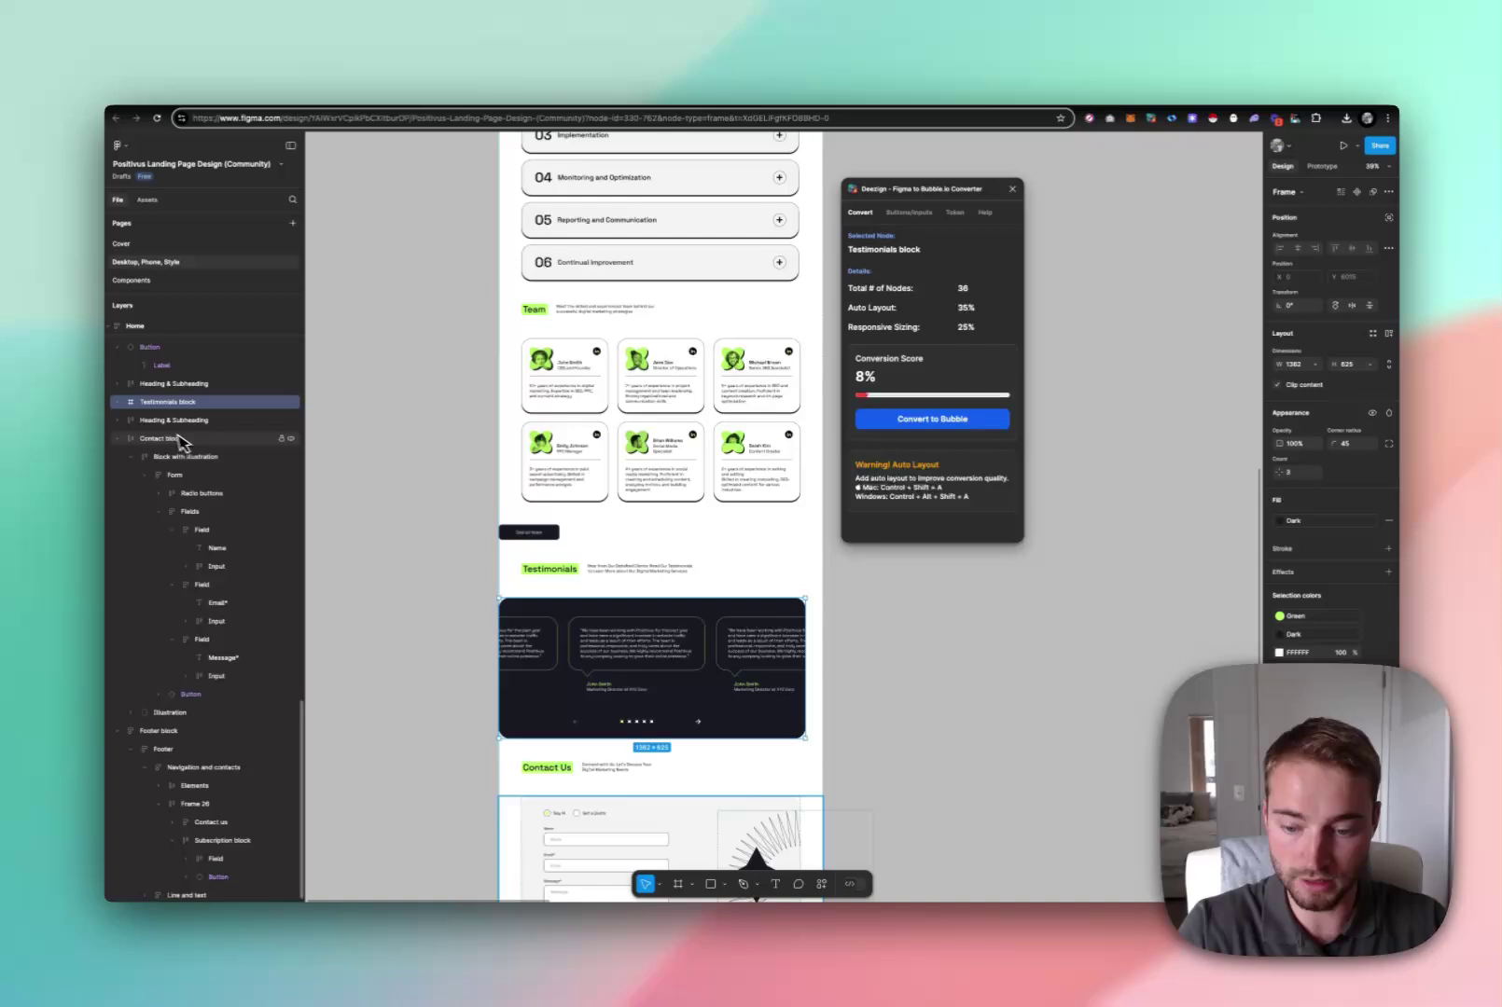
key(shift+a)
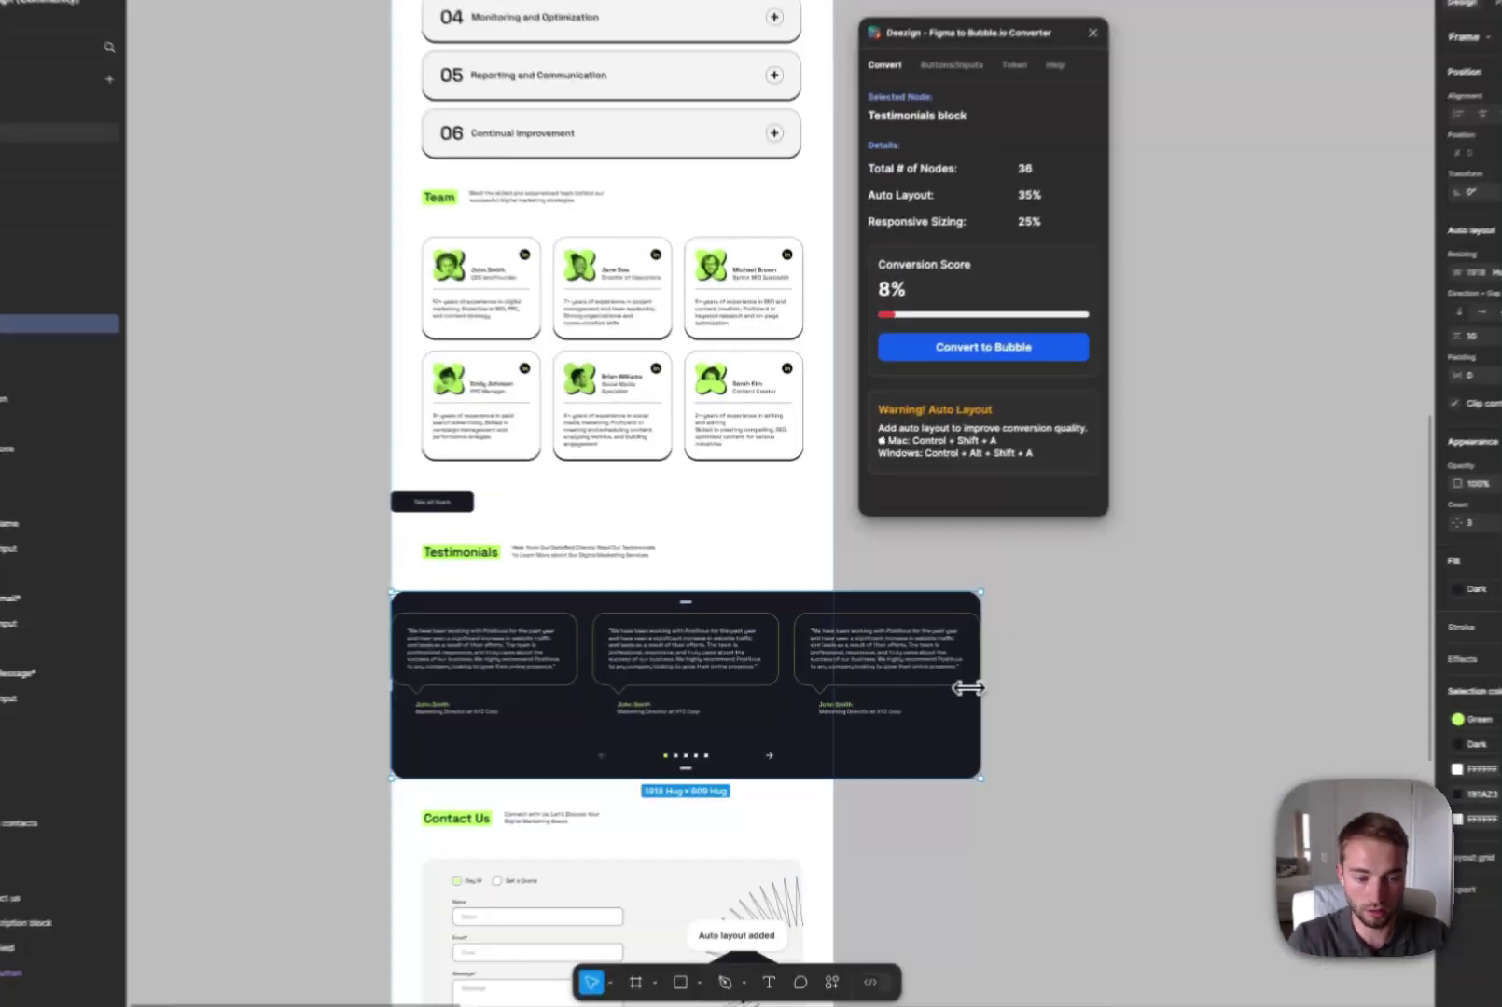
drag(925, 667, 823, 669)
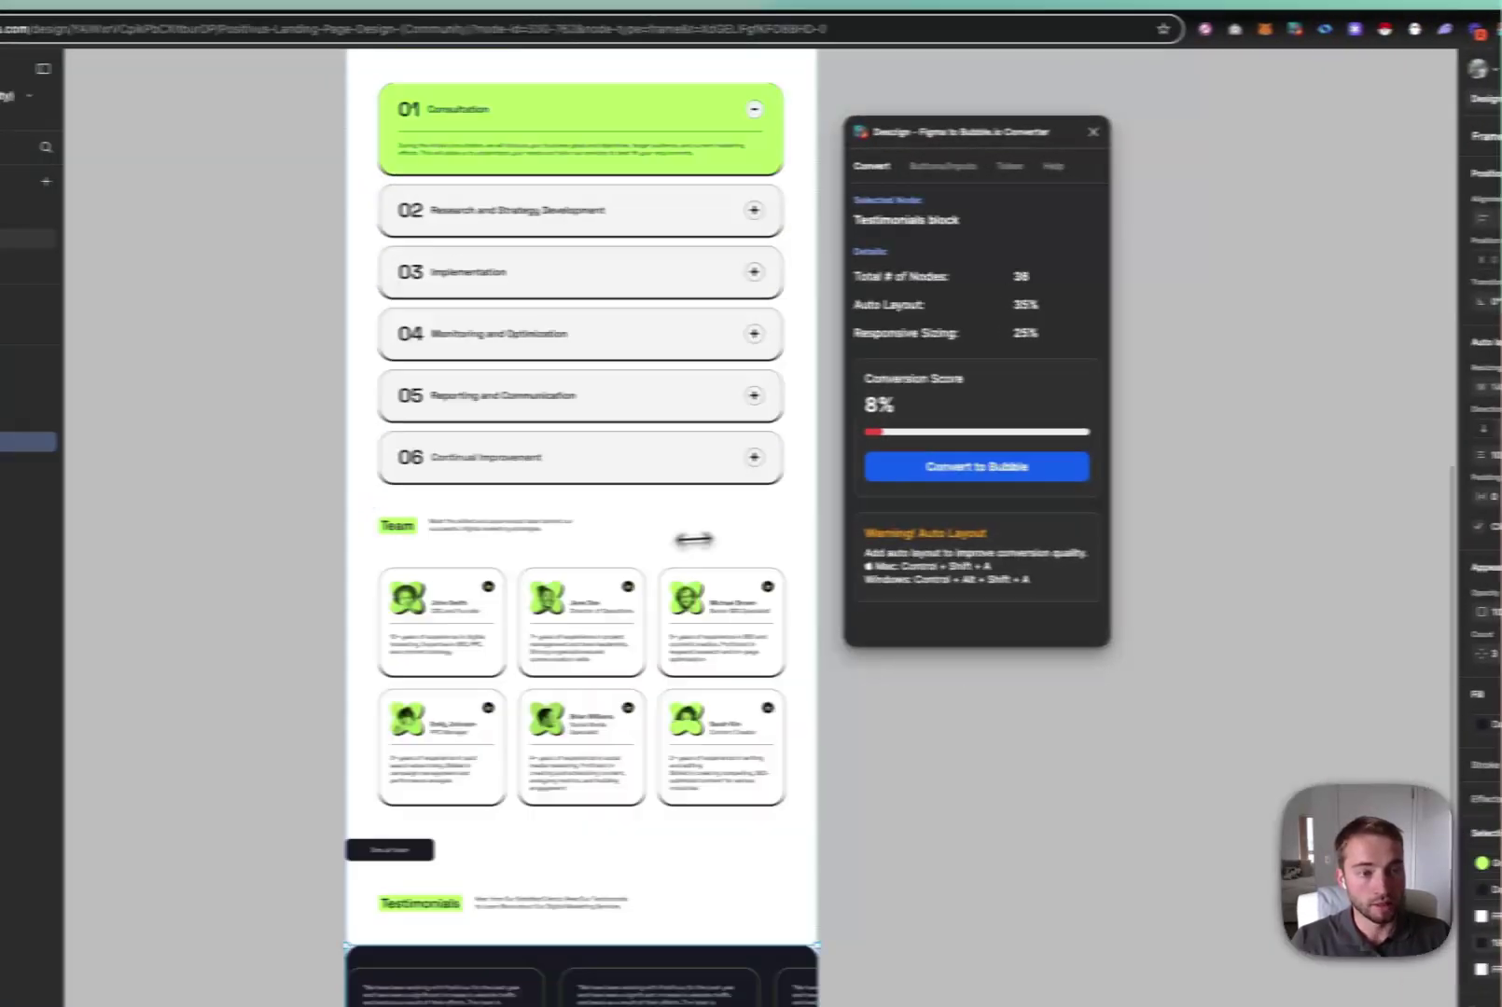
Convert the Home frame, now scoring 61%, to Bubble
scroll(693, 540, up, 5)
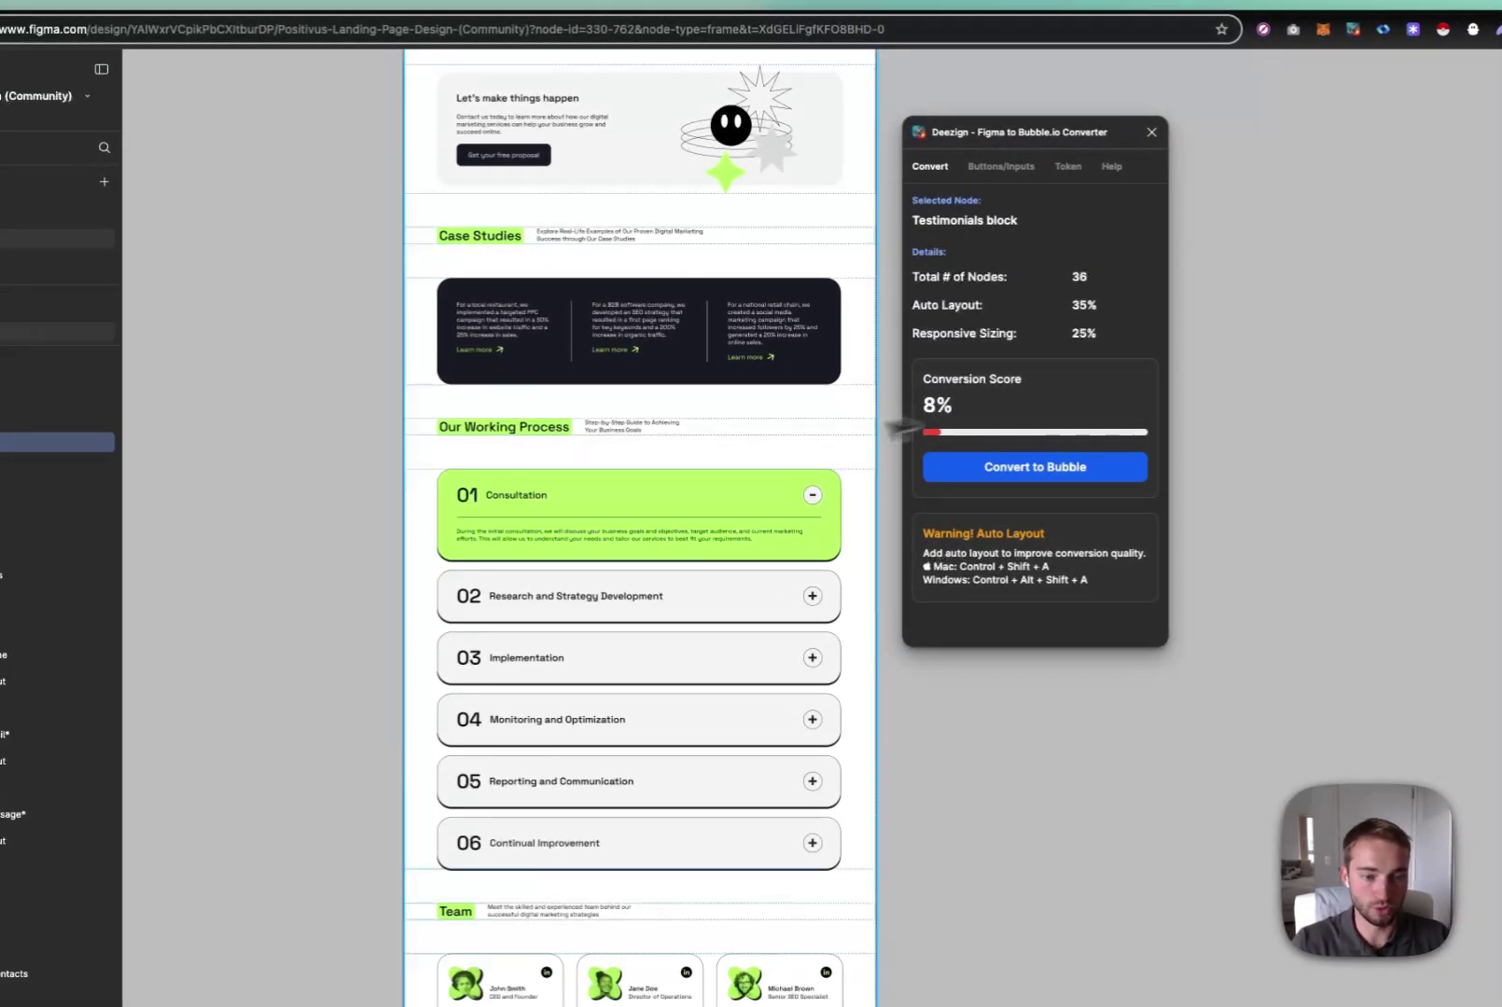
scroll(607, 660, up, 15)
scroll(606, 660, down, 8)
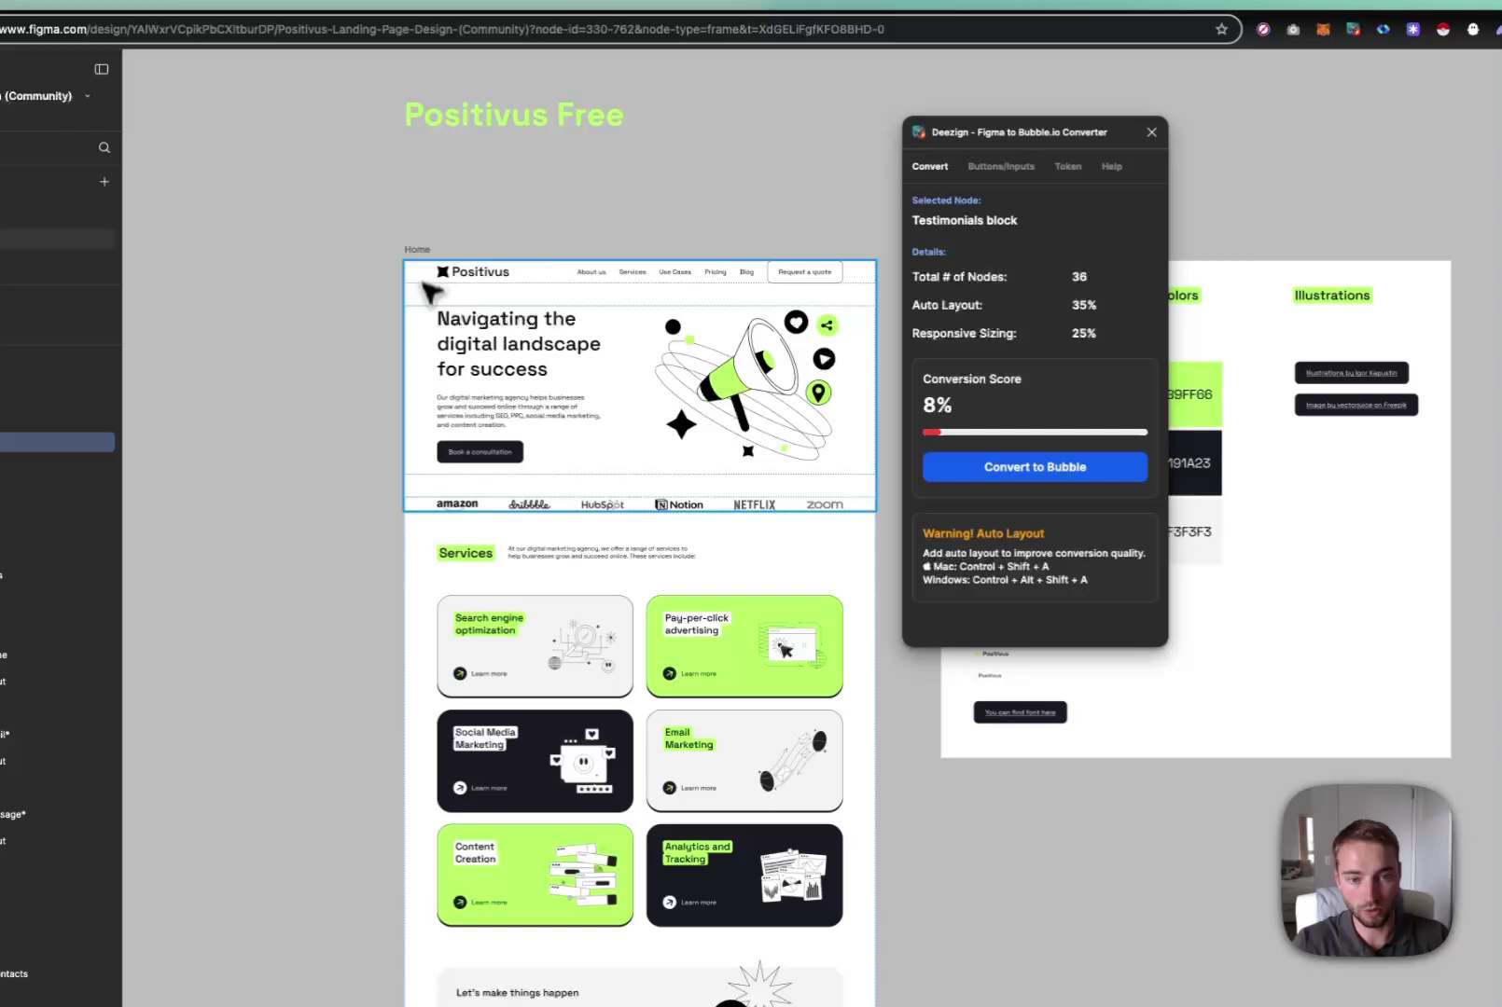
click(422, 252)
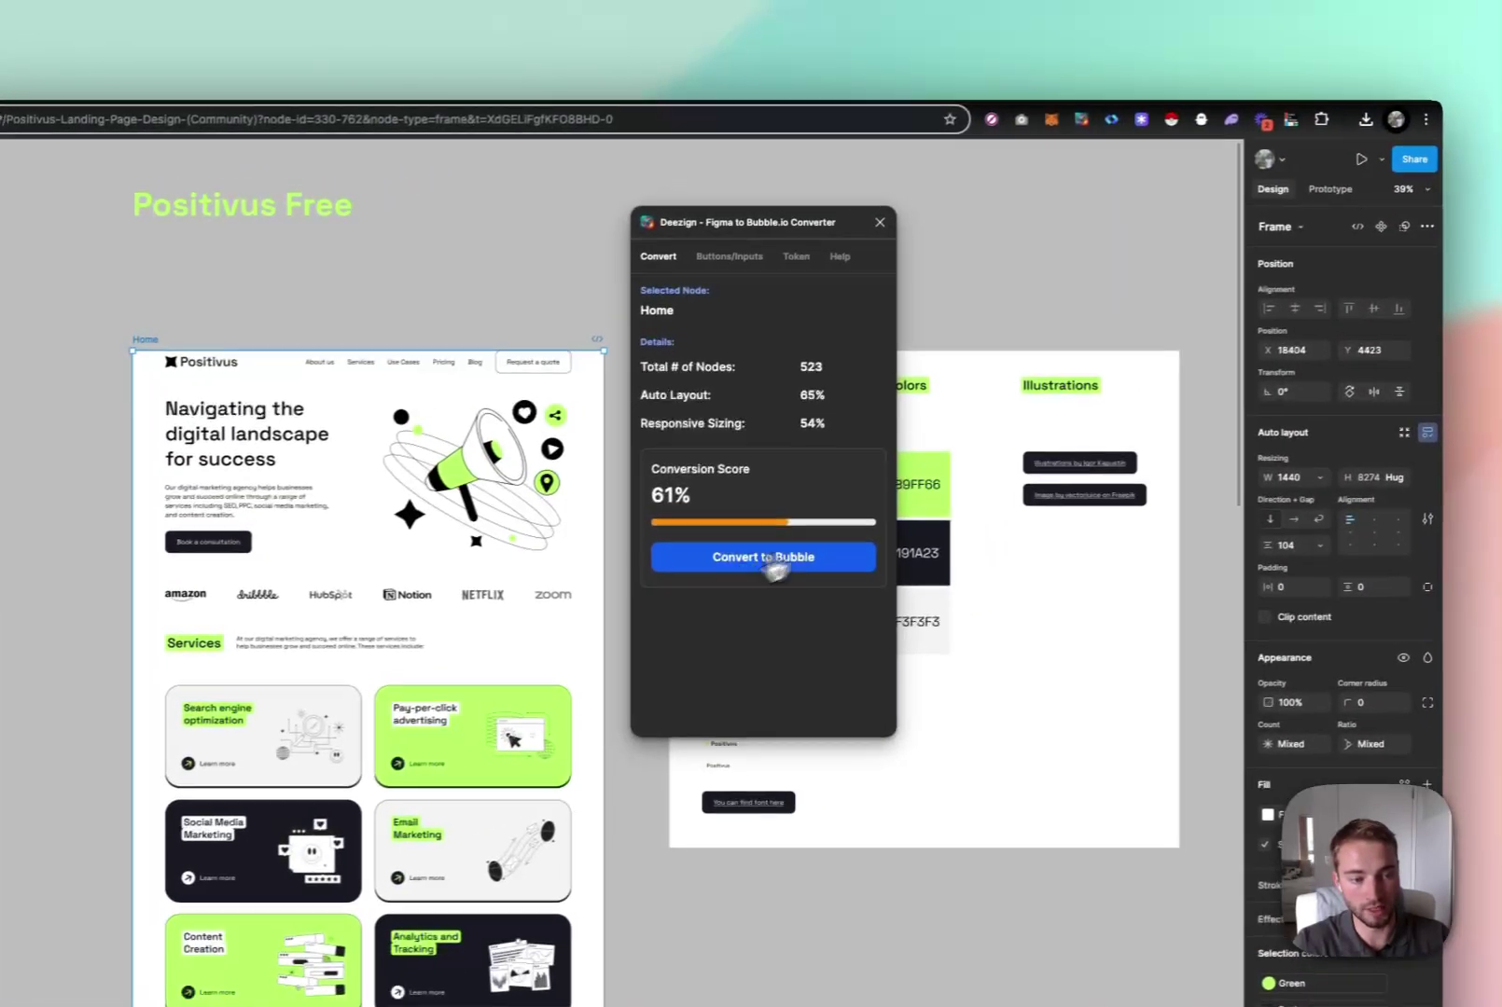
click(697, 564)
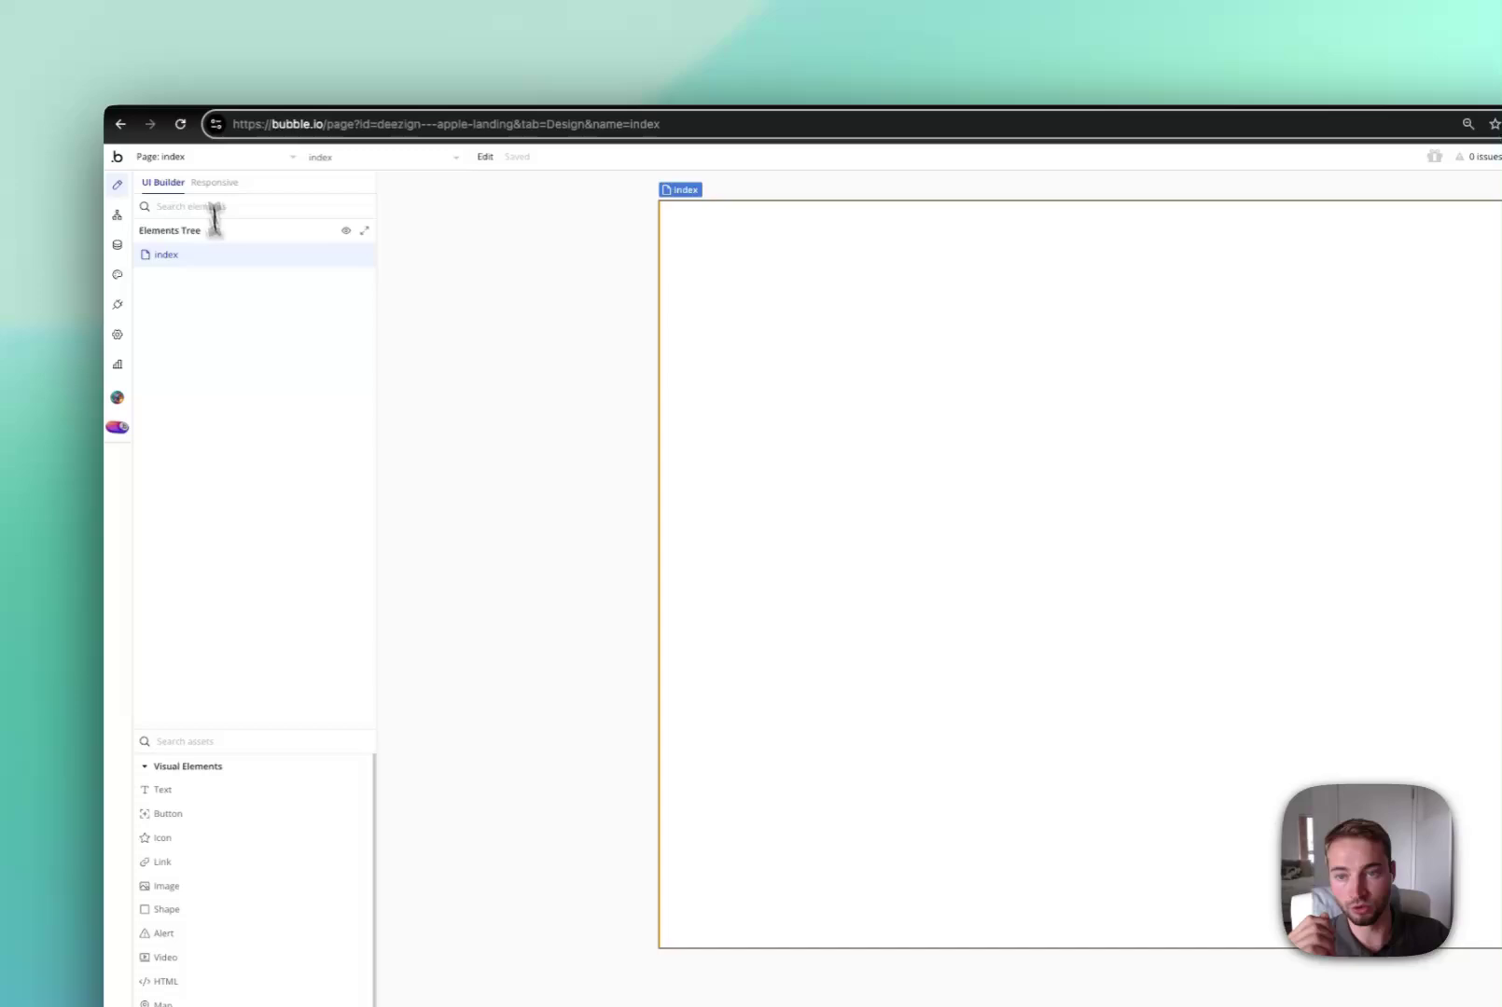
Review the index page's Landing Page title, Column layout and 1400 px width, then close its properties
double_click(1058, 395)
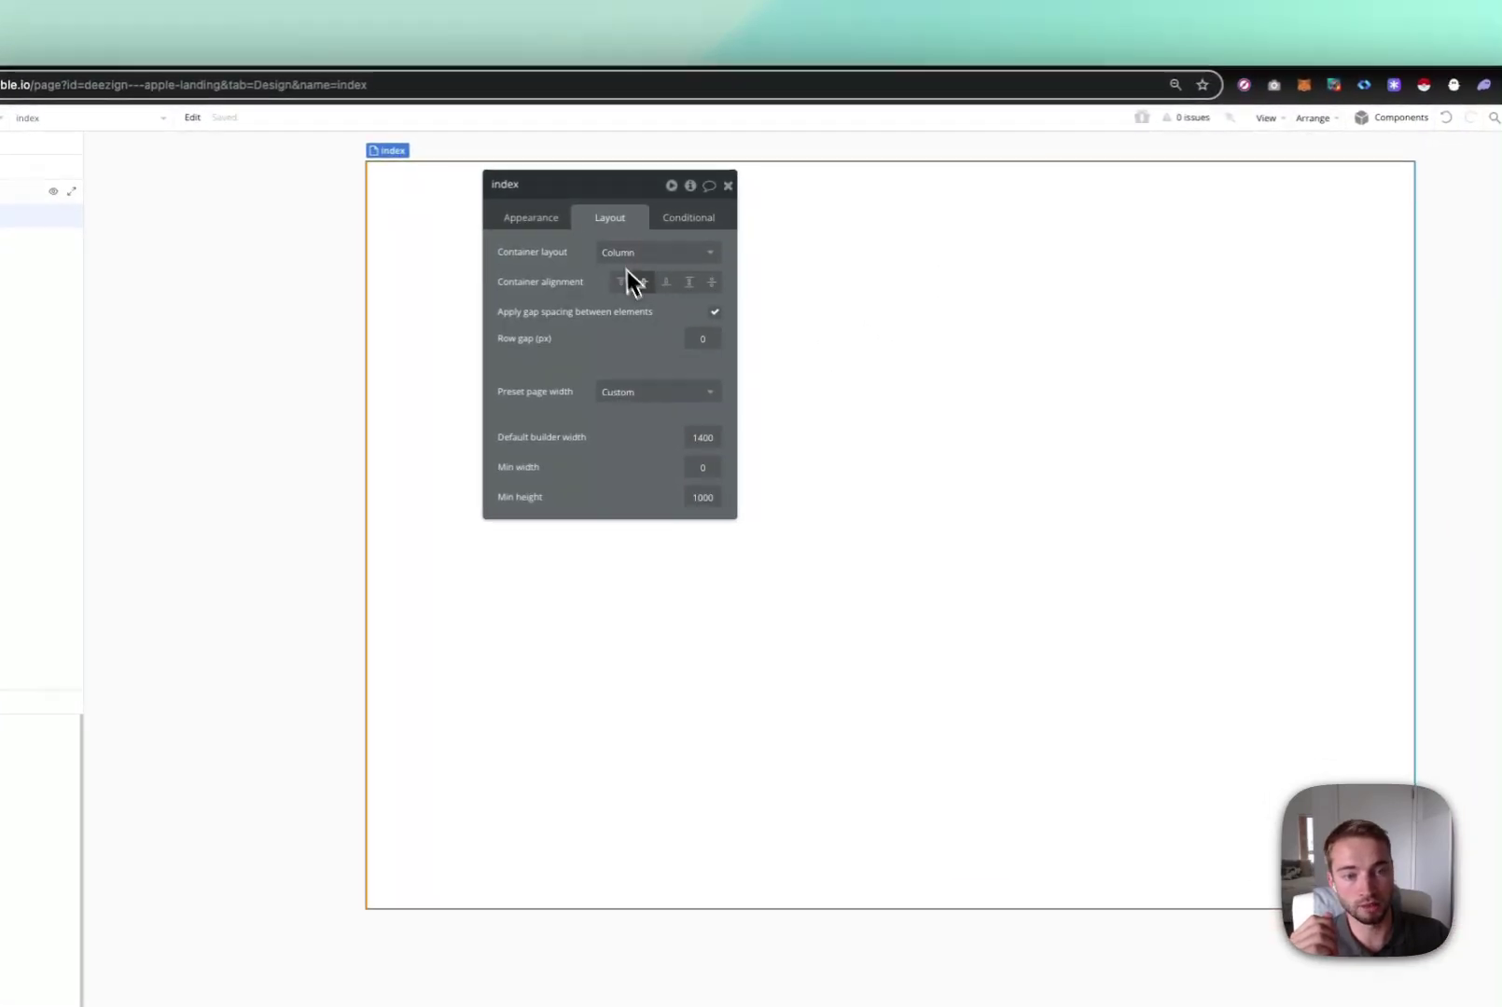
click(540, 224)
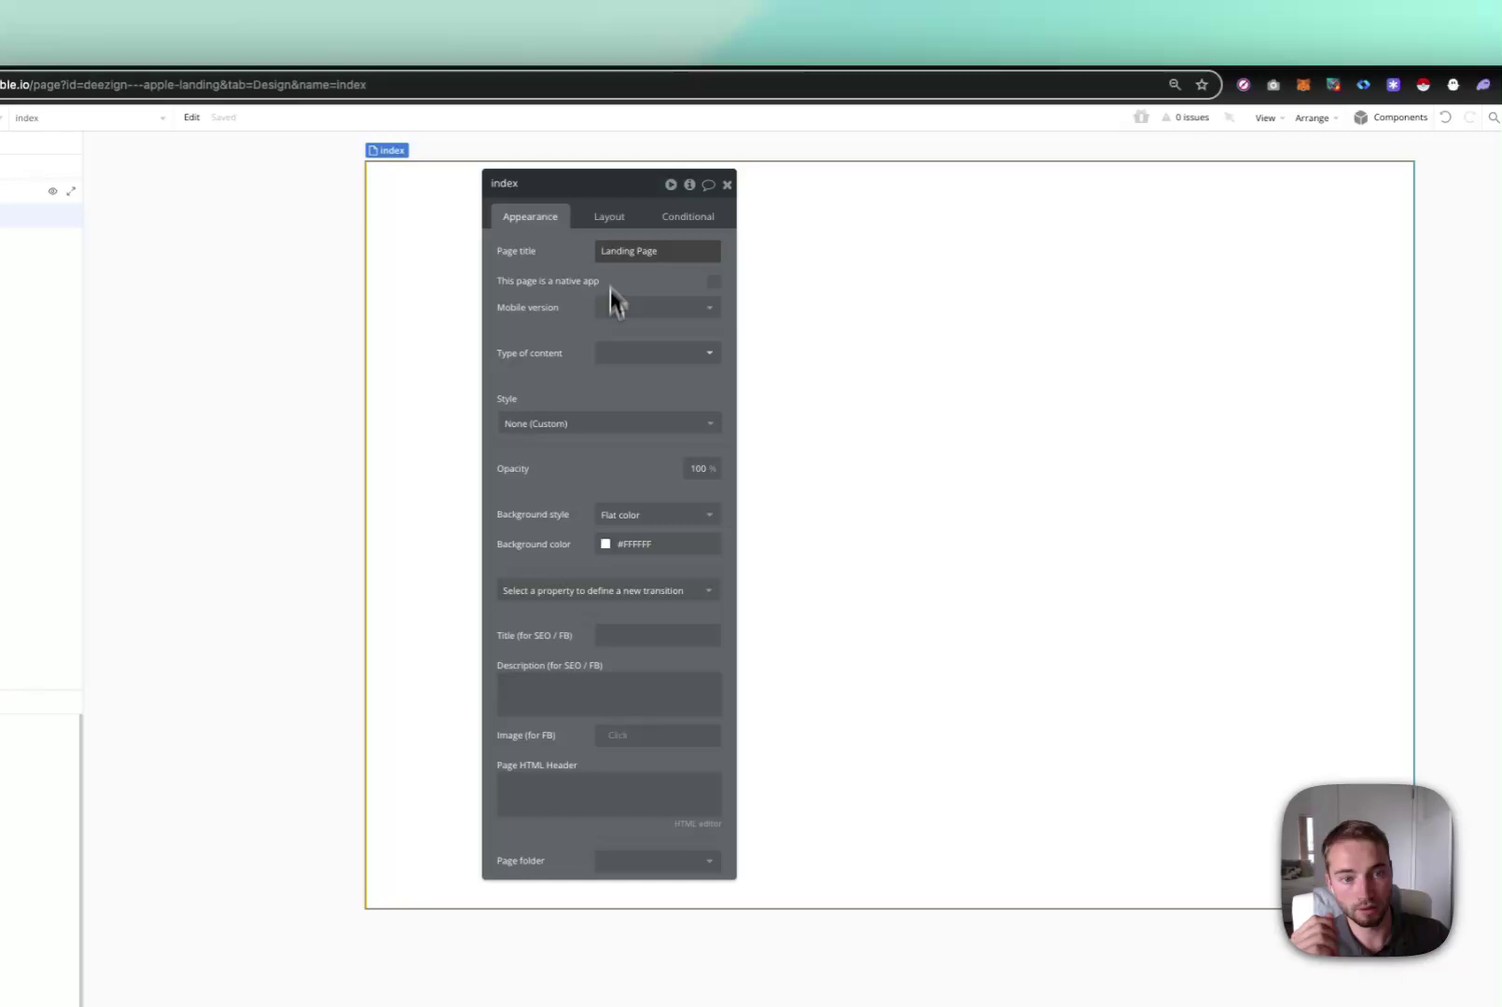
click(611, 219)
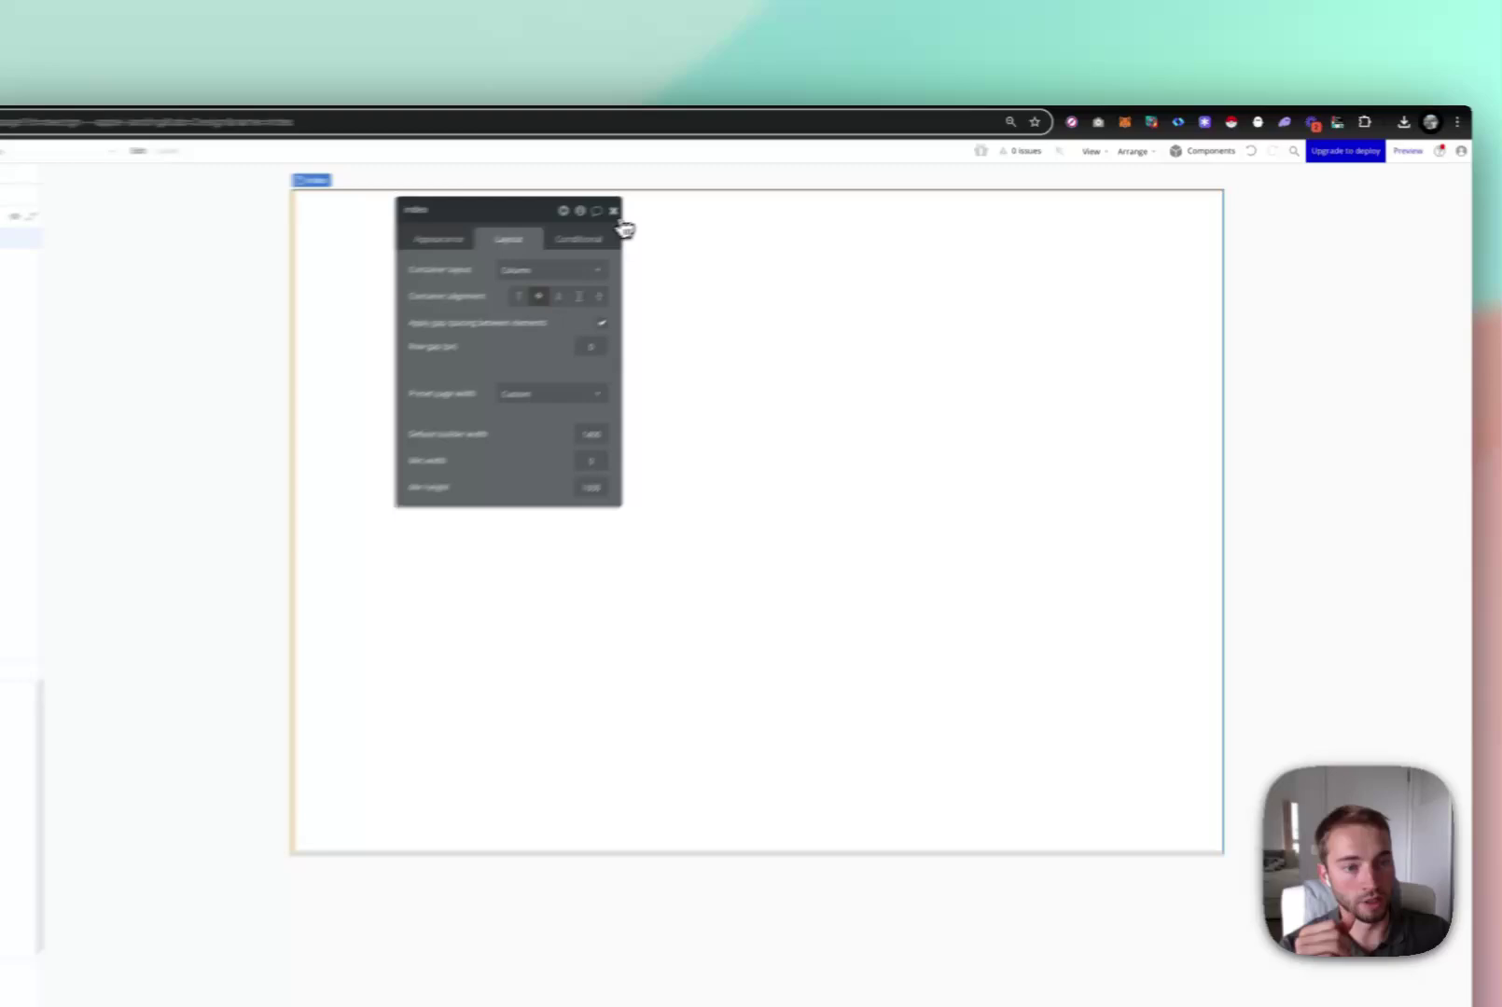
click(734, 187)
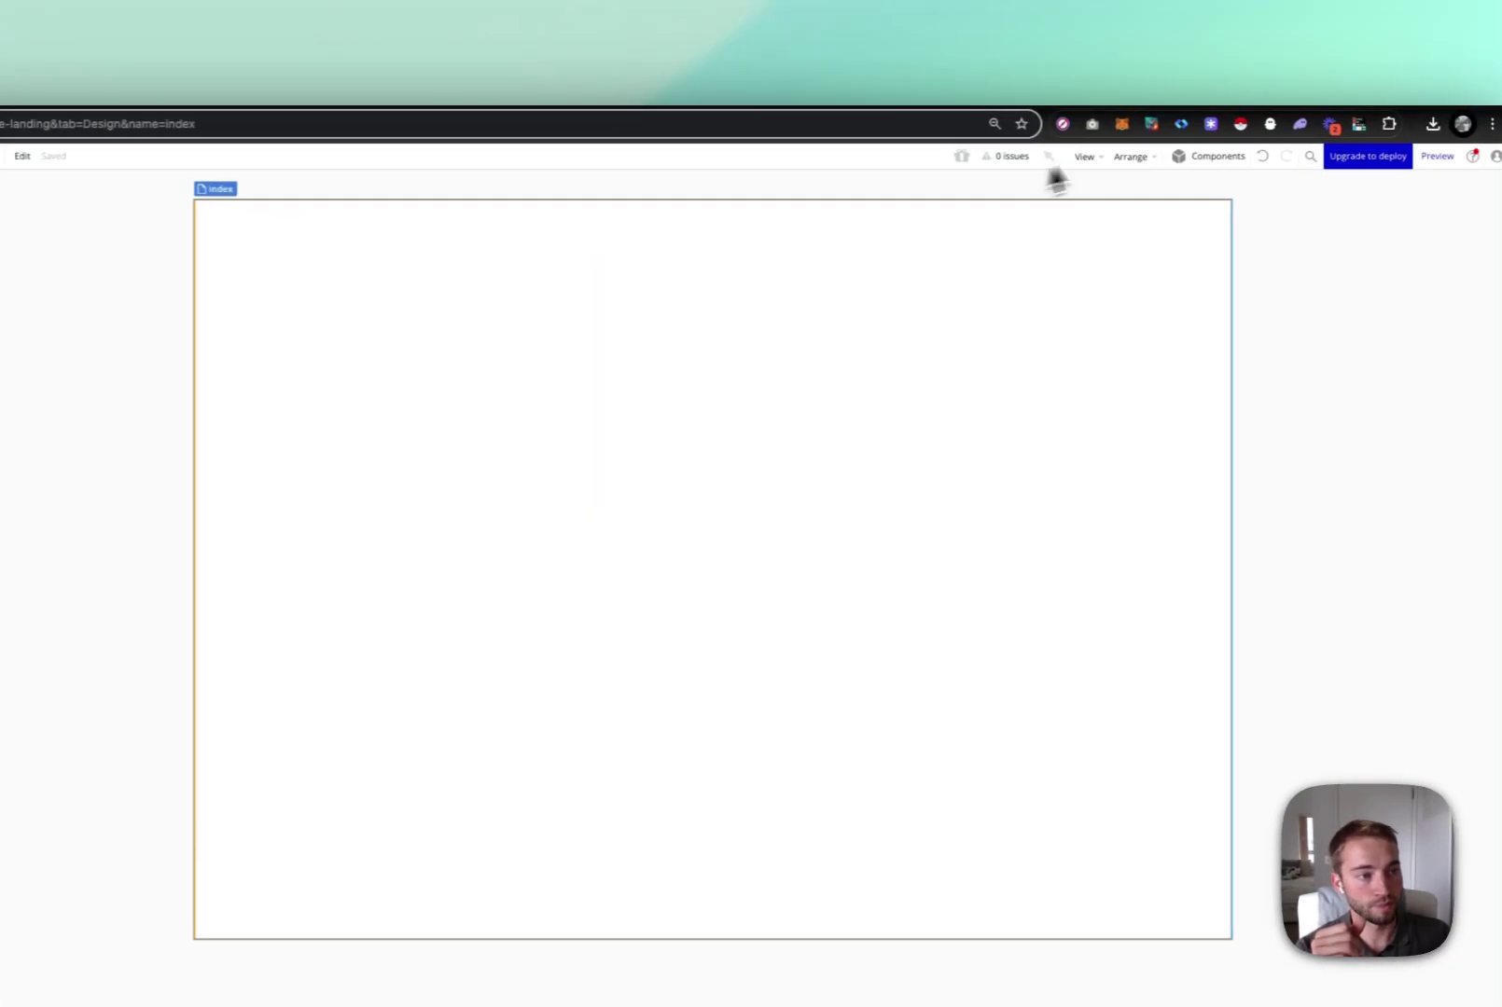
Rename the Home design to 'Marketing Agency Landing' in Deezign and list favourites only
click(1149, 129)
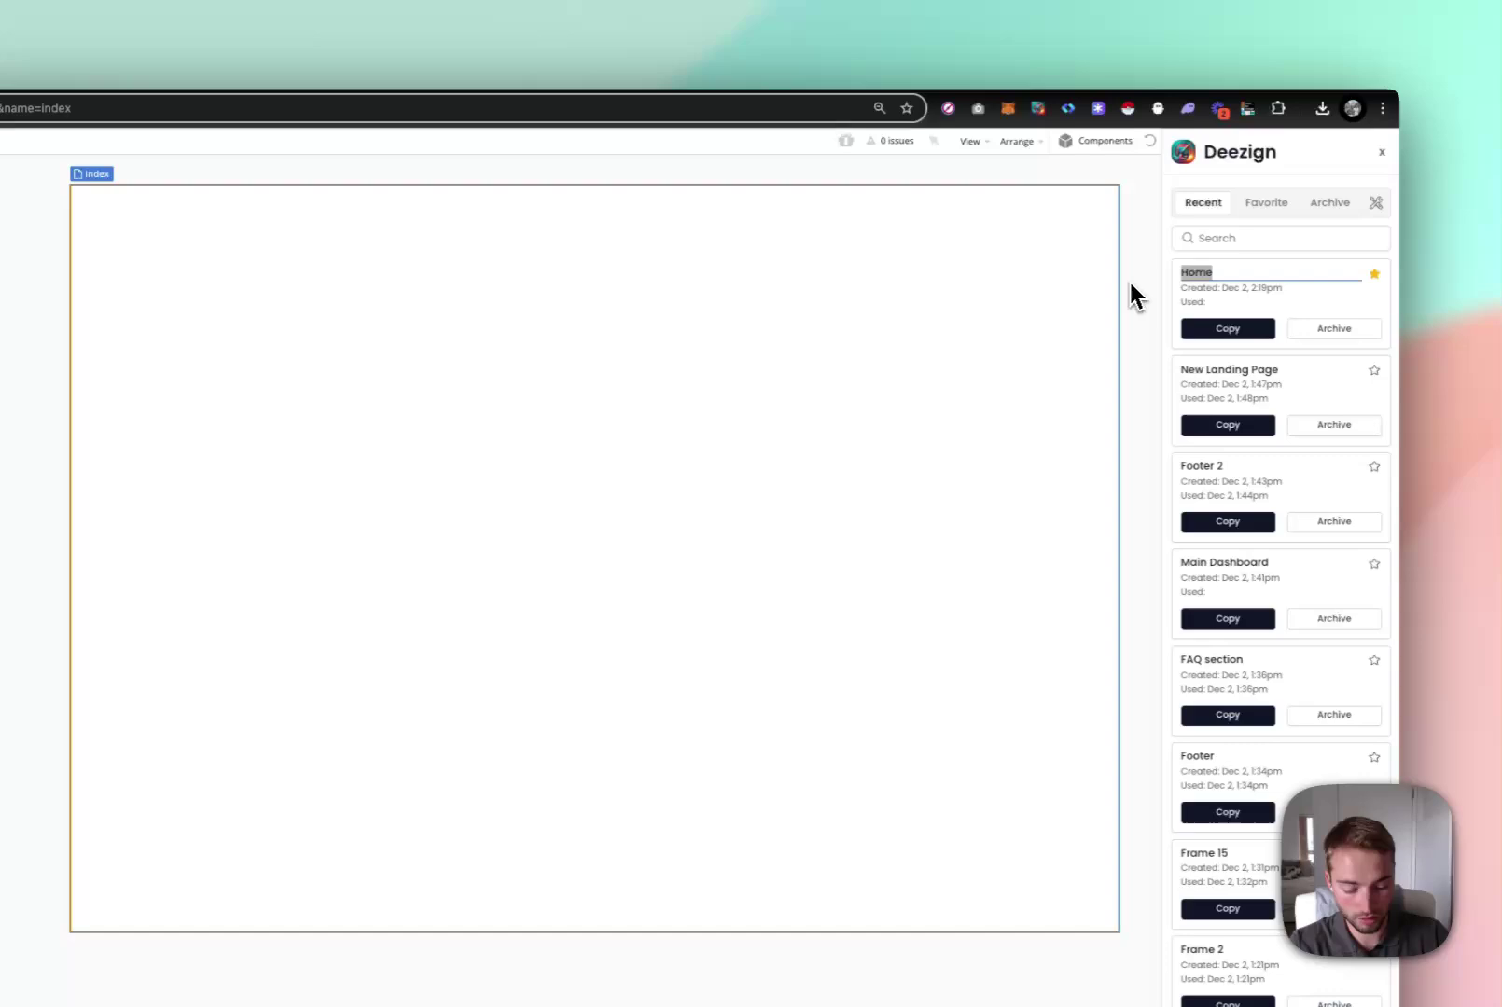
text(Marketing Agency Landing)
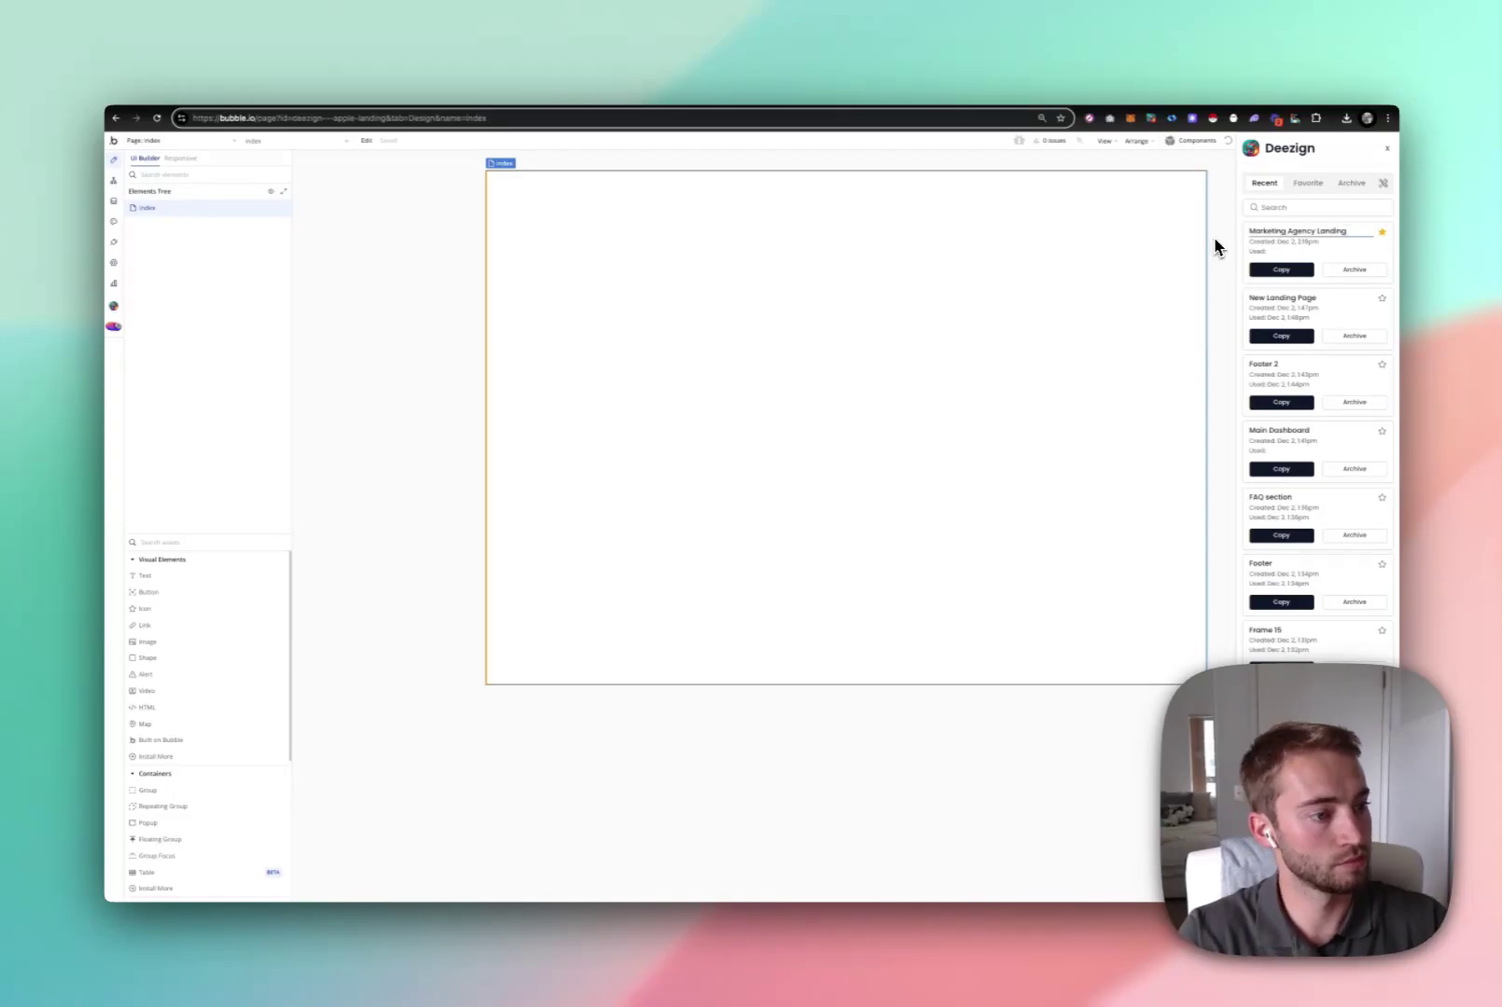
click(1308, 183)
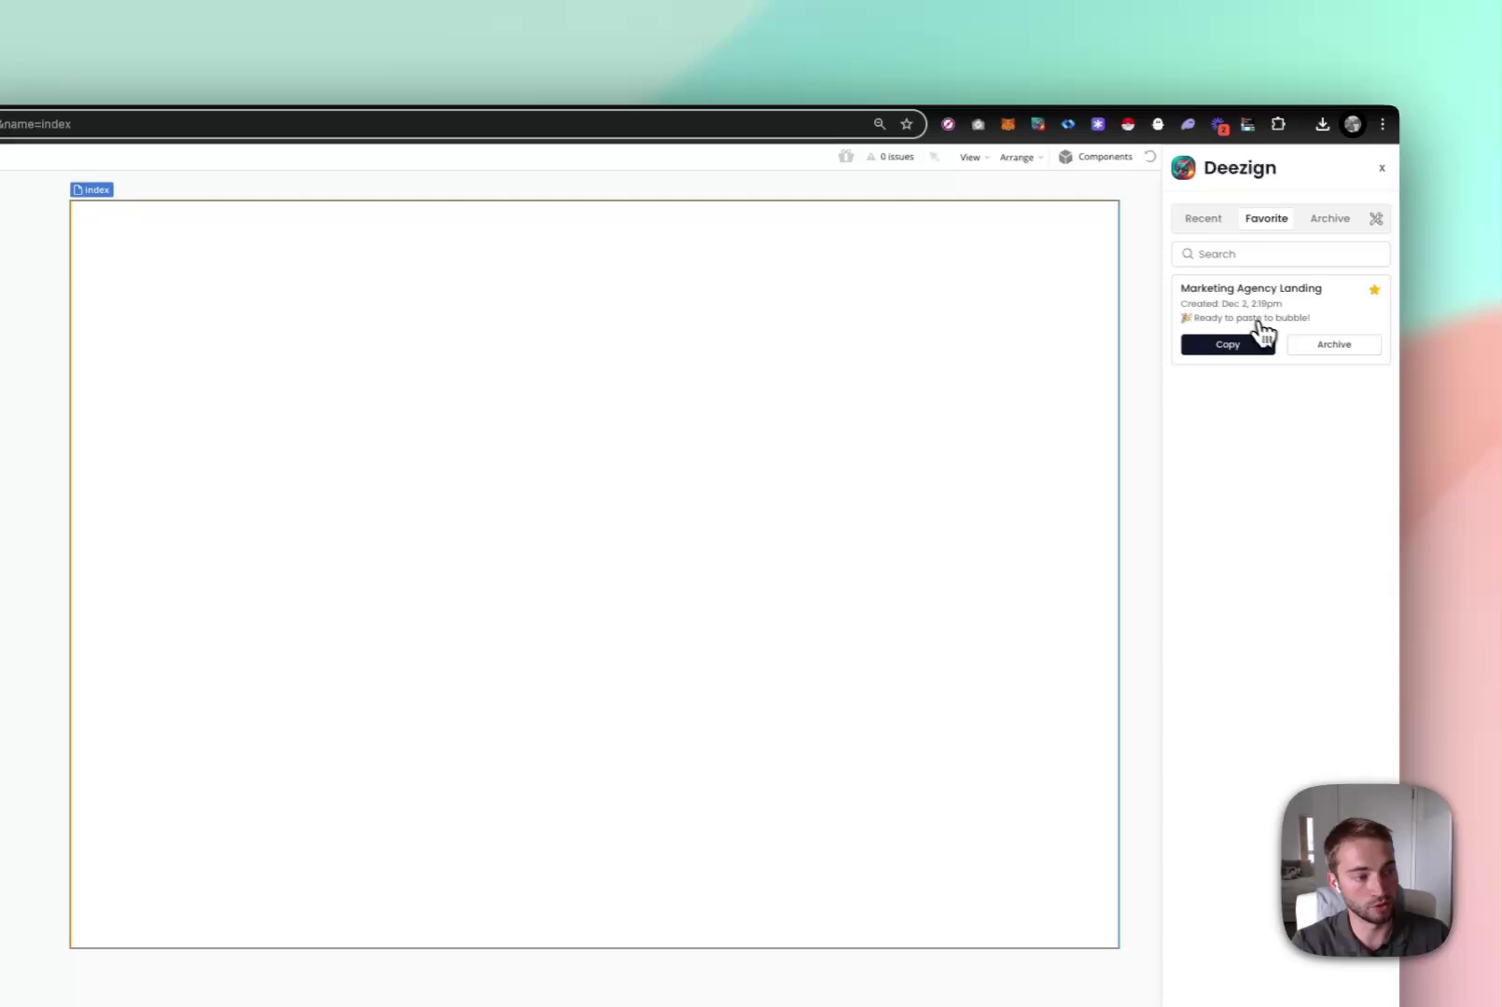
Paste the copied Marketing Agency Landing design onto the index page as Group Home
double_click(345, 379)
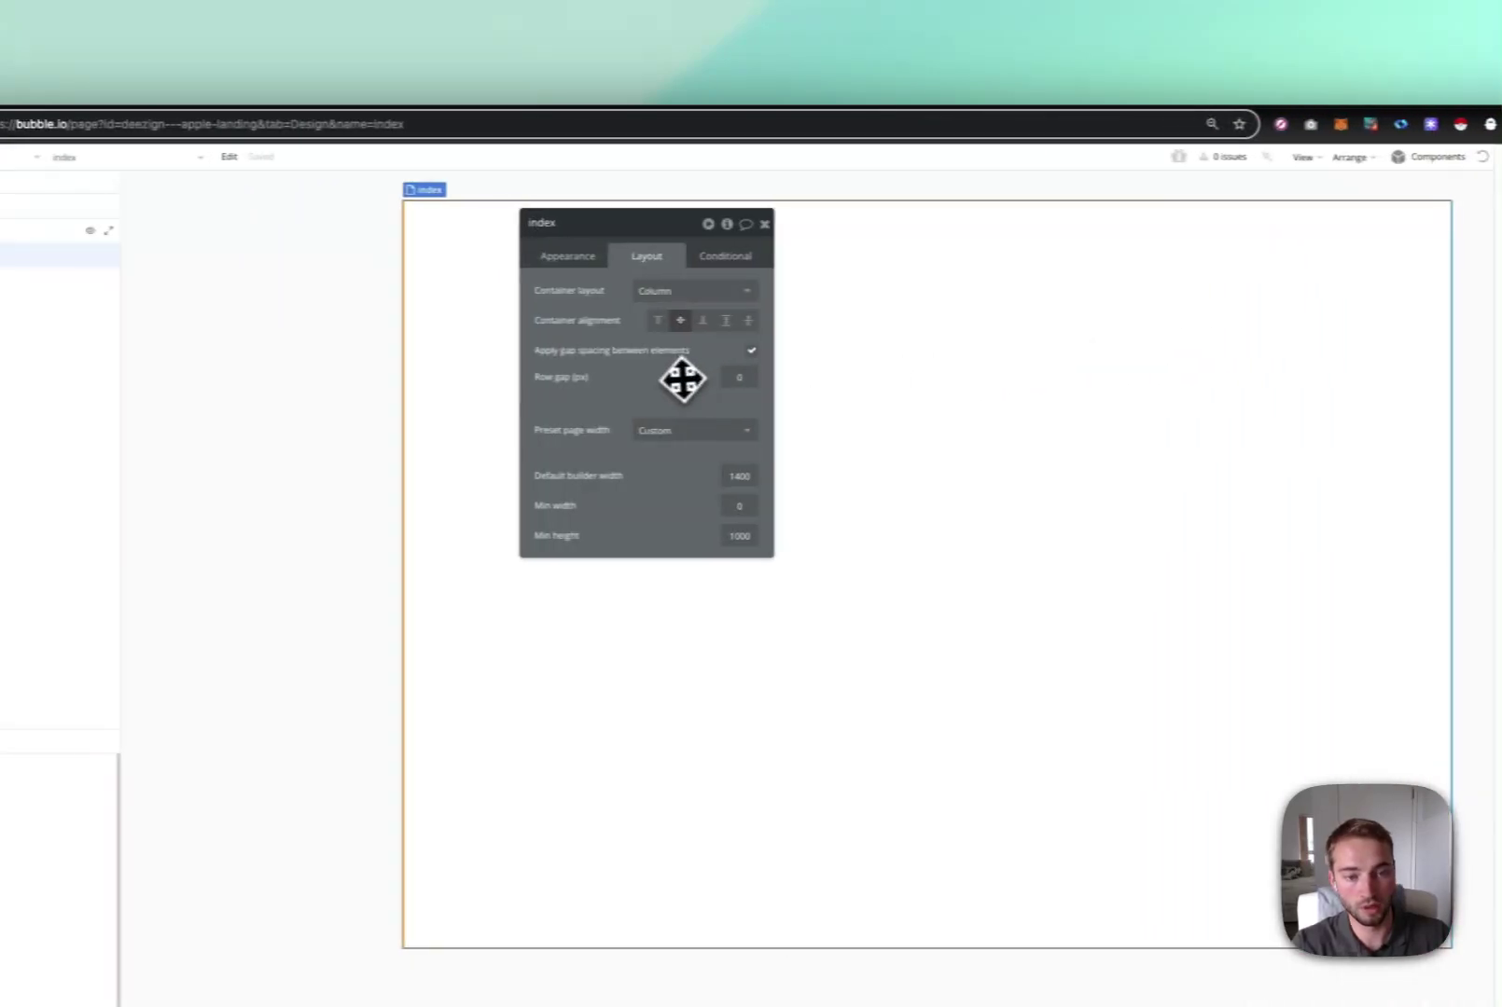
right_click(839, 315)
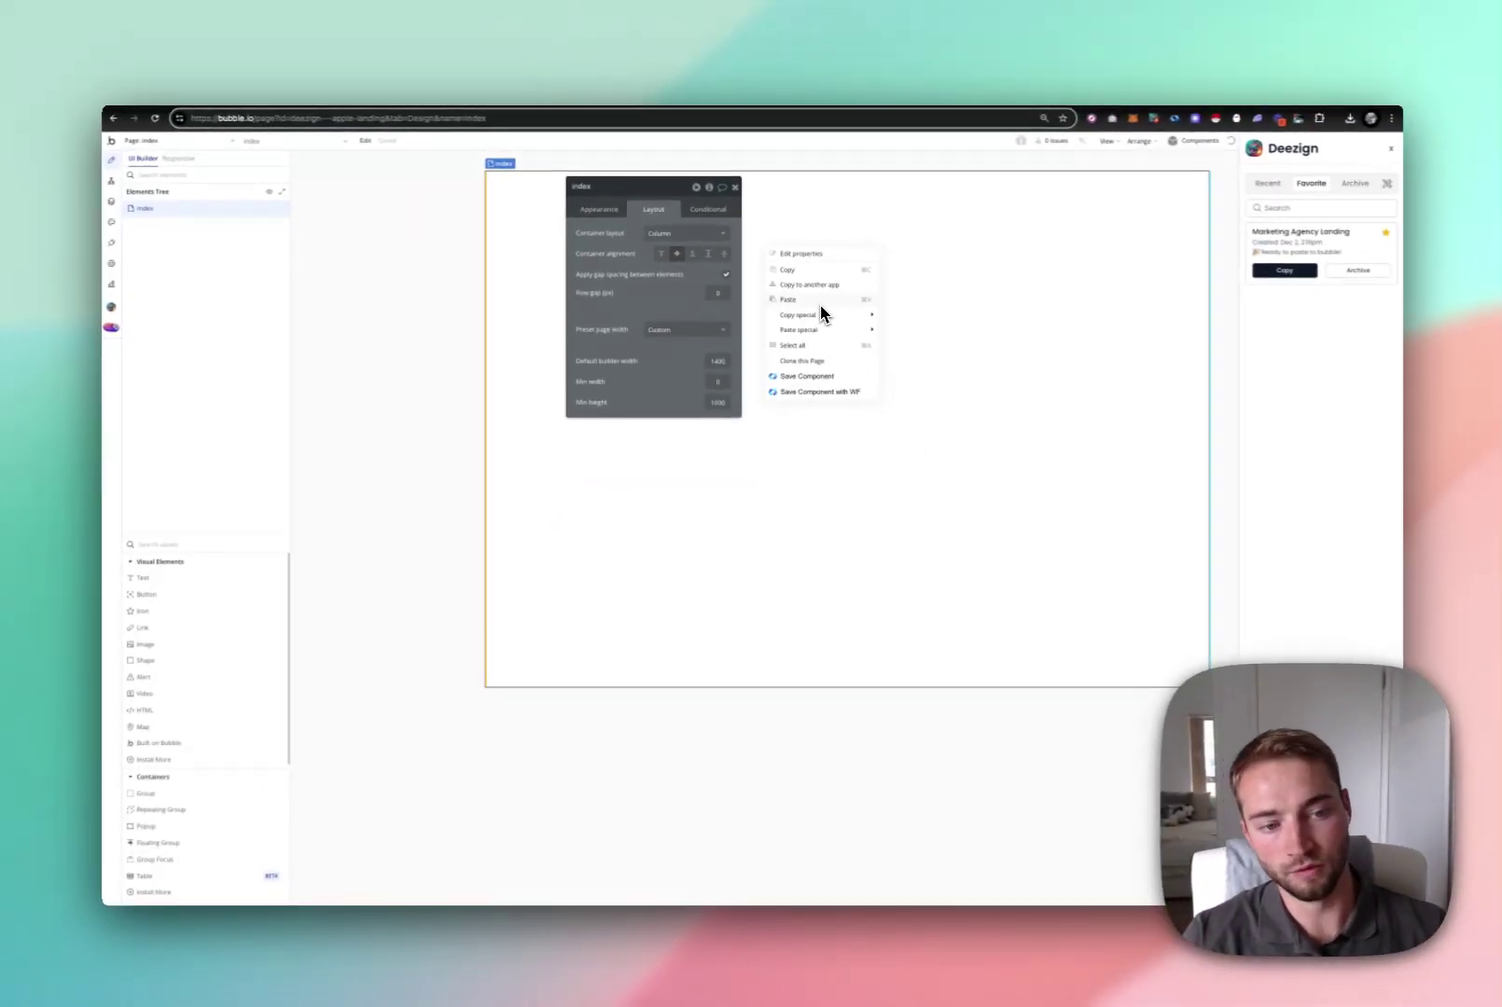
click(819, 302)
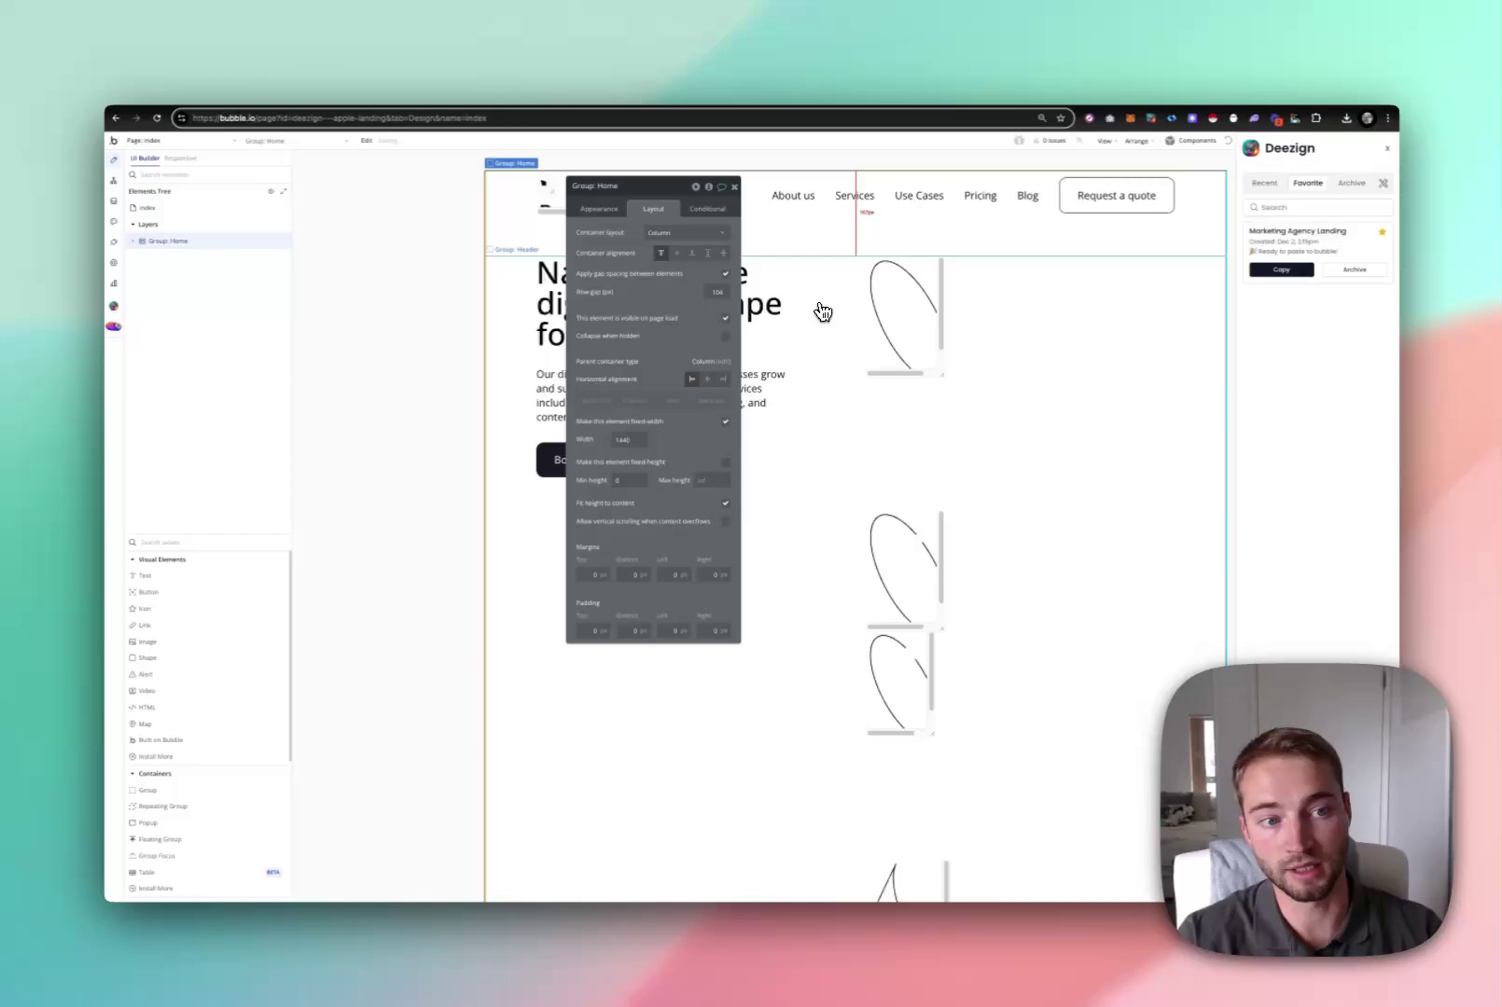
Close Group Home's editor, scroll the pasted page, and open the hero's right-hand group settings
click(735, 188)
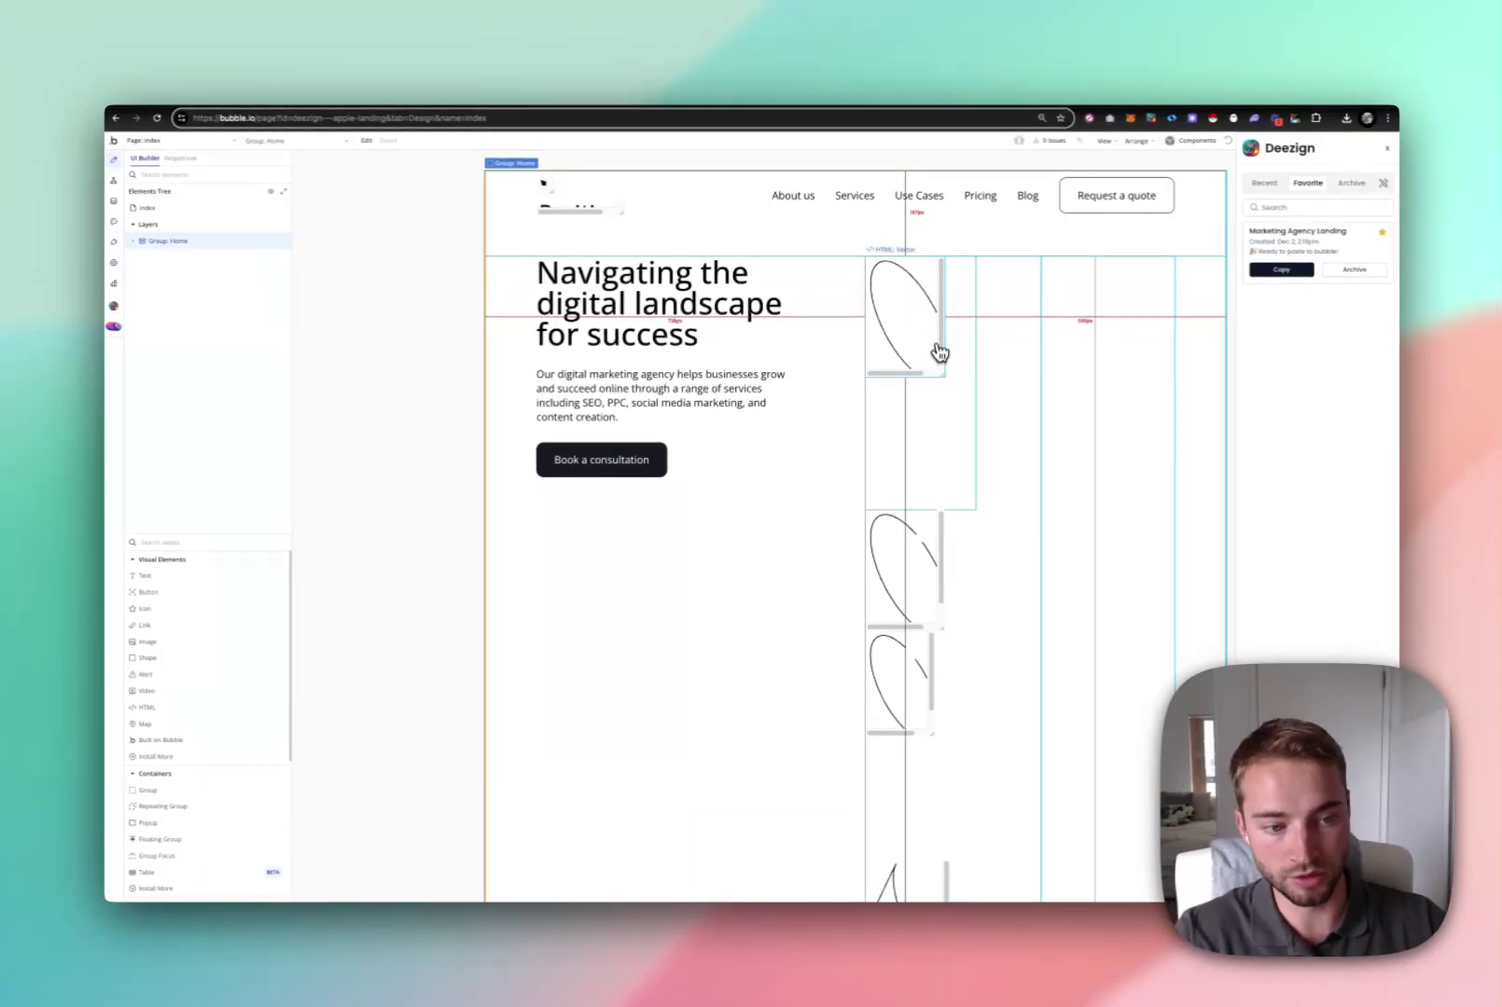
scroll(928, 485, down, 10)
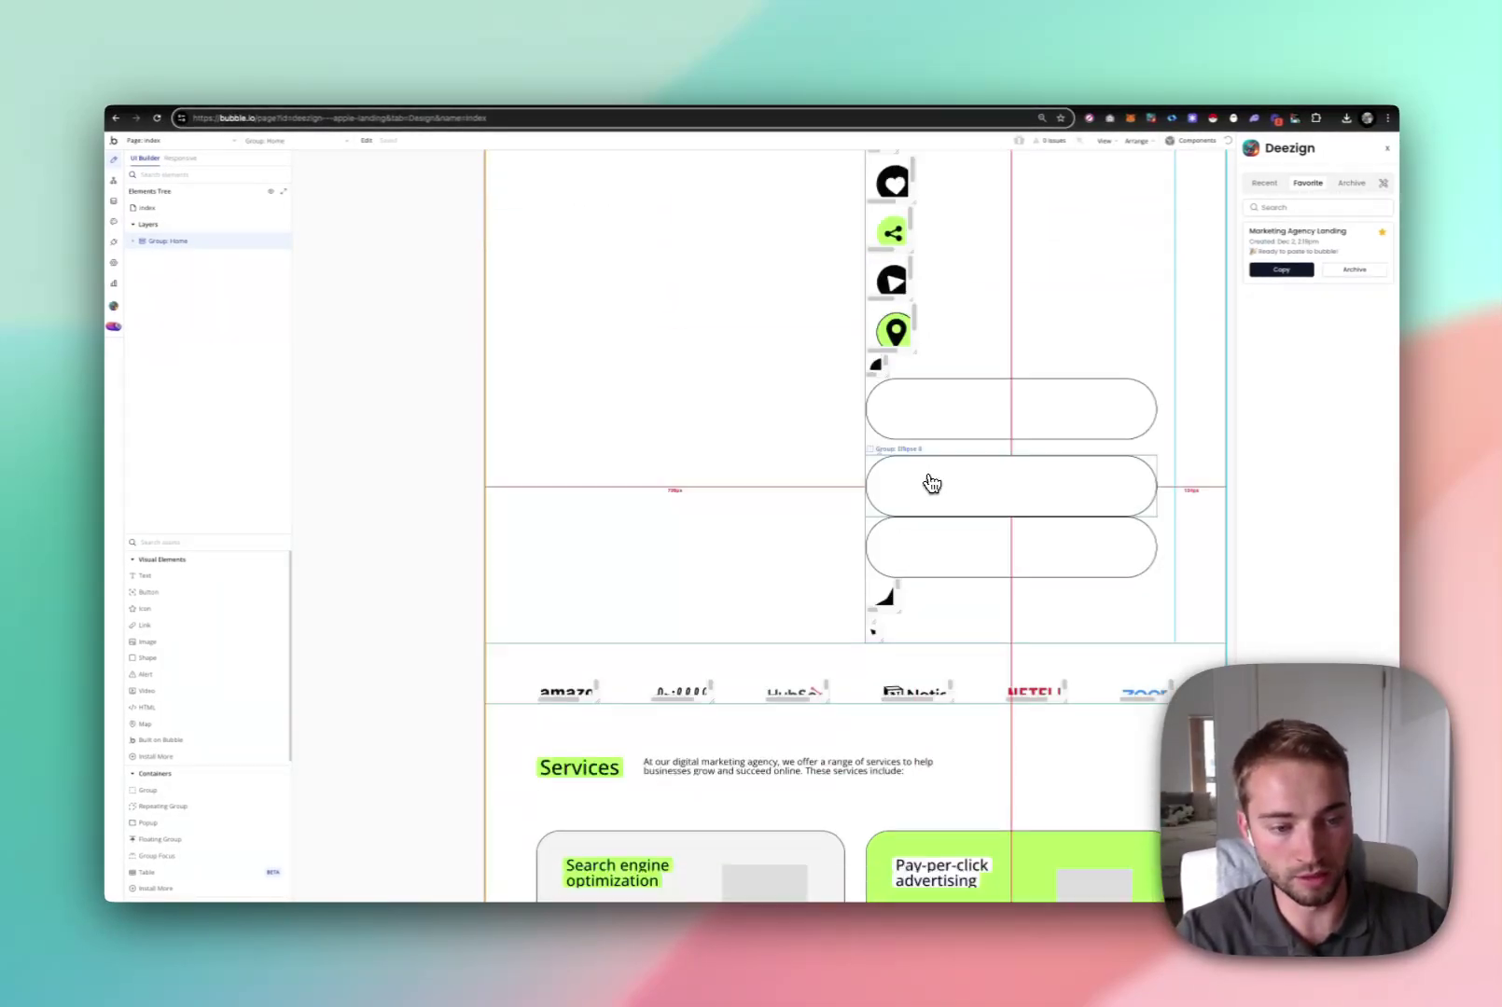
scroll(930, 482, down, 1)
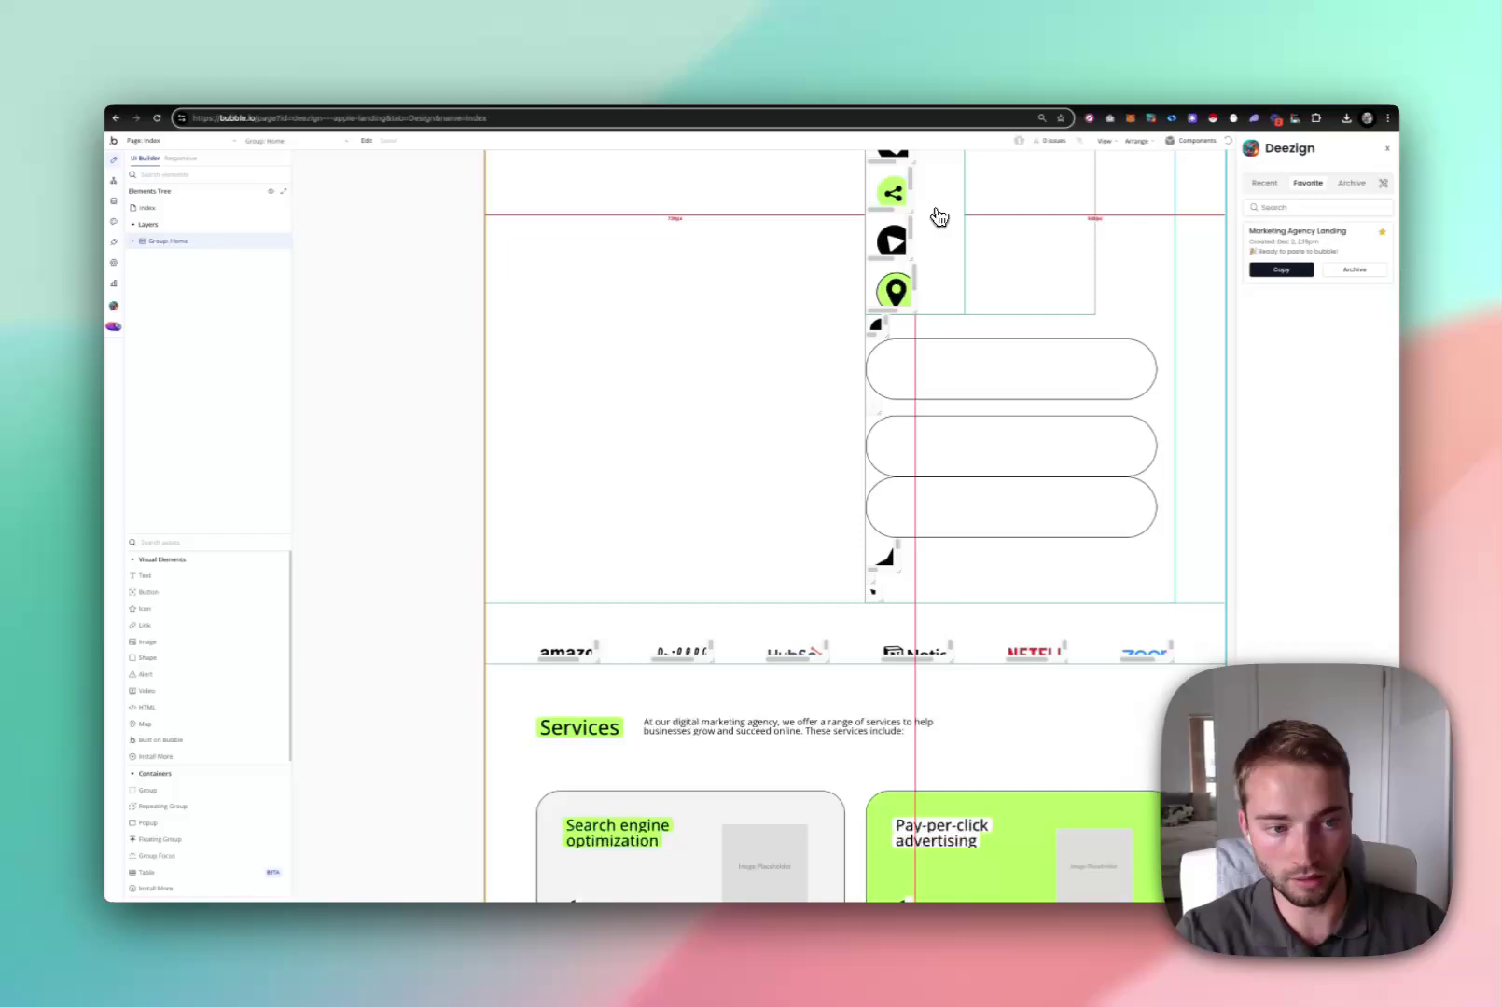
scroll(961, 550, up, 10)
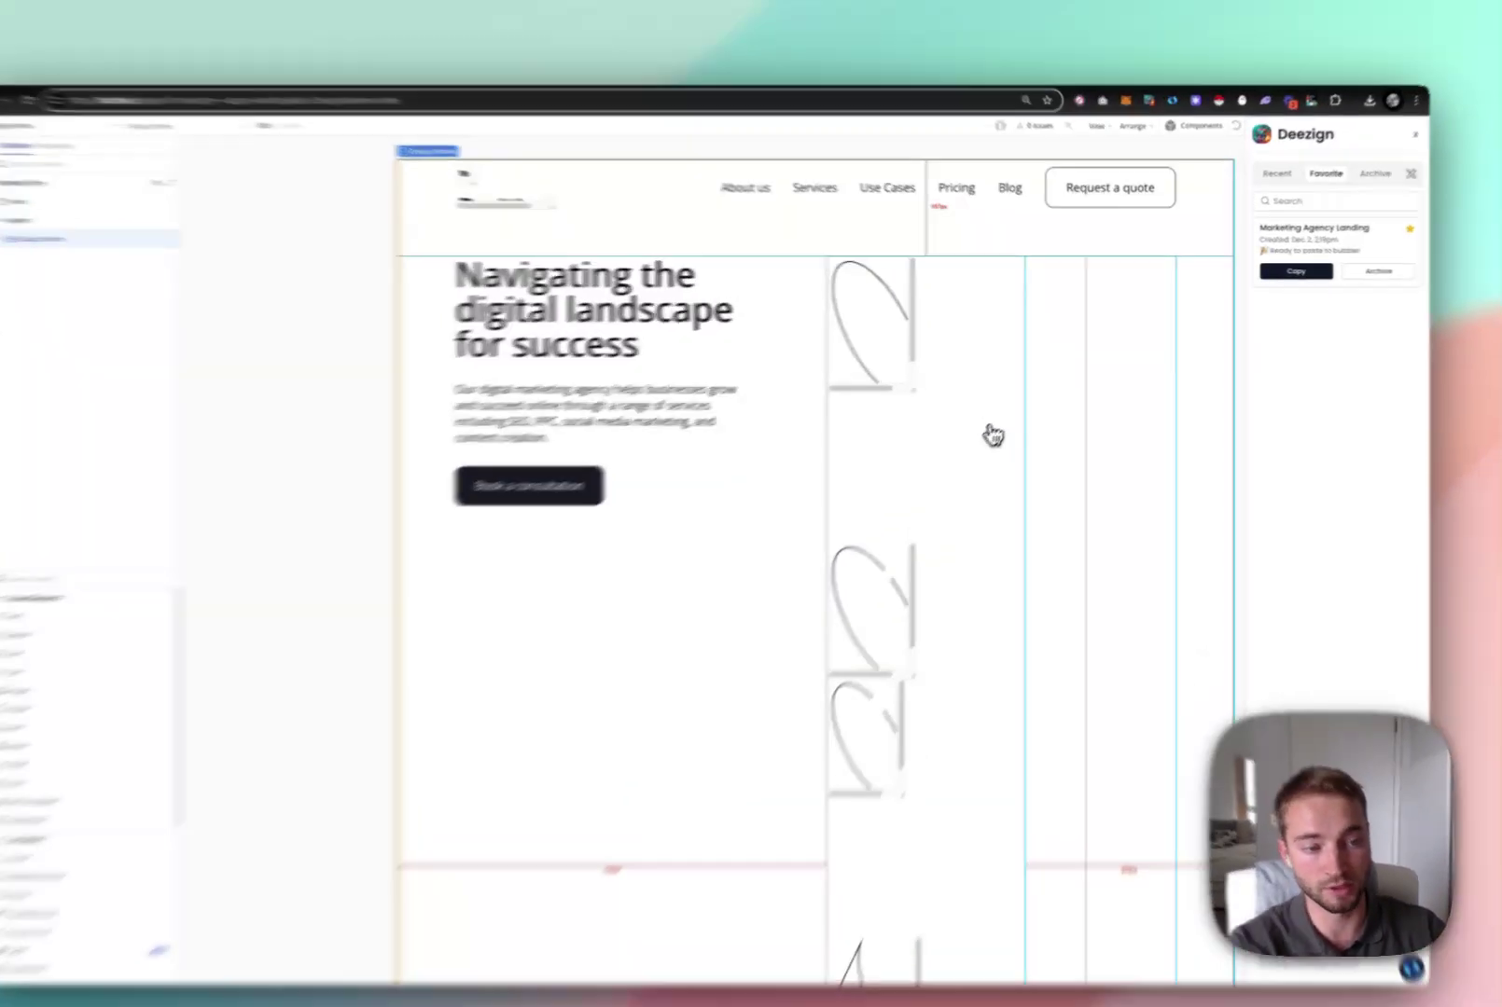
double_click(1012, 415)
Delete the Group: Illustration from the hero section
key(Escape)
double_click(917, 425)
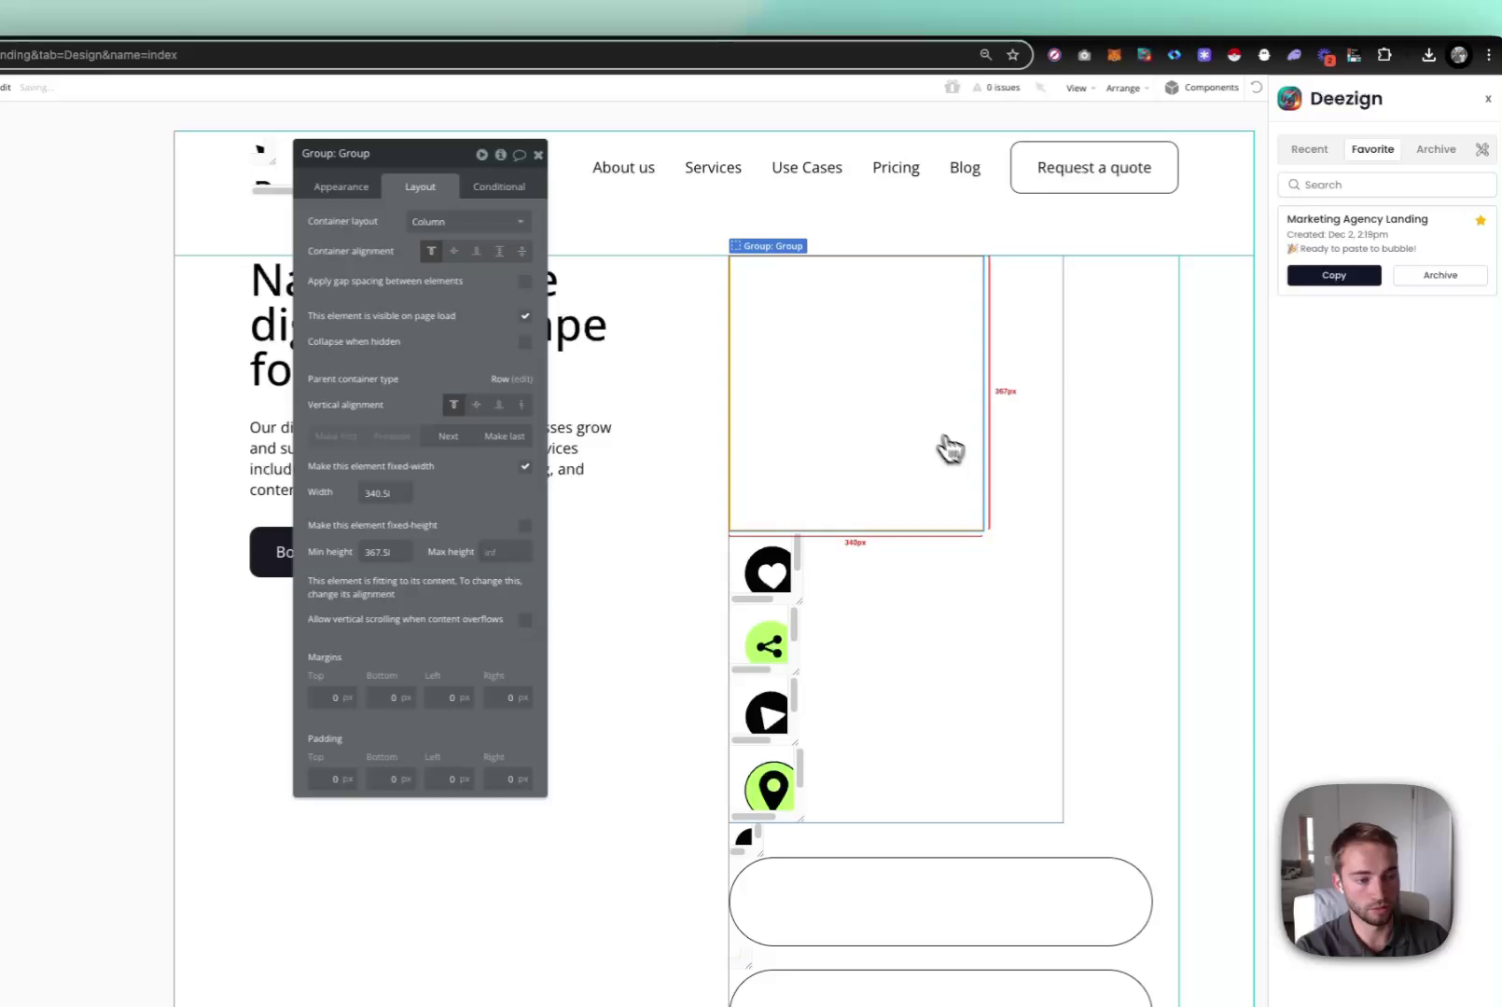
click(1090, 461)
key(Delete)
Inspect the settings of the Header group, the Book a consultation button and the Request a quote button
double_click(992, 439)
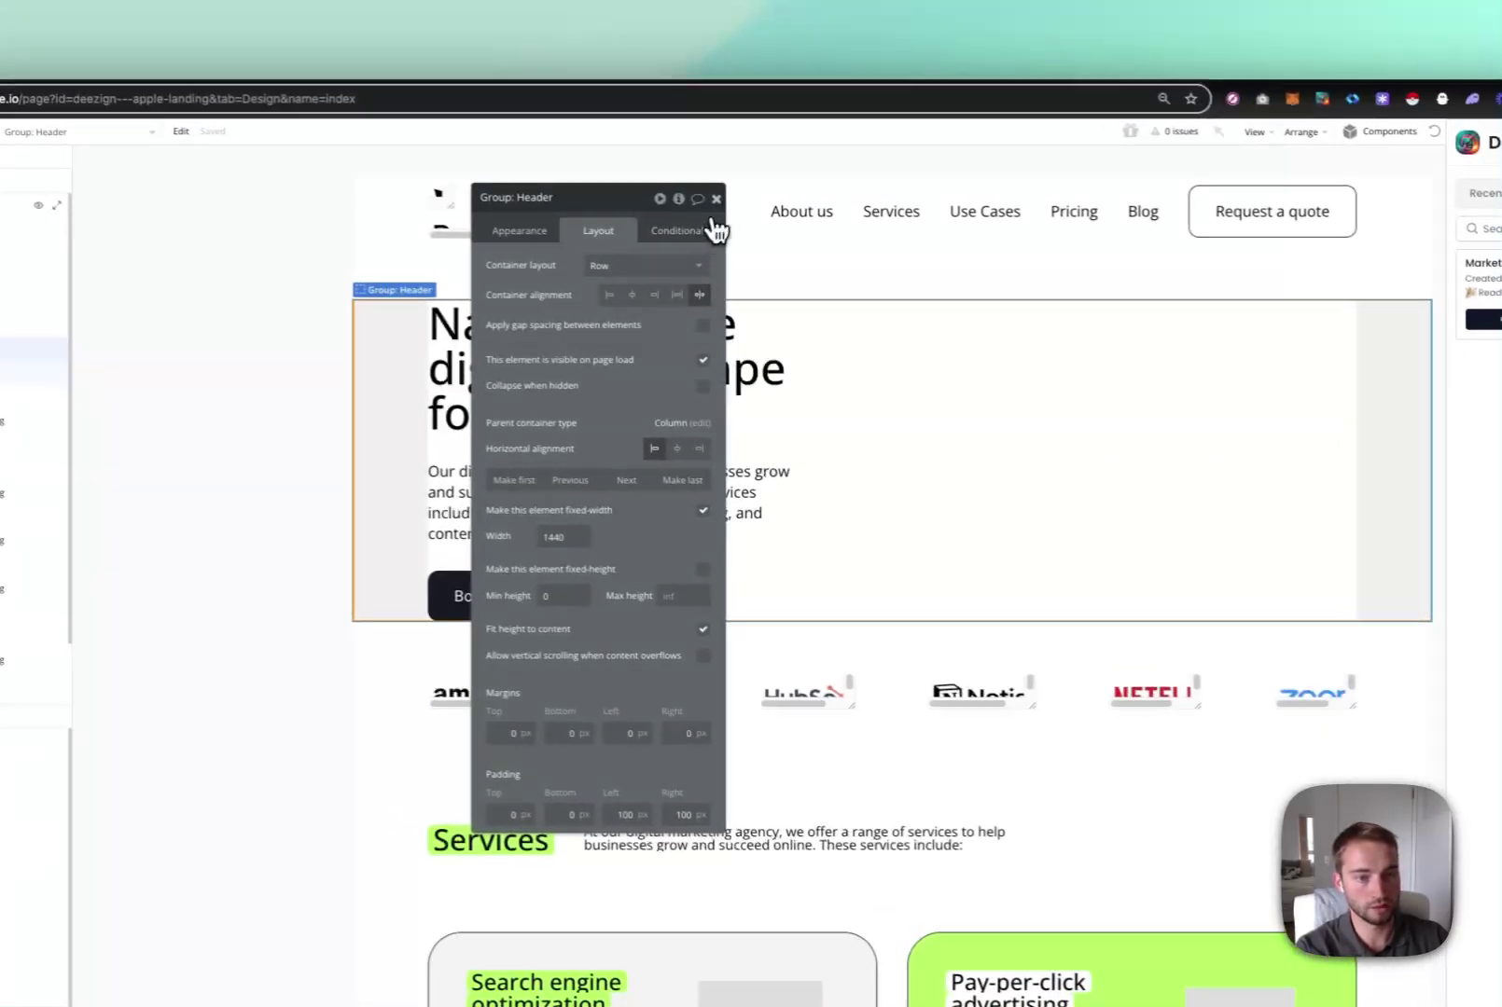
click(715, 198)
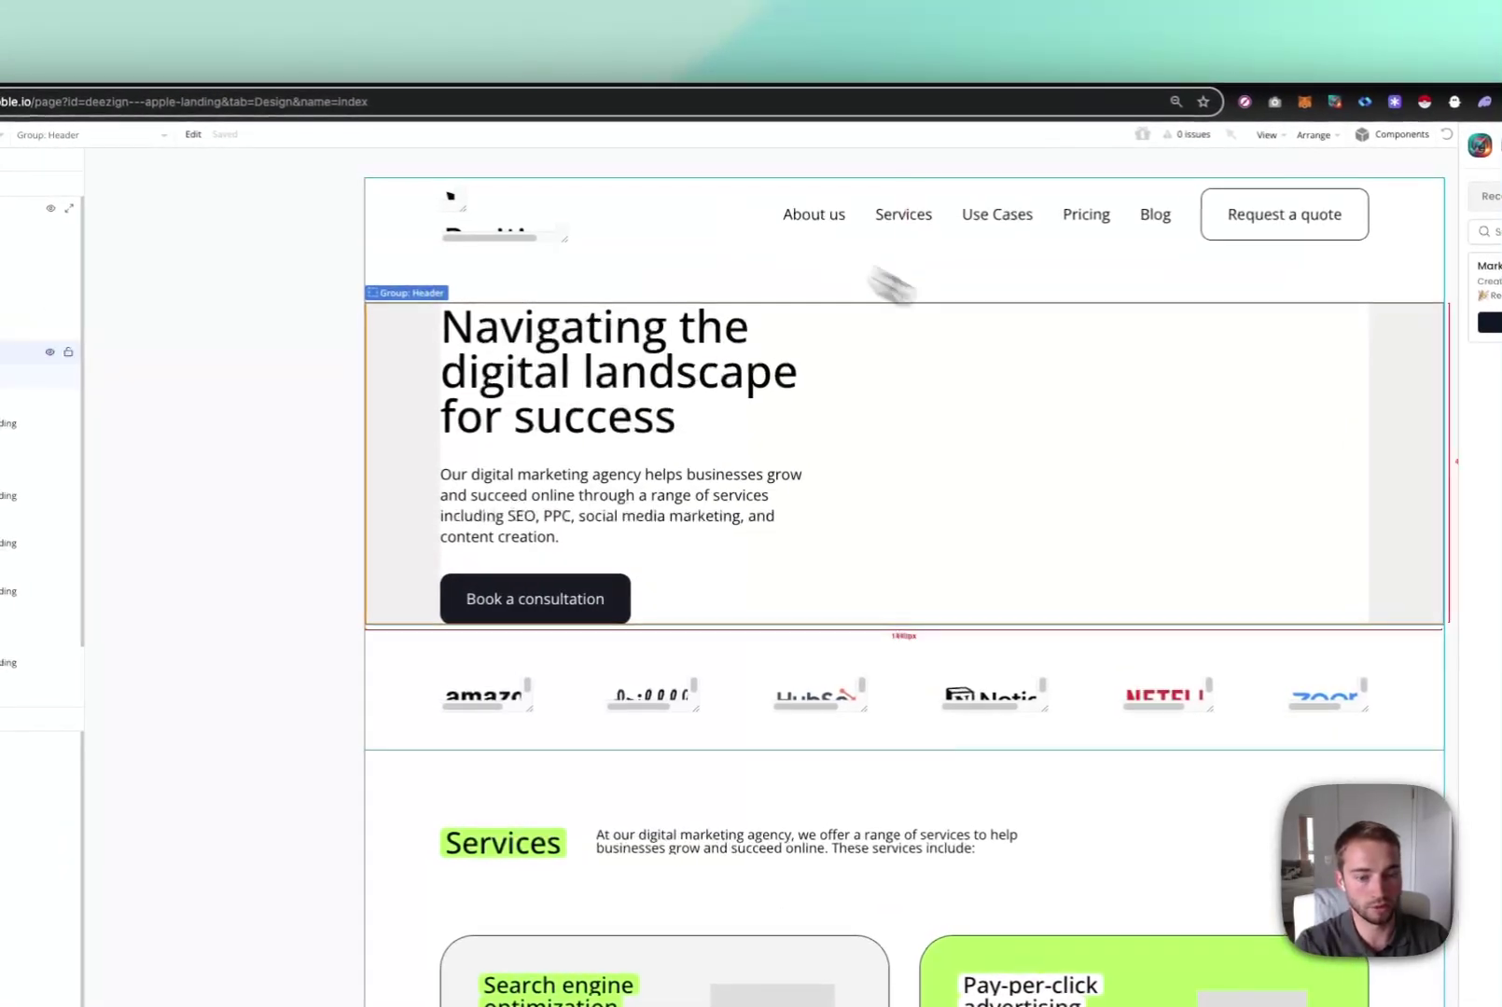
double_click(564, 602)
click(541, 237)
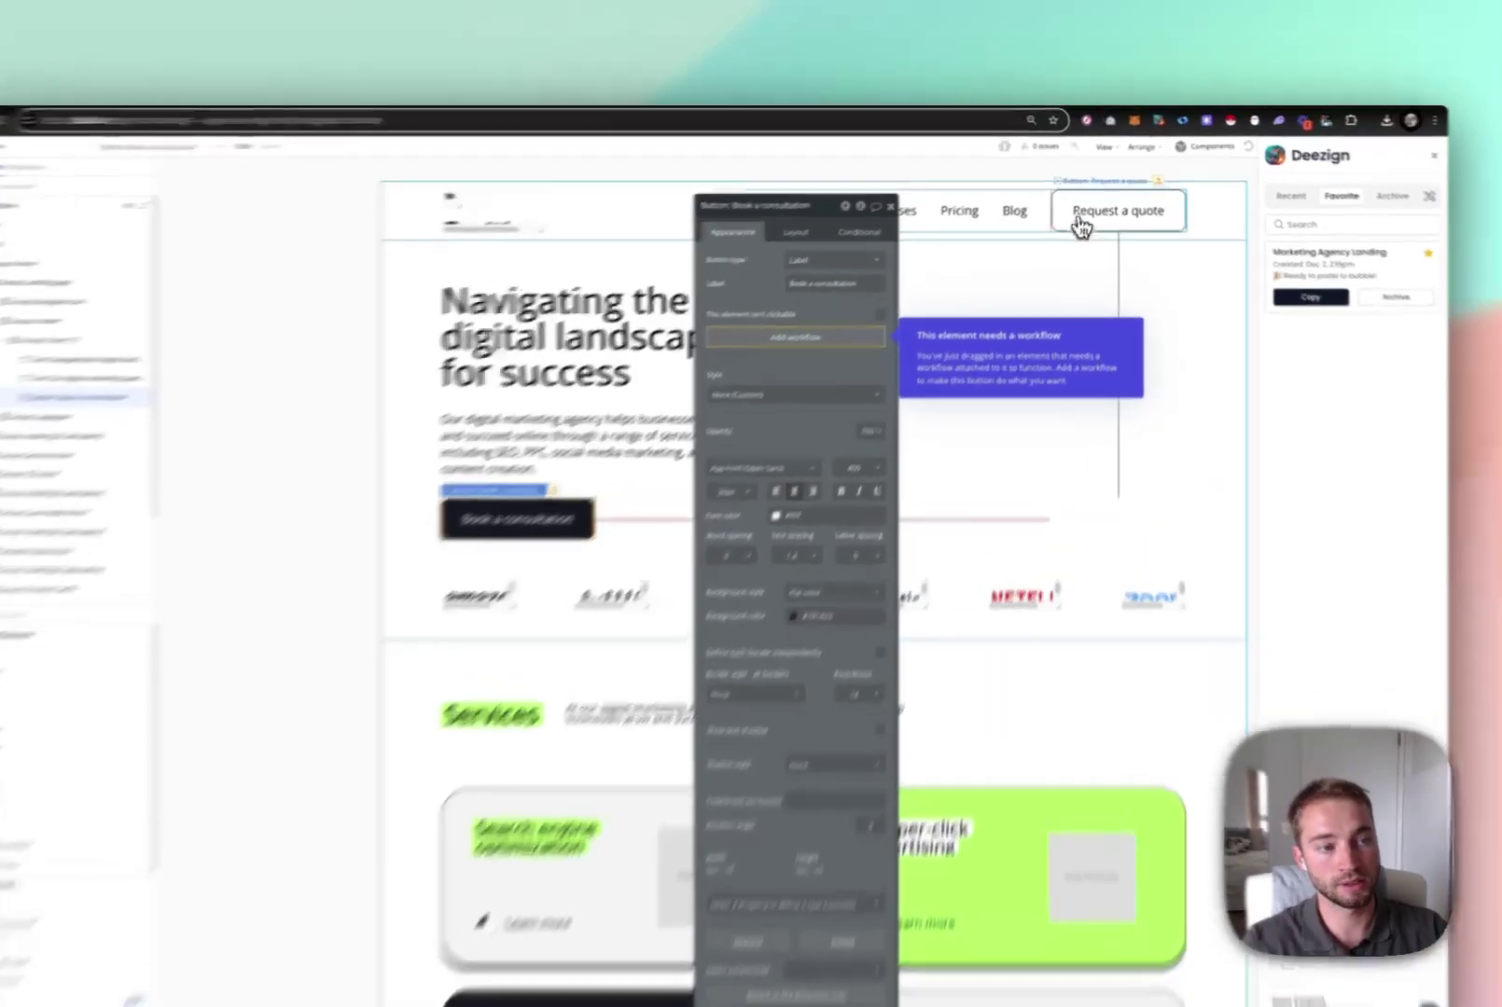
click(1082, 207)
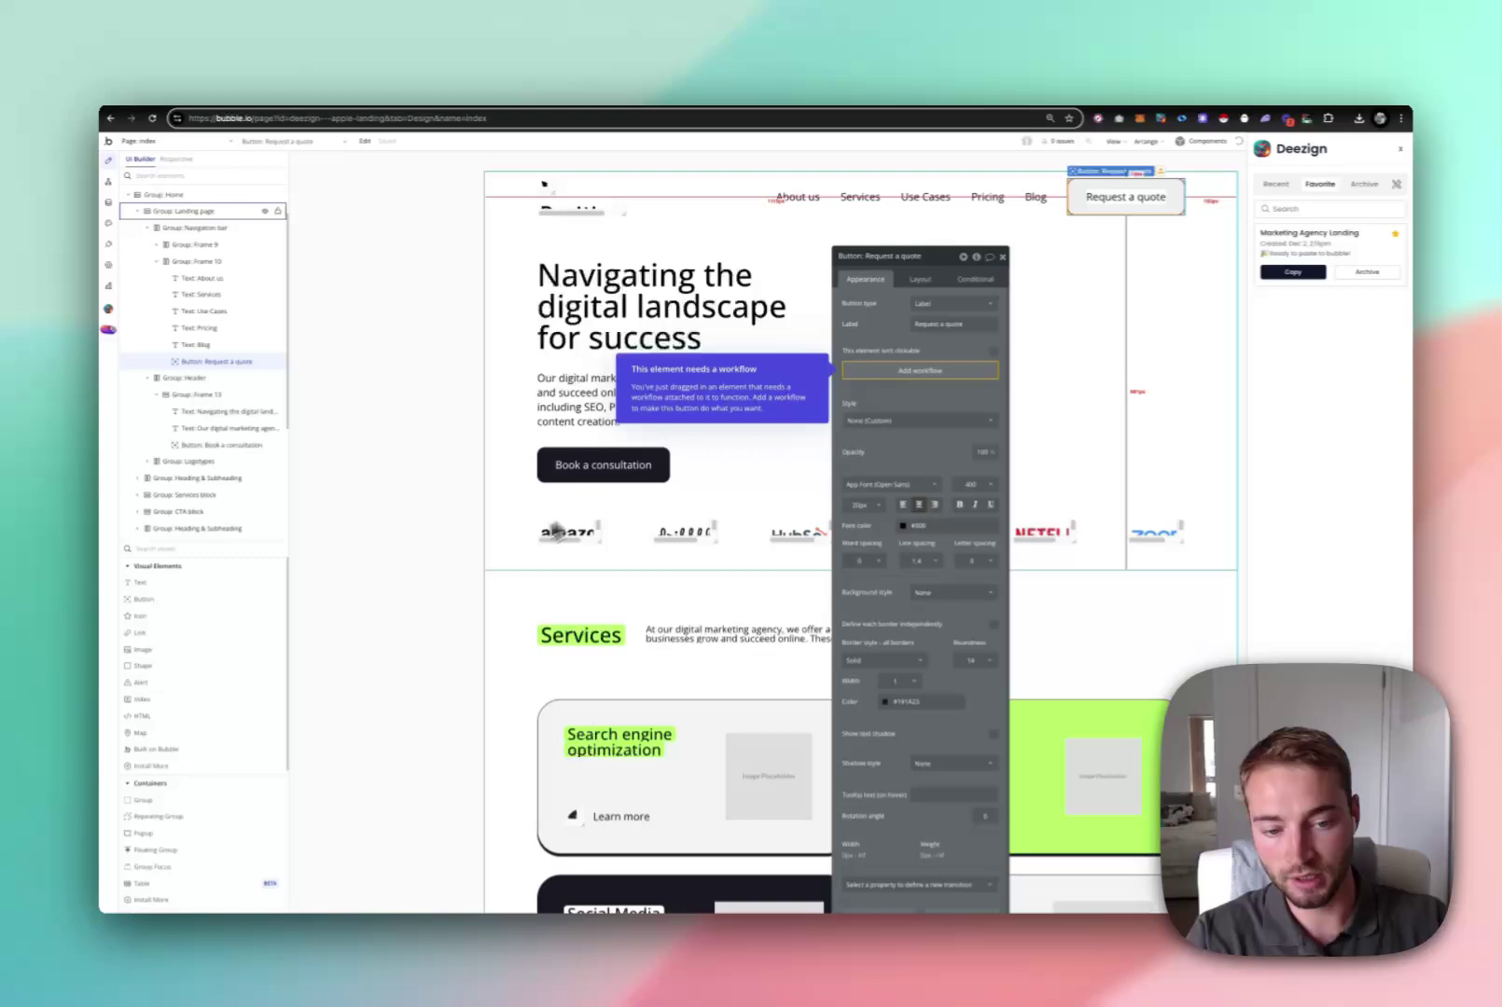
Look through the pasted page and select the group of stray shapes
scroll(450, 784, down, 3)
scroll(458, 570, down, 6)
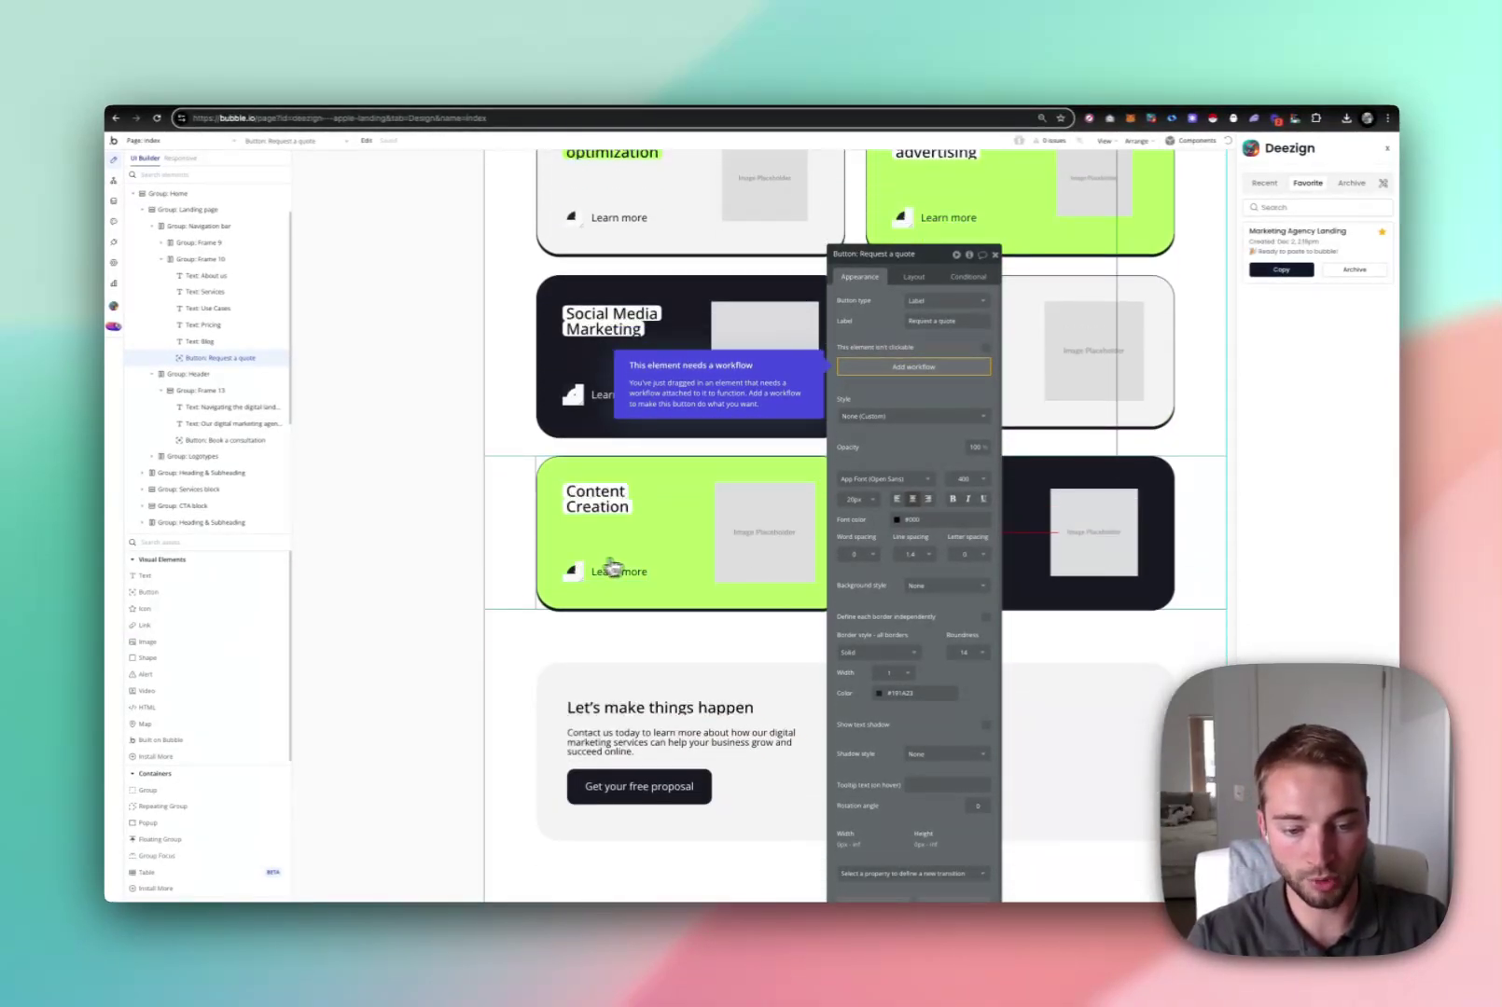
scroll(656, 573, down, 5)
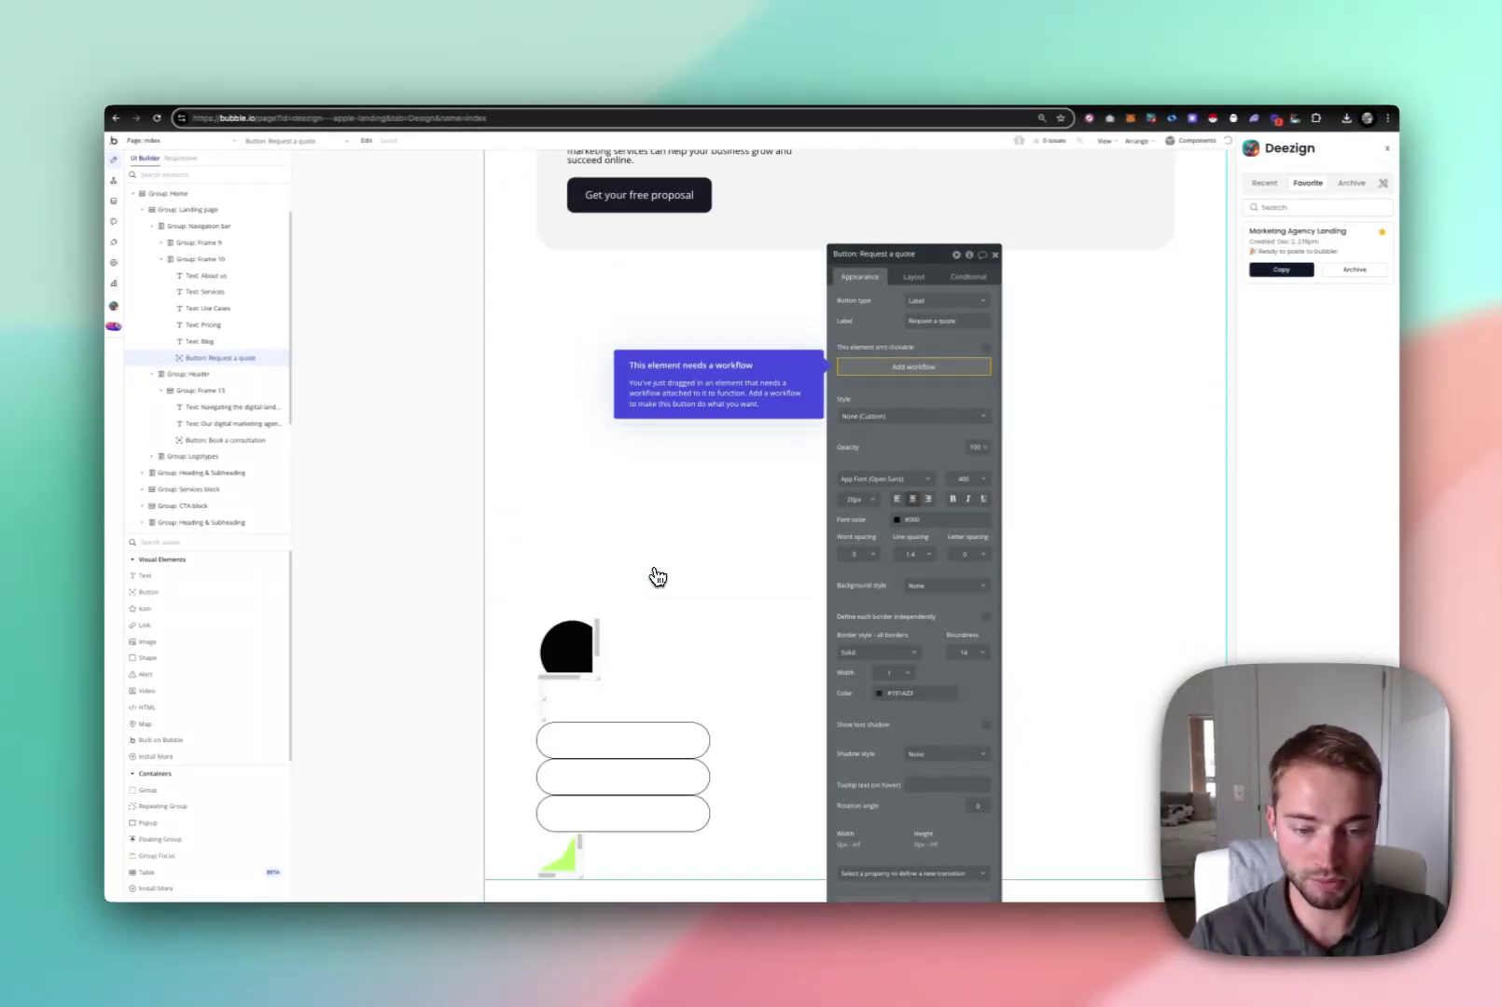
scroll(656, 575, up, 3)
scroll(658, 576, down, 5)
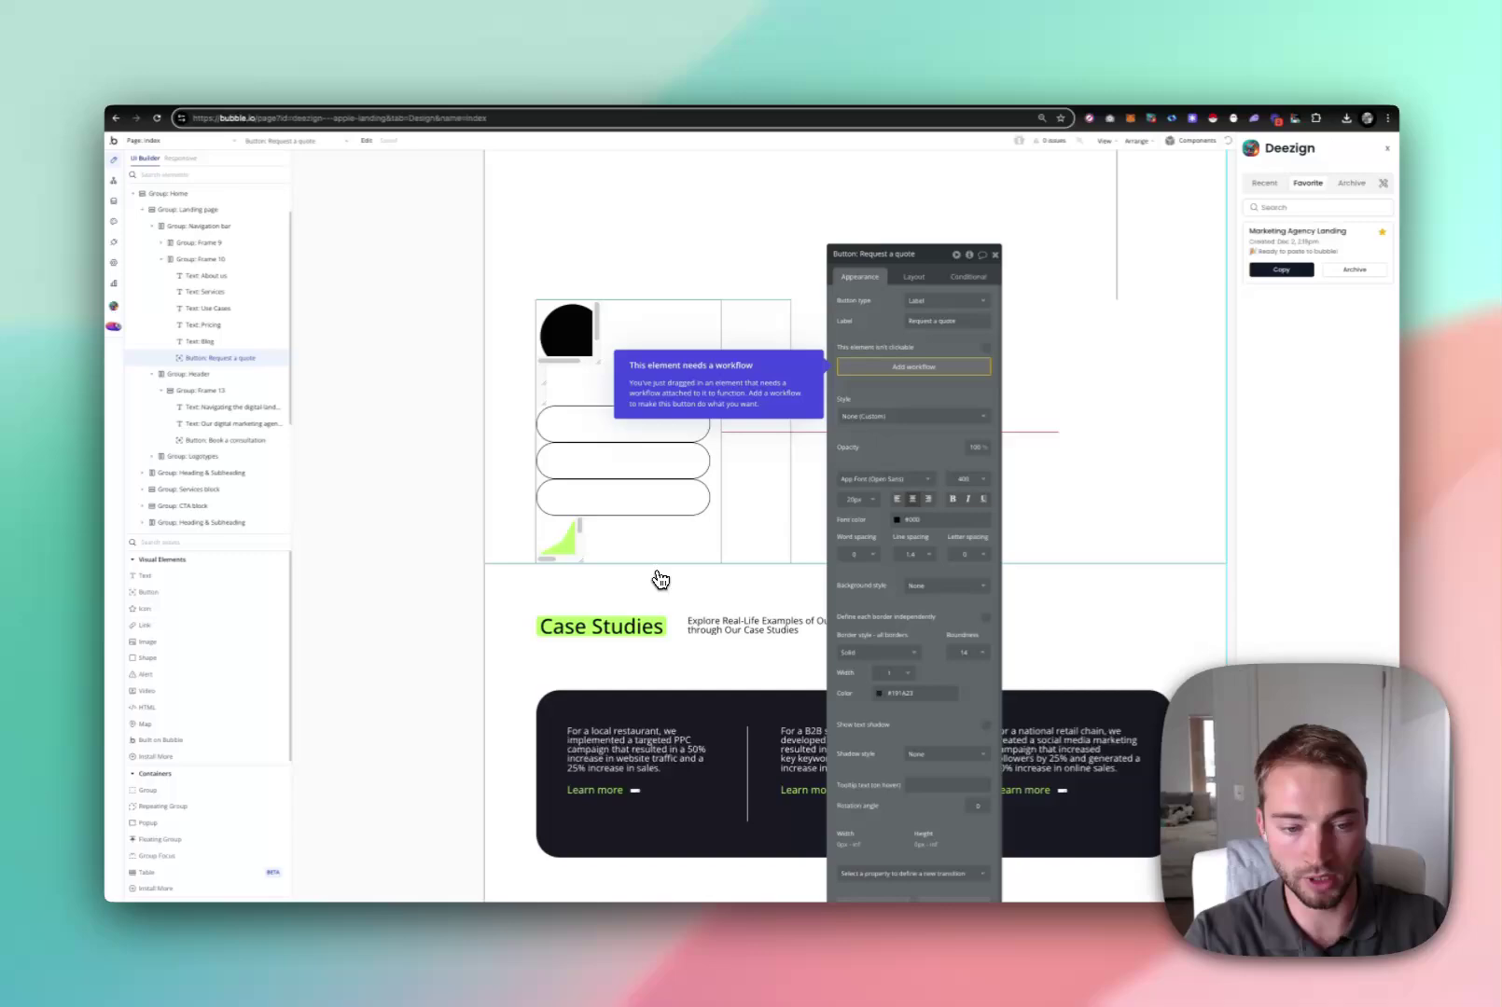
scroll(659, 579, up, 2)
click(746, 580)
Scroll down to the Team section and open the card Row group's settings
scroll(774, 578, down, 5)
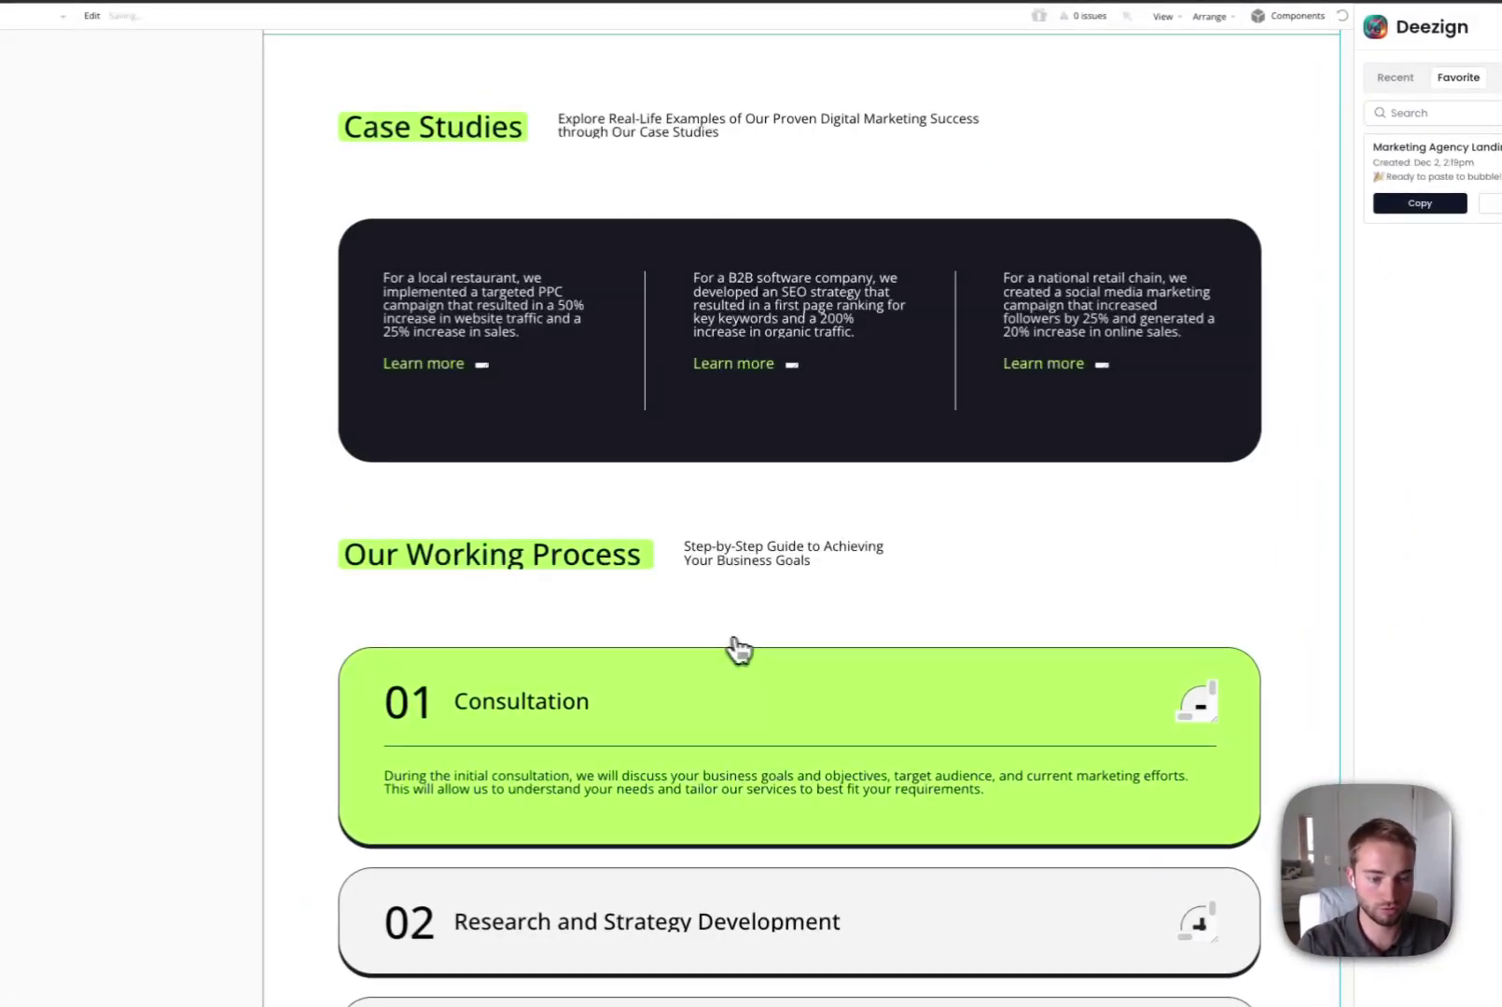
scroll(746, 559, up, 5)
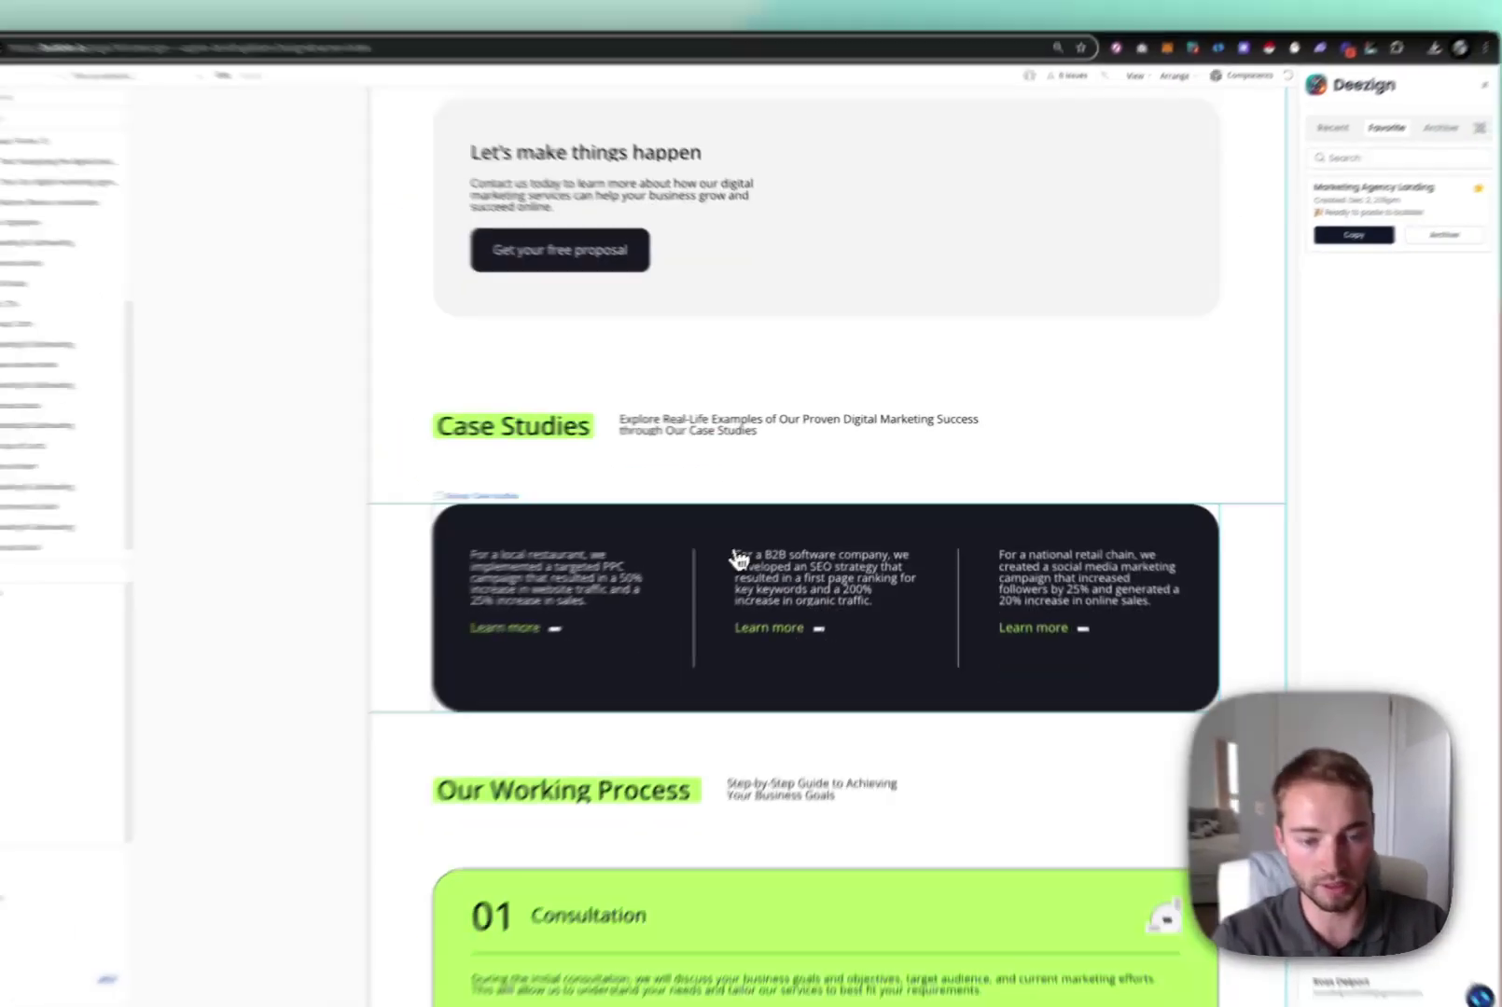
scroll(774, 560, down, 5)
scroll(737, 510, down, 6)
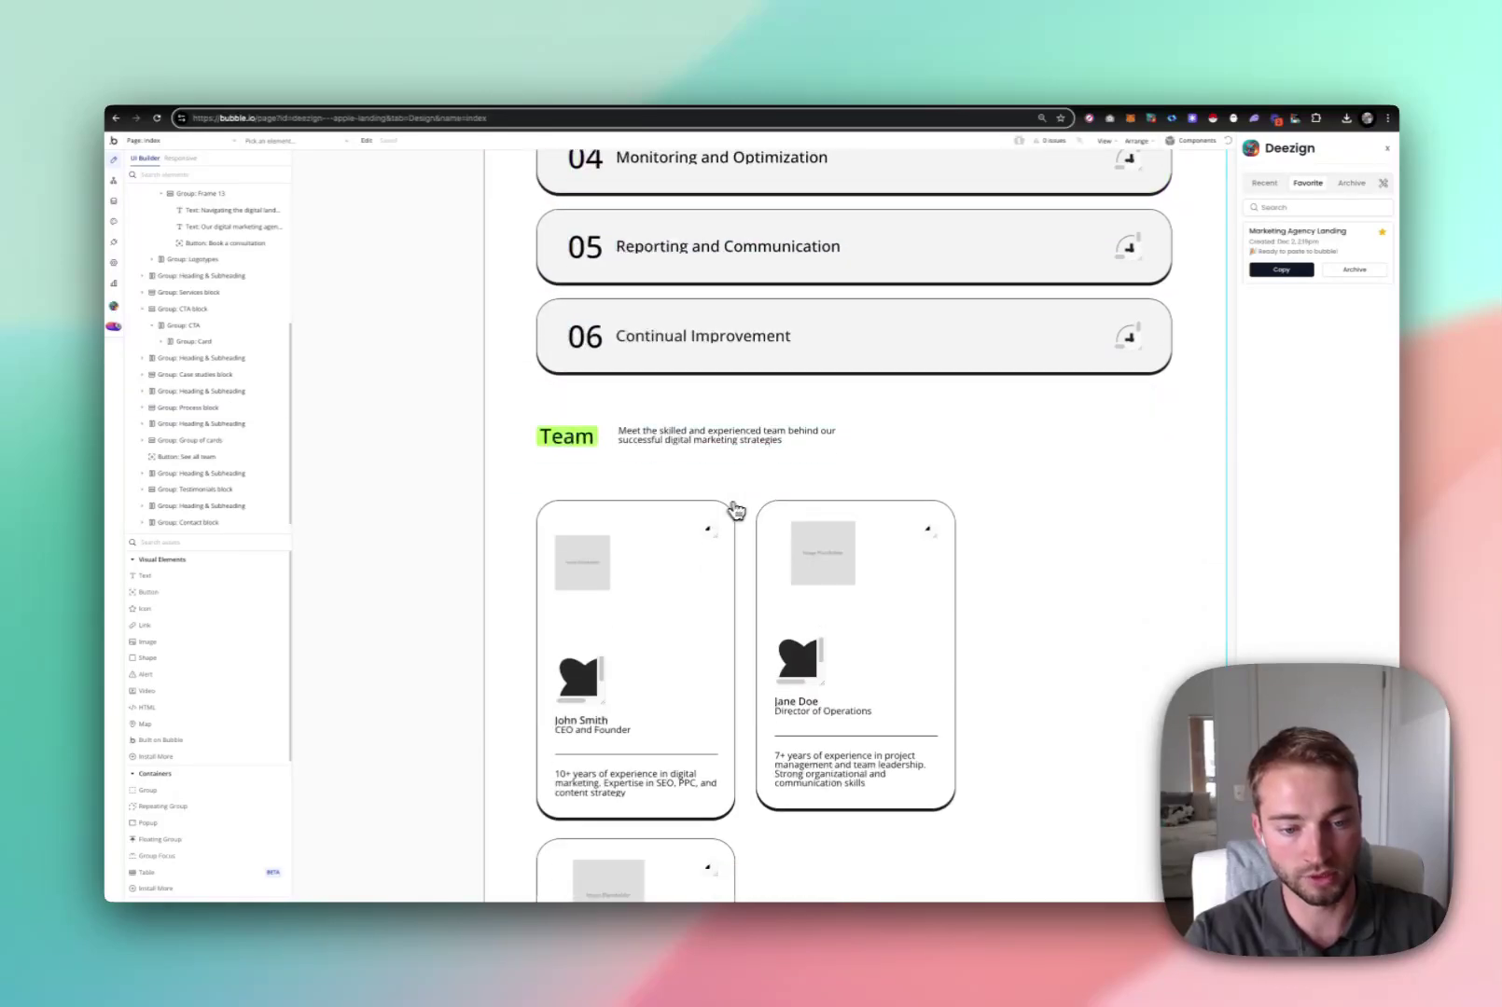
scroll(737, 509, down, 4)
click(755, 506)
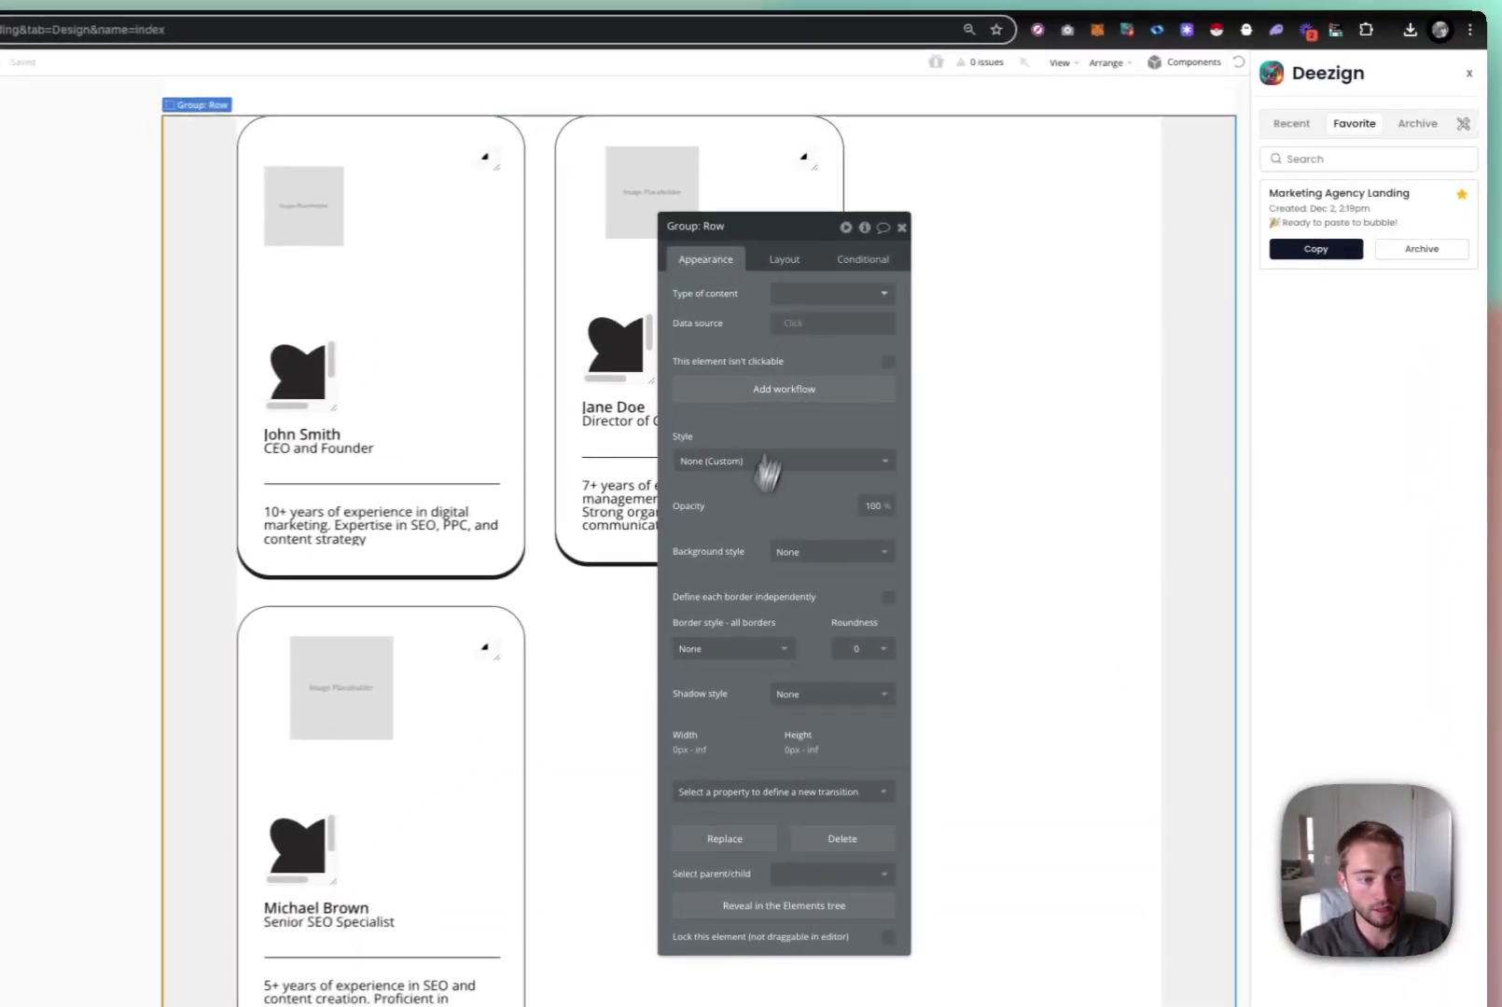
Check the card Row's layout, then delete the second row of Team cards
click(784, 259)
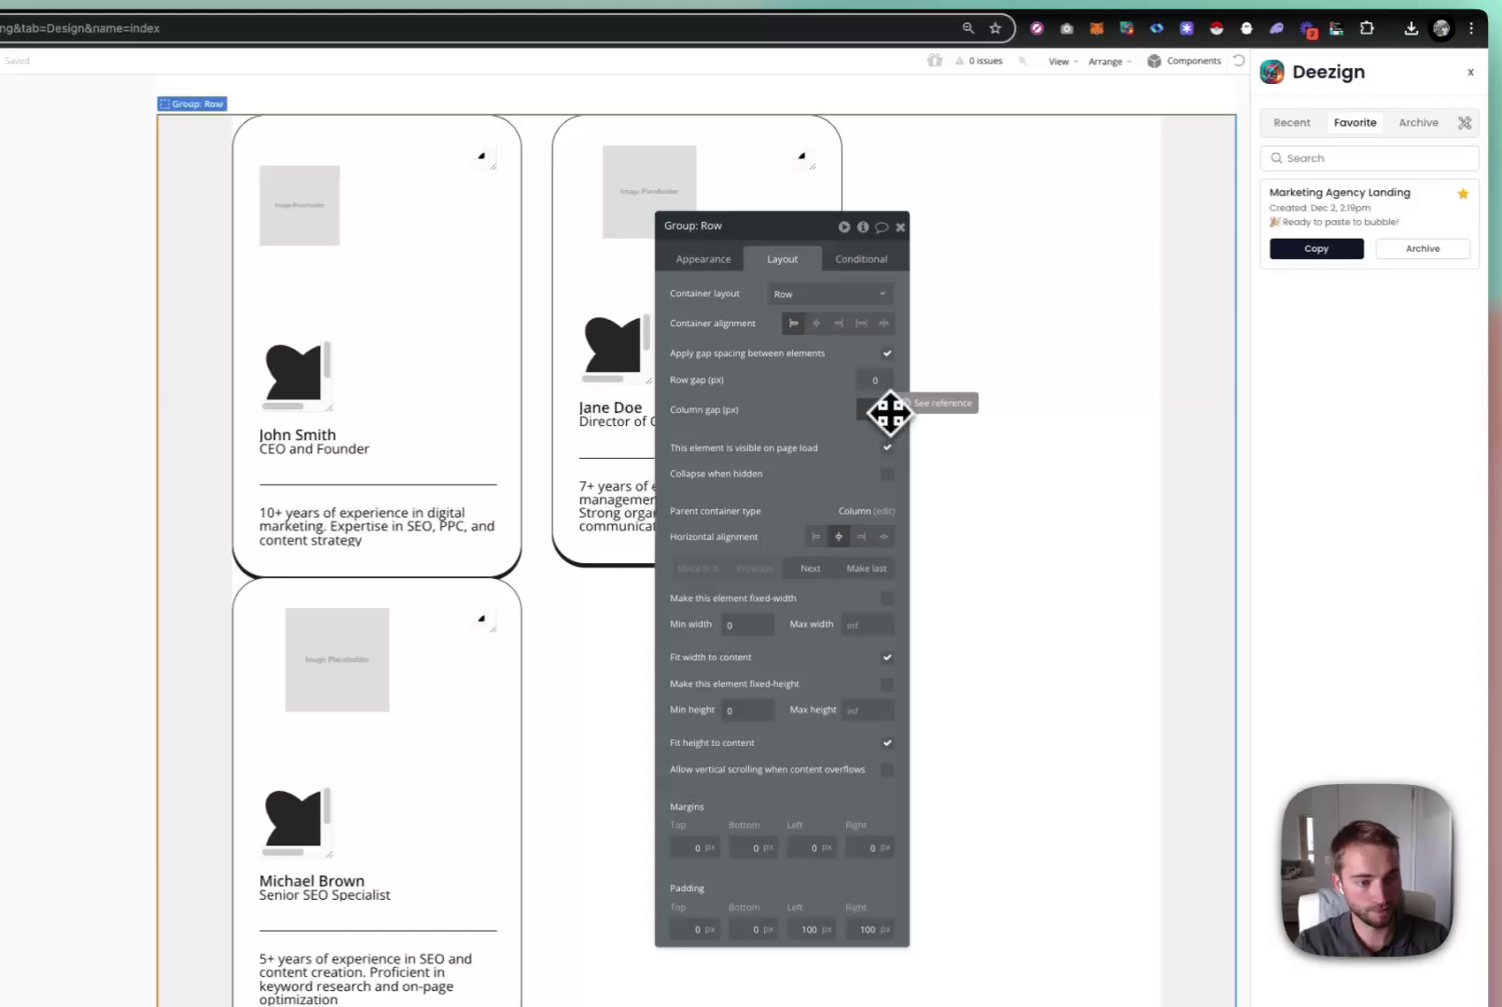
double_click(982, 780)
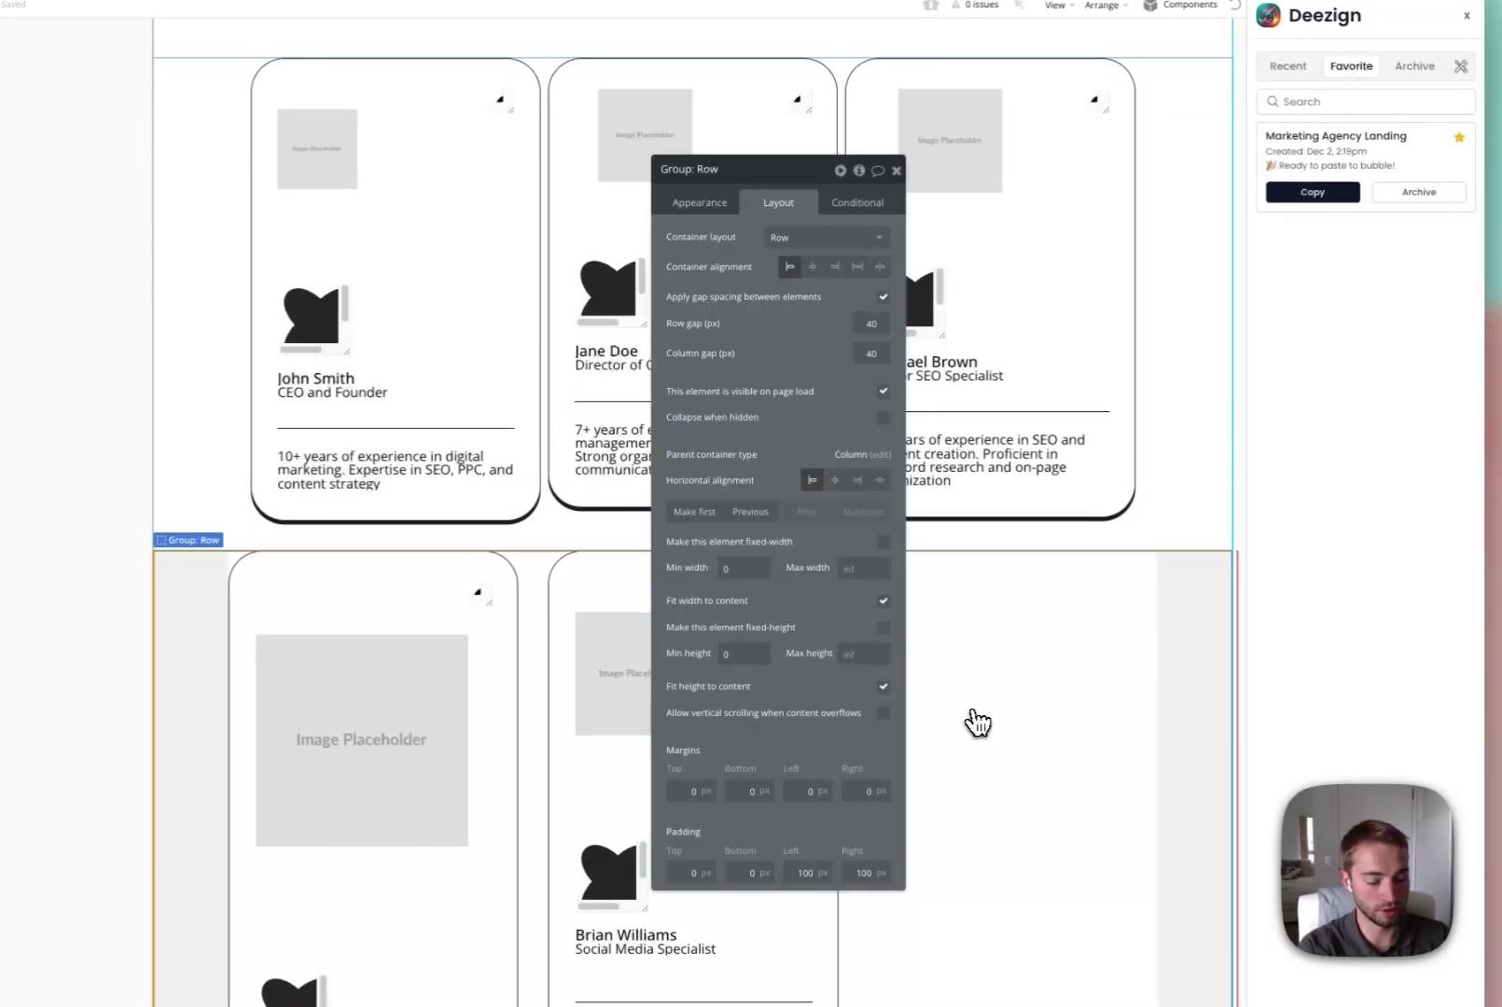
key(Delete)
Centre the See all team button horizontally
scroll(771, 560, up, 3)
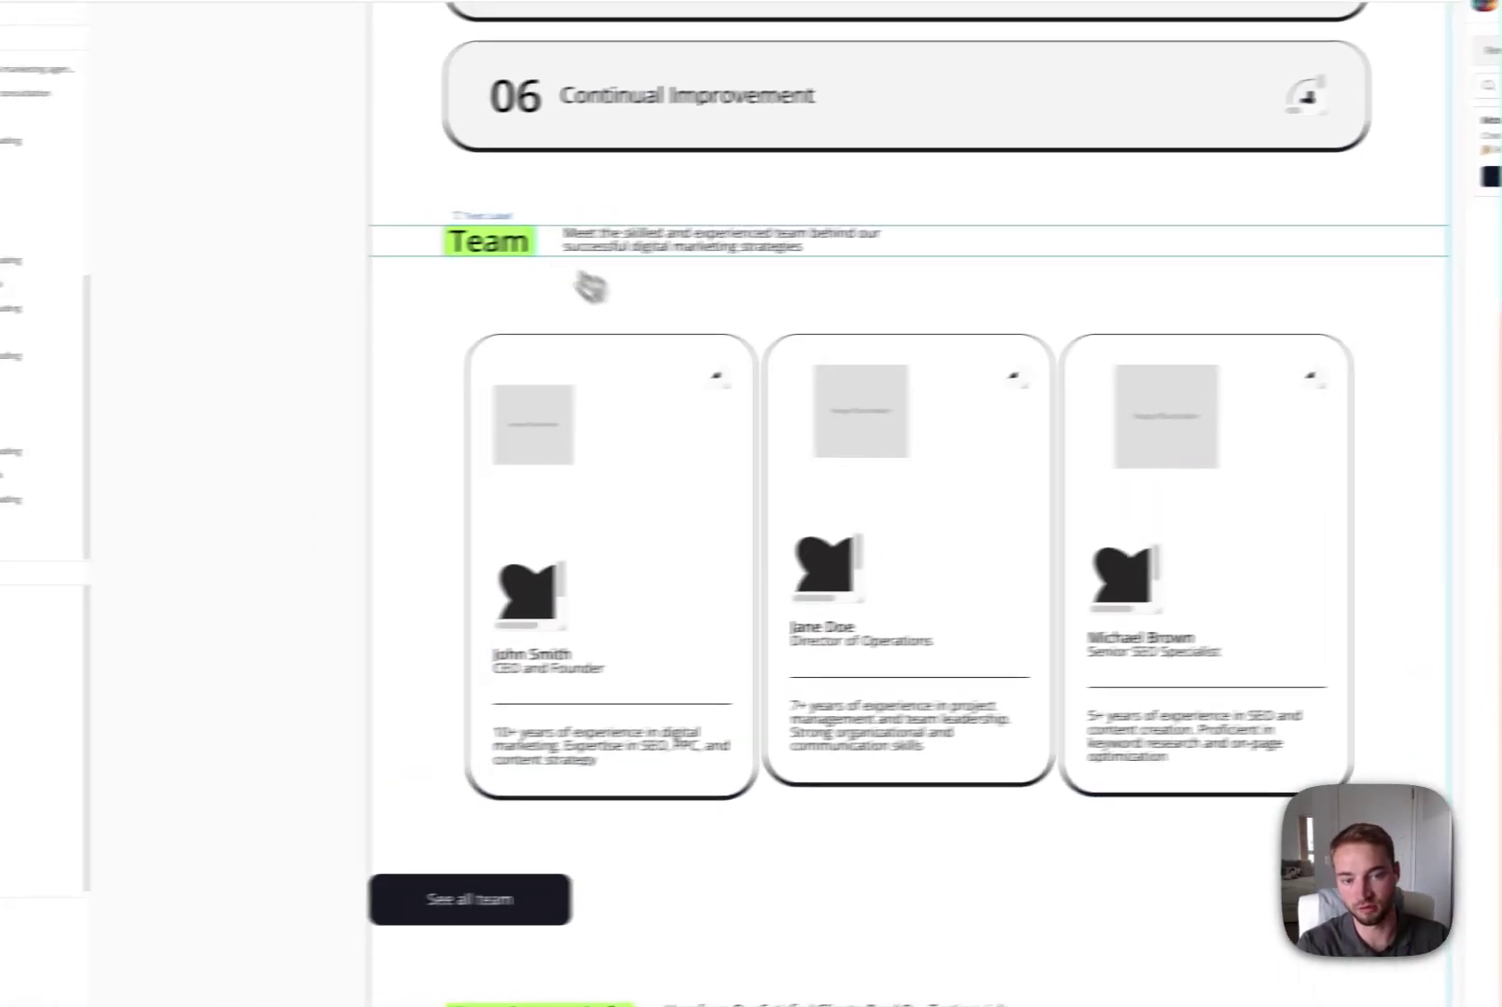
scroll(363, 653, down, 1)
click(323, 812)
scroll(653, 830, down, 2)
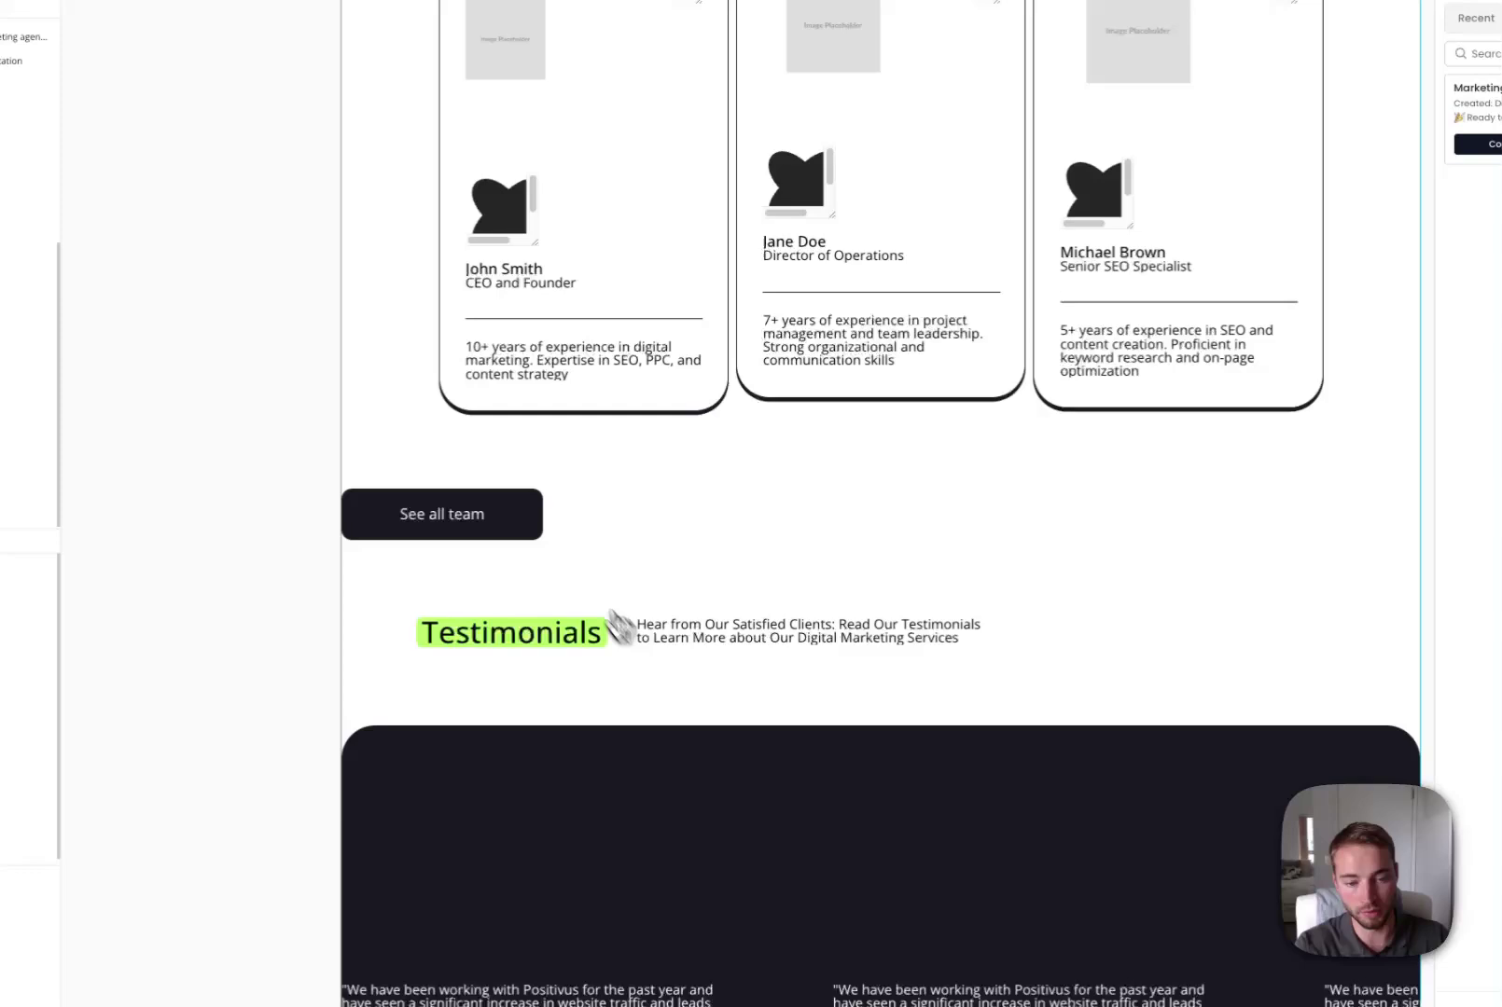
double_click(594, 552)
click(961, 304)
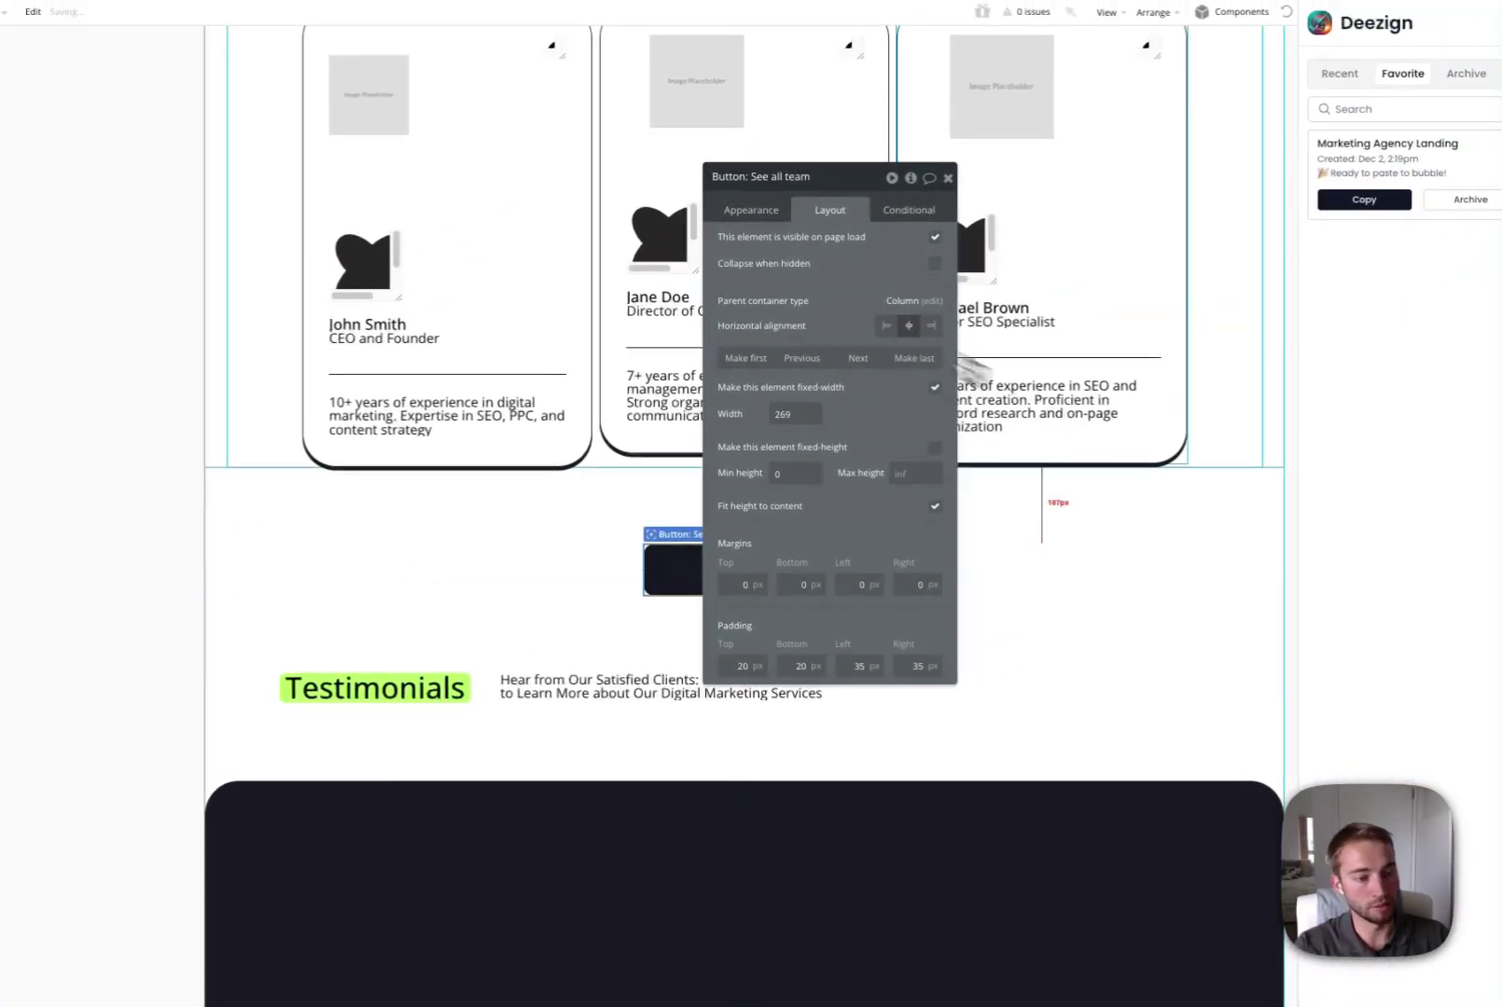
click(590, 720)
Delete the middle and right testimonial cards
scroll(650, 618, down, 7)
scroll(815, 519, up, 3)
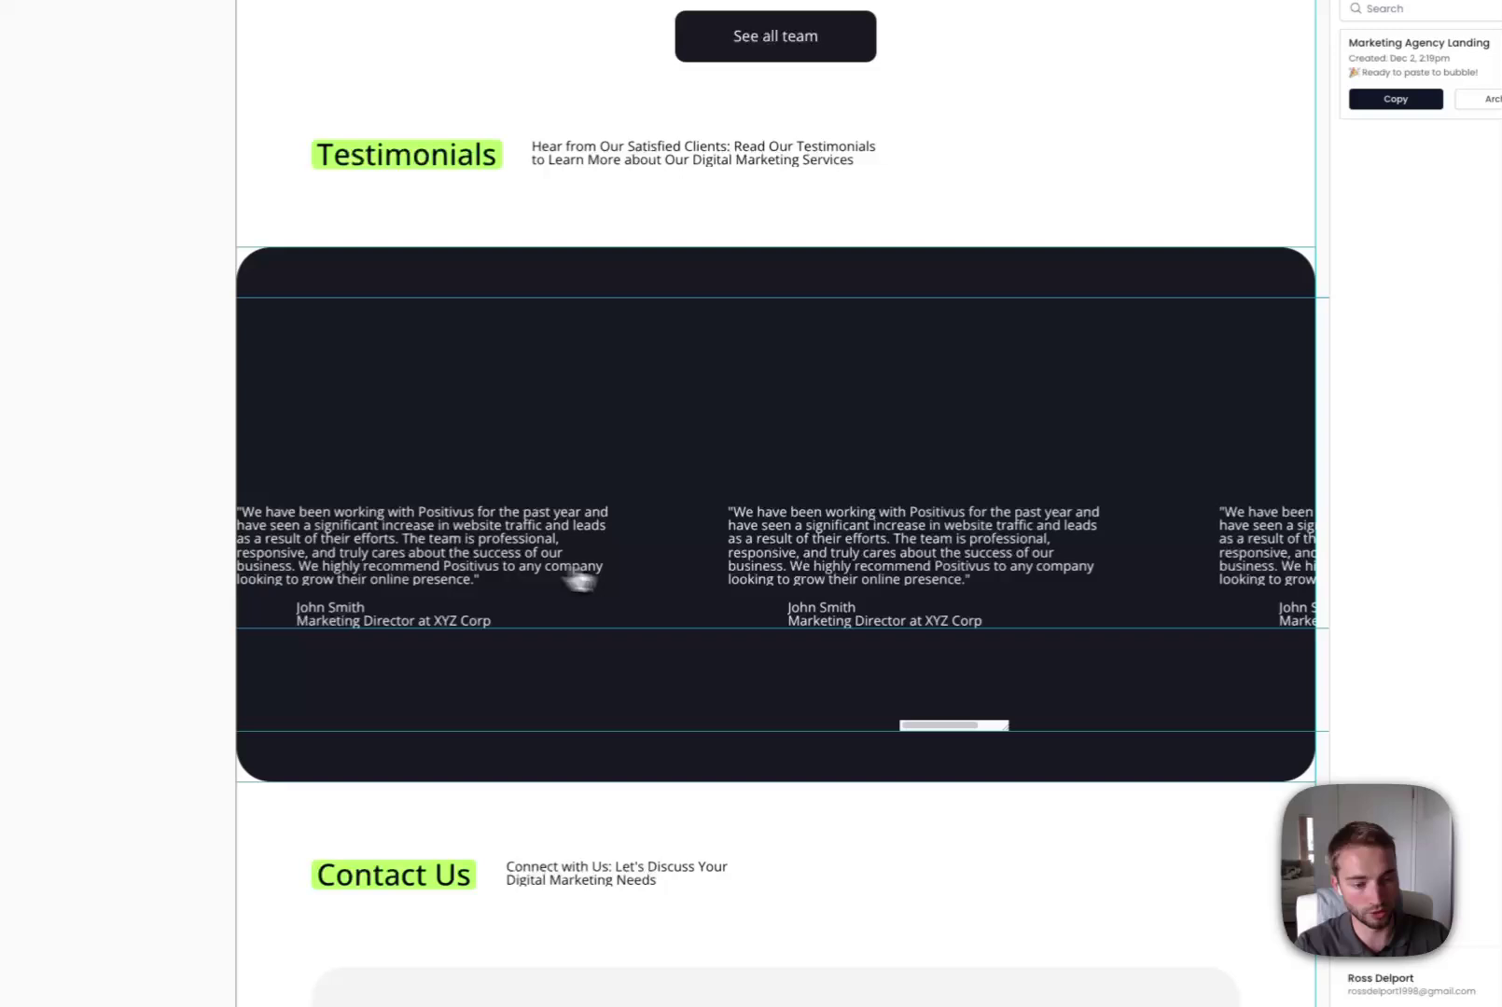
double_click(751, 618)
key(Delete)
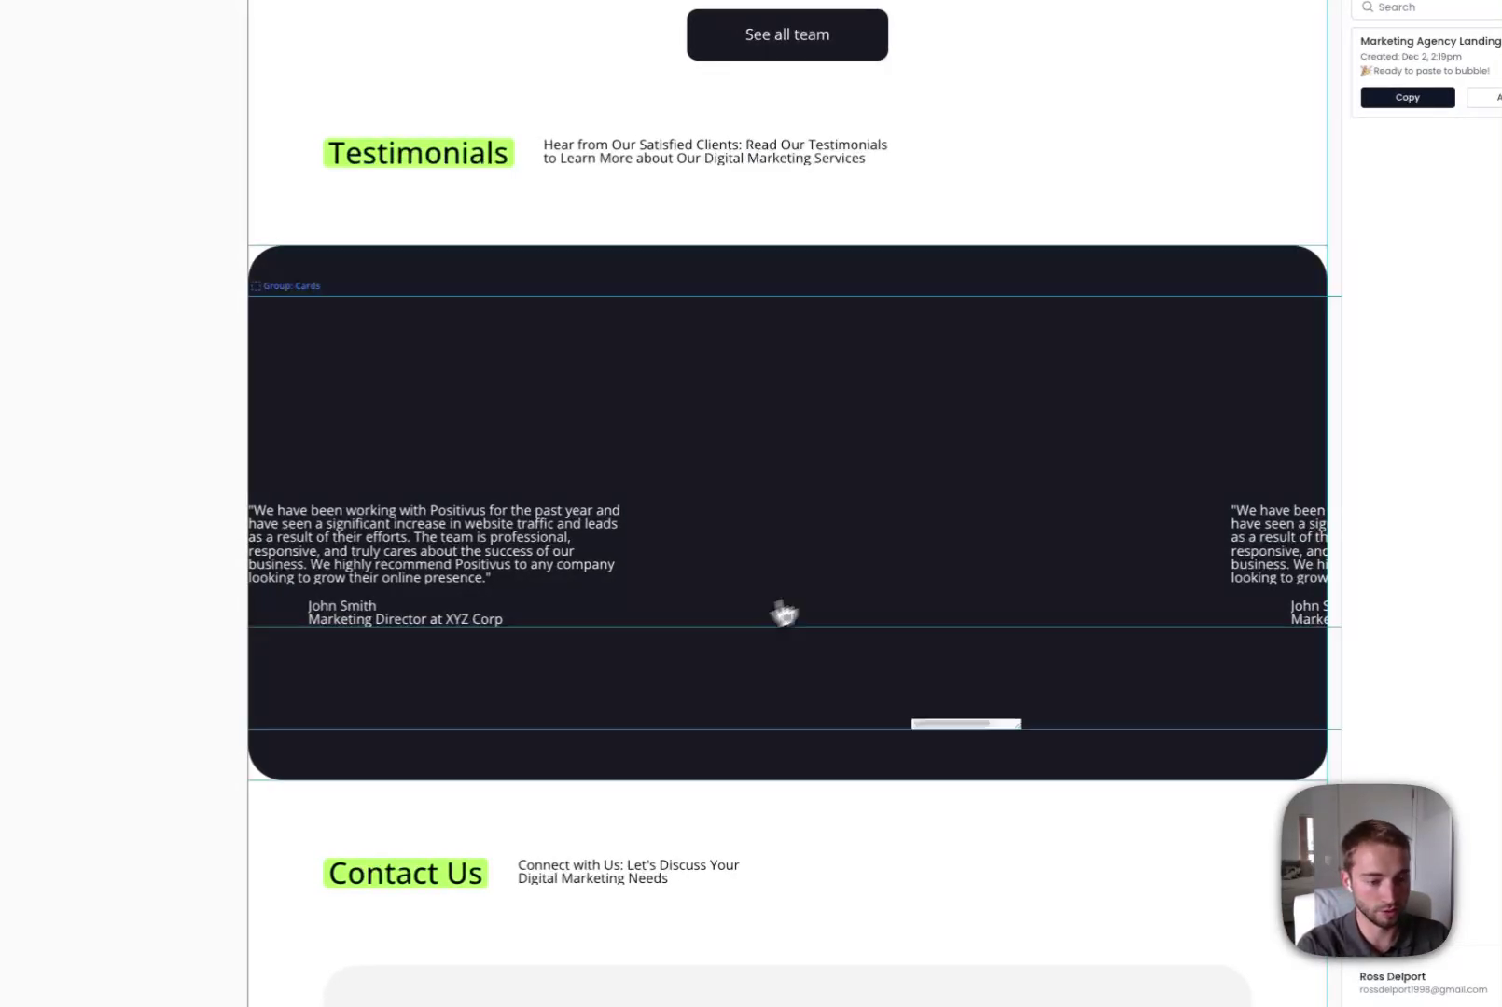
double_click(1166, 709)
key(Delete)
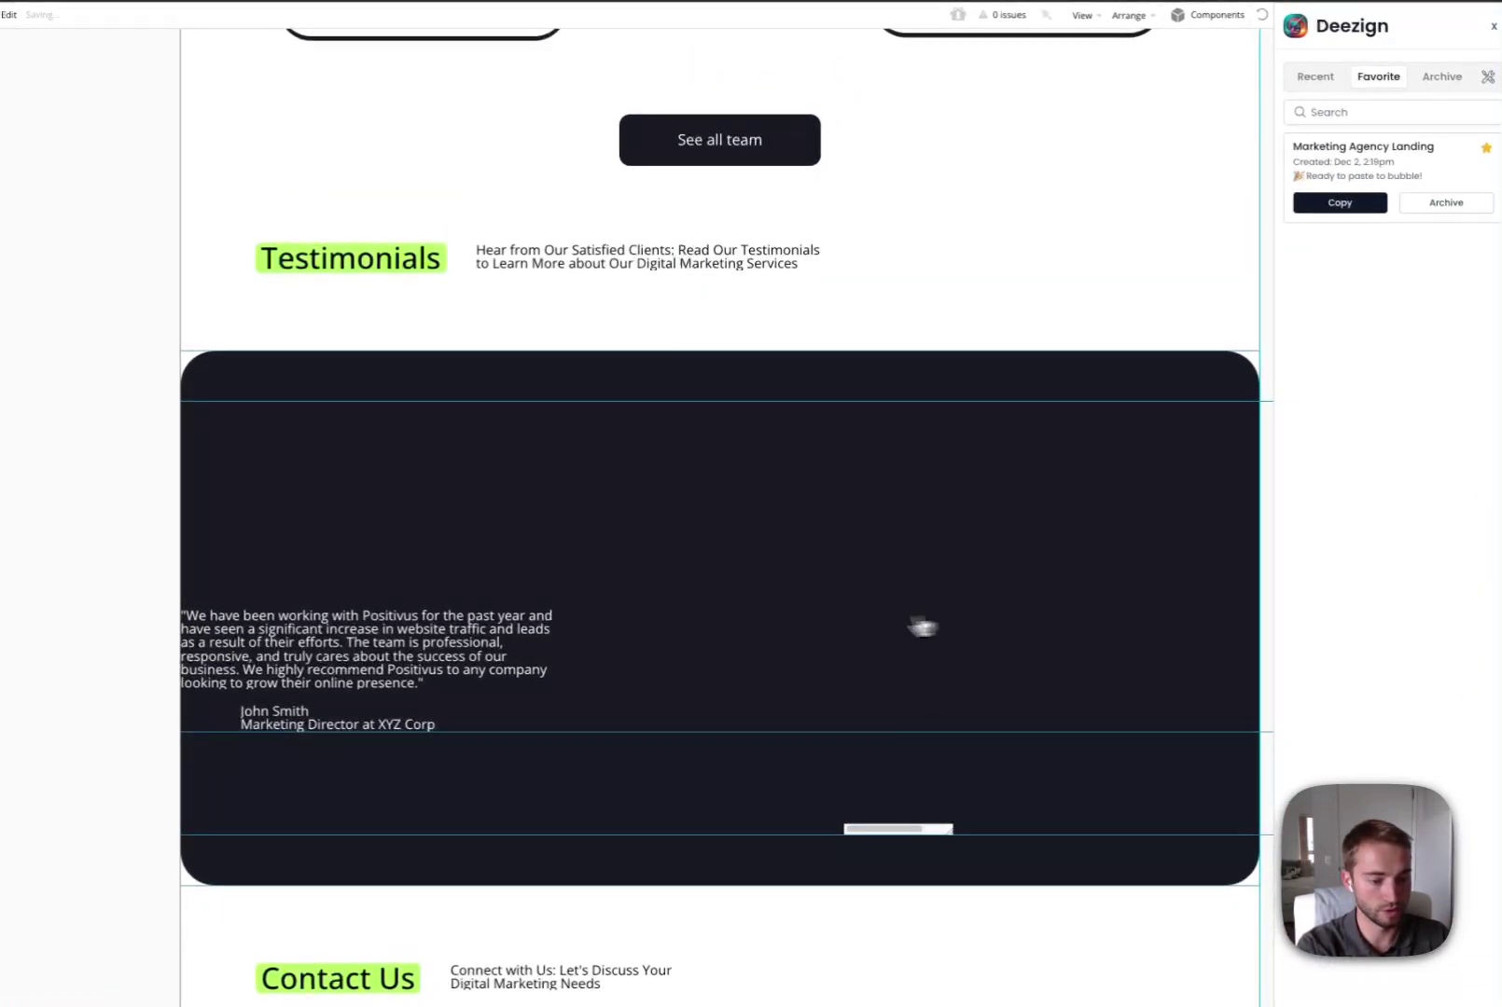
Centre the remaining card in the Cards group and centre the Testimonials group horizontally
double_click(921, 626)
click(838, 278)
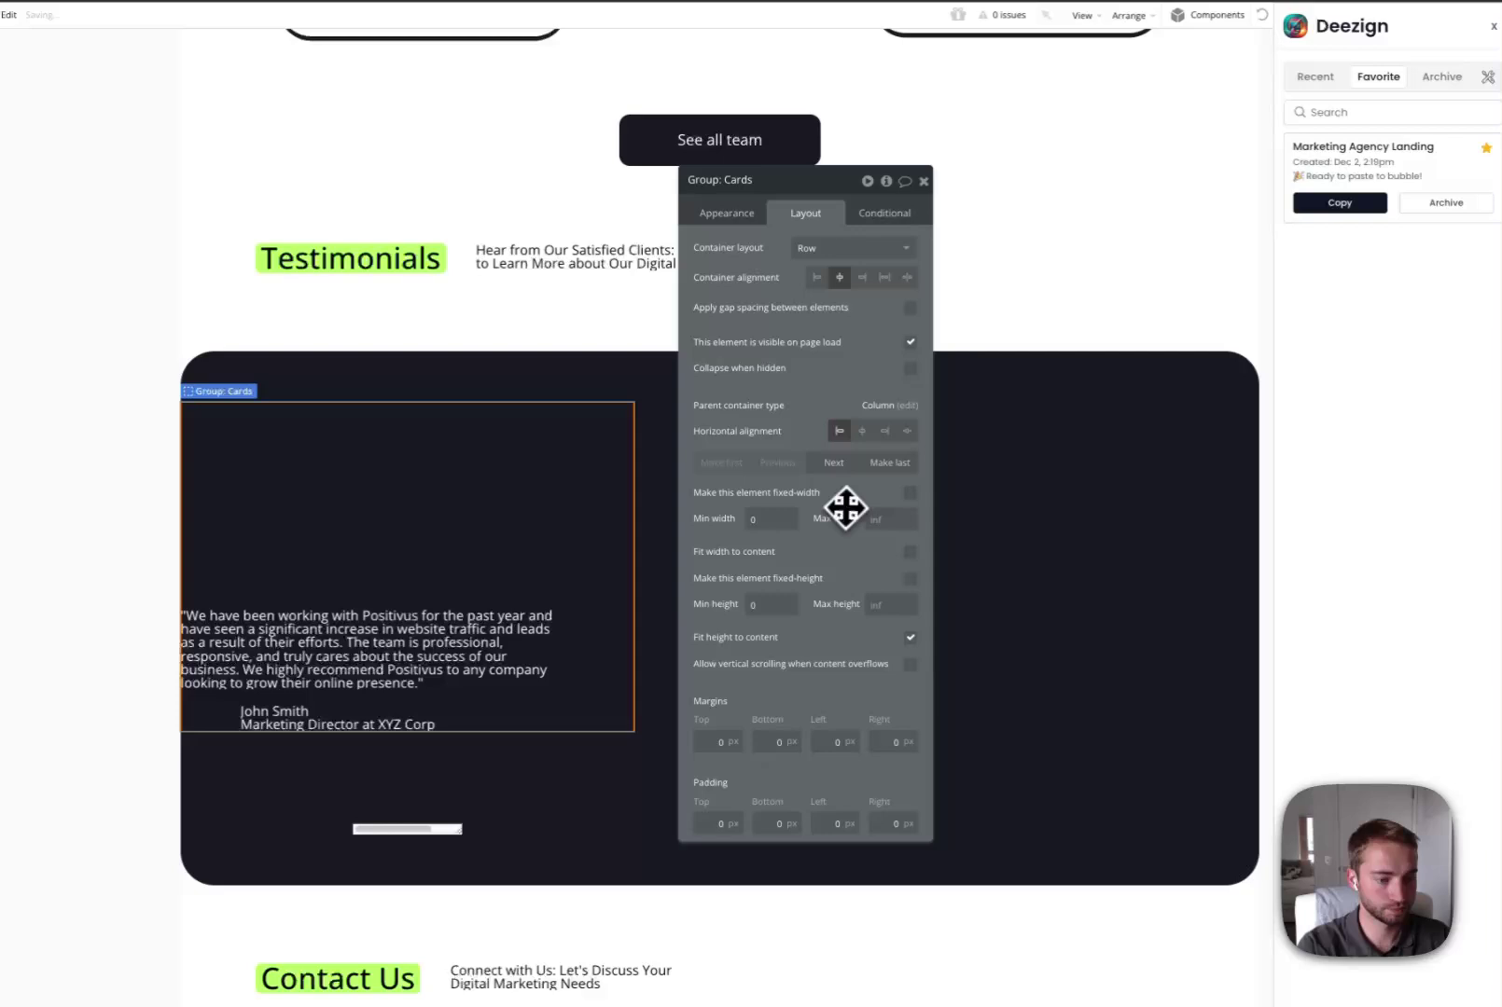
key(Escape)
double_click(576, 533)
click(637, 628)
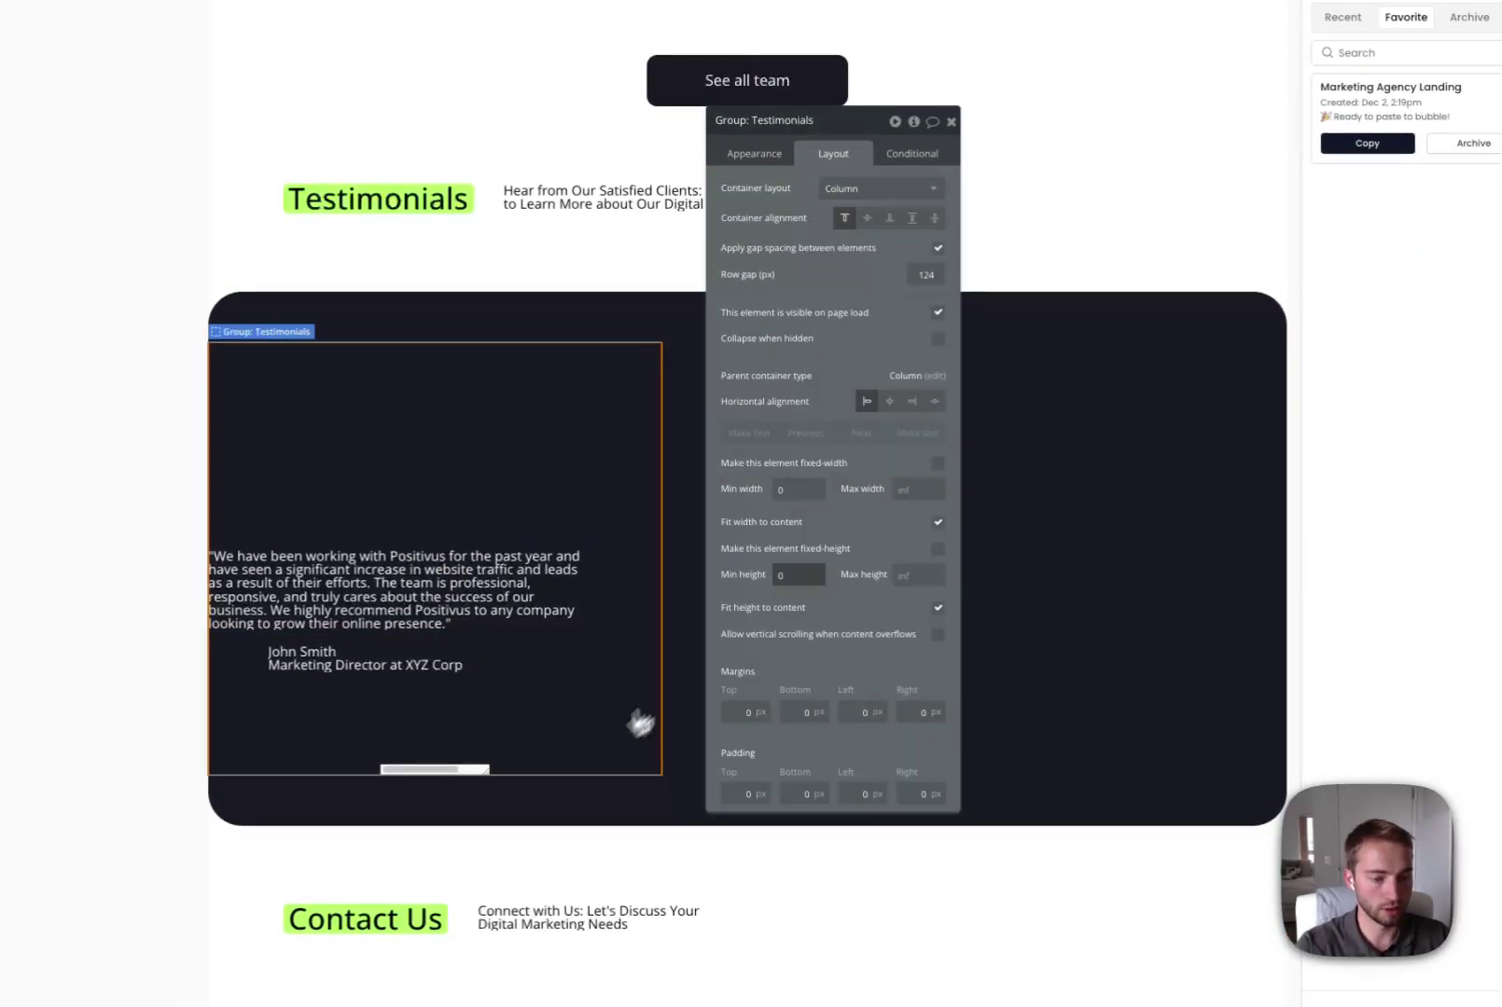
click(889, 401)
Delete the Group: Illustration beside the contact form, then return toward the top
key(Escape)
scroll(1067, 570, down, 6)
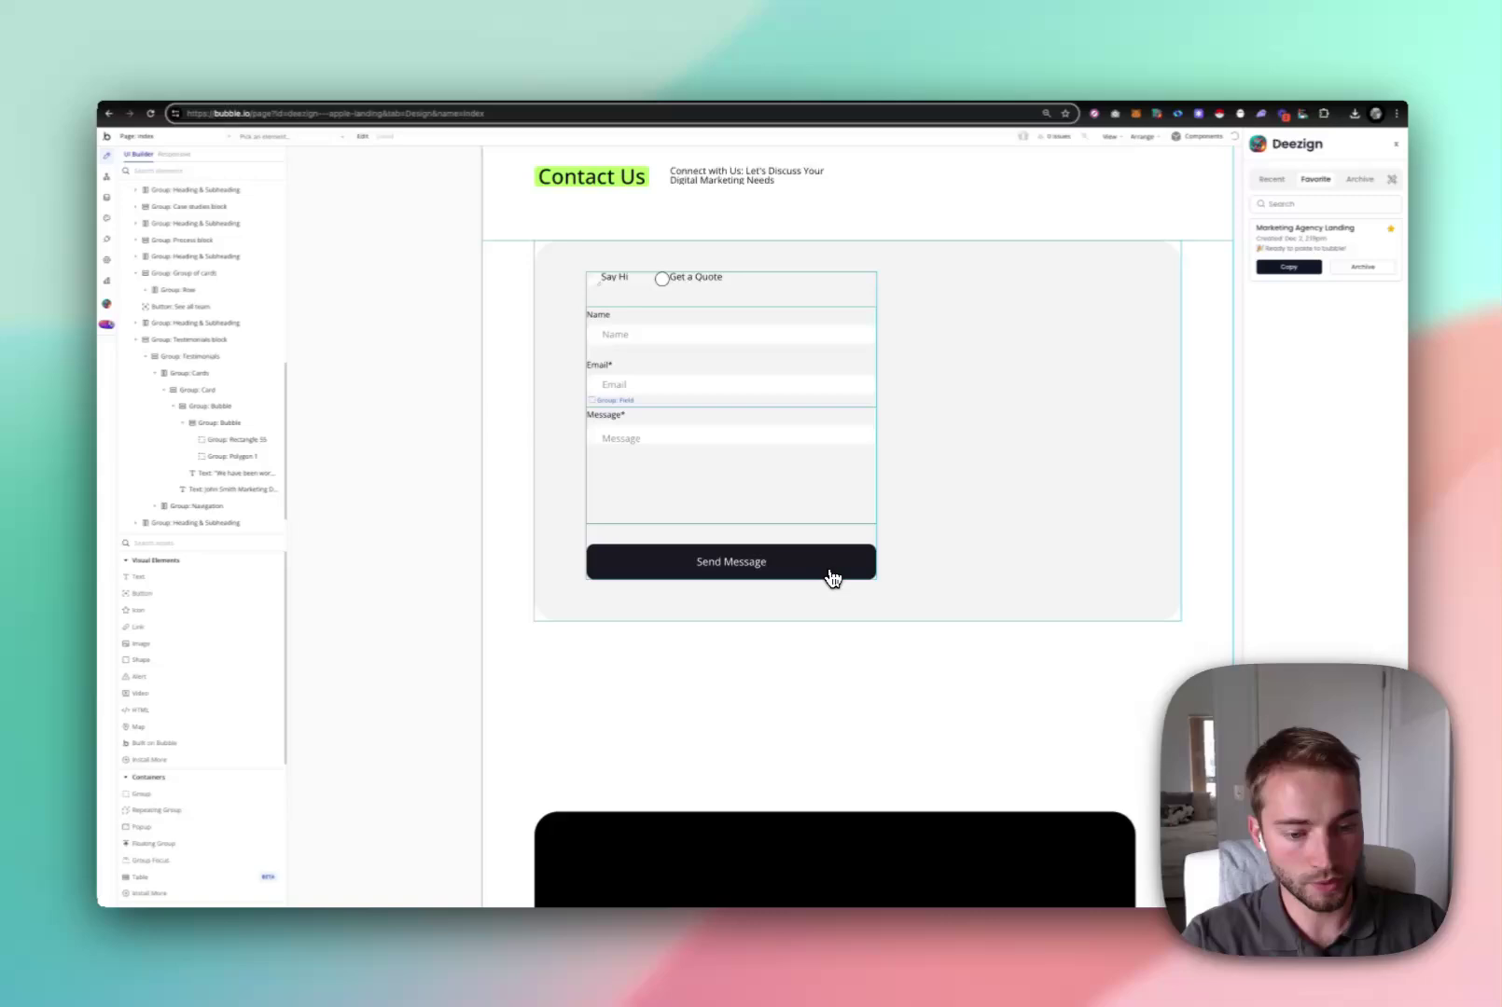
scroll(831, 577, down, 5)
scroll(831, 577, down, 3)
scroll(829, 577, down, 8)
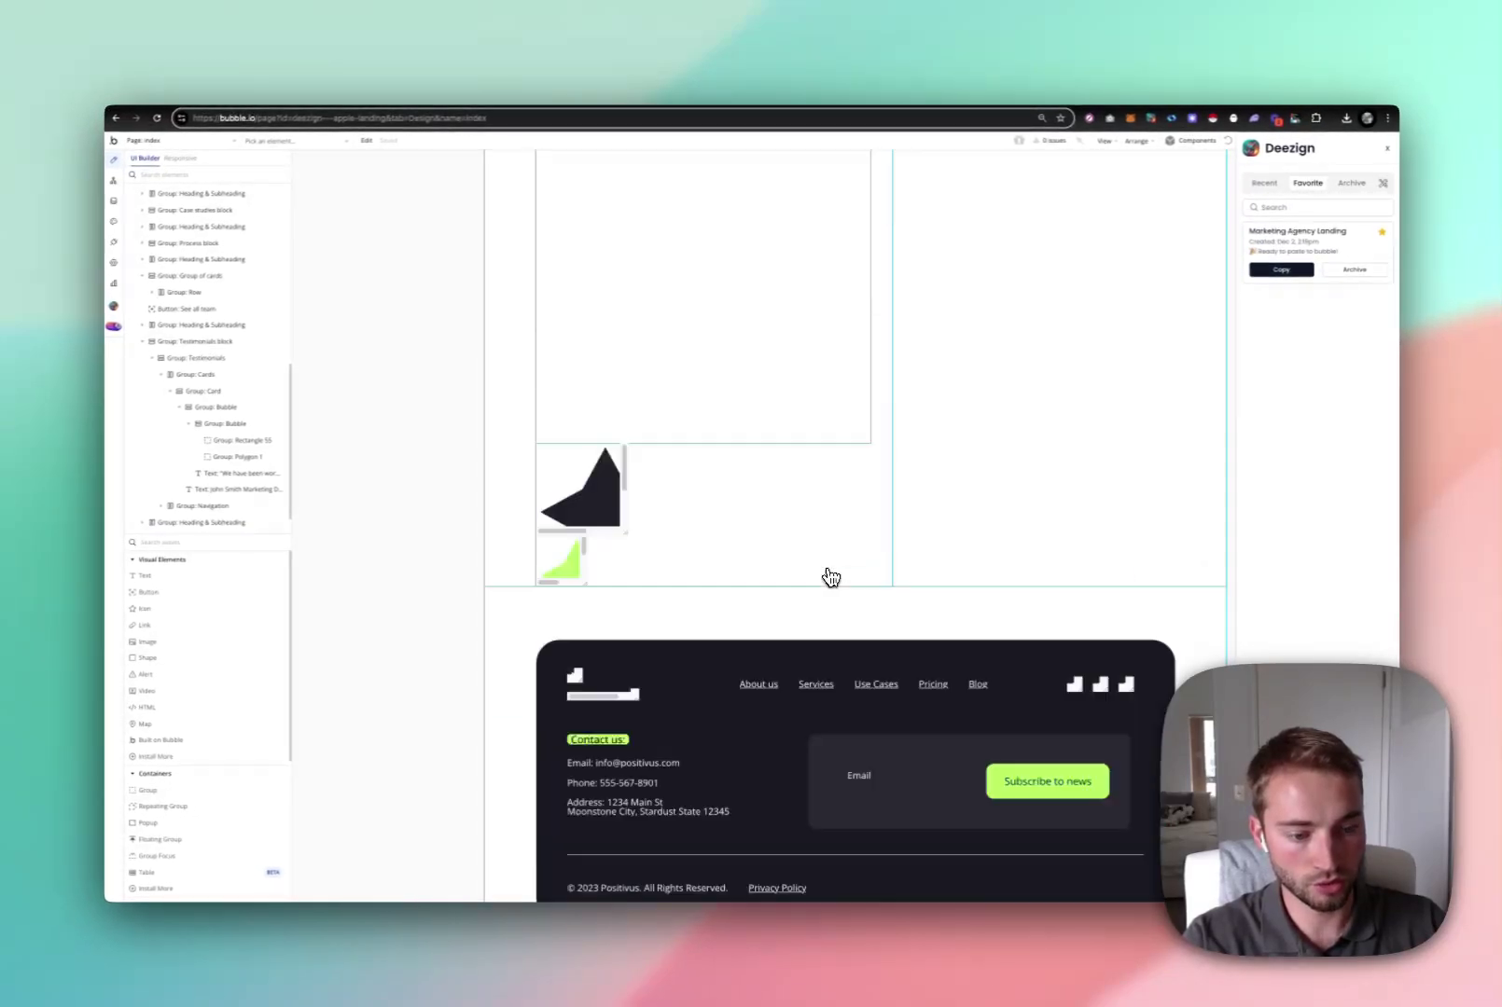
scroll(829, 577, up, 2)
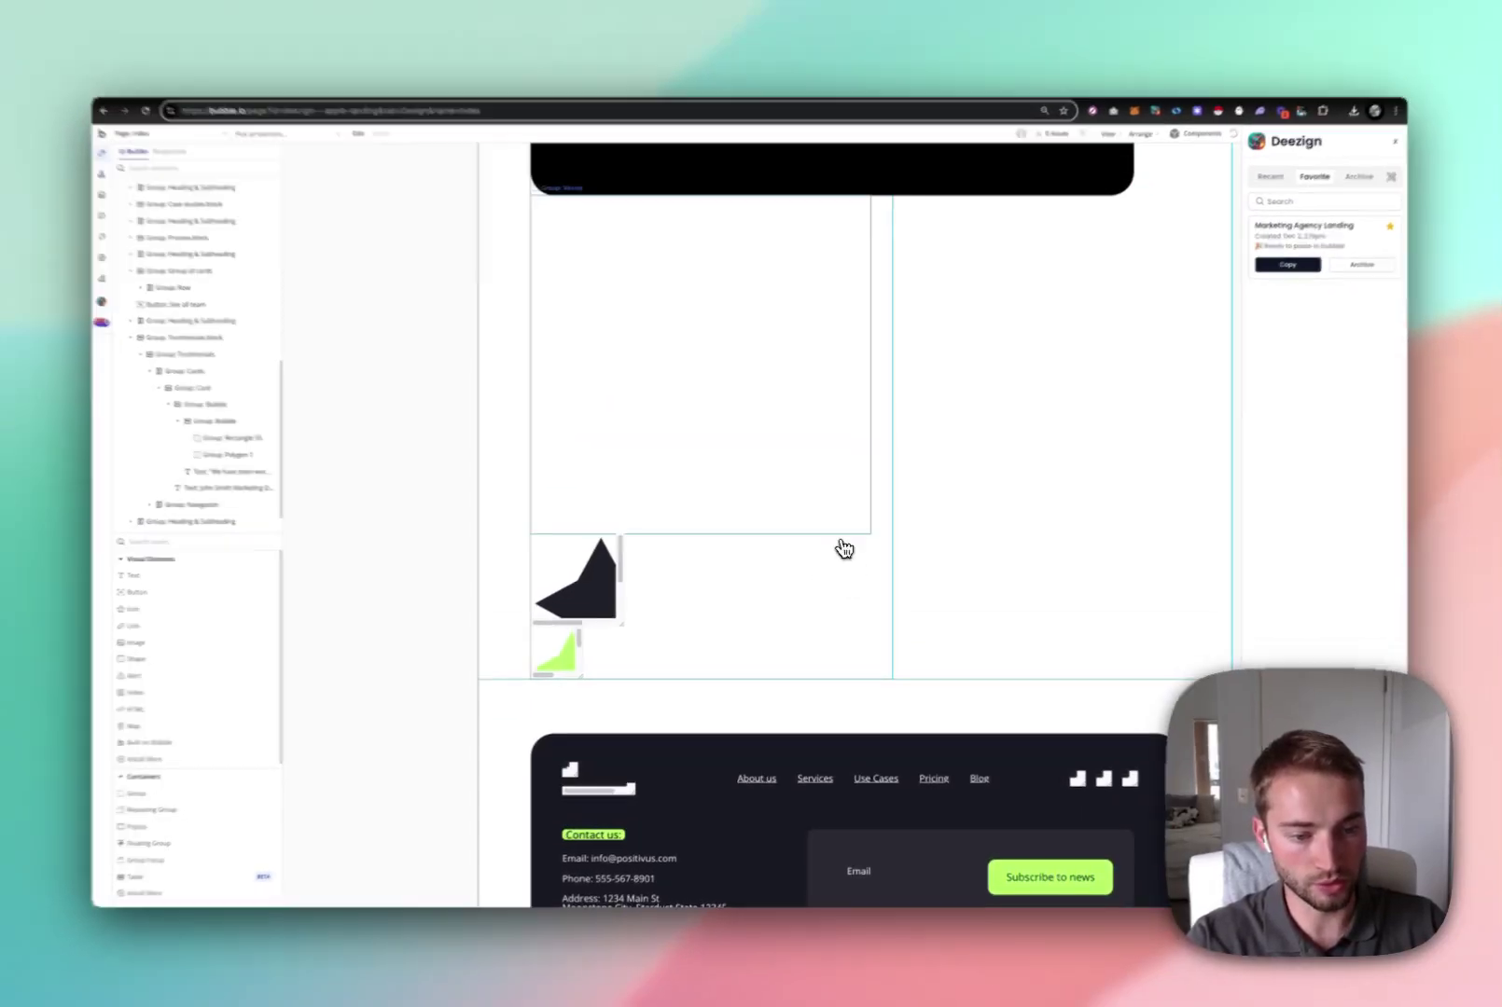
click(845, 549)
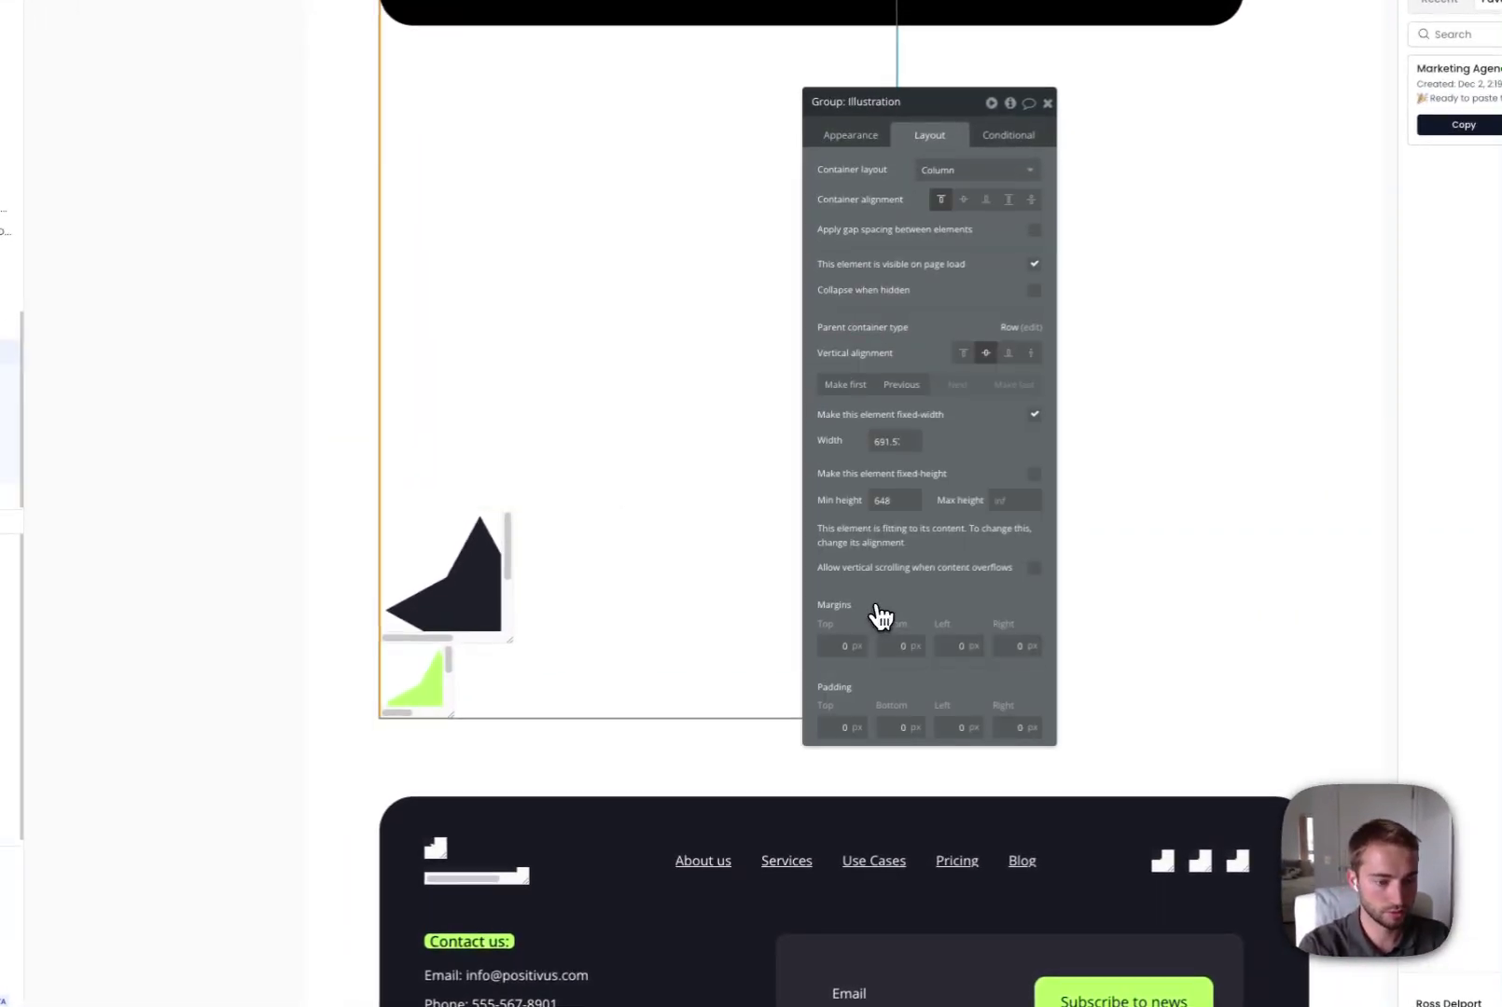
key(Delete)
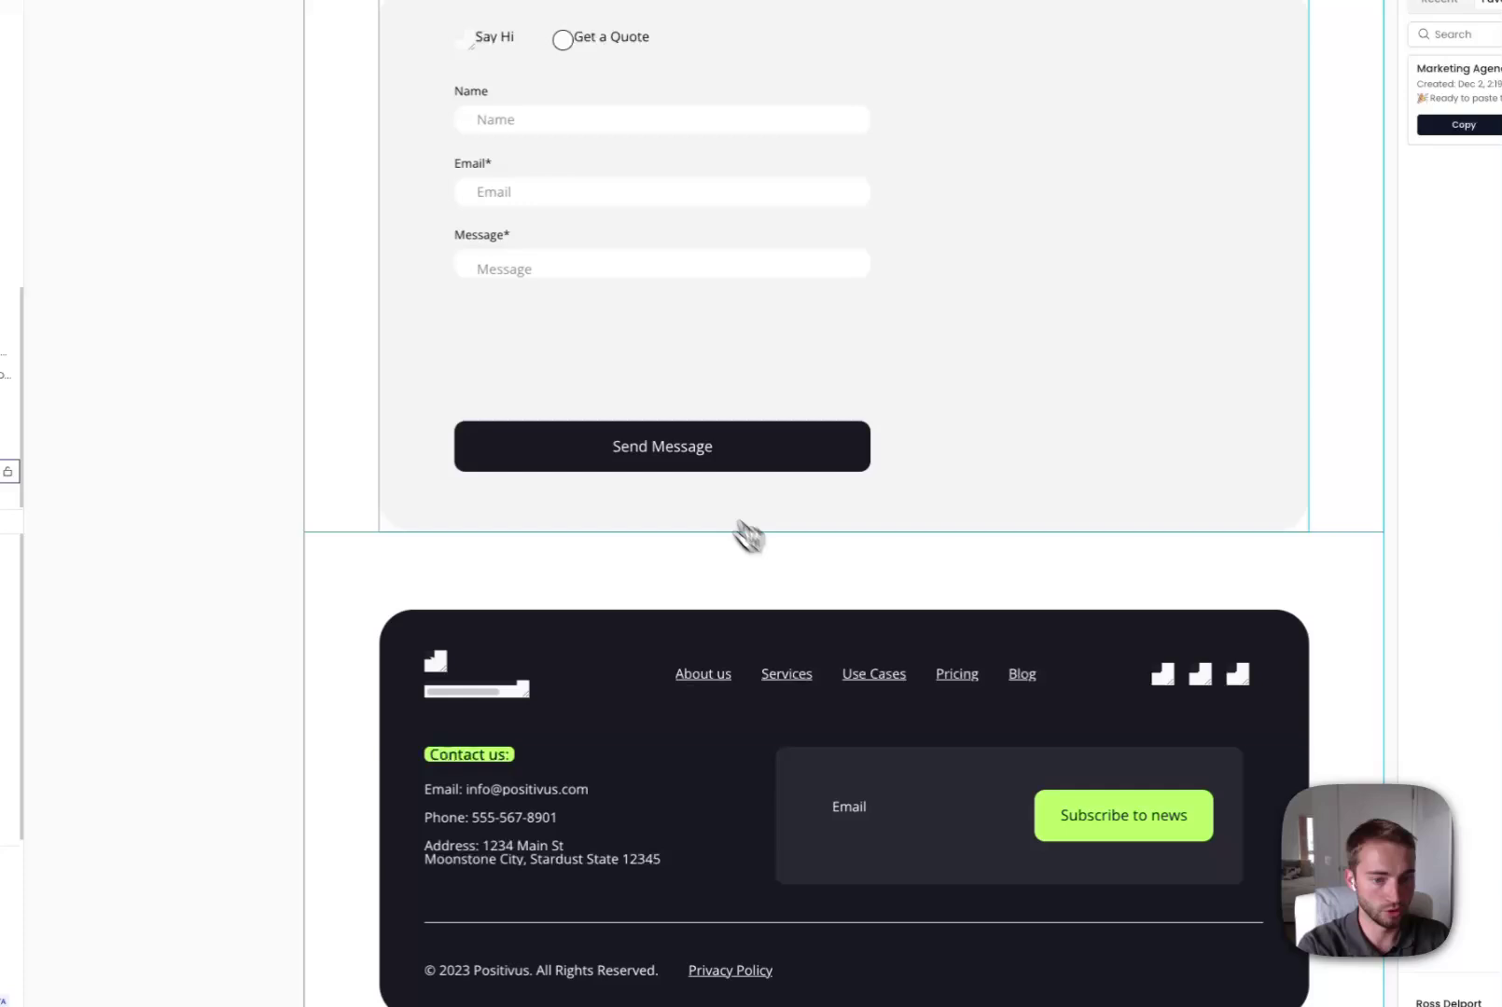
scroll(878, 583, up, 5)
scroll(877, 583, down, 5)
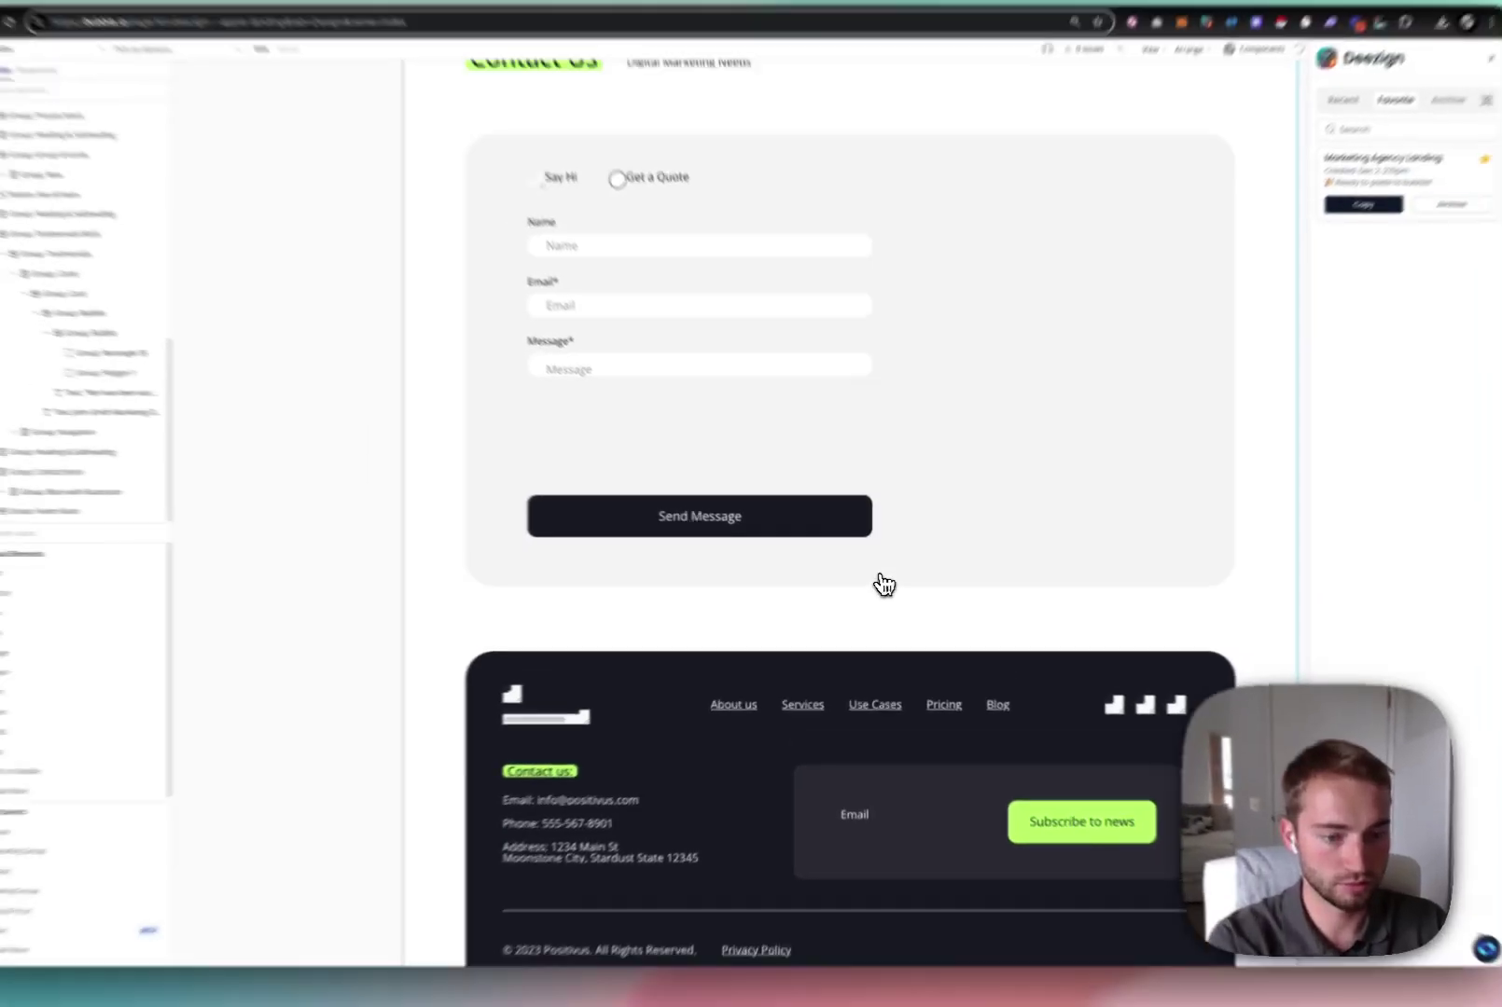
scroll(884, 585, up, 10)
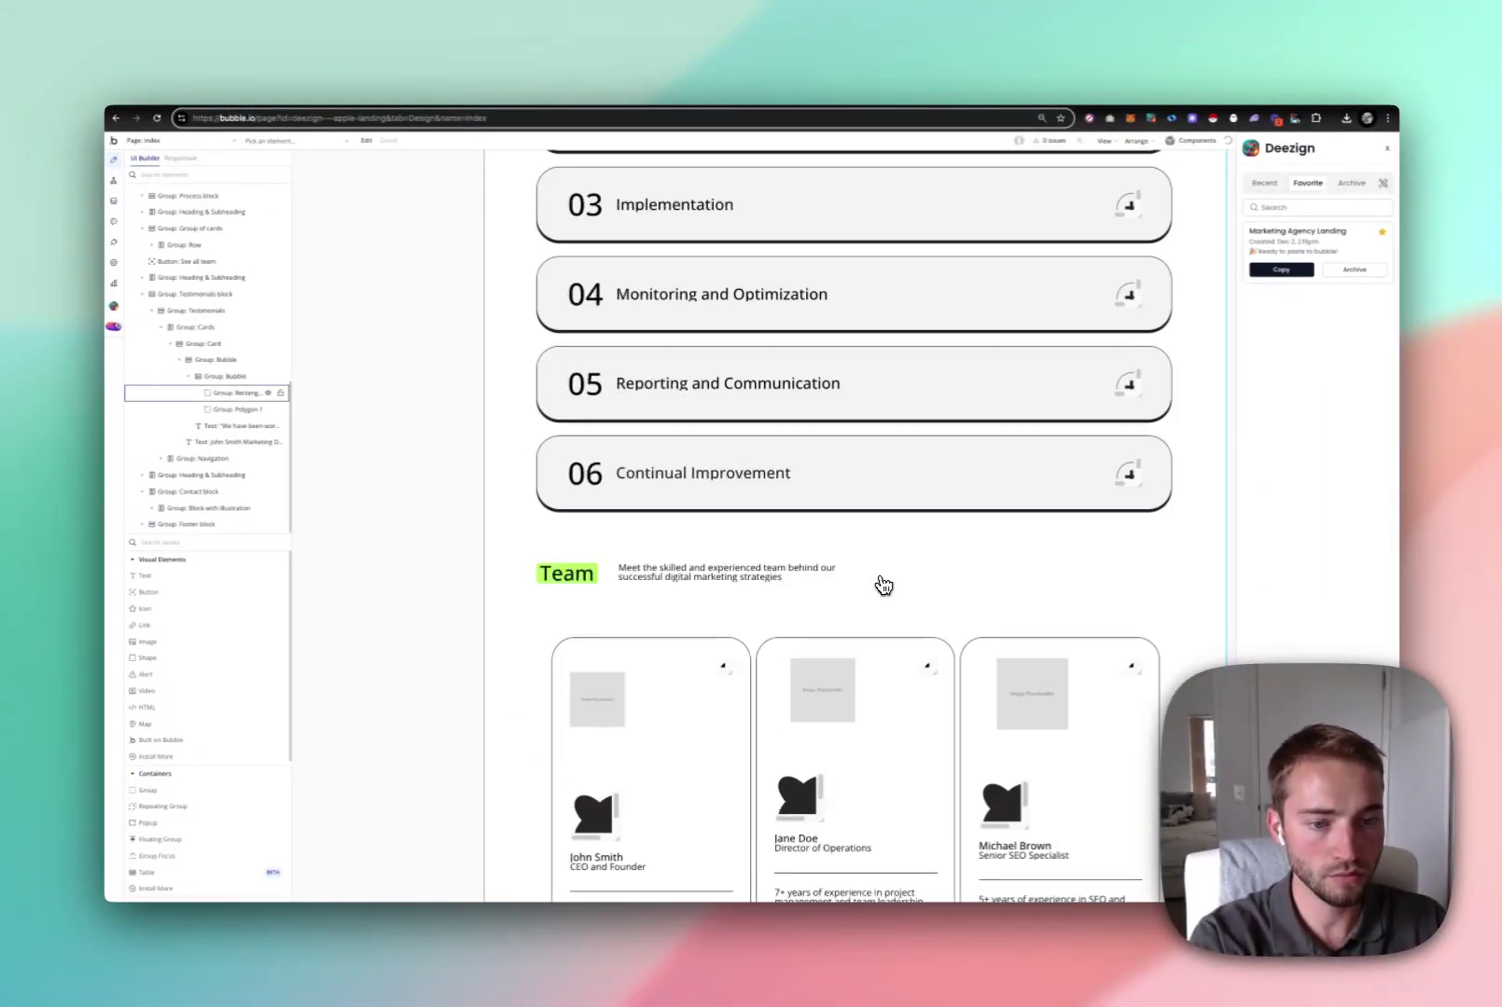
scroll(884, 585, up, 15)
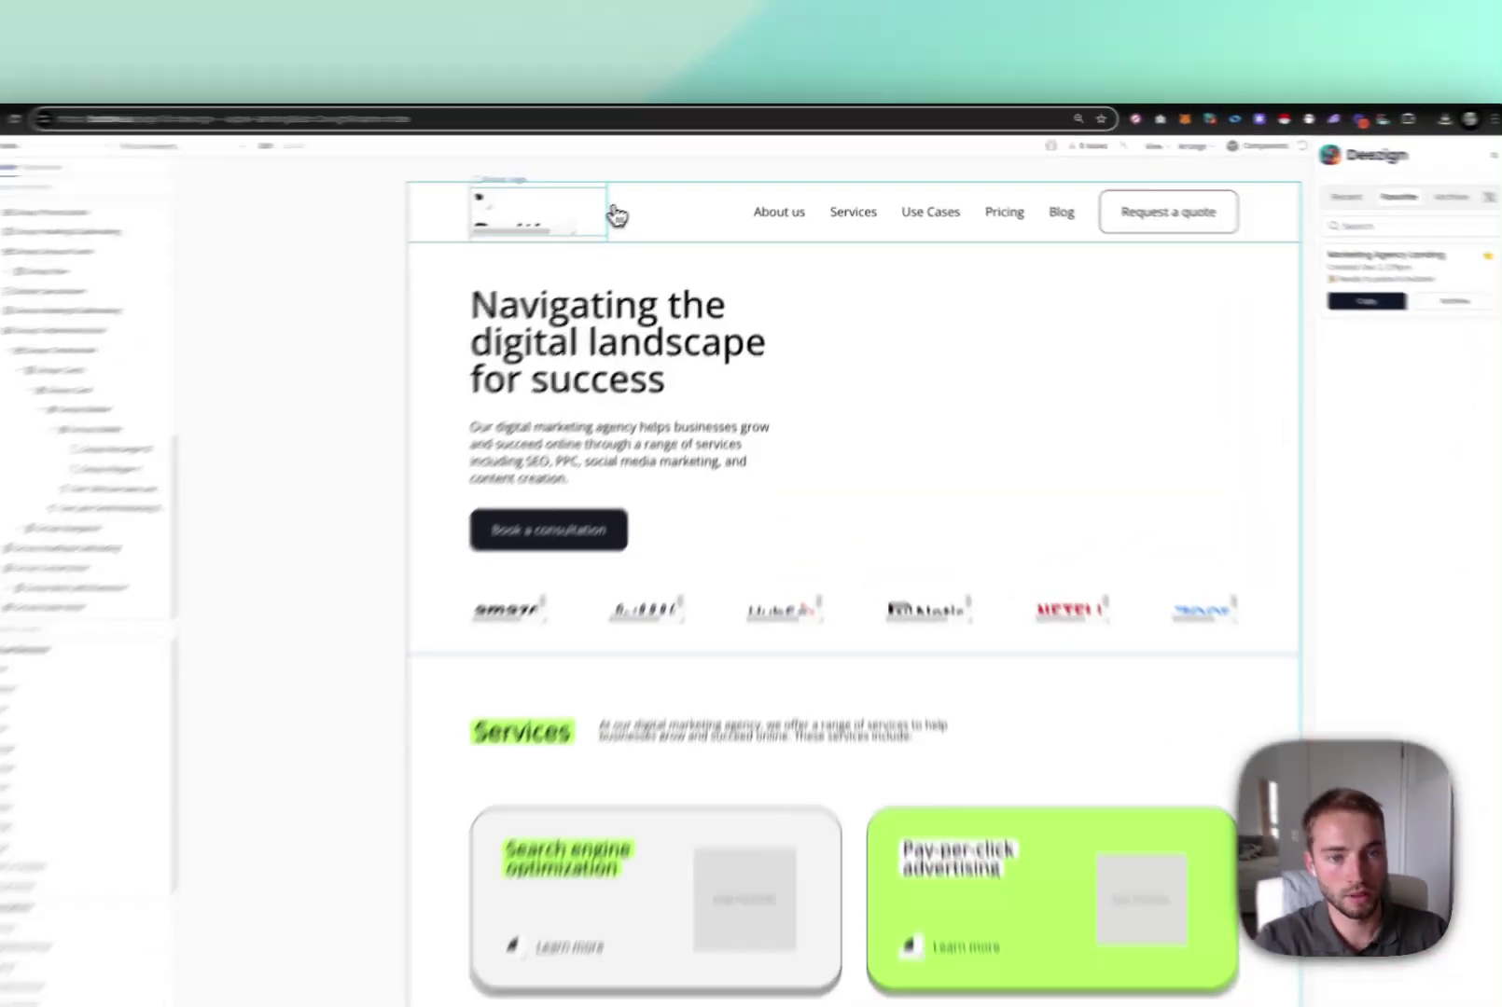
Set the navbar Logo group to centred container alignment with a 0 px gap
double_click(588, 184)
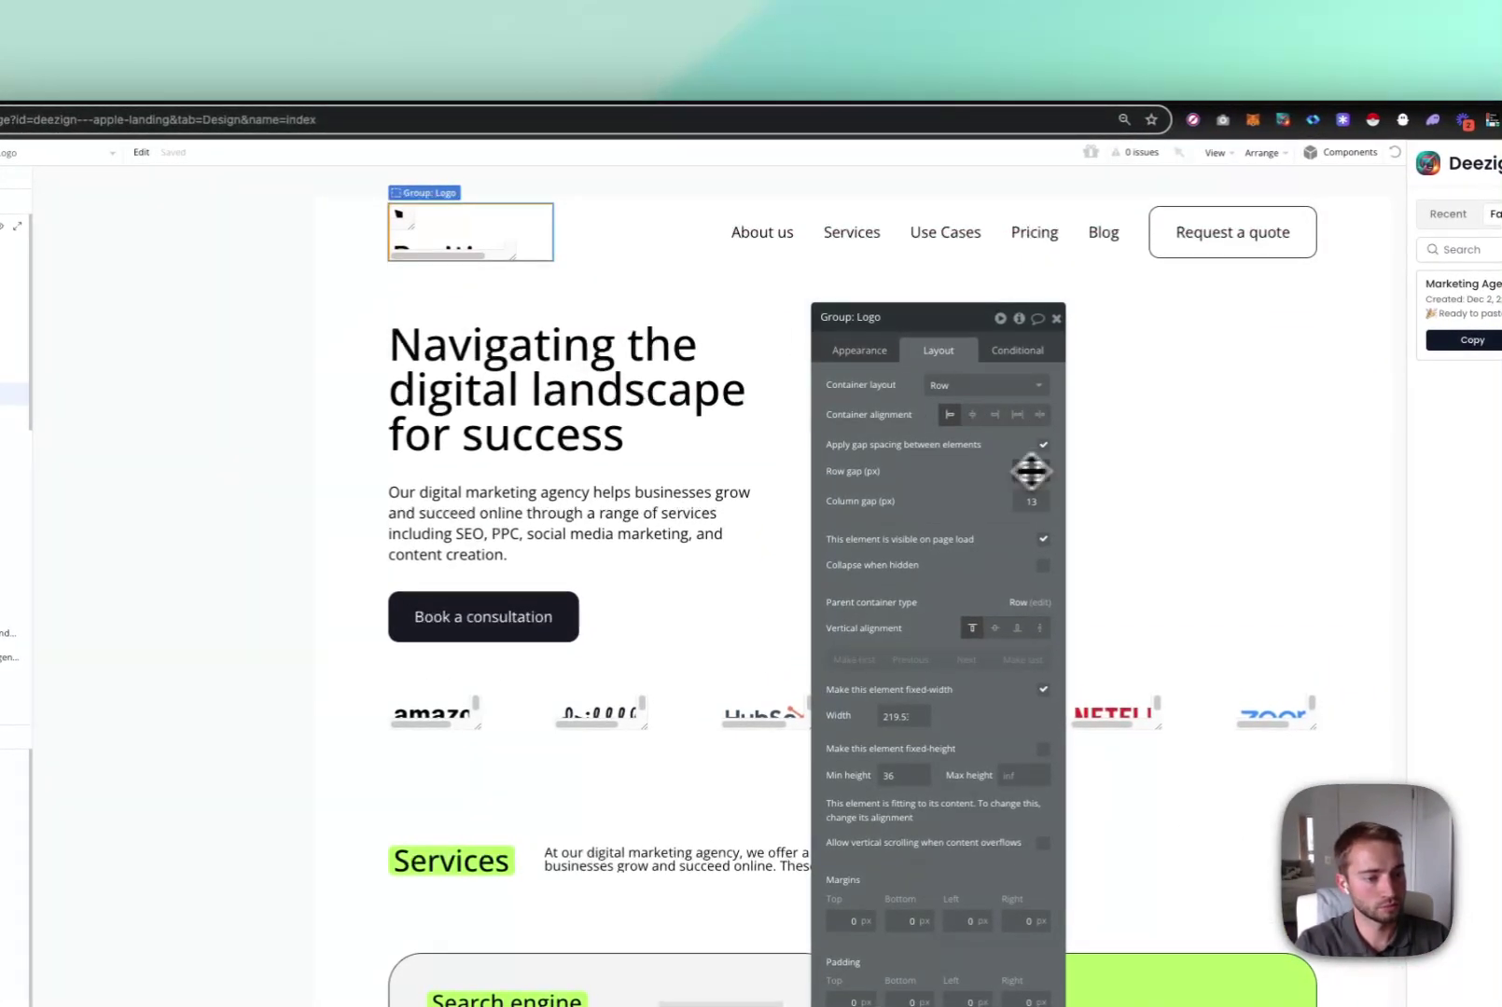
click(971, 417)
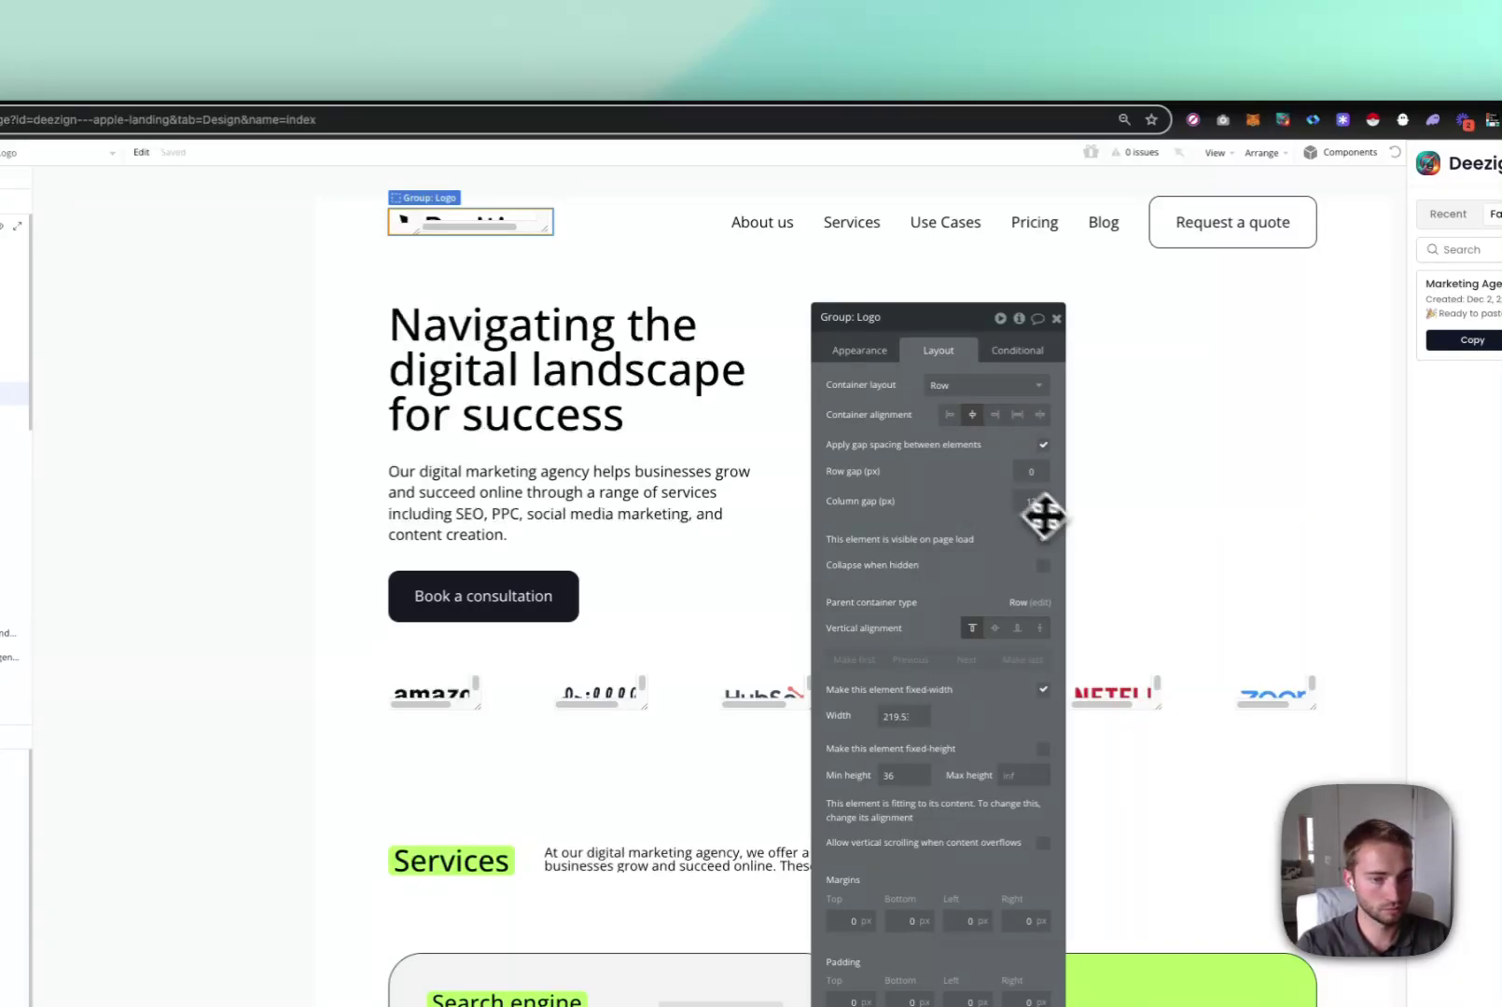
key(Escape)
scroll(970, 578, down, 5)
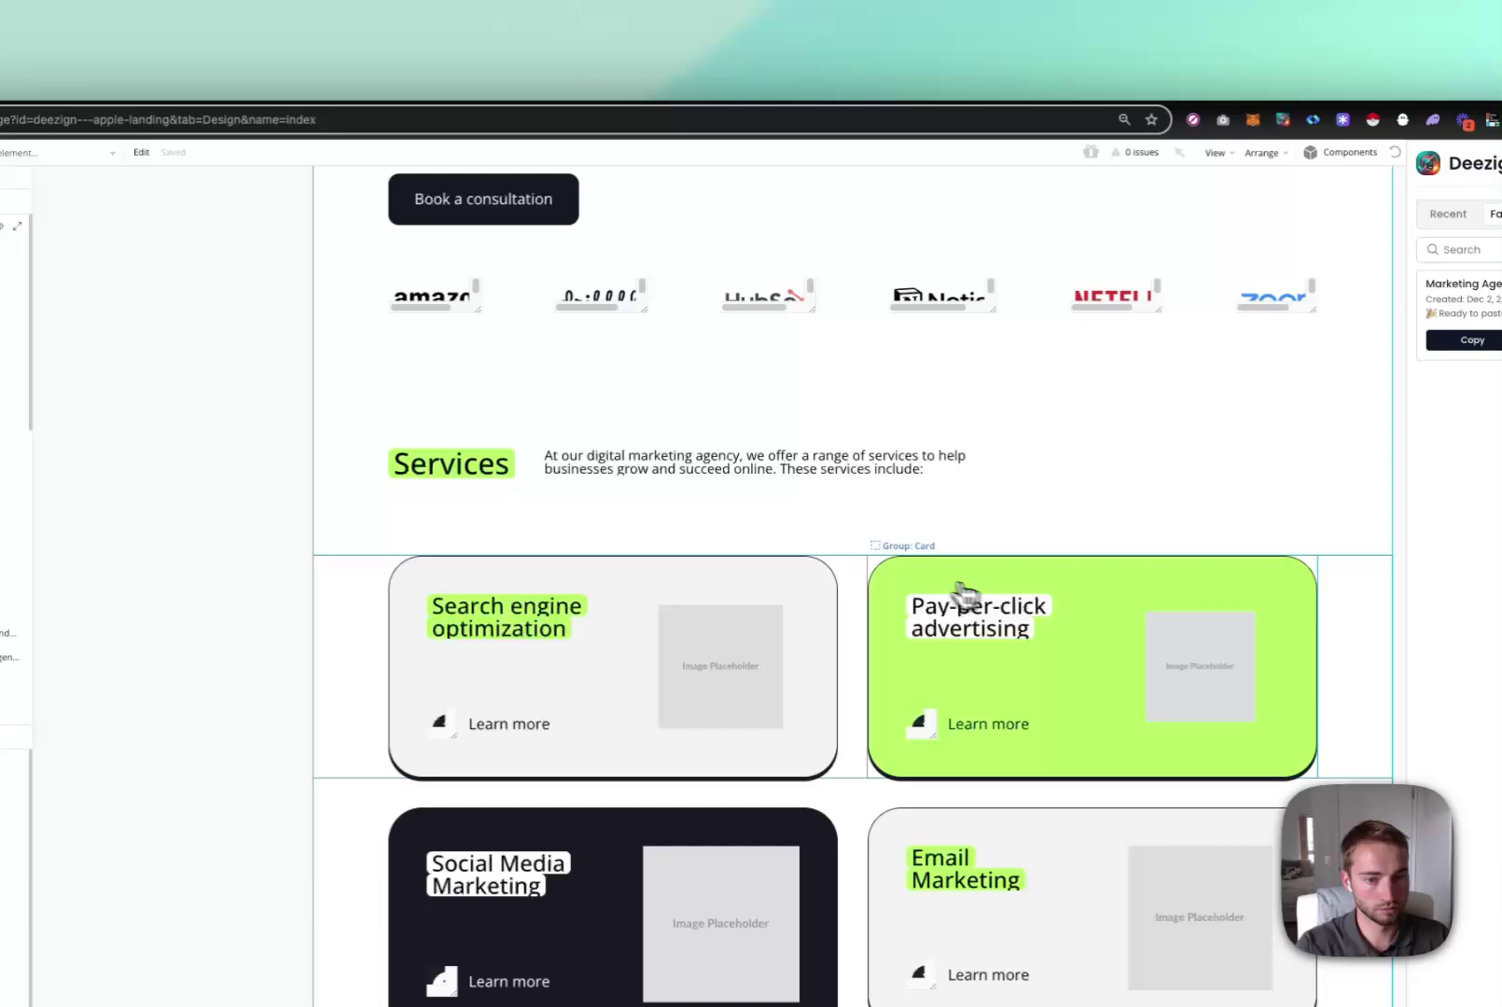
scroll(779, 564, up, 3)
scroll(779, 569, down, 1)
scroll(803, 433, down, 3)
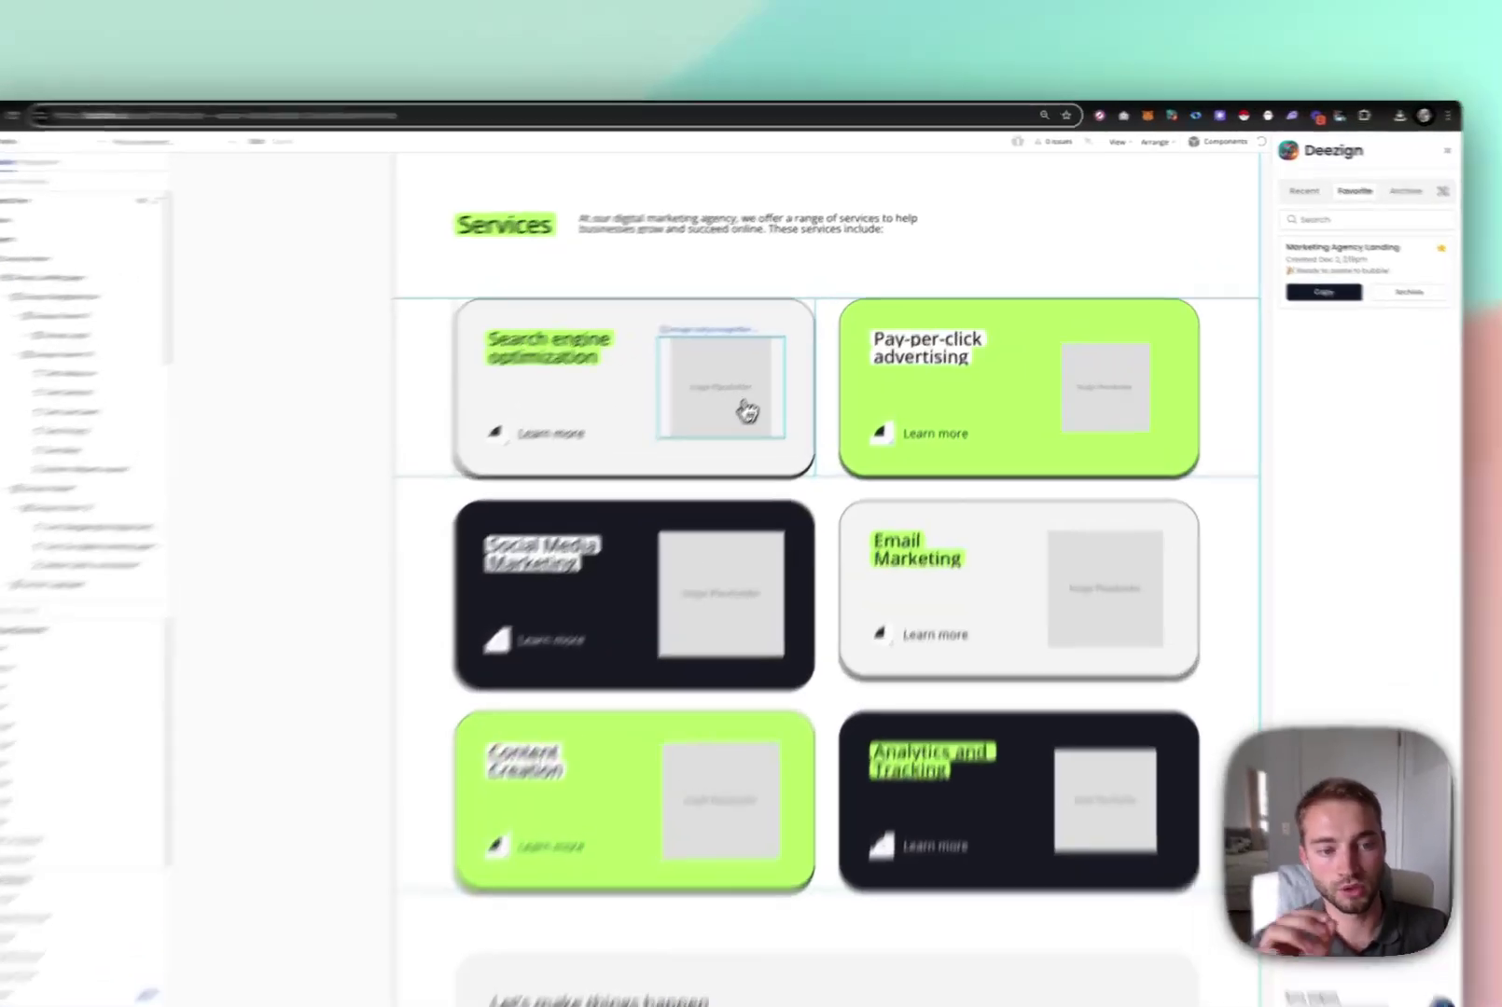
double_click(781, 367)
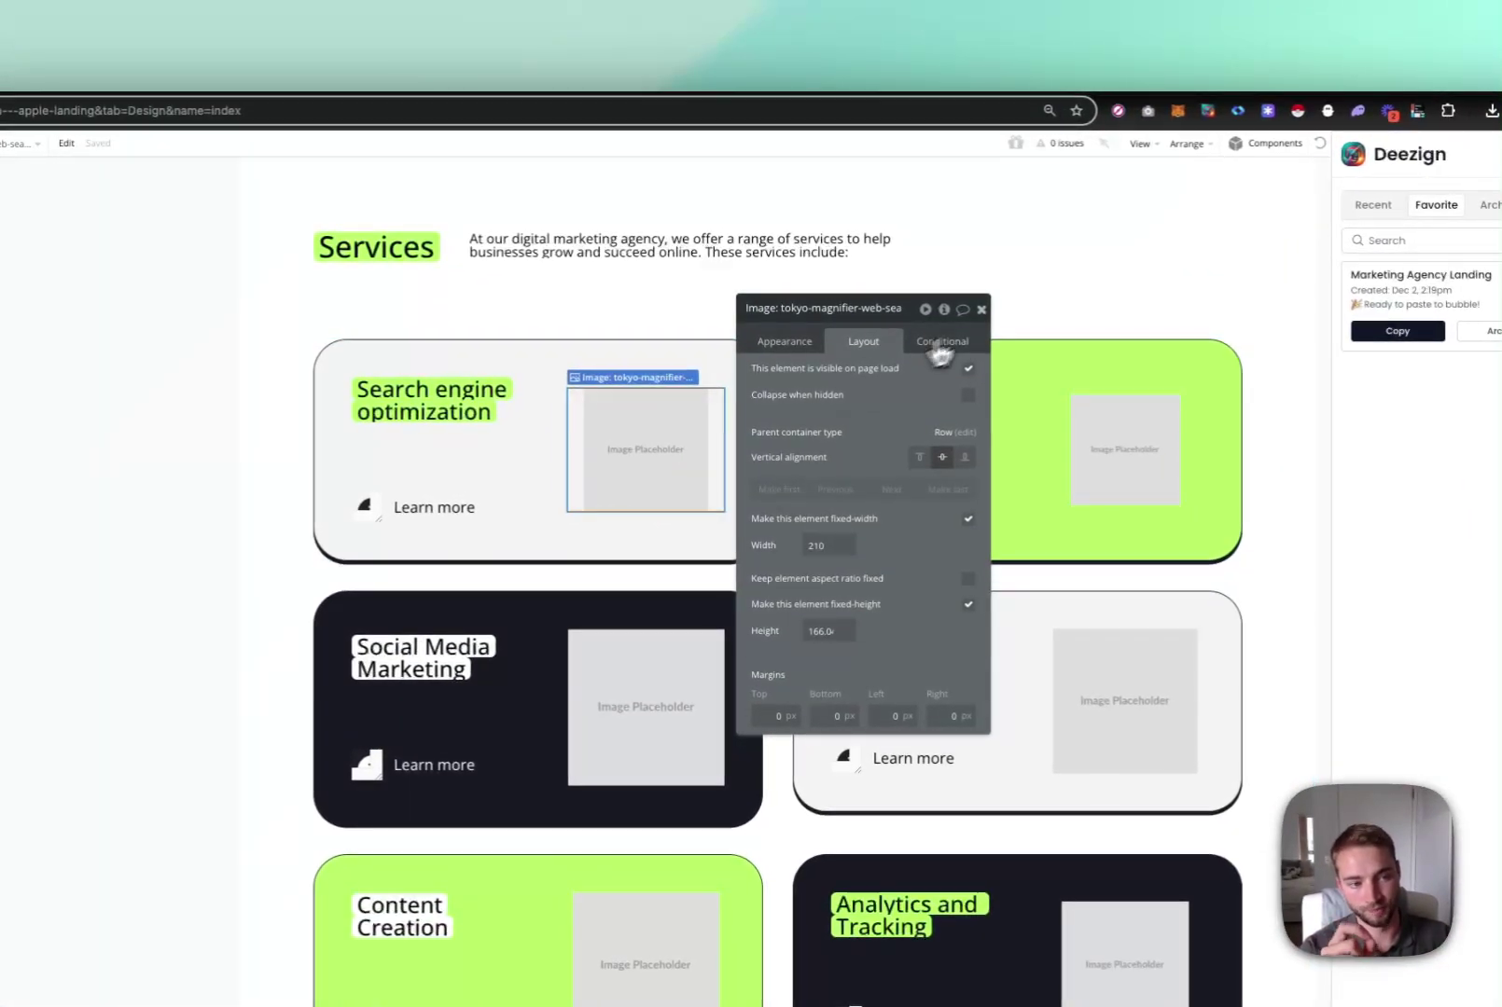
click(981, 308)
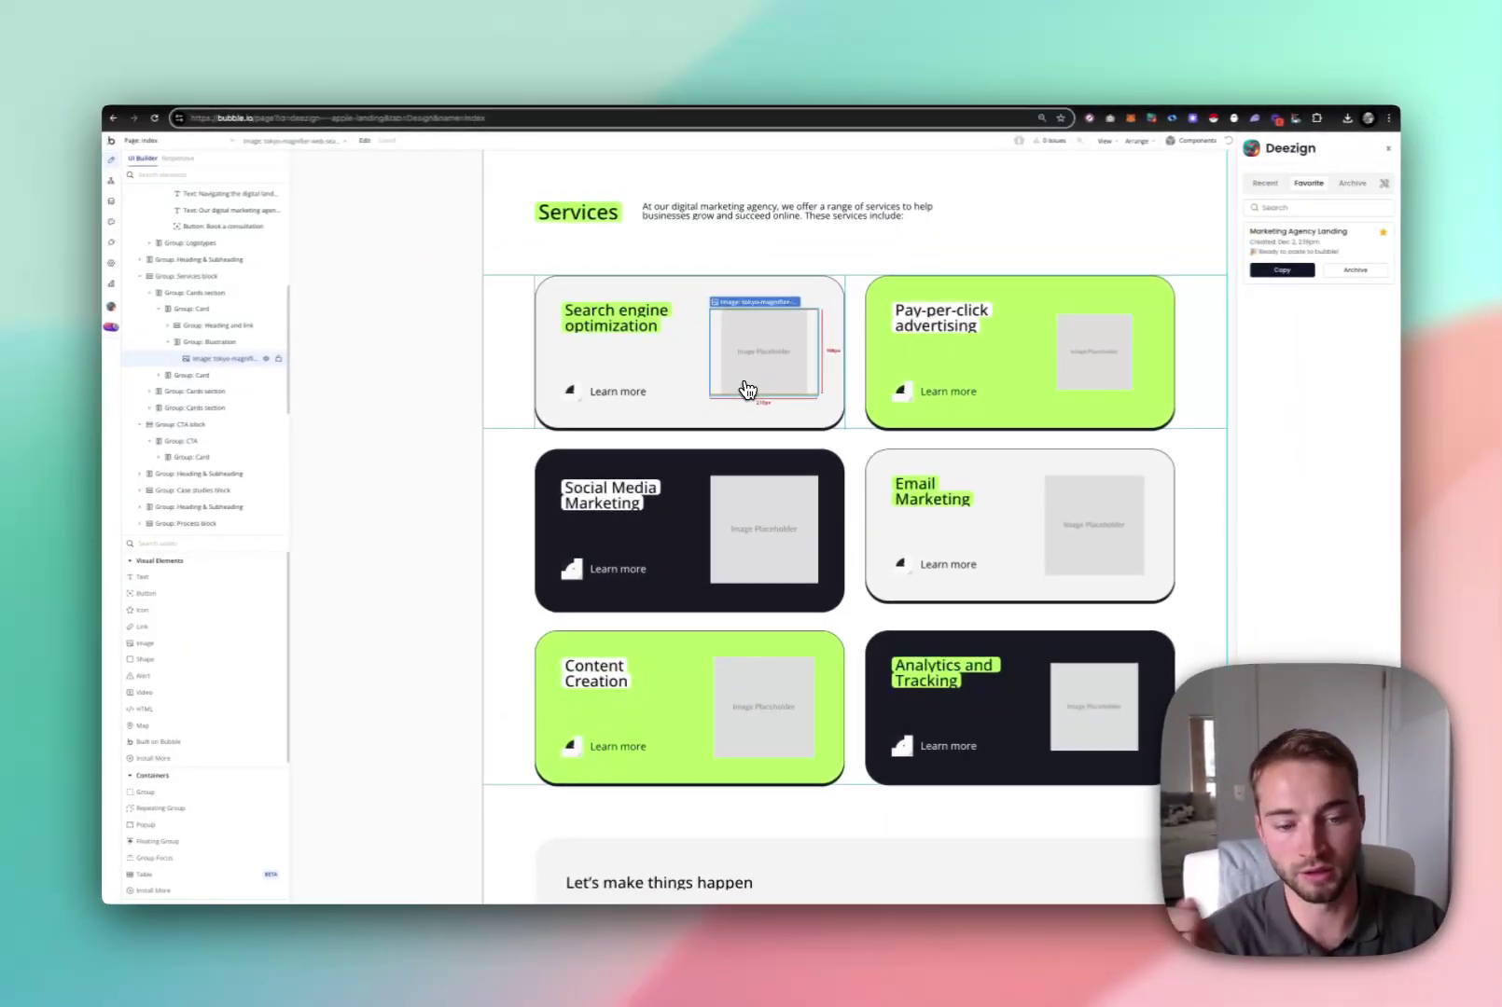
scroll(755, 390, down, 4)
scroll(756, 390, down, 3)
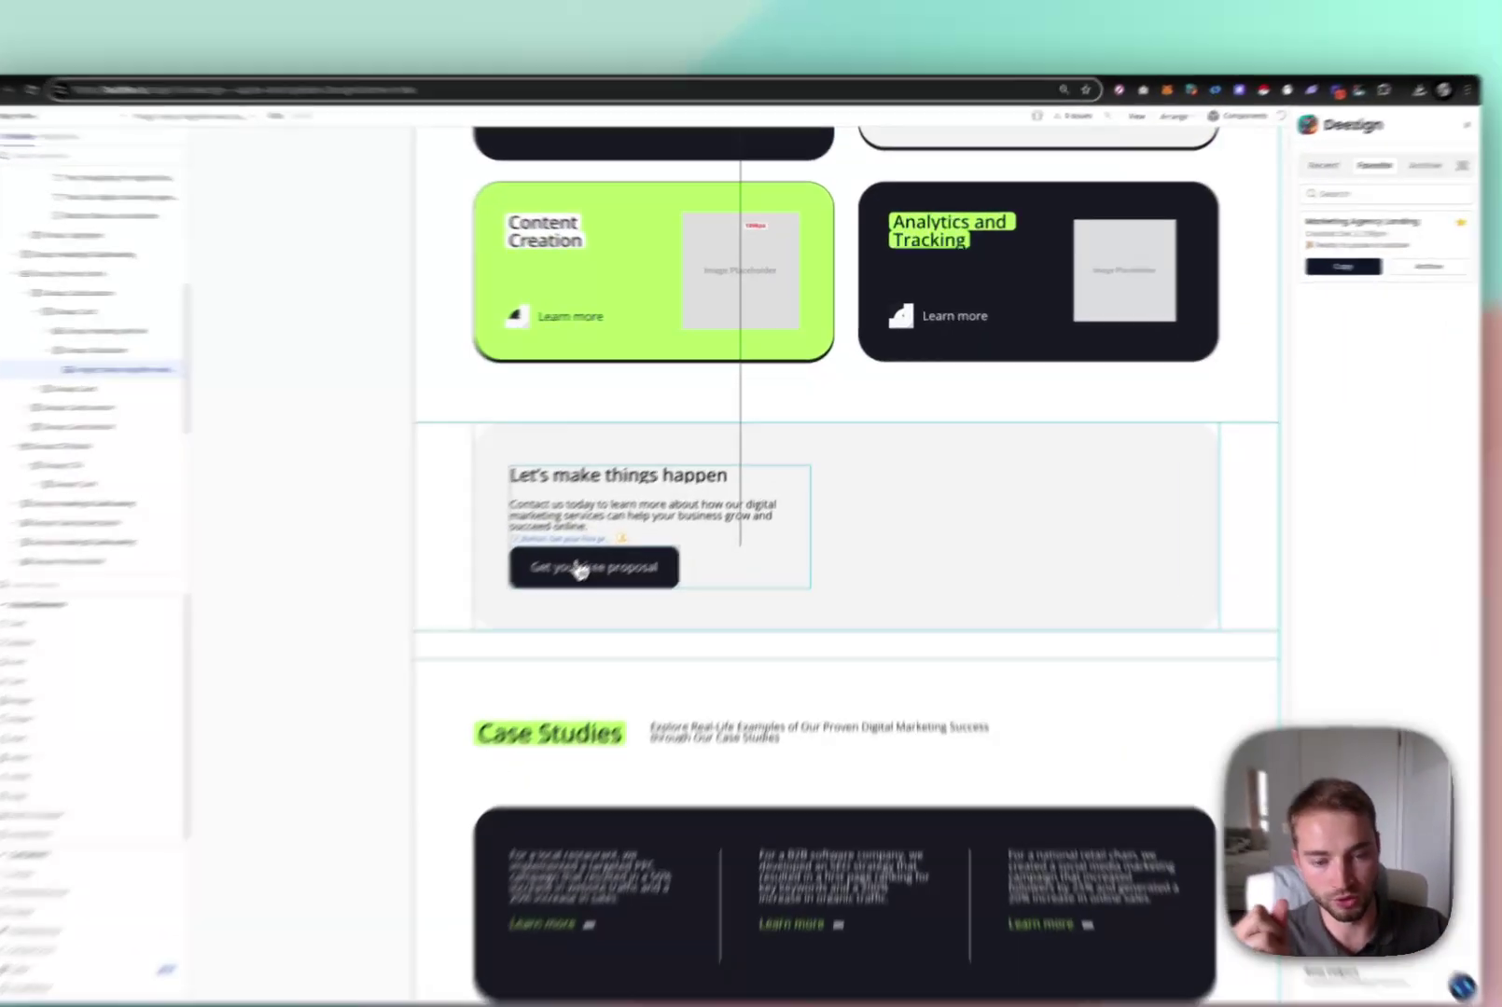
double_click(633, 529)
click(1033, 239)
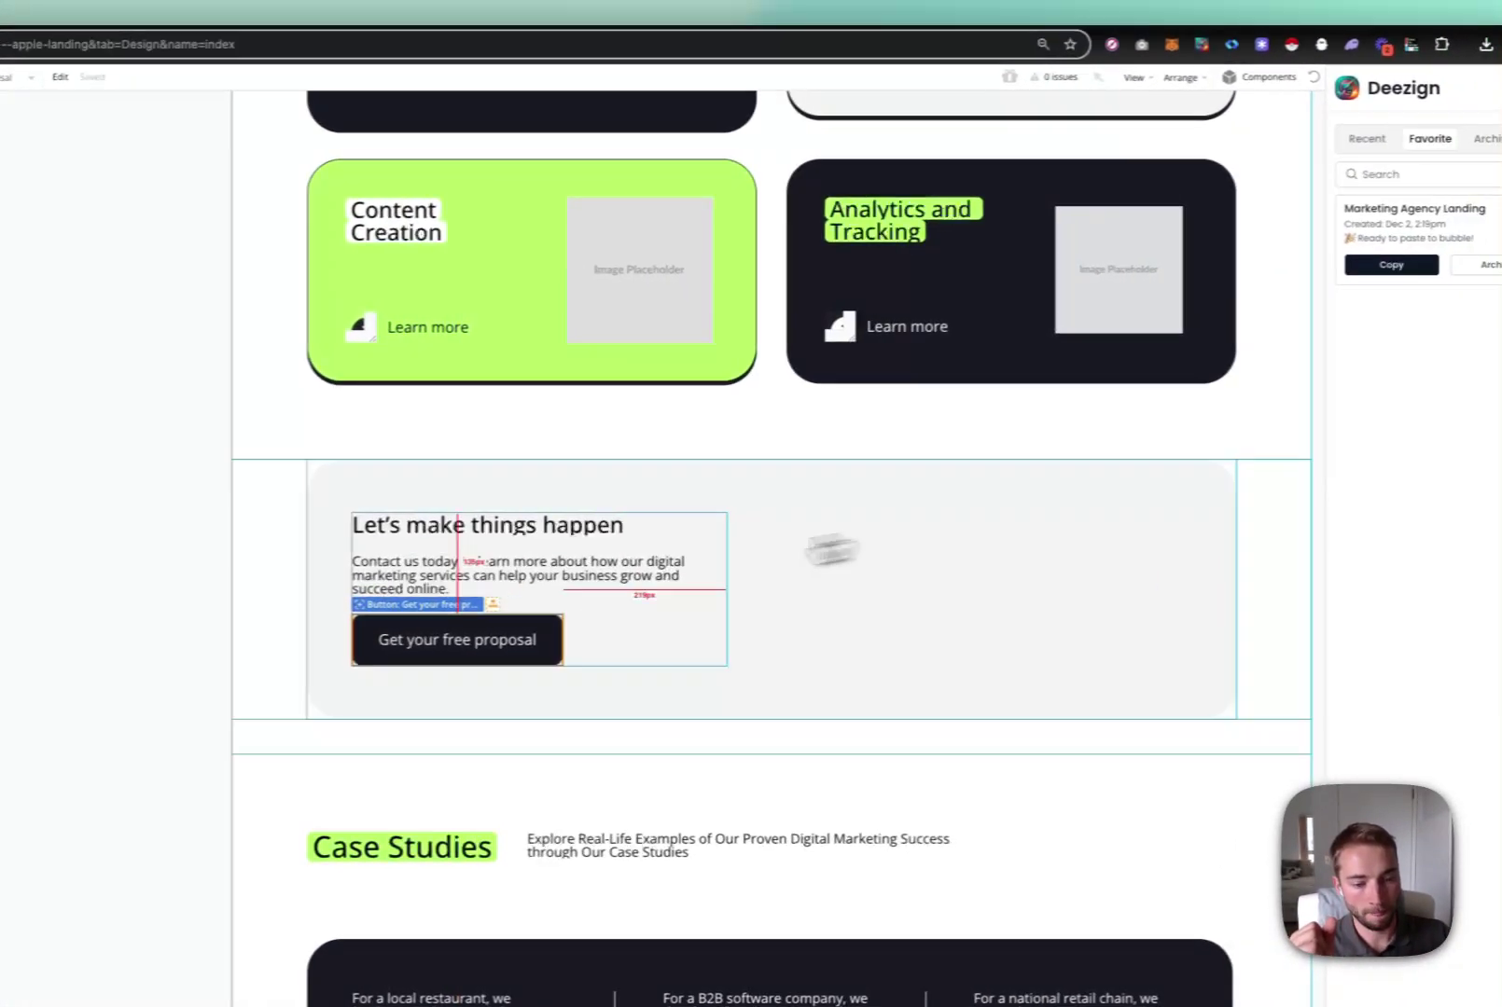
scroll(827, 545, down, 12)
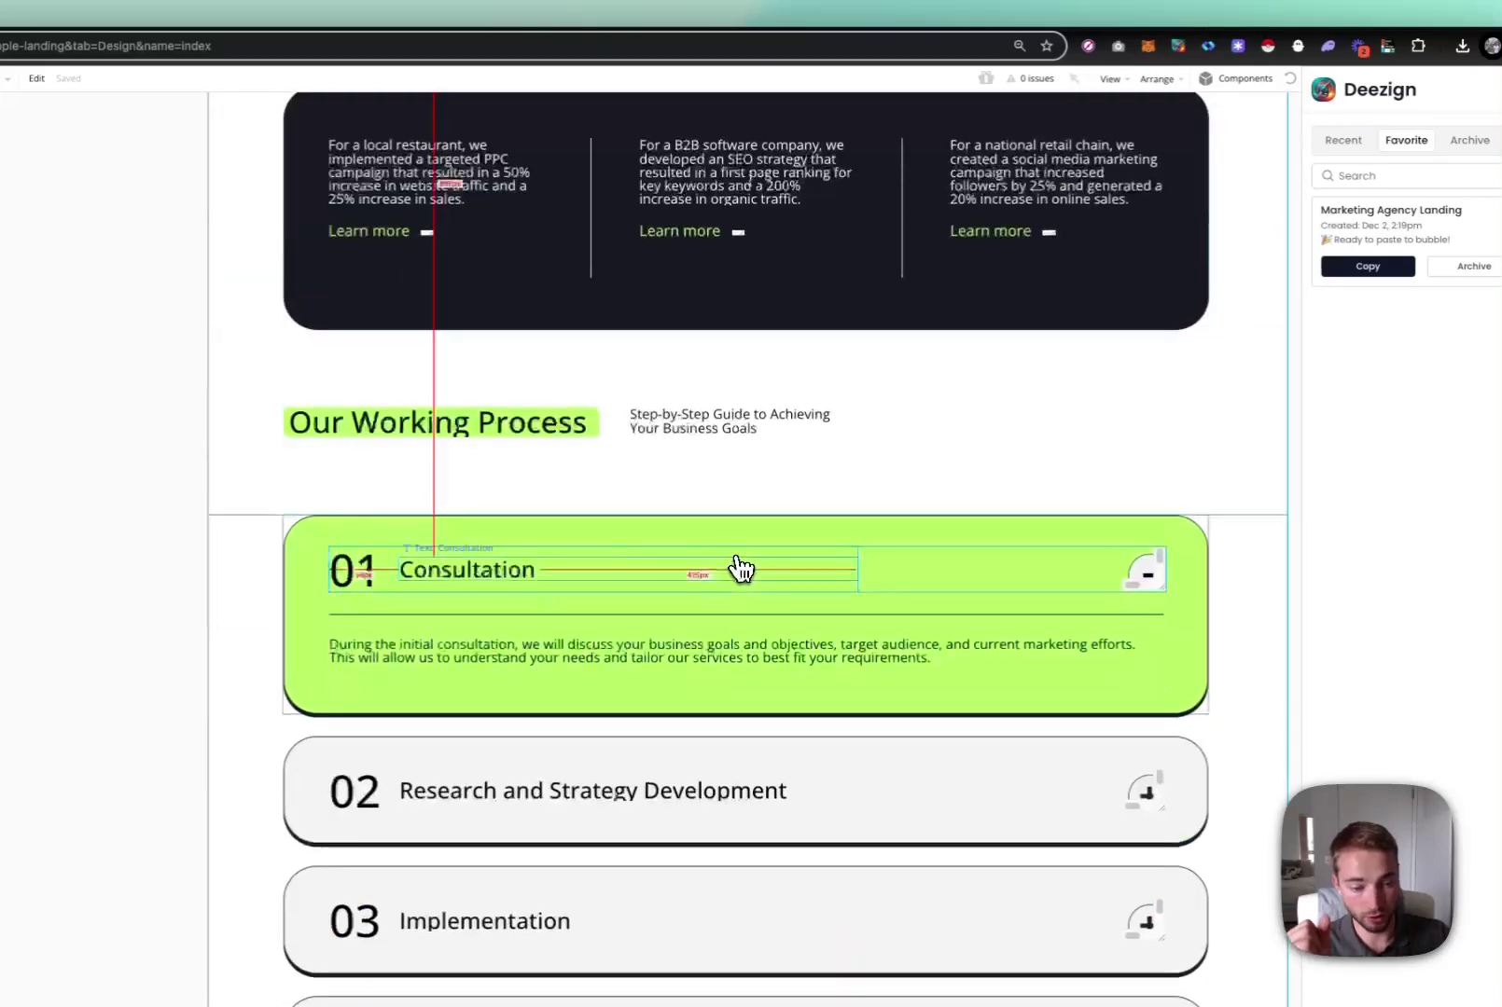
scroll(741, 568, down, 10)
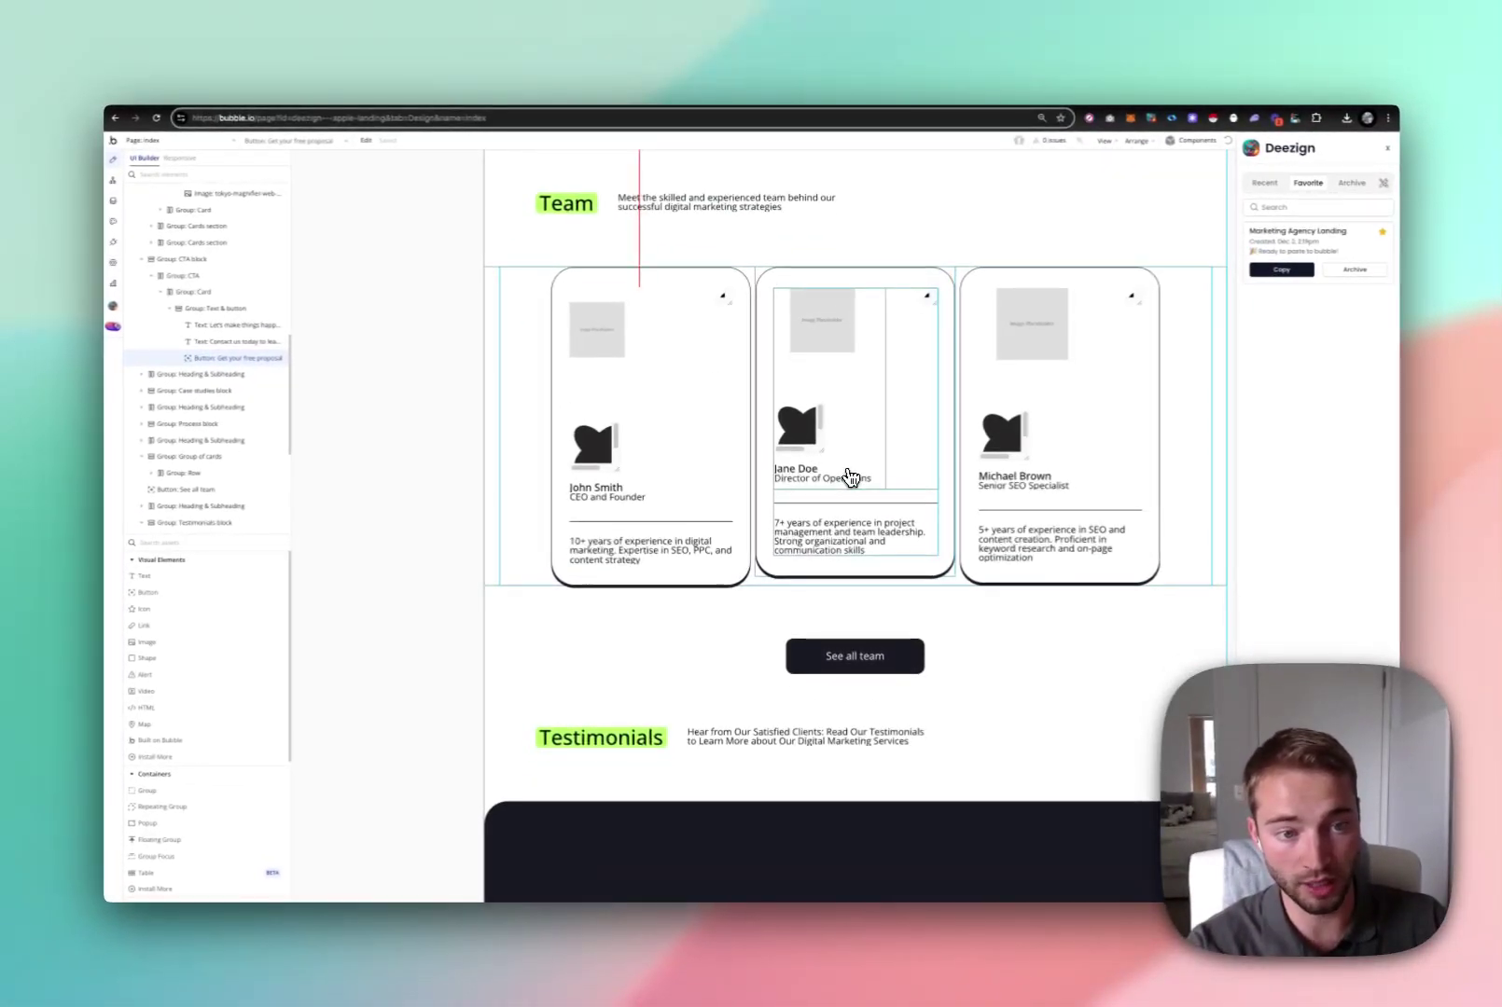
scroll(851, 477, down, 3)
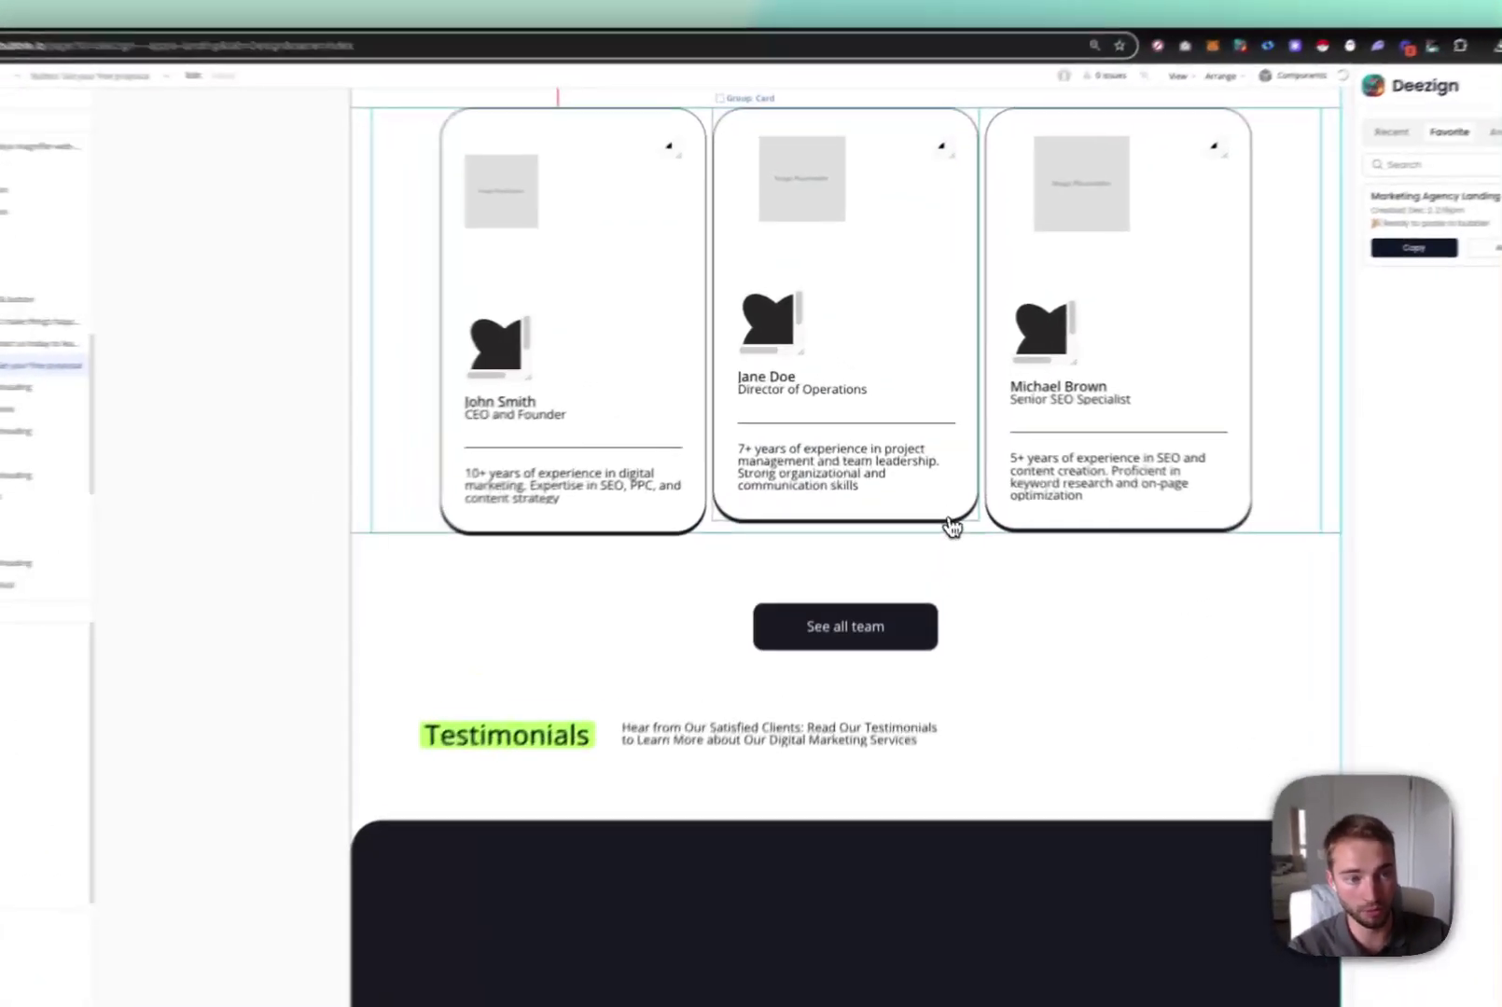
Inspect the layouts of the Jane Doe team card, See all team button and Rectangle 55
double_click(932, 482)
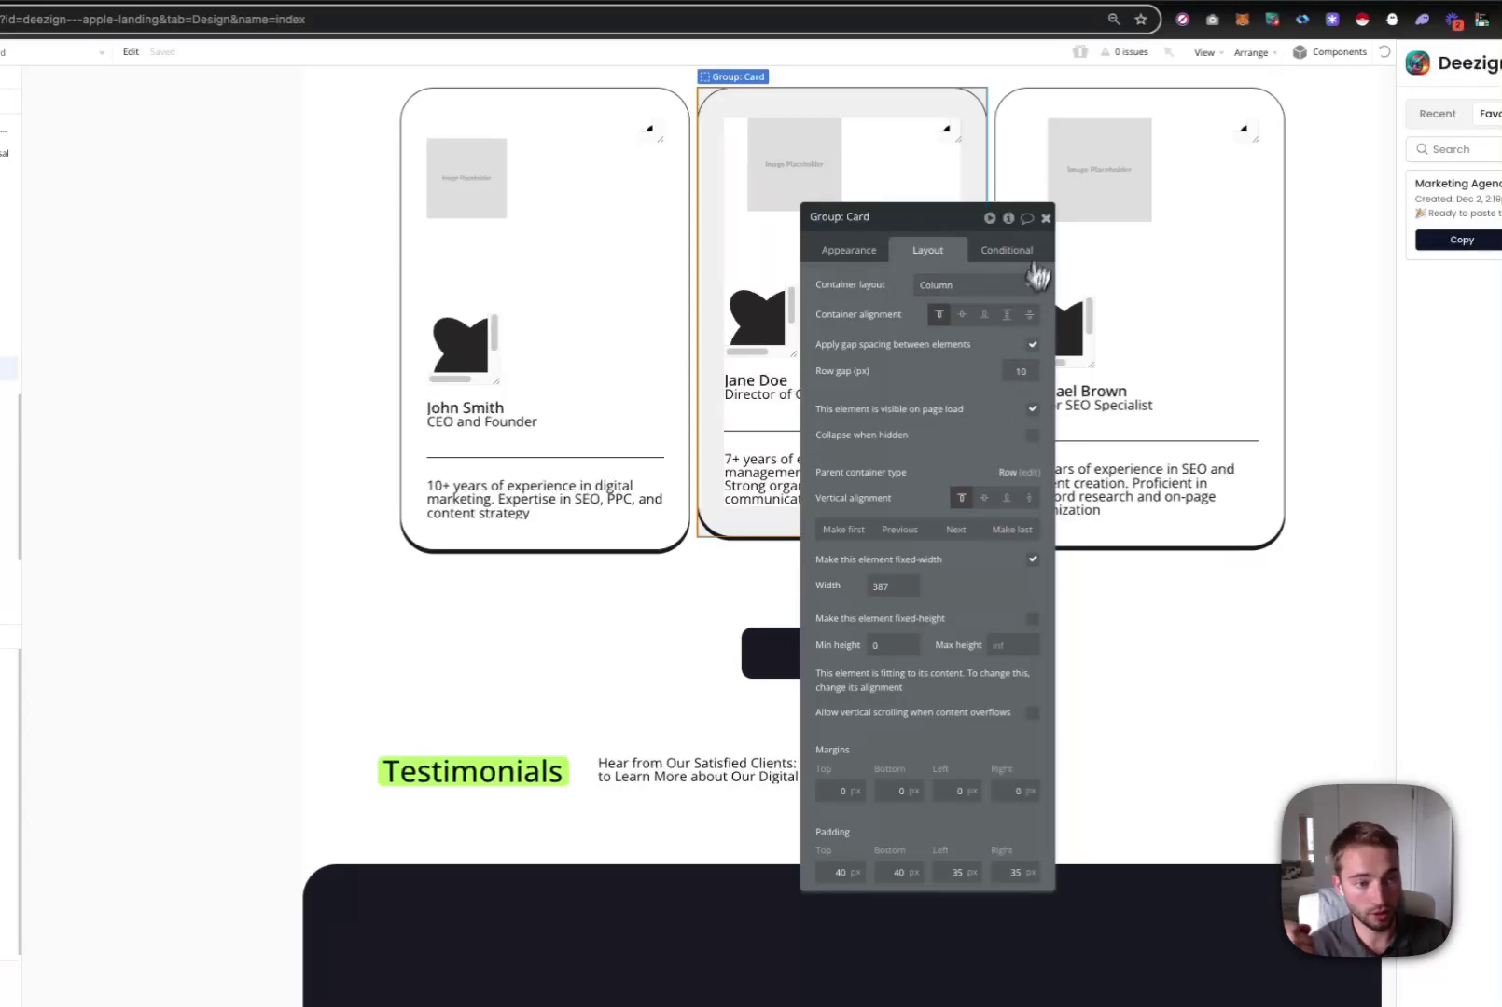
key(Escape)
scroll(940, 694, down, 3)
double_click(842, 369)
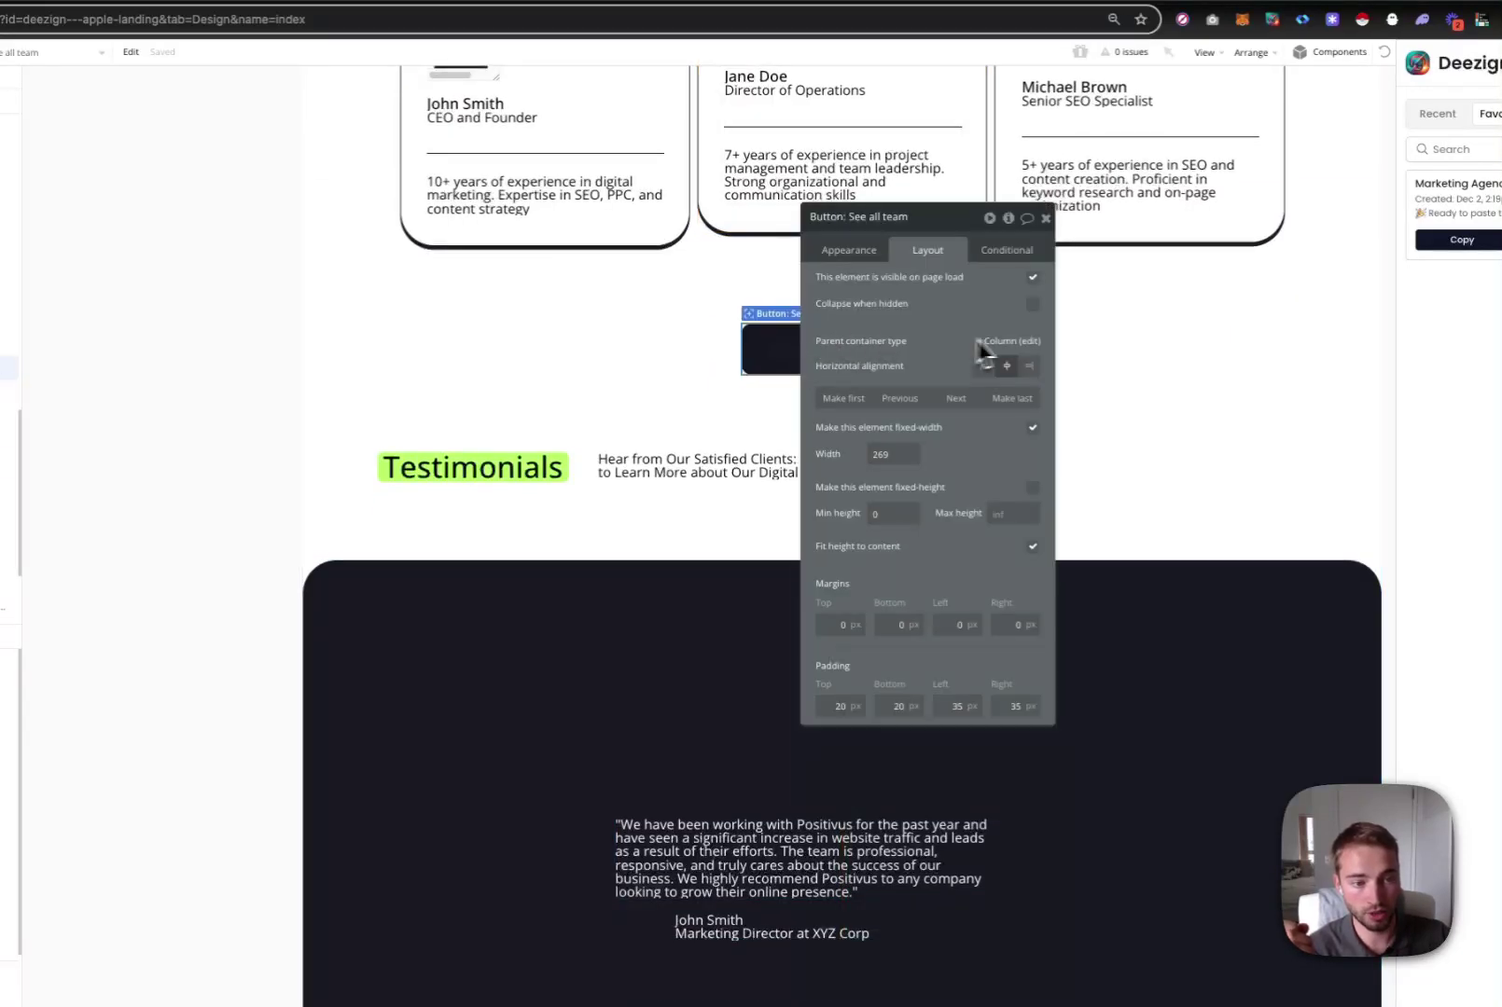
click(1046, 220)
scroll(1000, 545, down, 3)
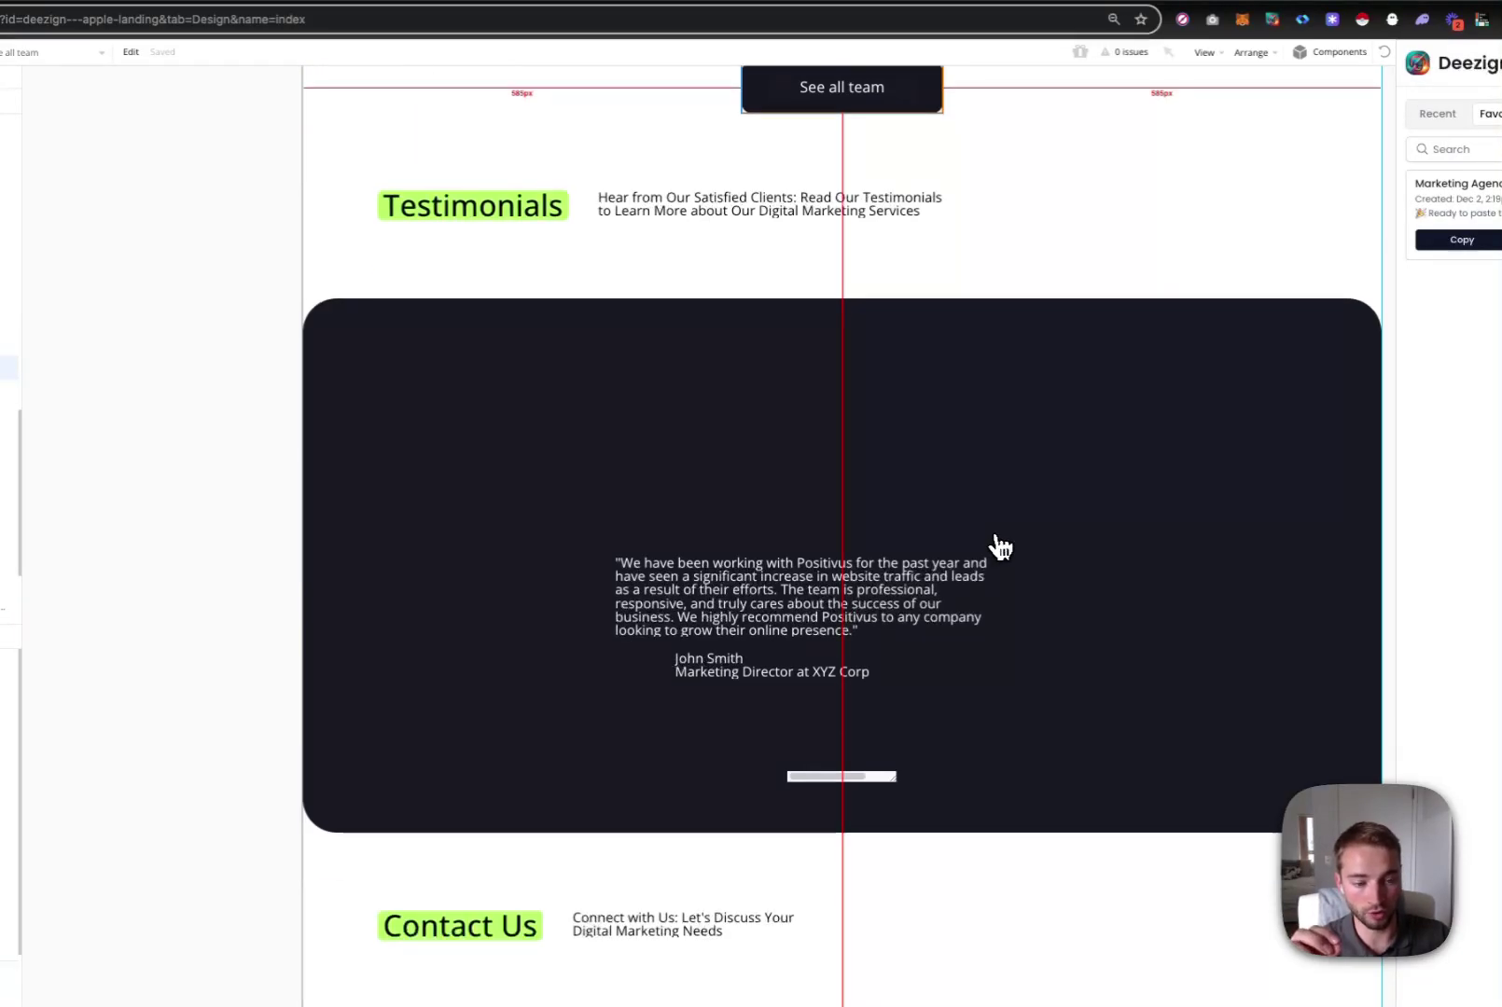
double_click(780, 420)
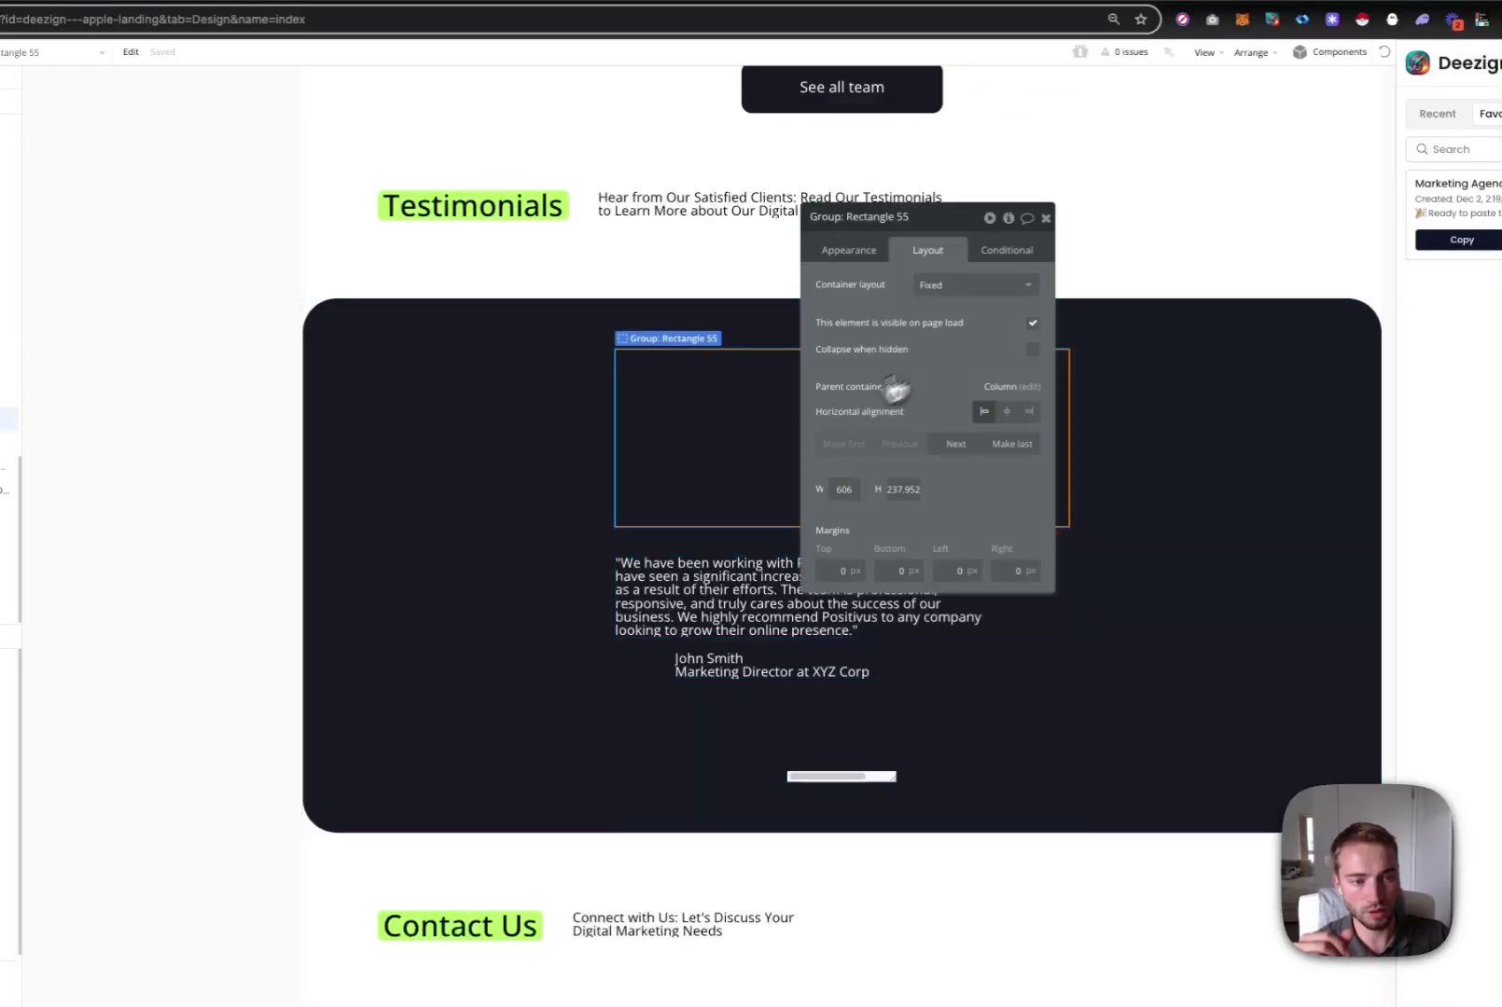
click(1044, 219)
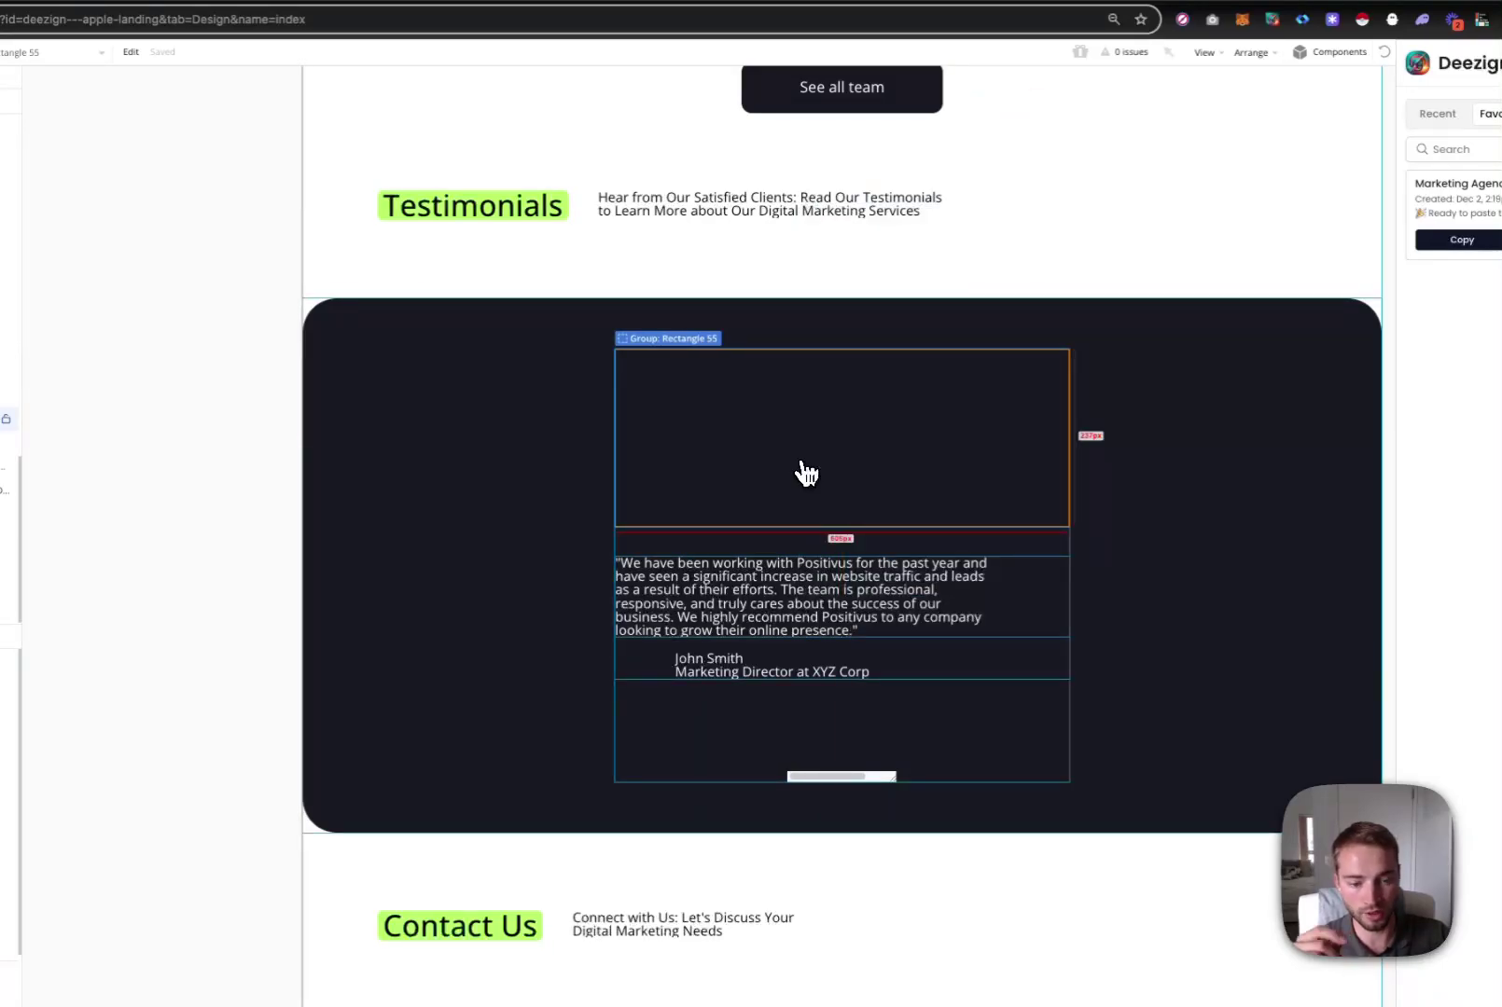
Centre the contact Form inside its parent Block with illustration group
scroll(807, 474, down, 6)
scroll(546, 573, down, 2)
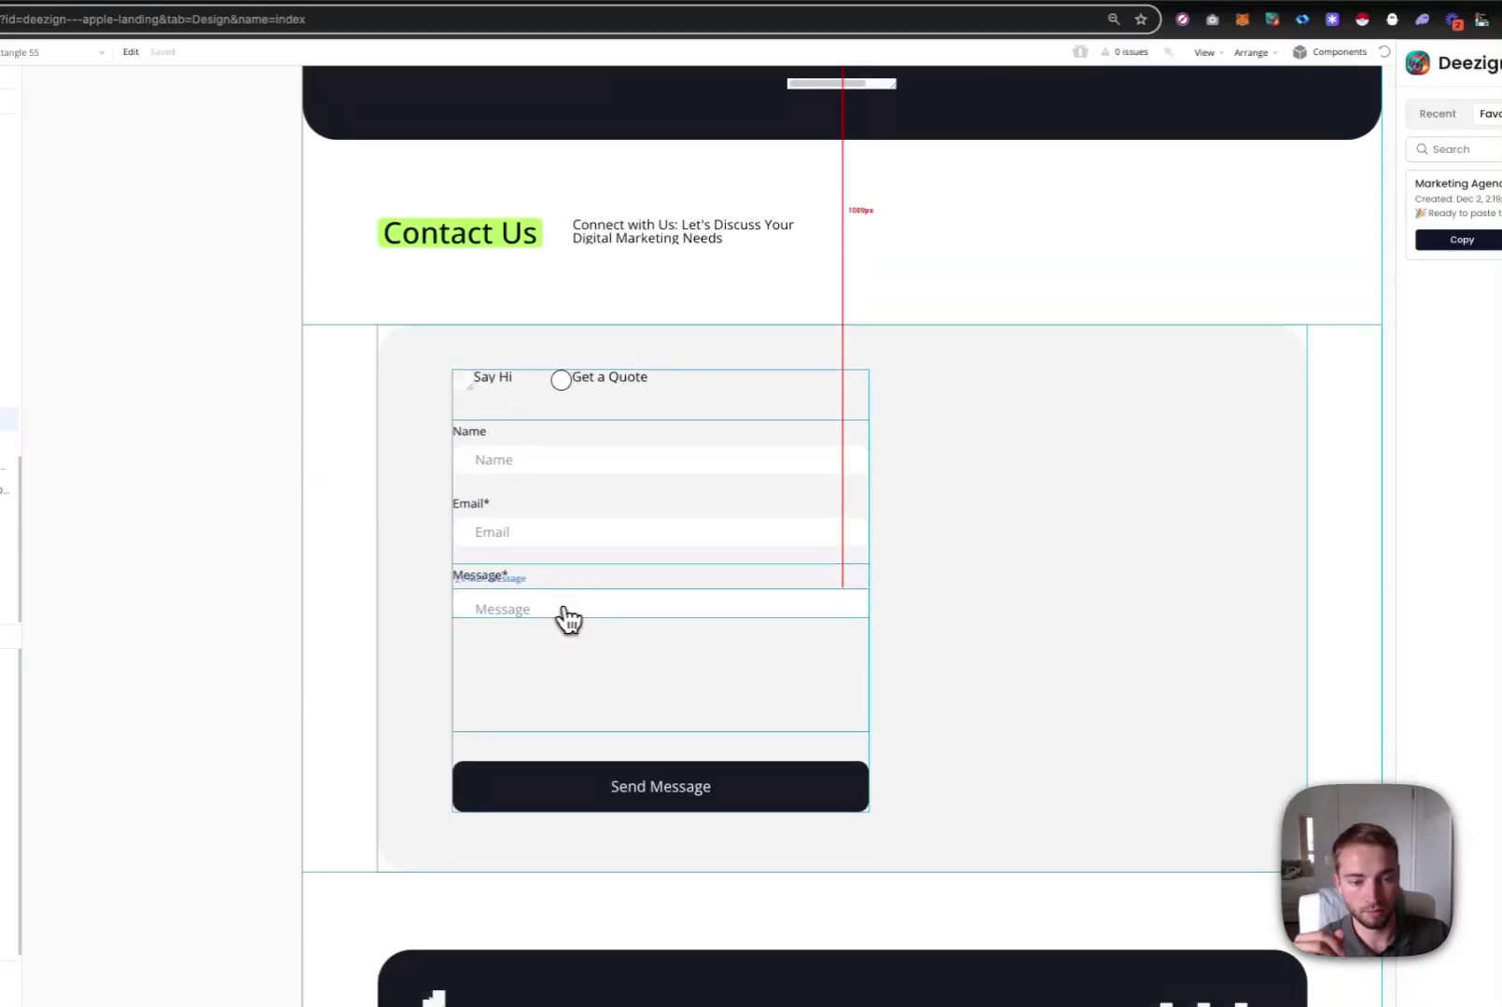
double_click(802, 727)
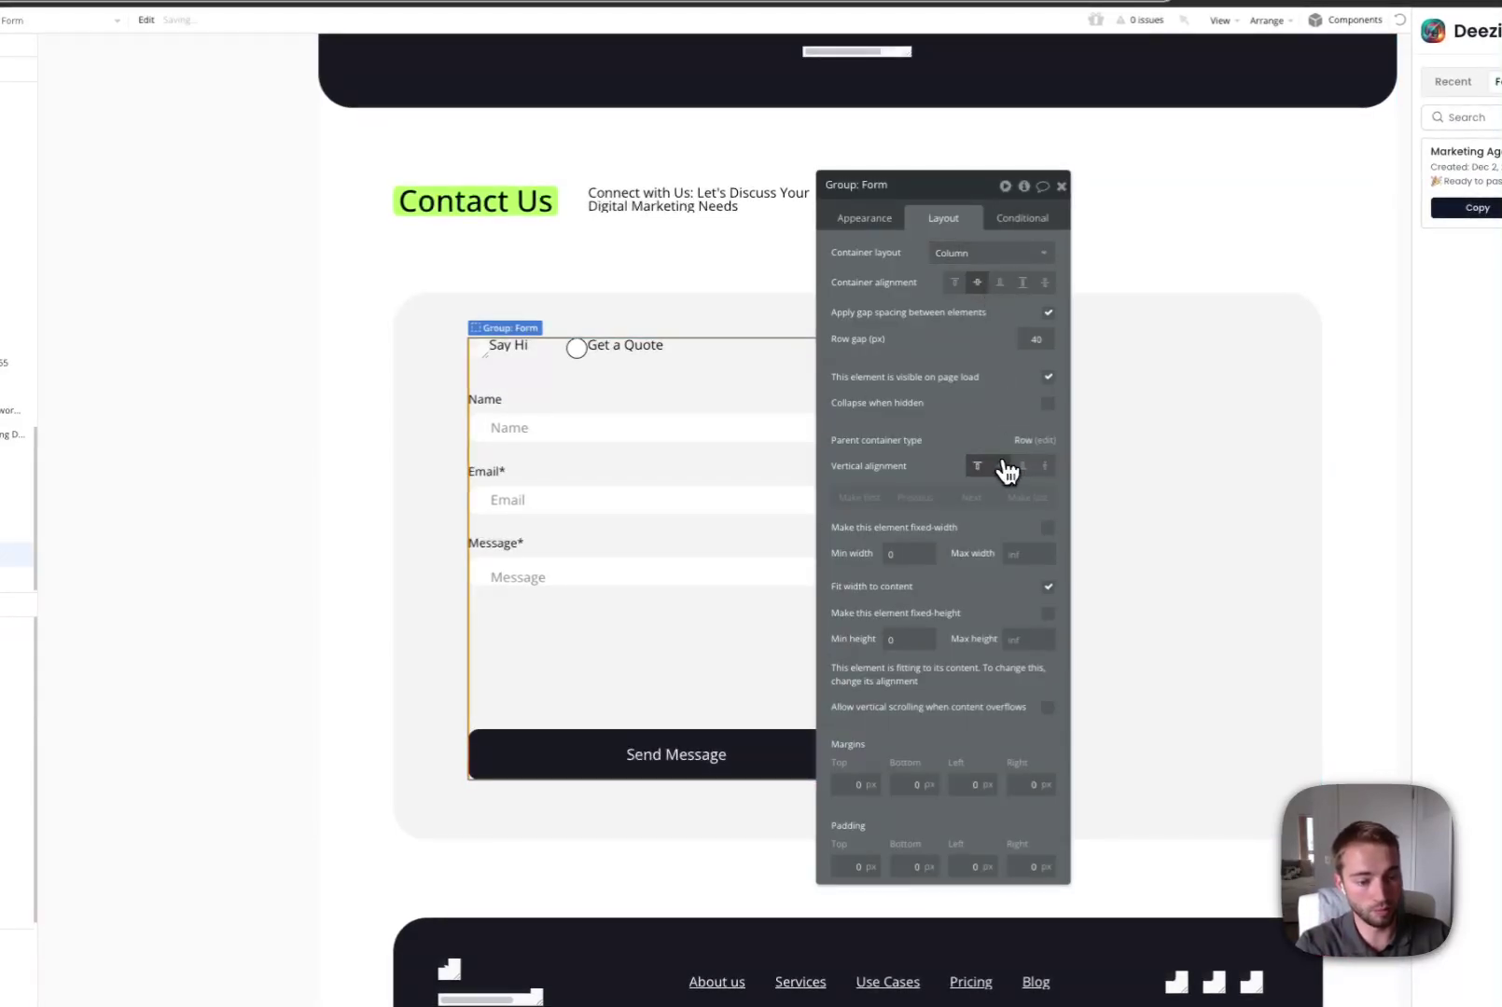
click(788, 345)
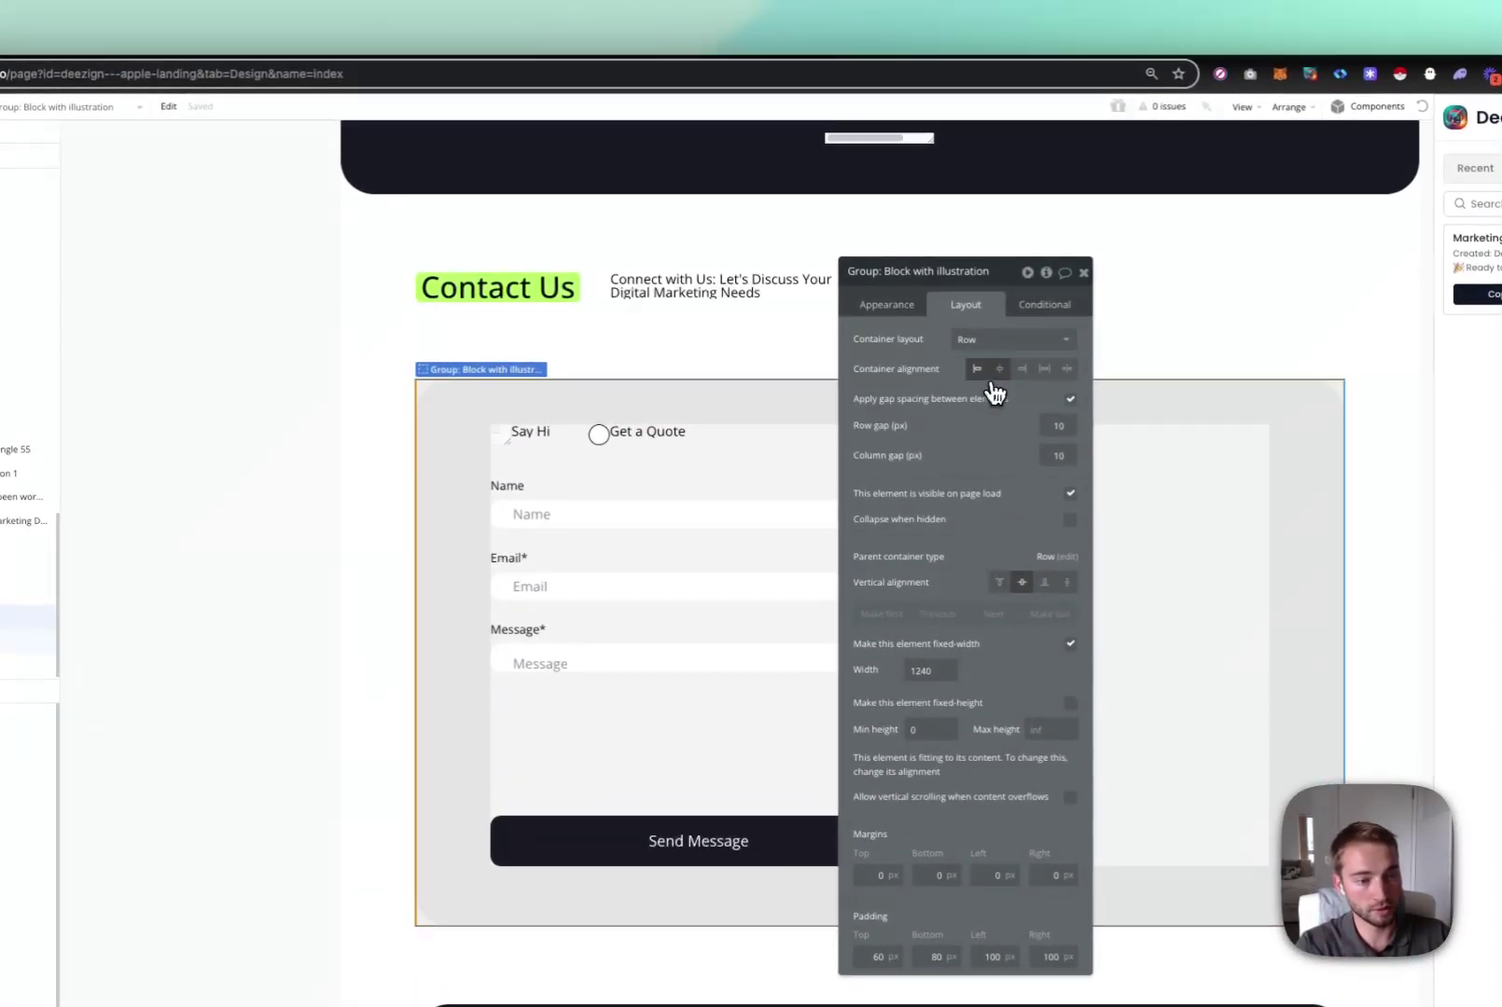
click(977, 282)
key(Escape)
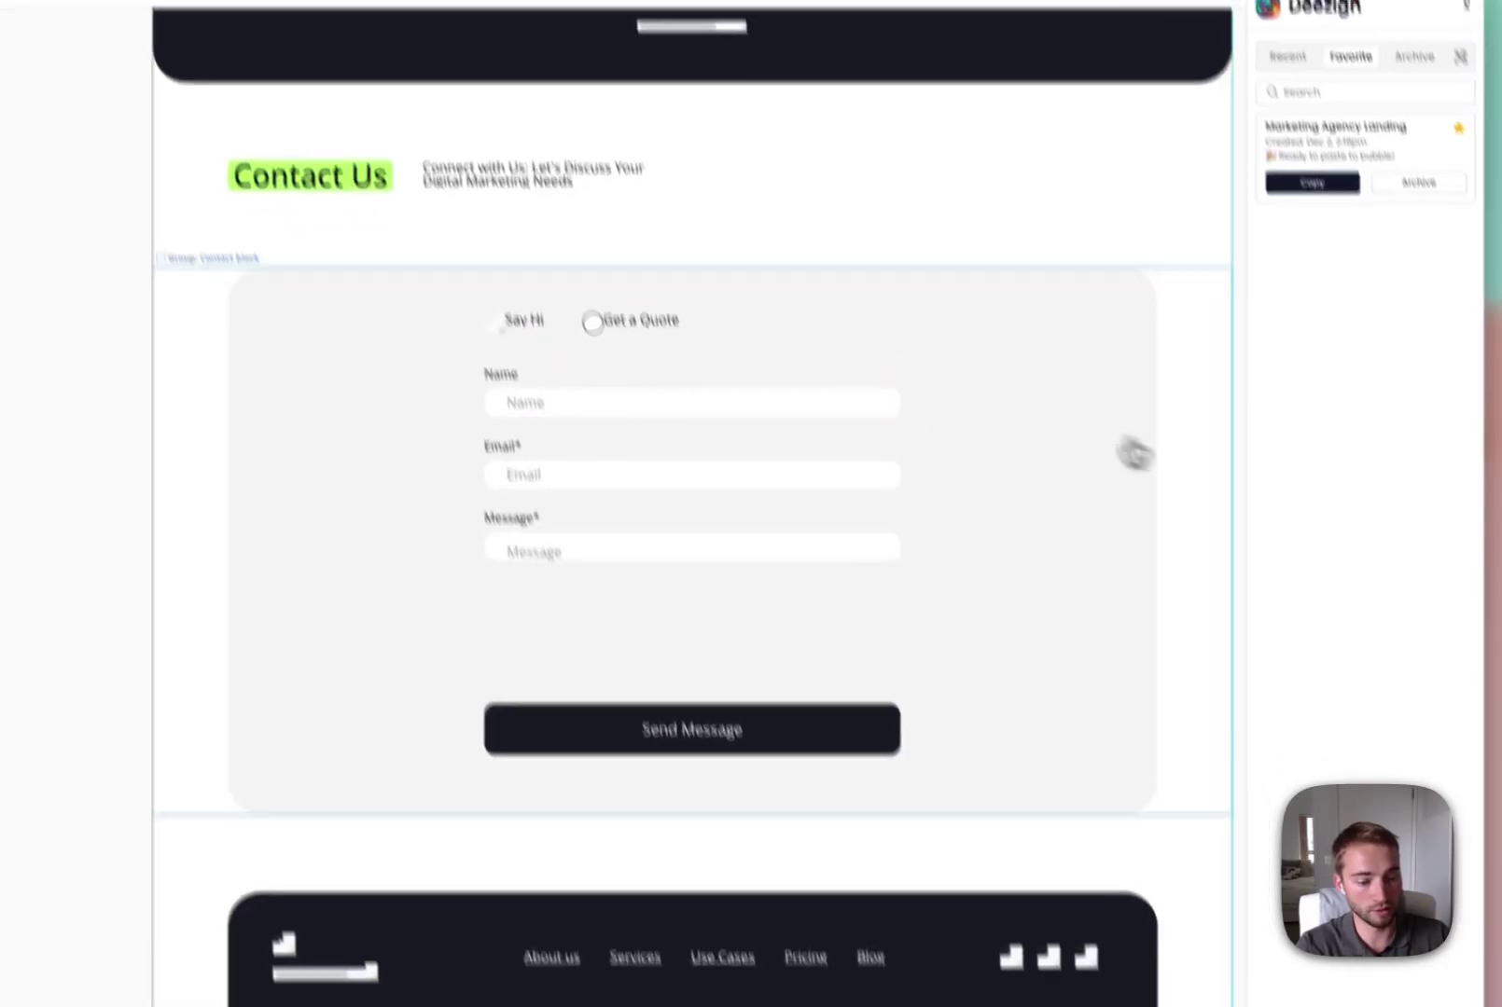
Style the footer Email input with a #FFFFFF flat background, roundness 14 and #000000 text
scroll(1105, 600, down, 3)
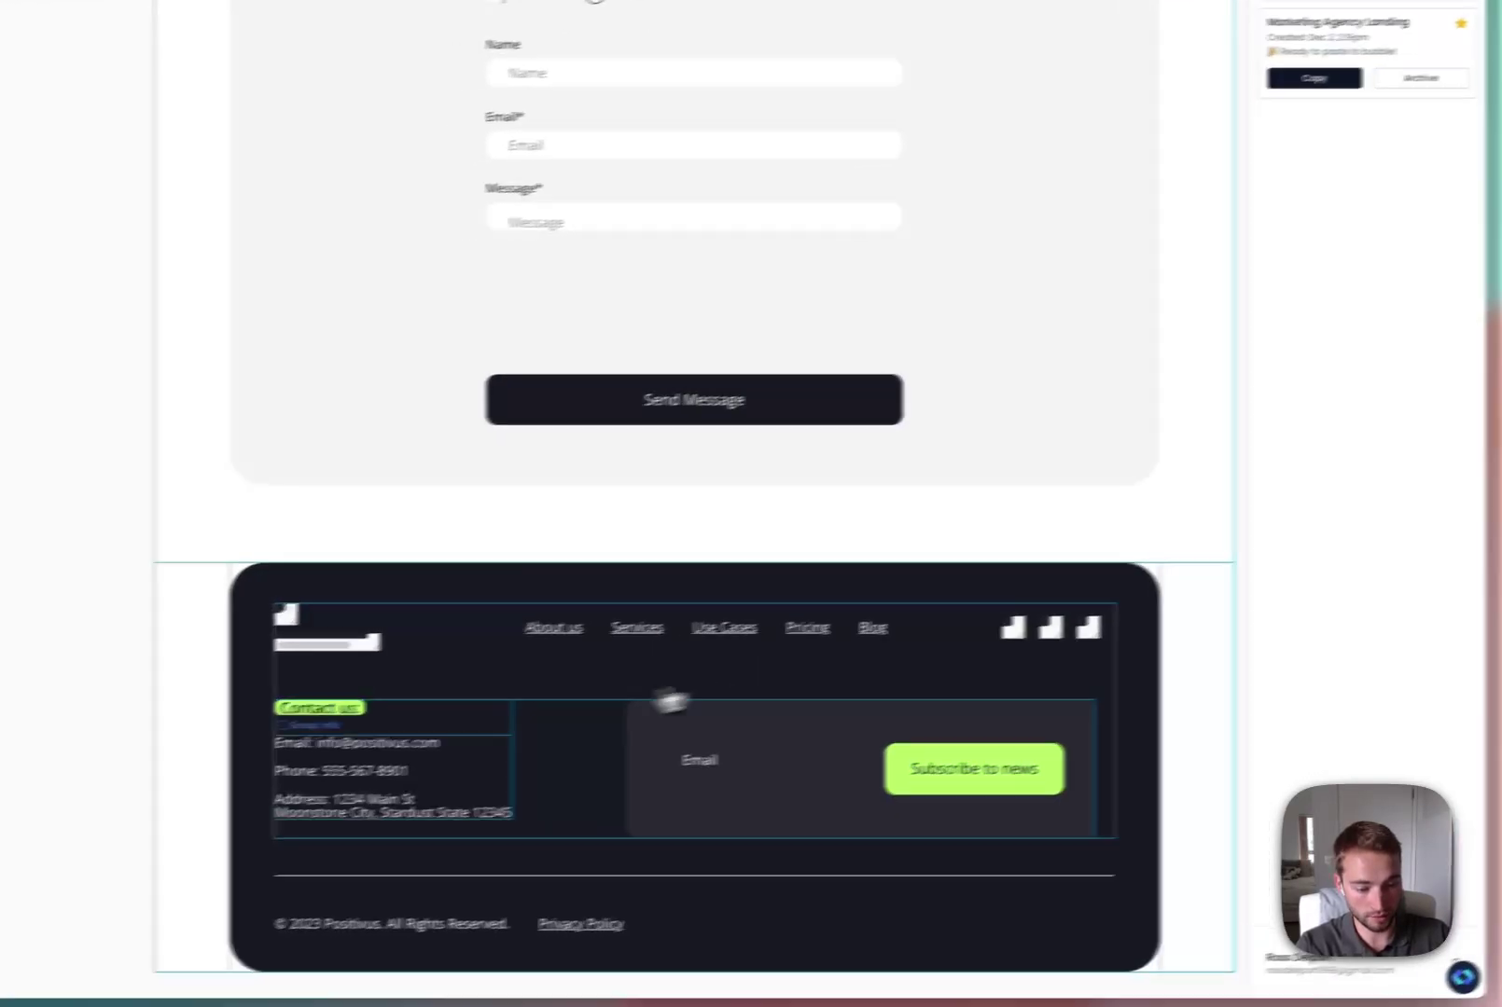
double_click(724, 774)
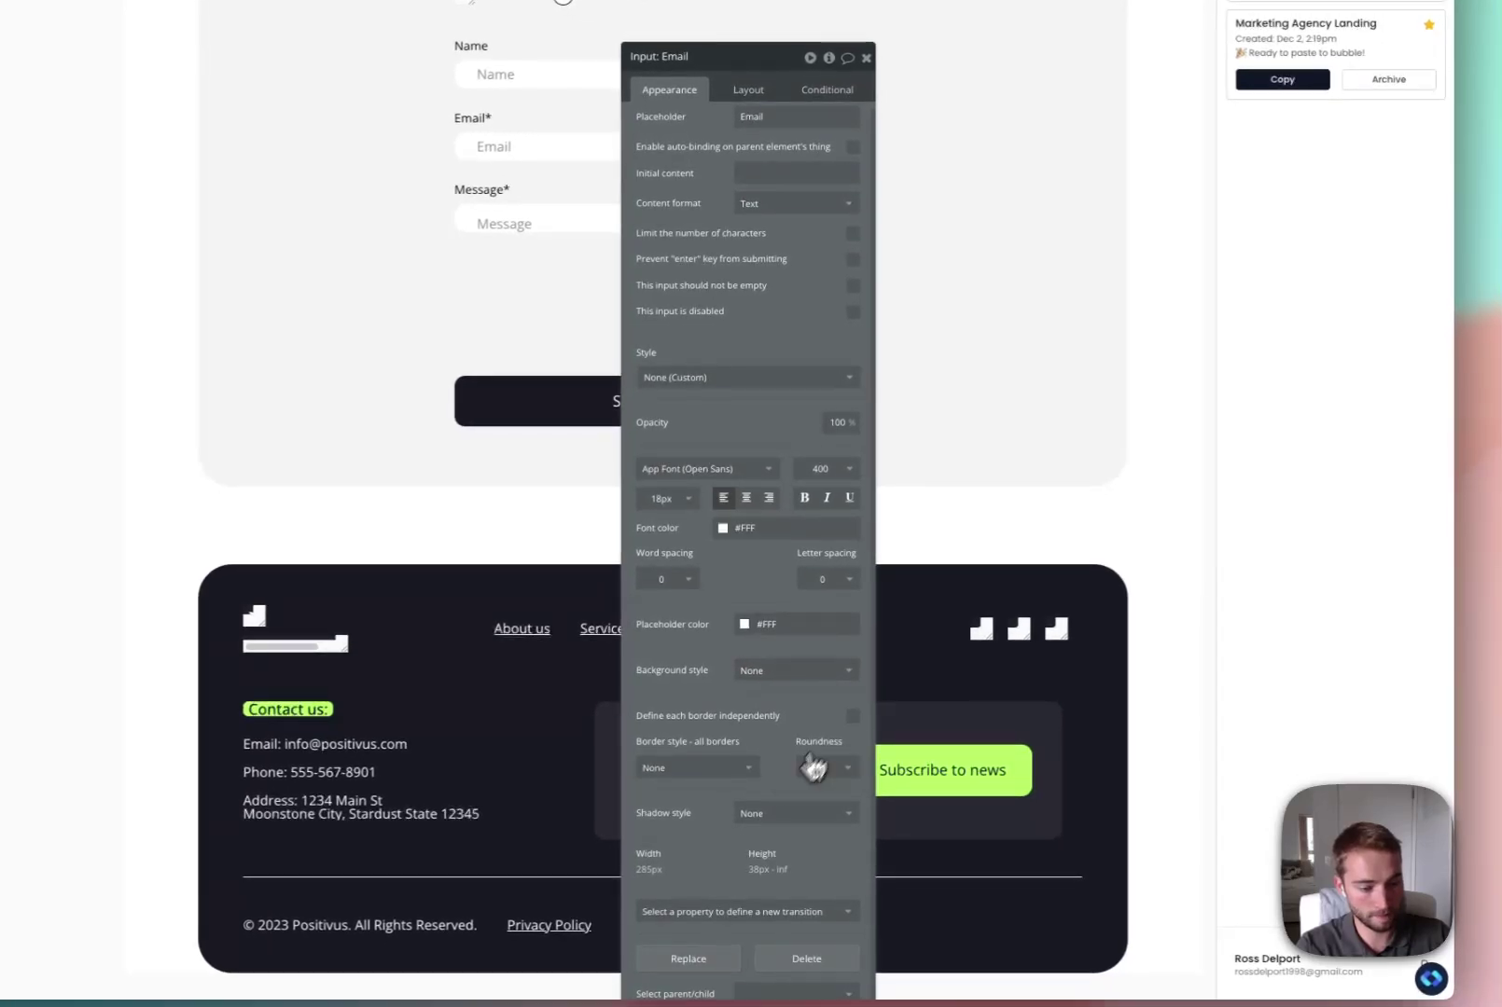
click(779, 739)
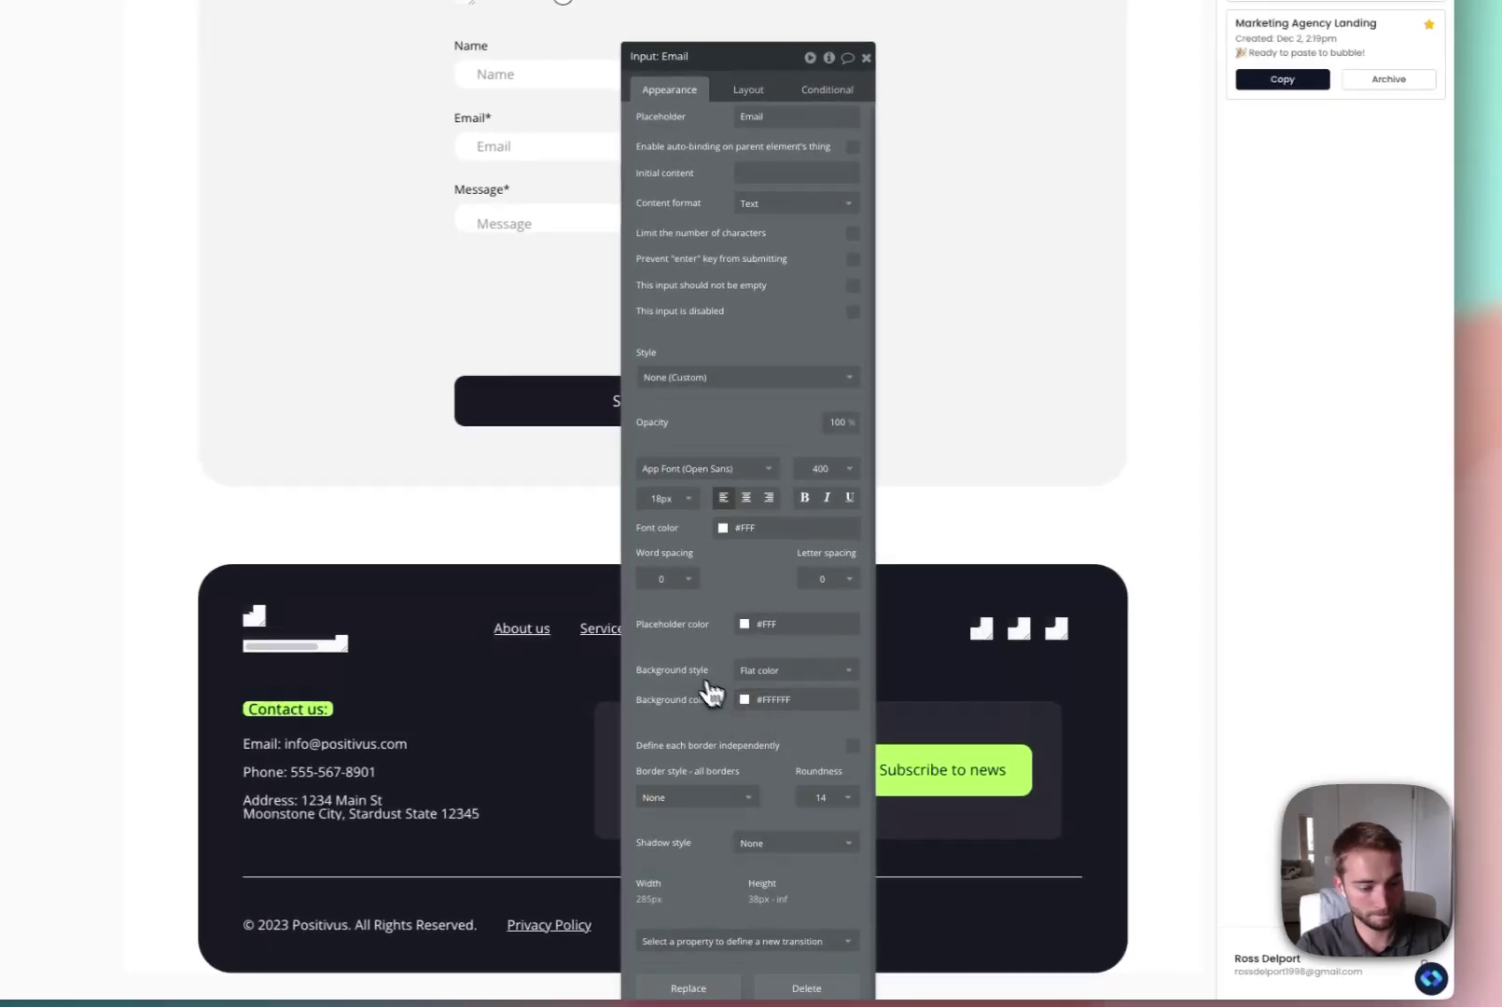
click(1043, 727)
double_click(727, 762)
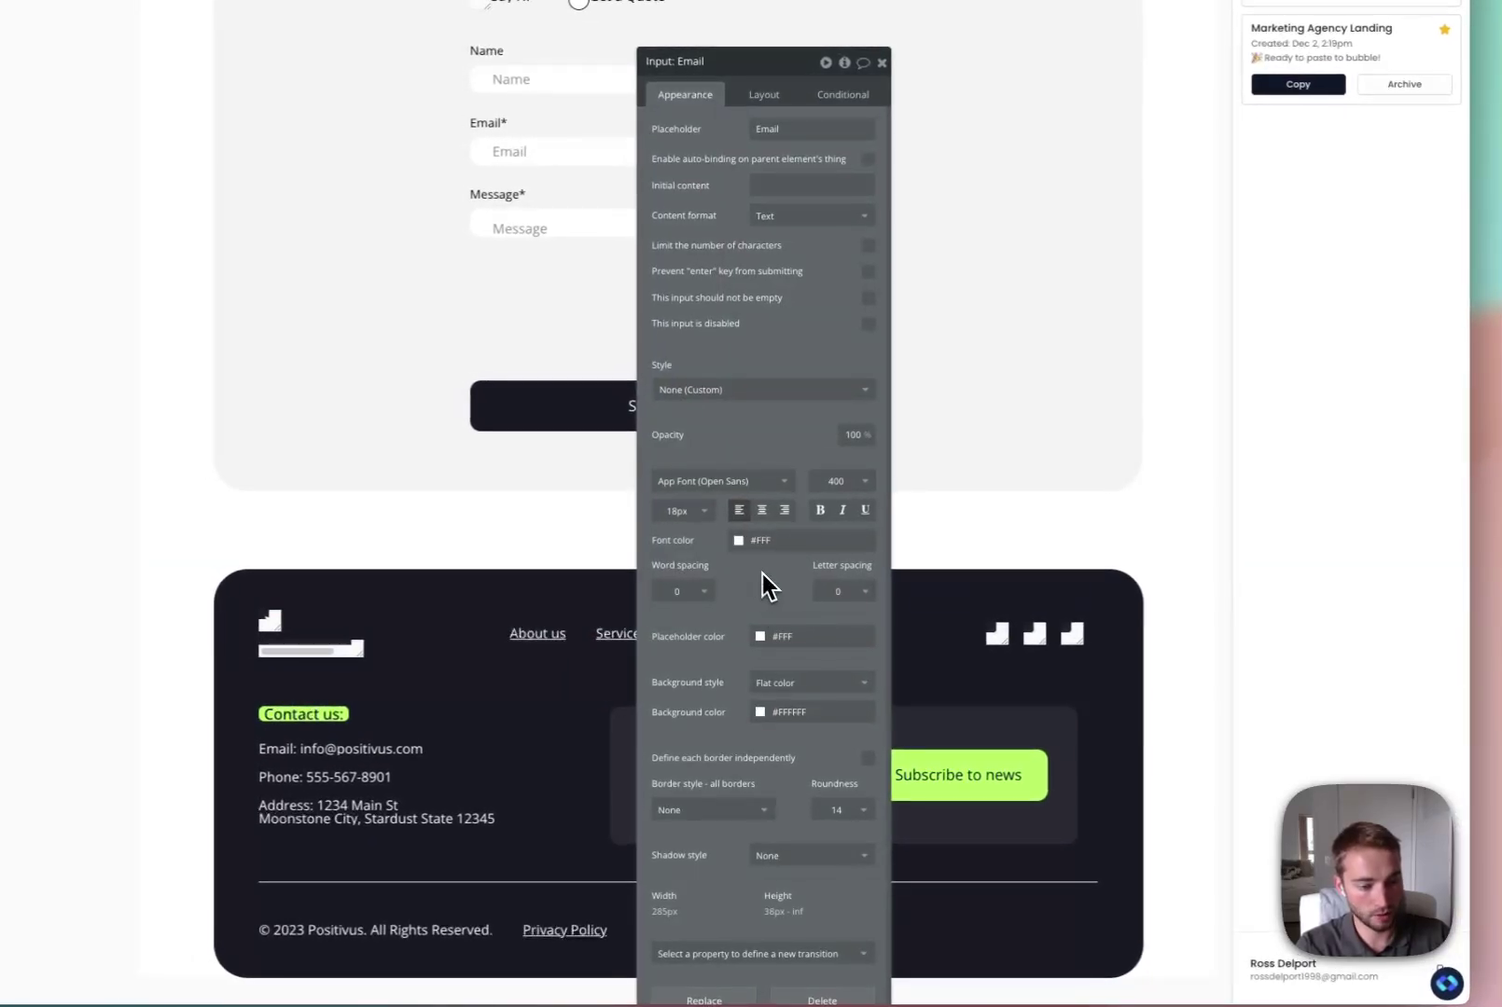
click(926, 553)
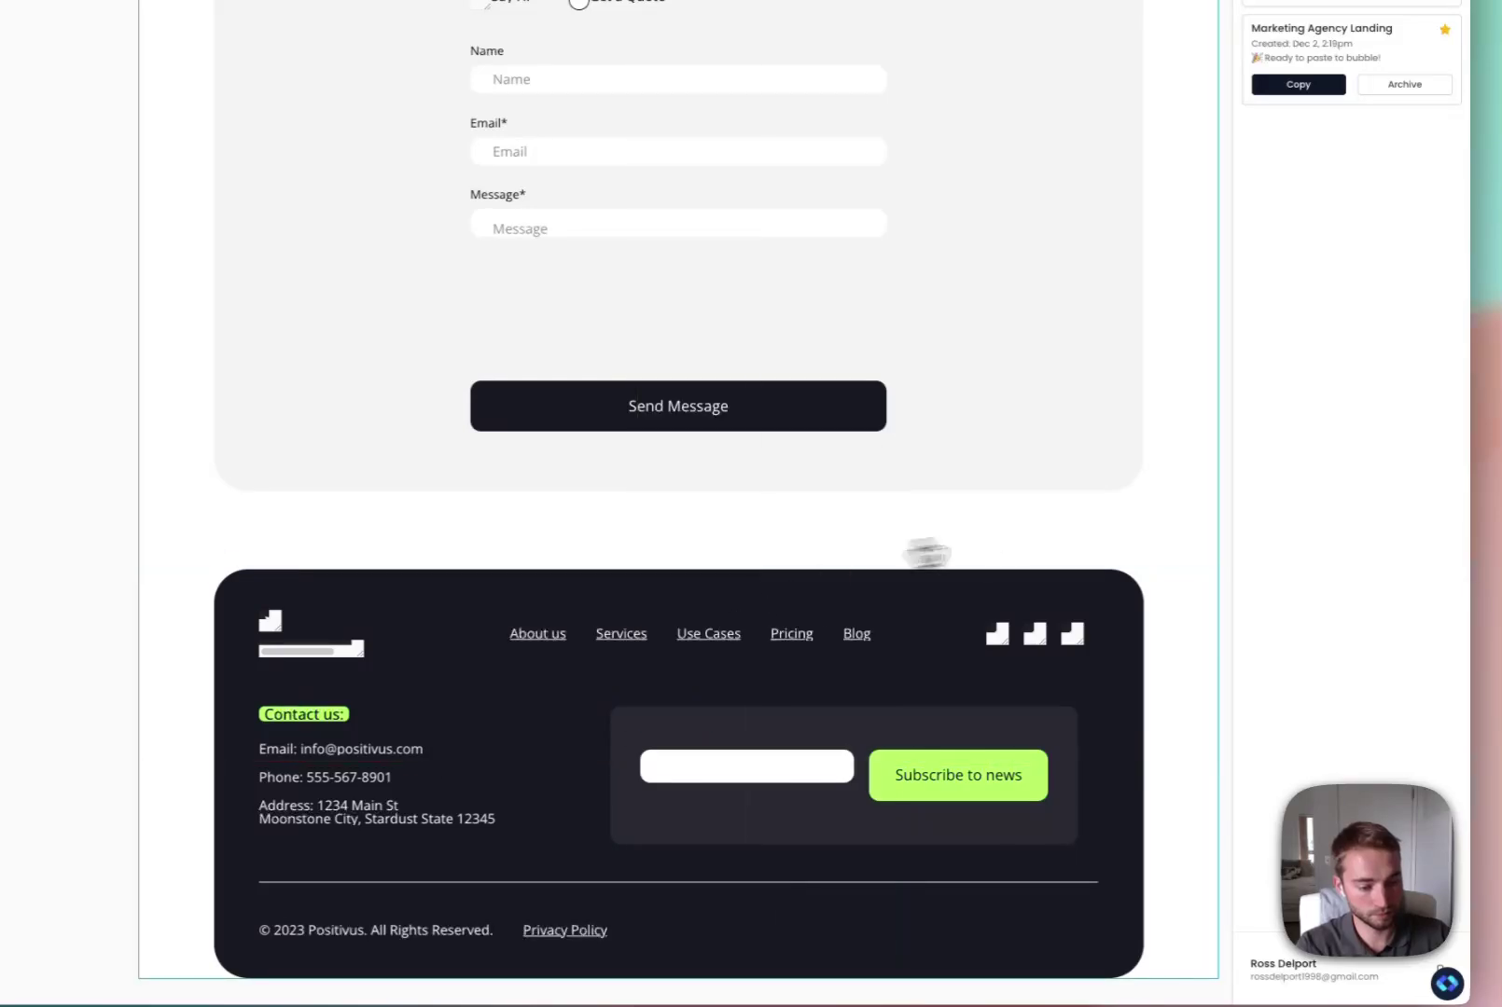
double_click(784, 779)
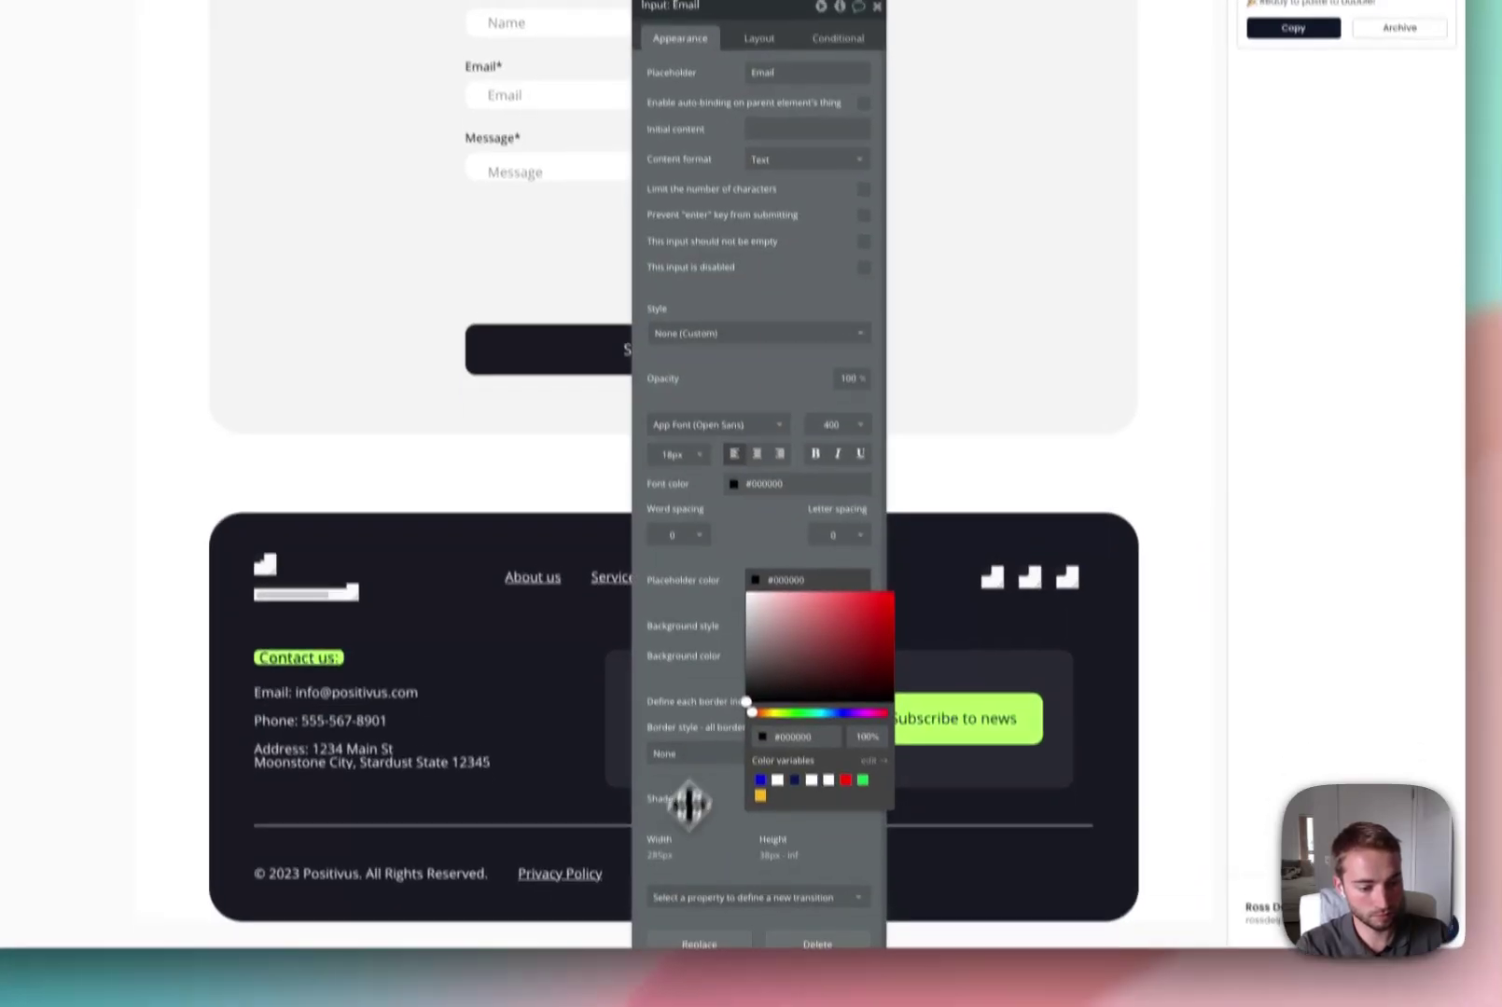
click(773, 672)
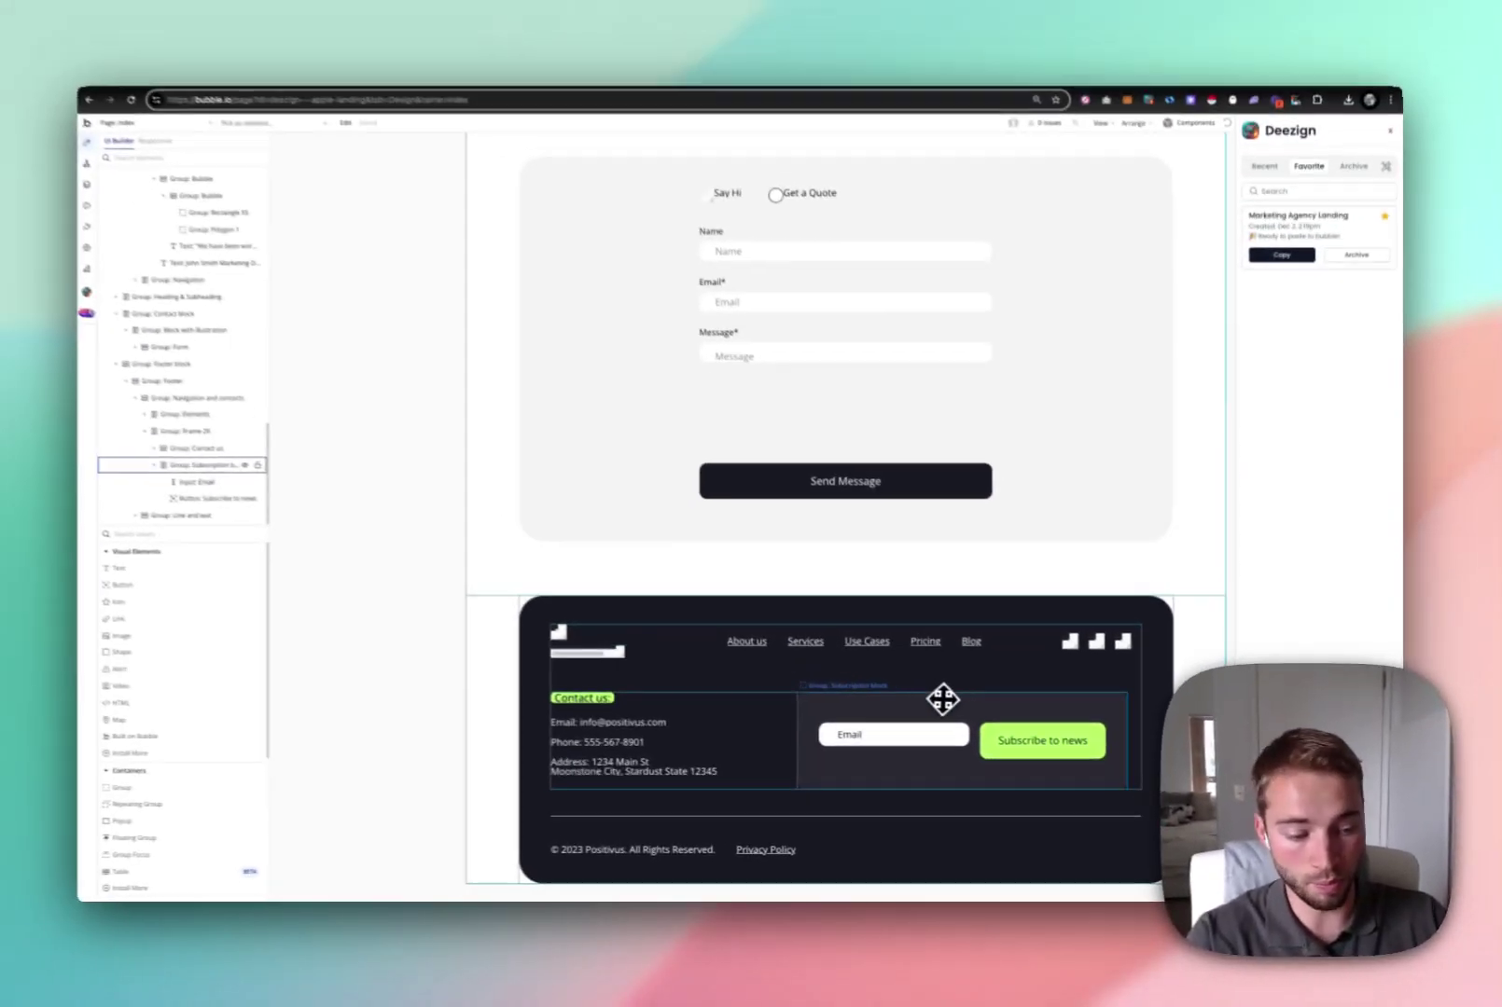
scroll(947, 699, up, 10)
Close the Deezign panel and load the preview with debug_mode=false, then return to the editor
scroll(953, 701, up, 15)
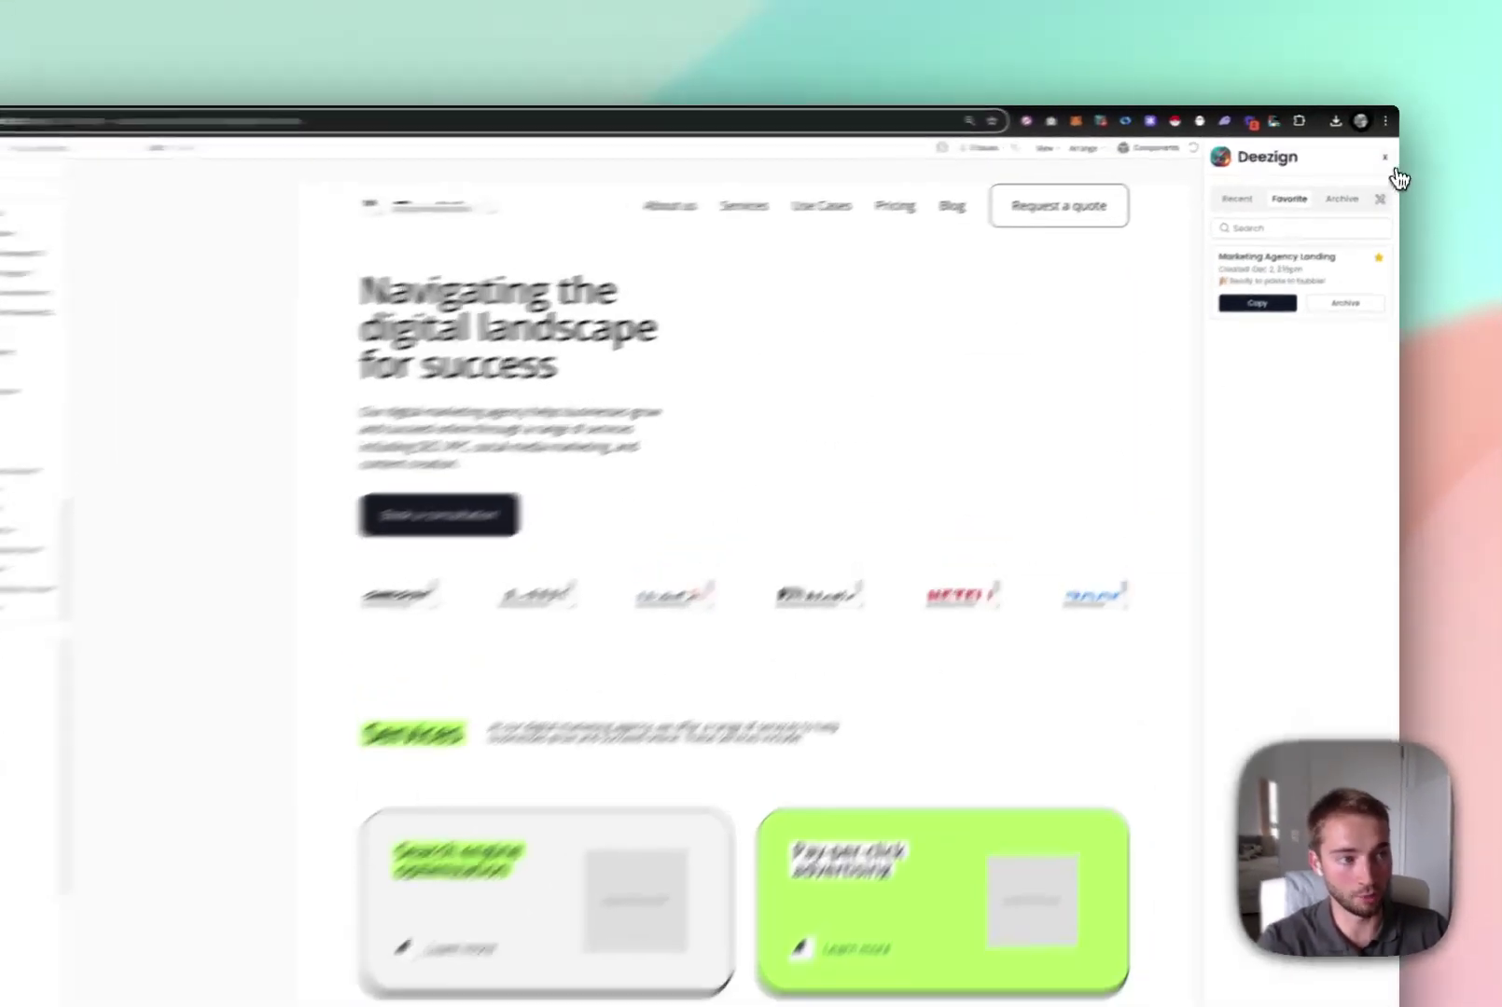
click(1387, 147)
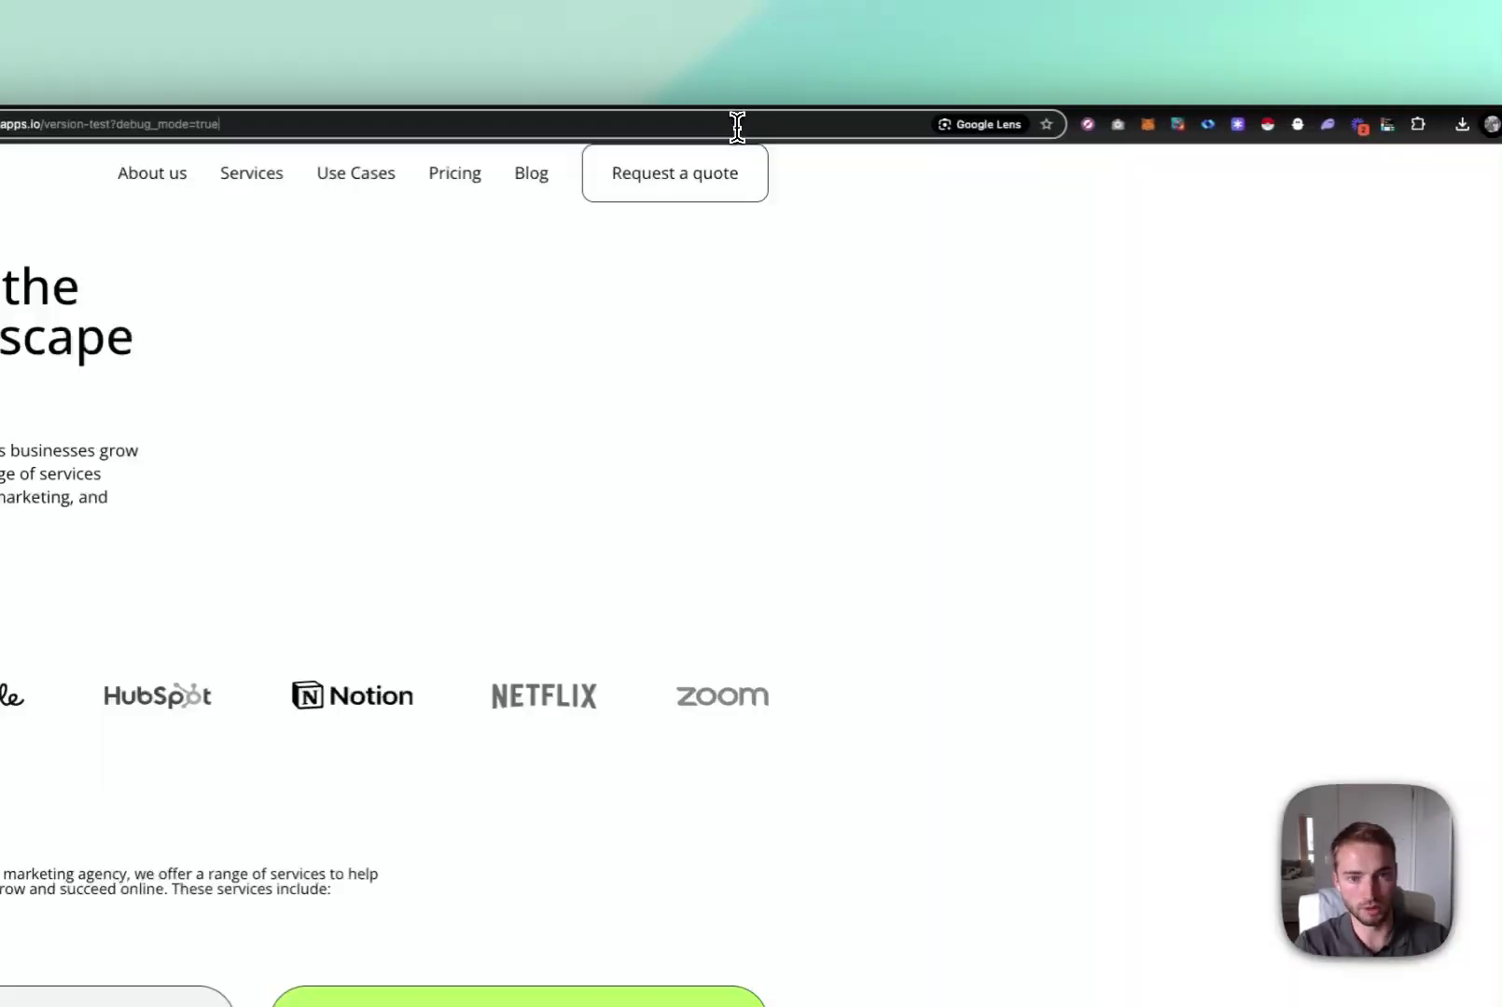
key(BackSpace)
key(BackSpace)
key(BackSpace)
key(BackSpace)
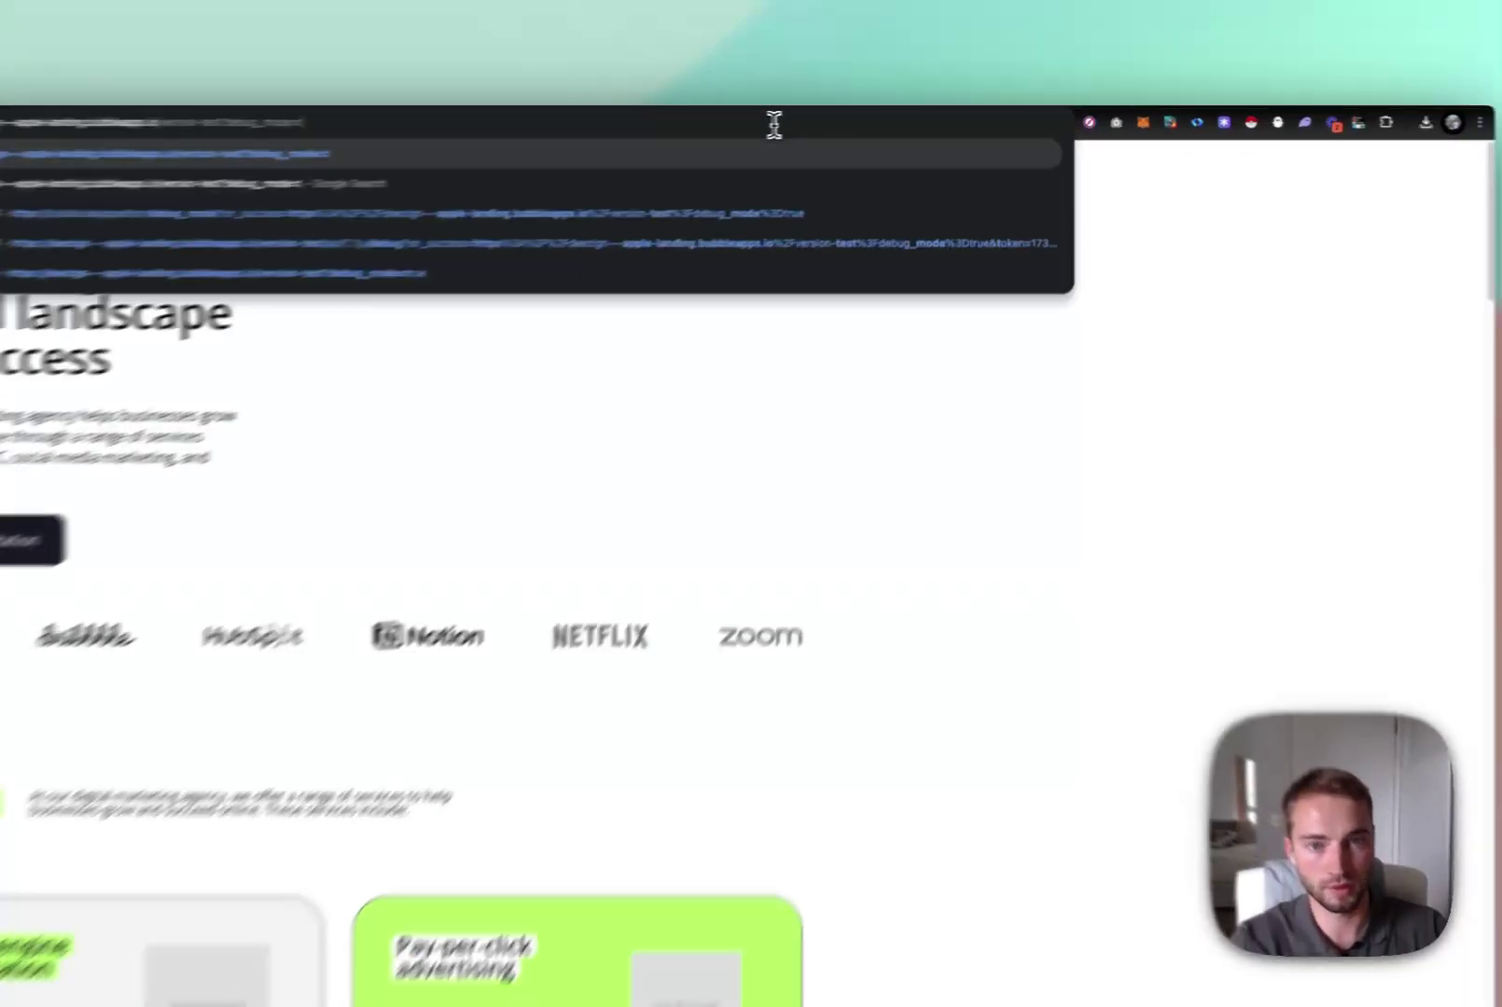
text(fals)
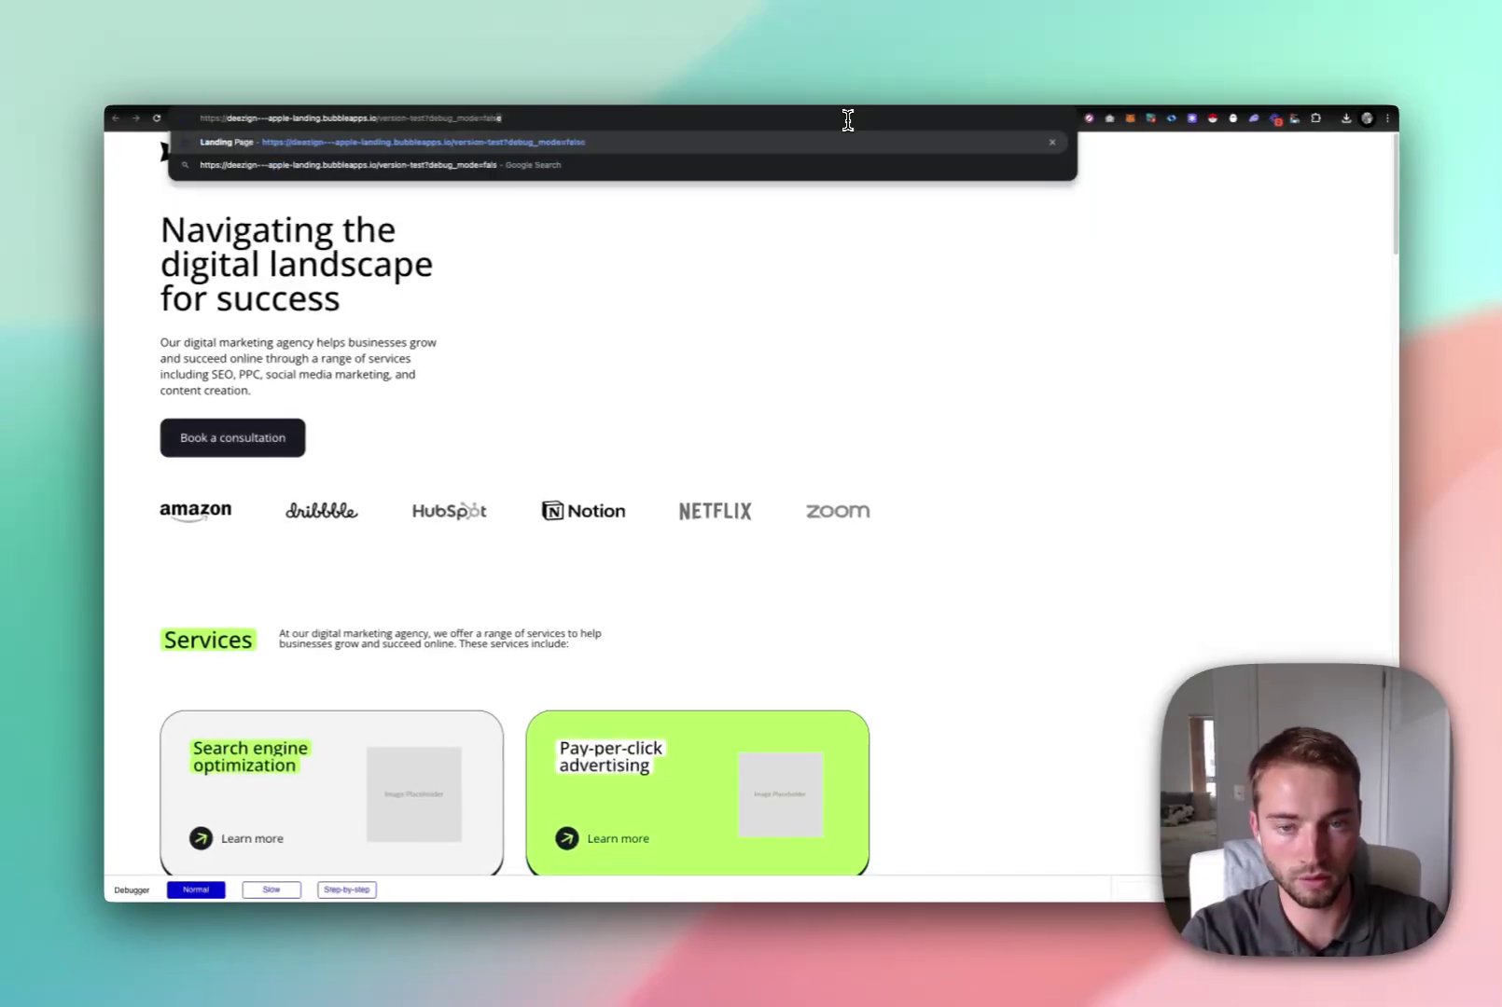
key(Return)
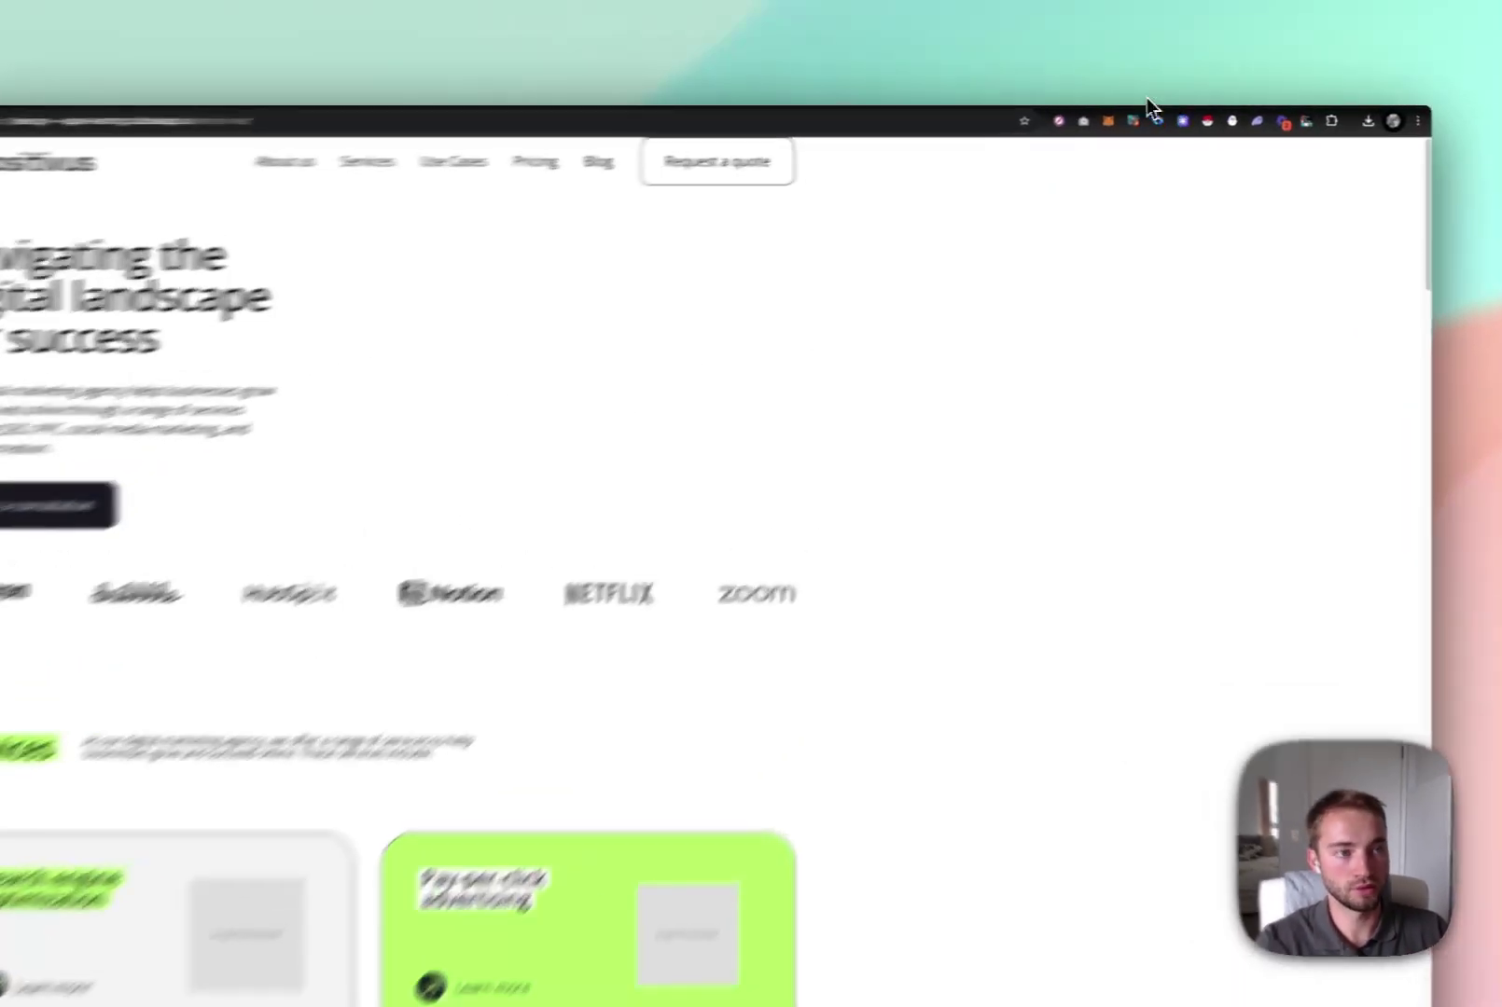
key(ctrl+Tab)
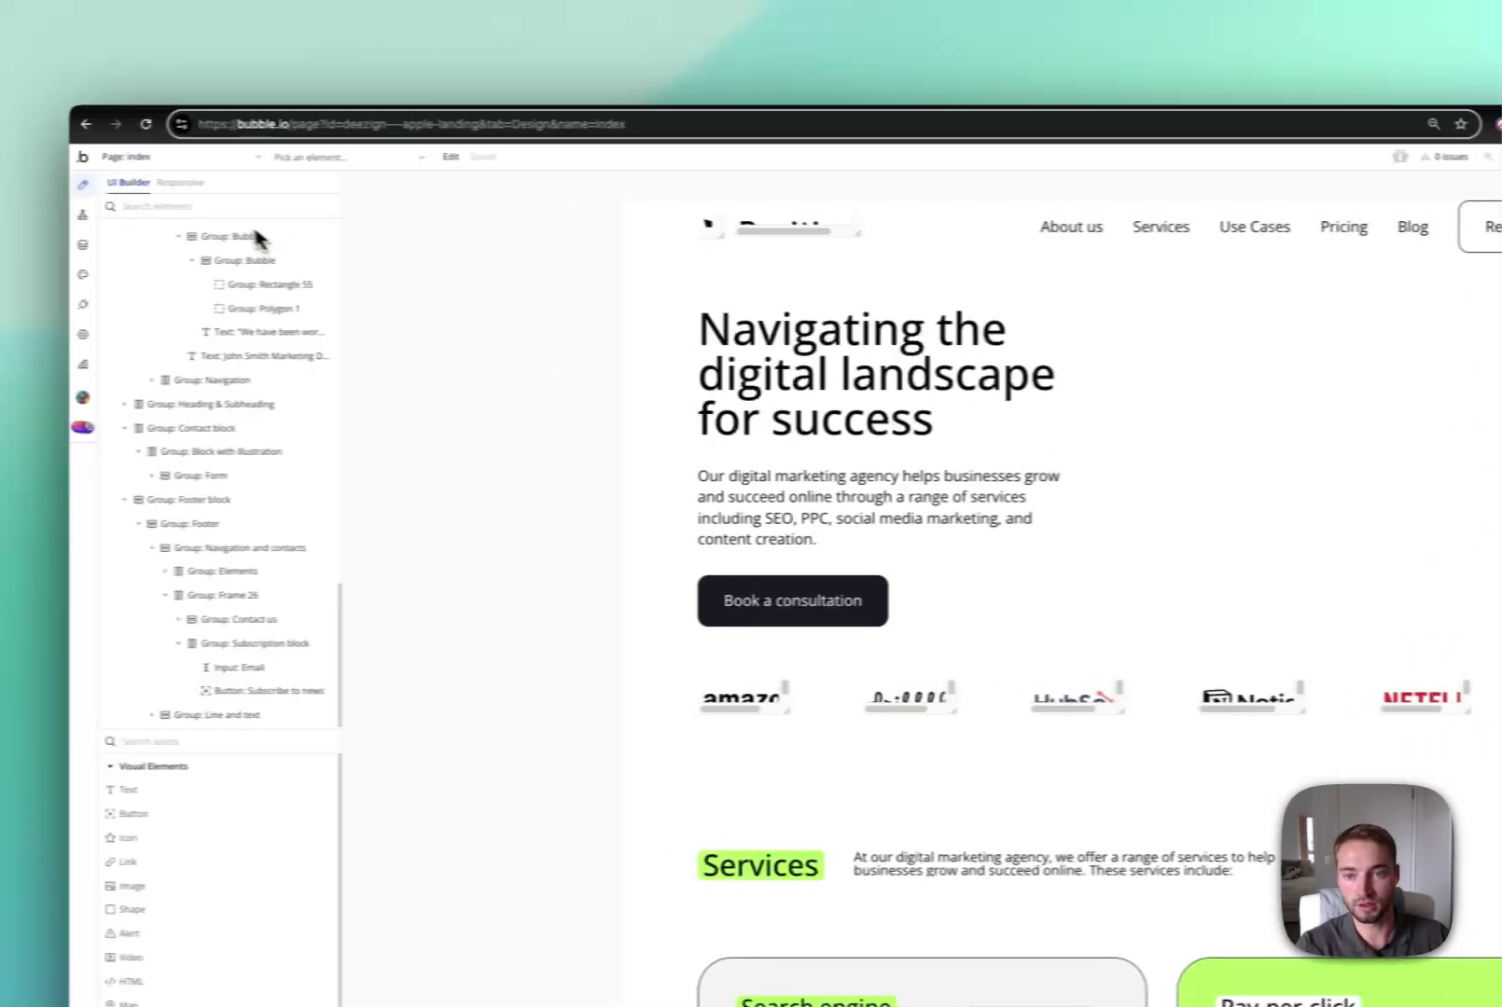
Review the index page layout and set Group: Home's container alignment to center
scroll(238, 392, up, 15)
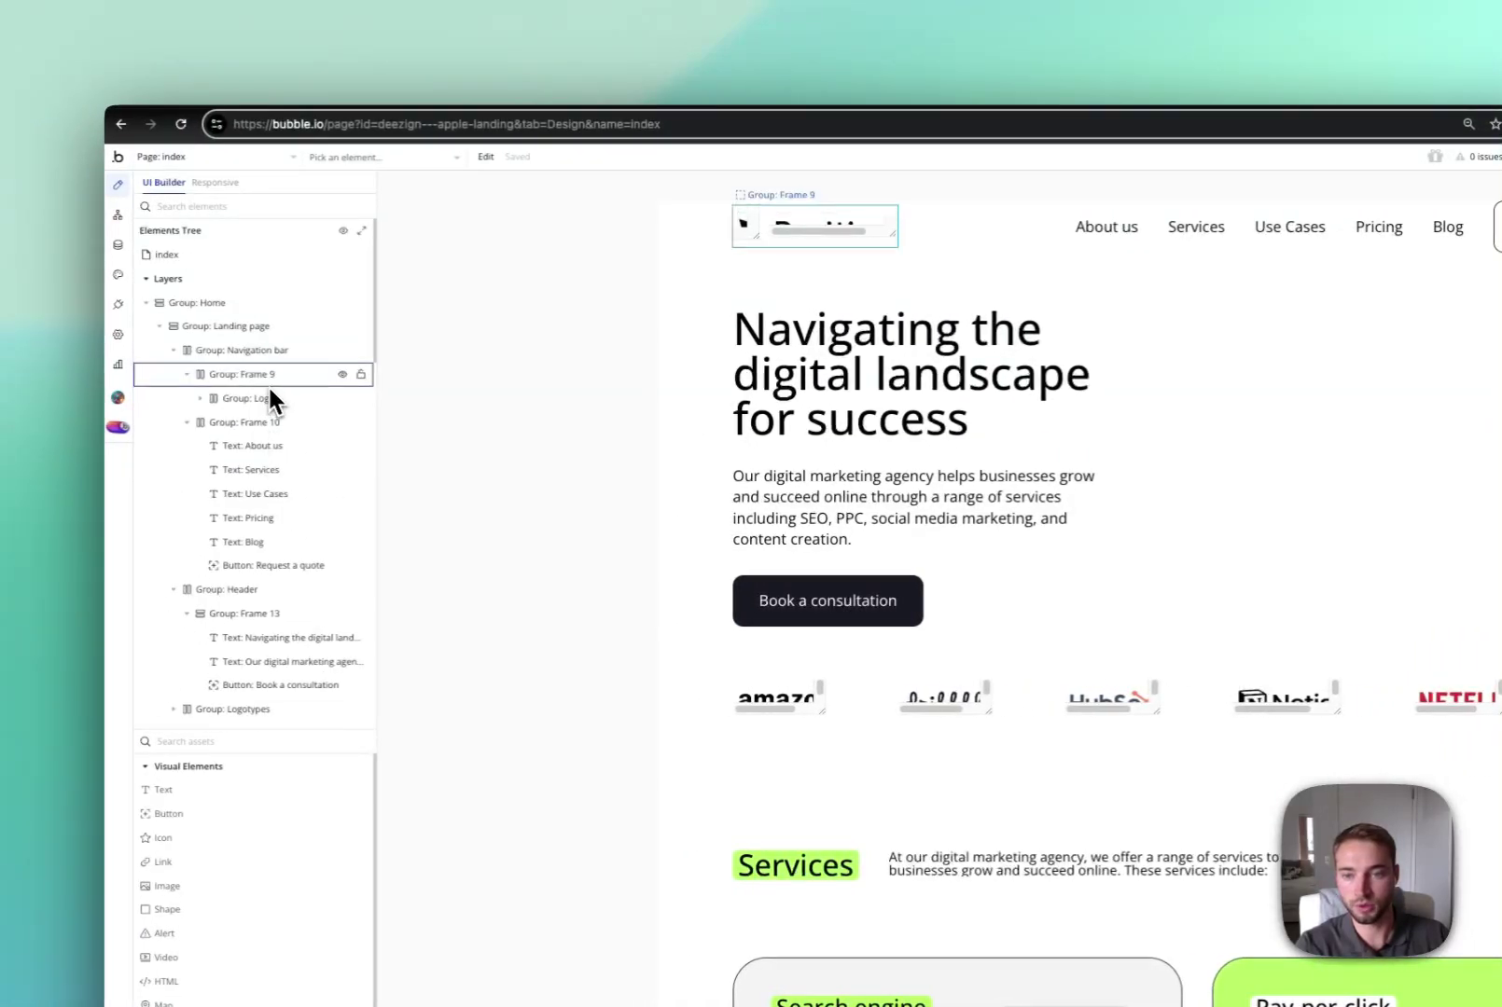
click(177, 252)
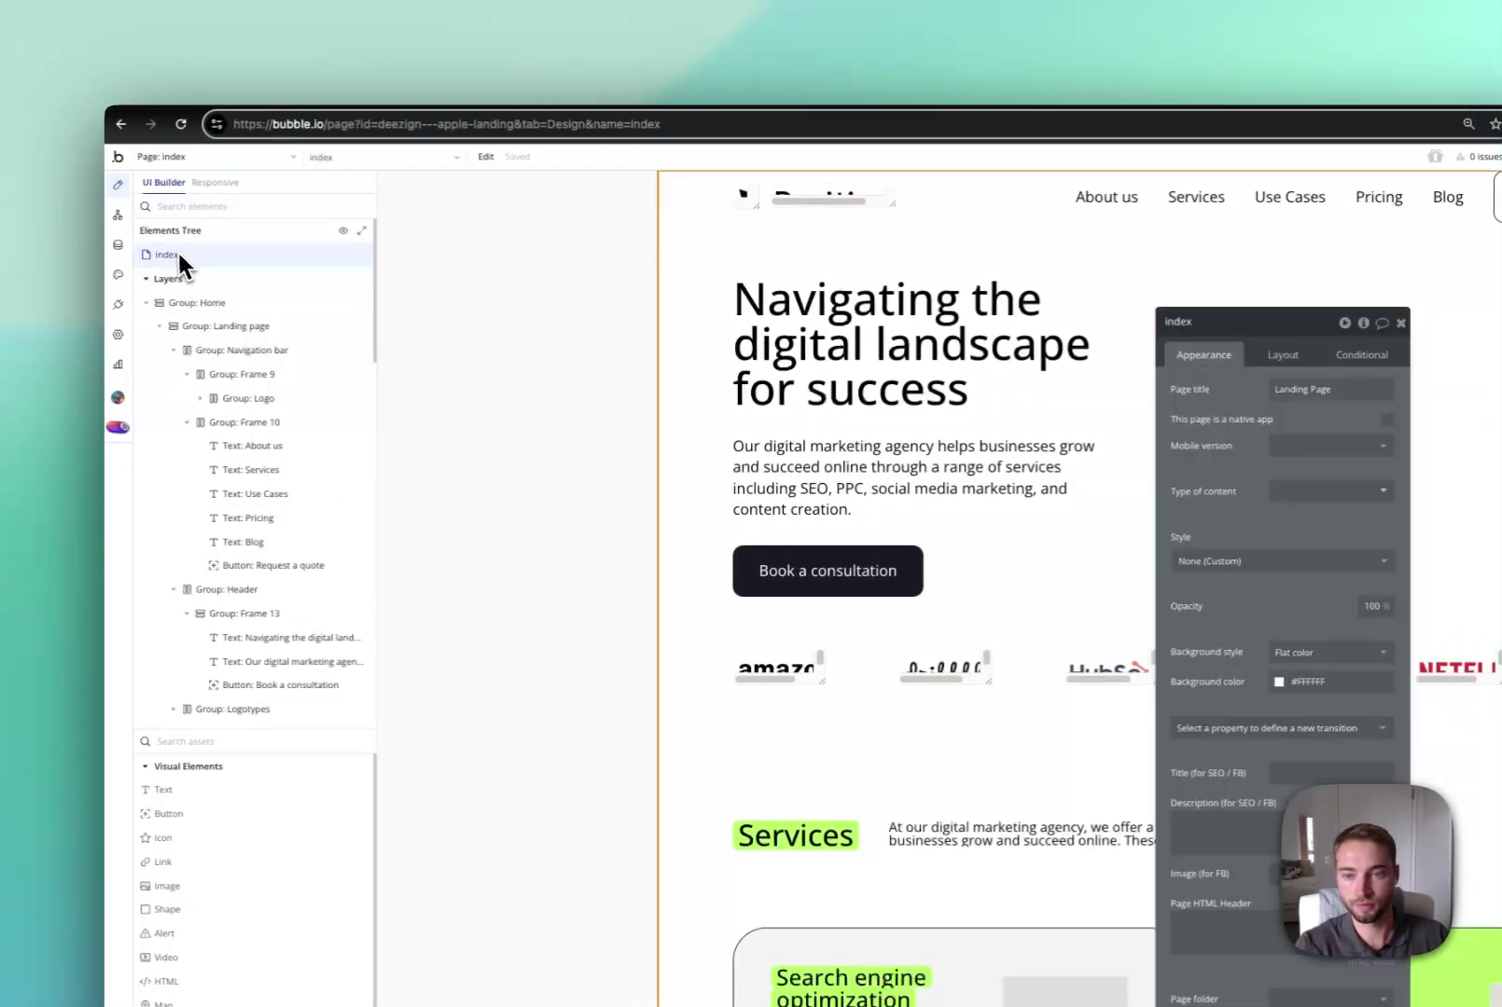
click(1282, 354)
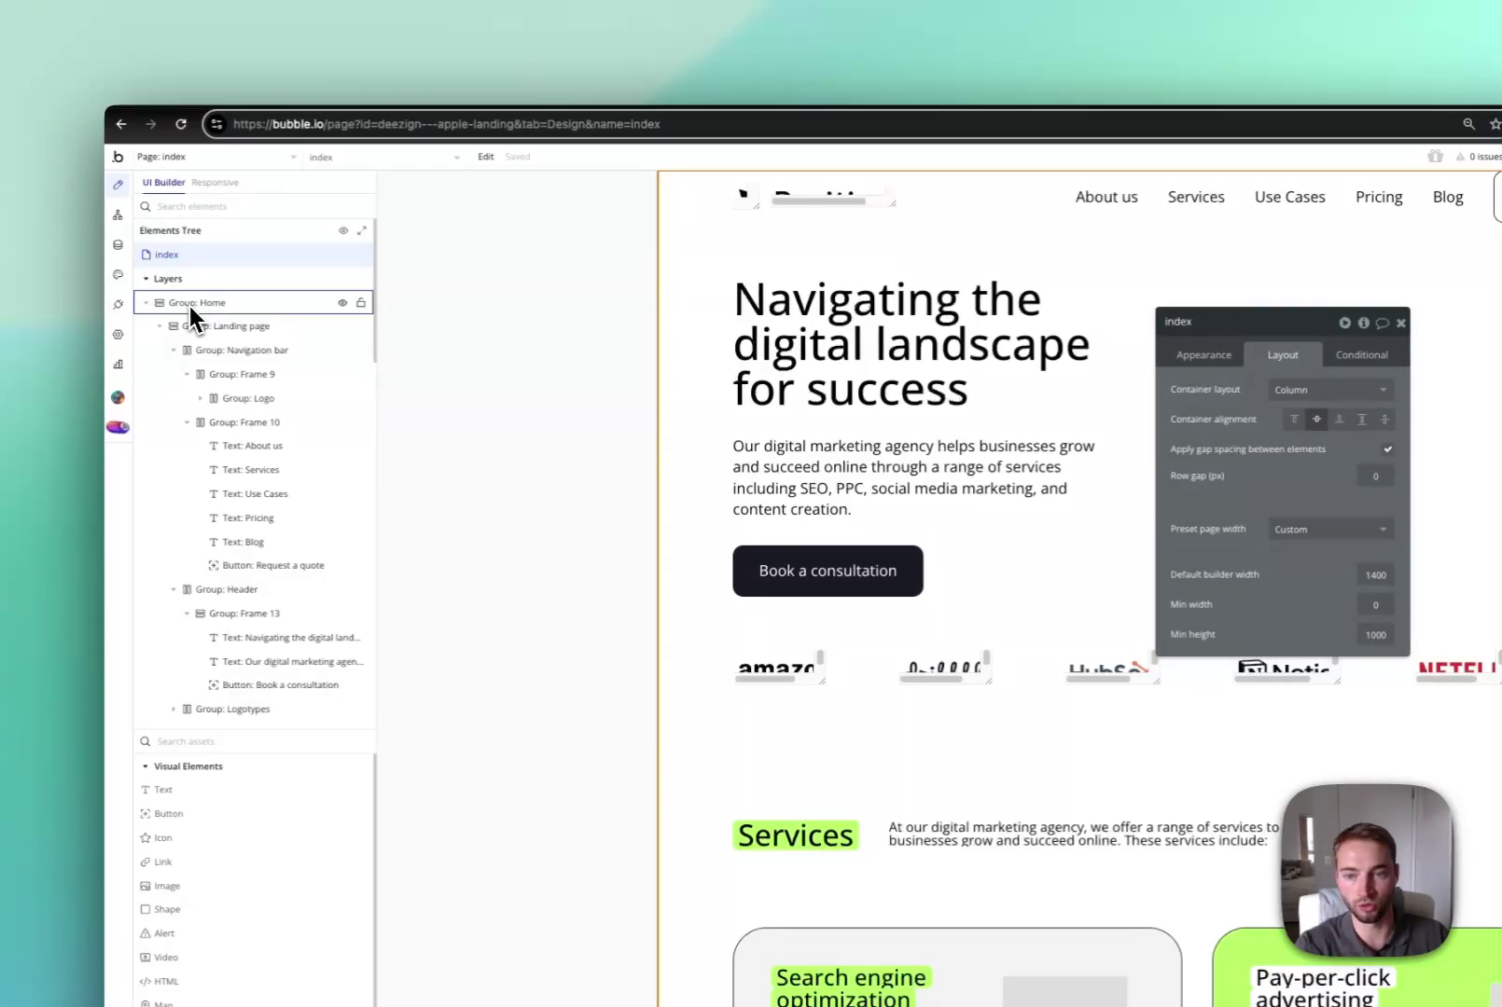
click(191, 304)
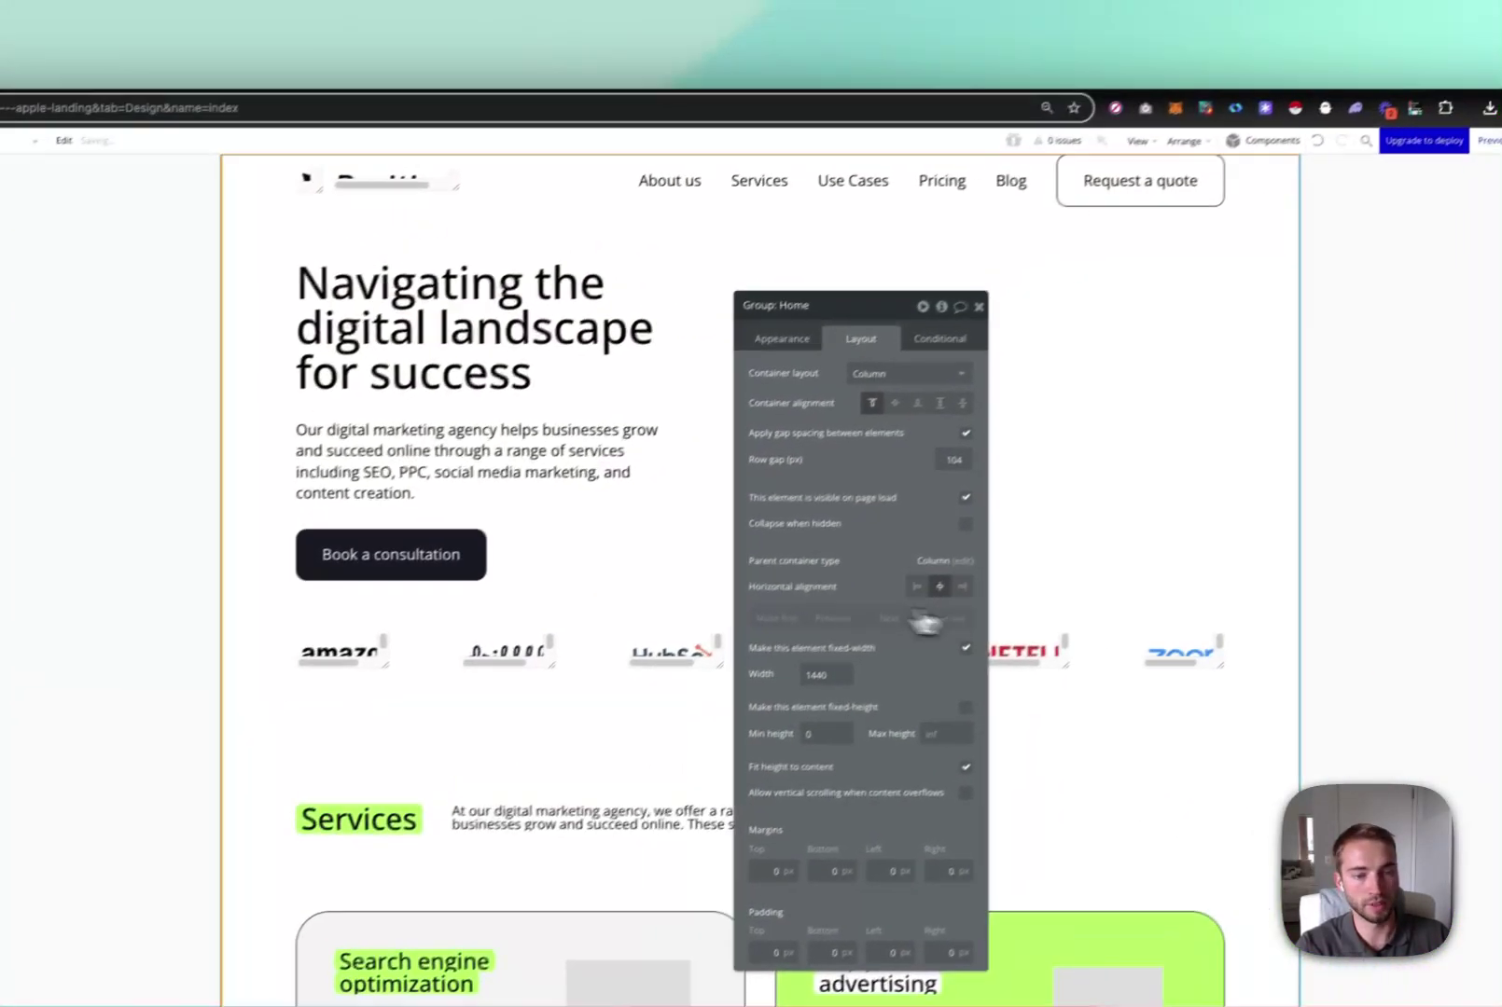
key(Escape)
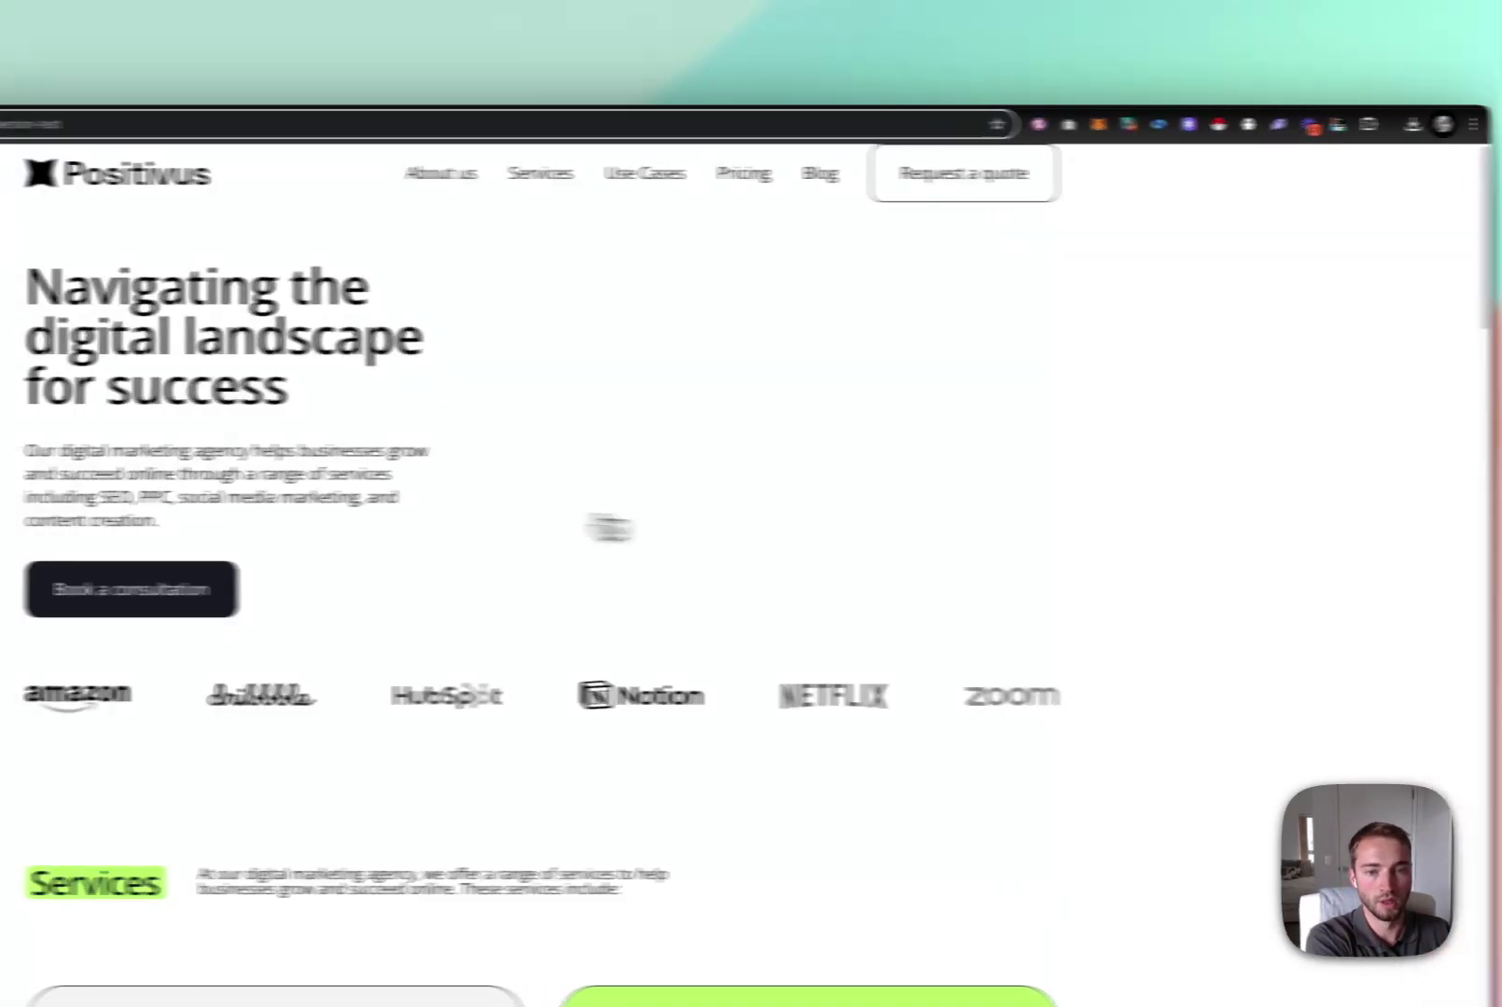
scroll(950, 410, down, 8)
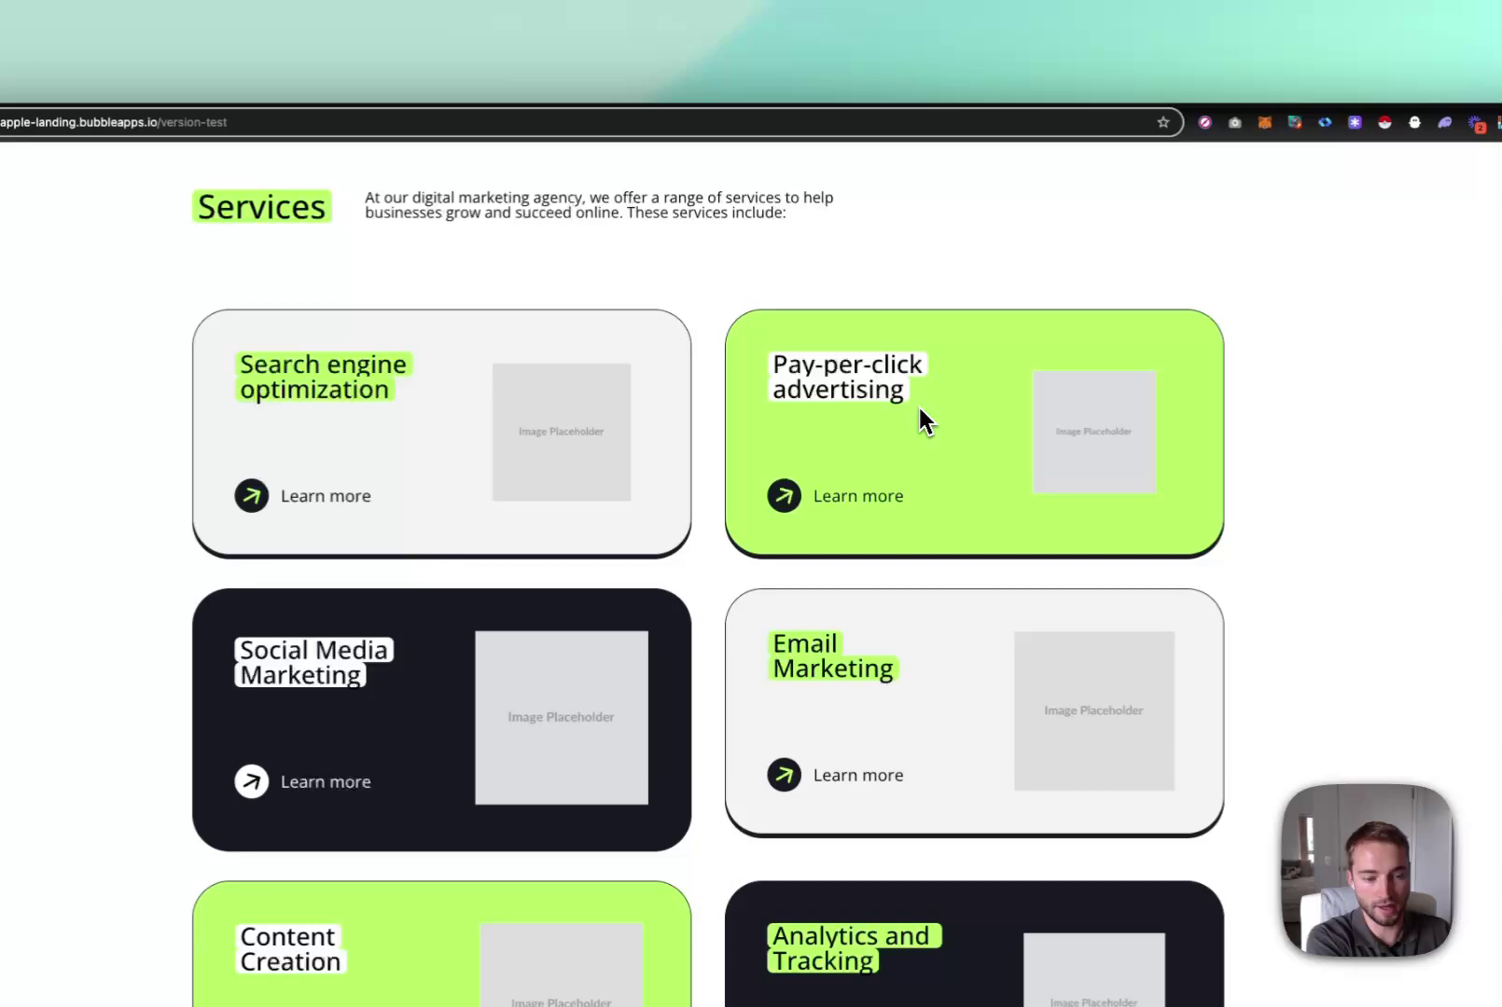
scroll(918, 410, down, 12)
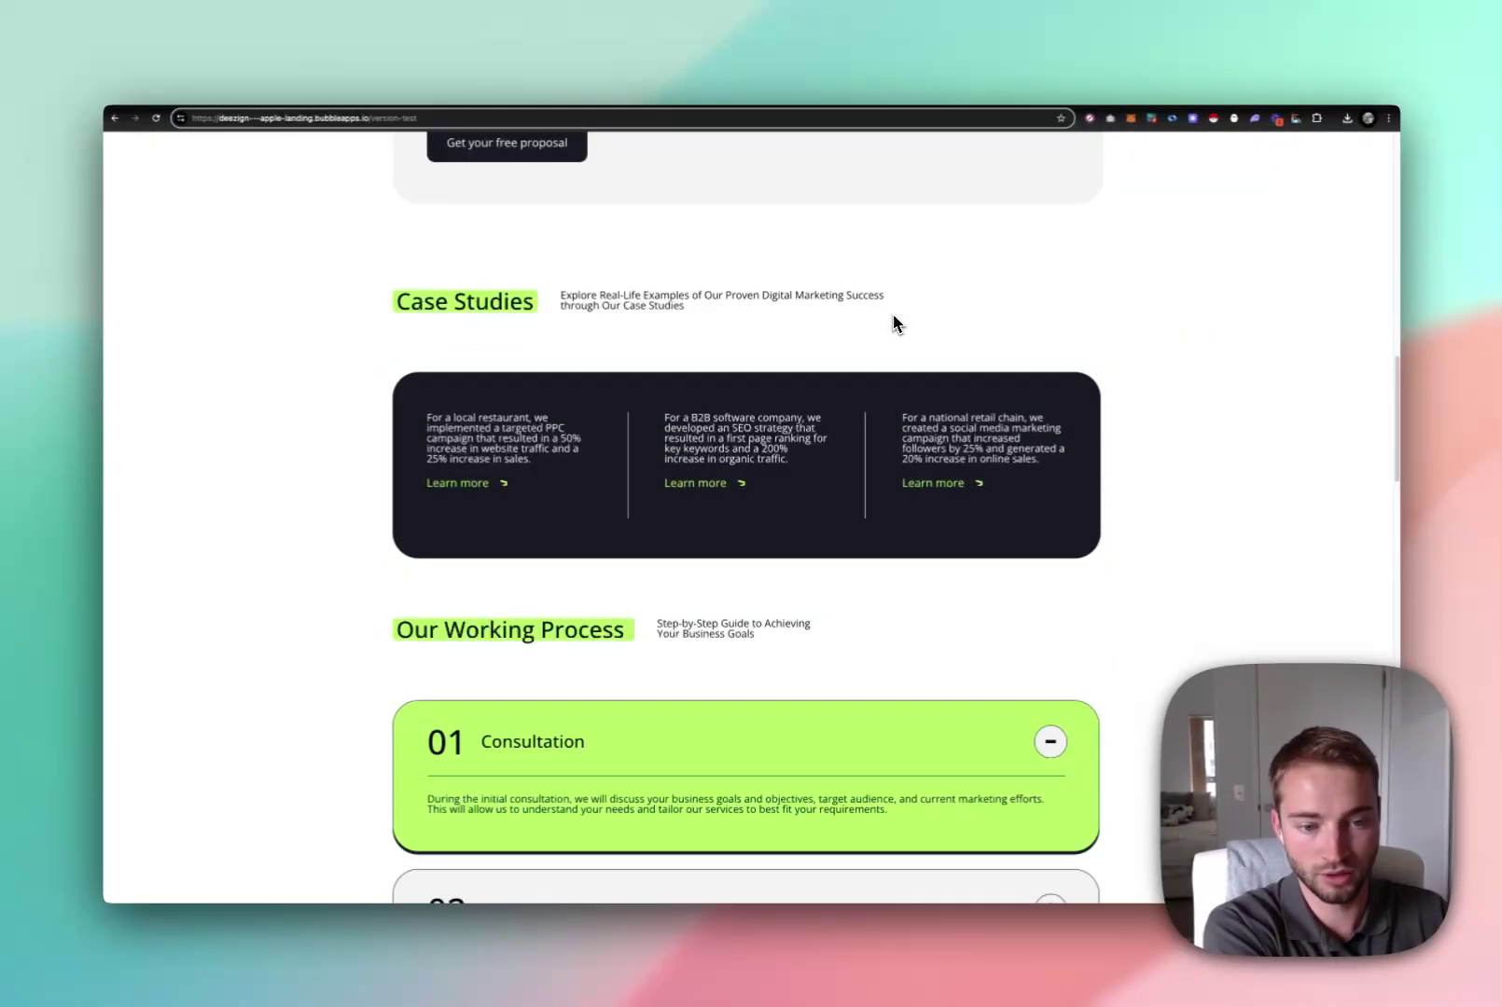
scroll(892, 324, down, 5)
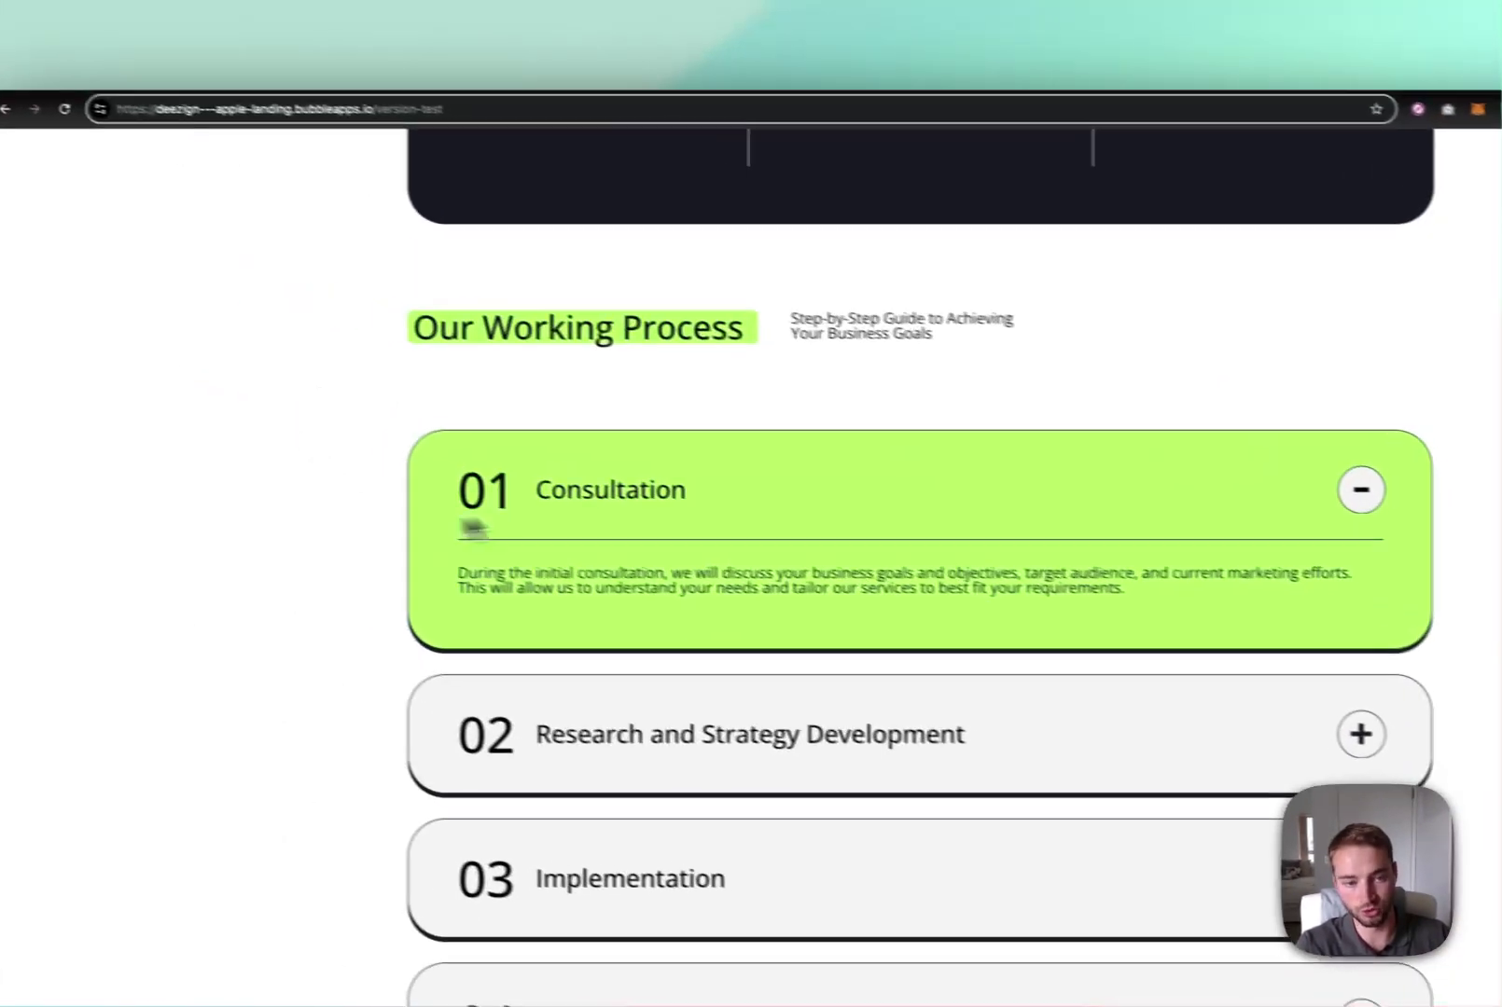
scroll(761, 459, down, 4)
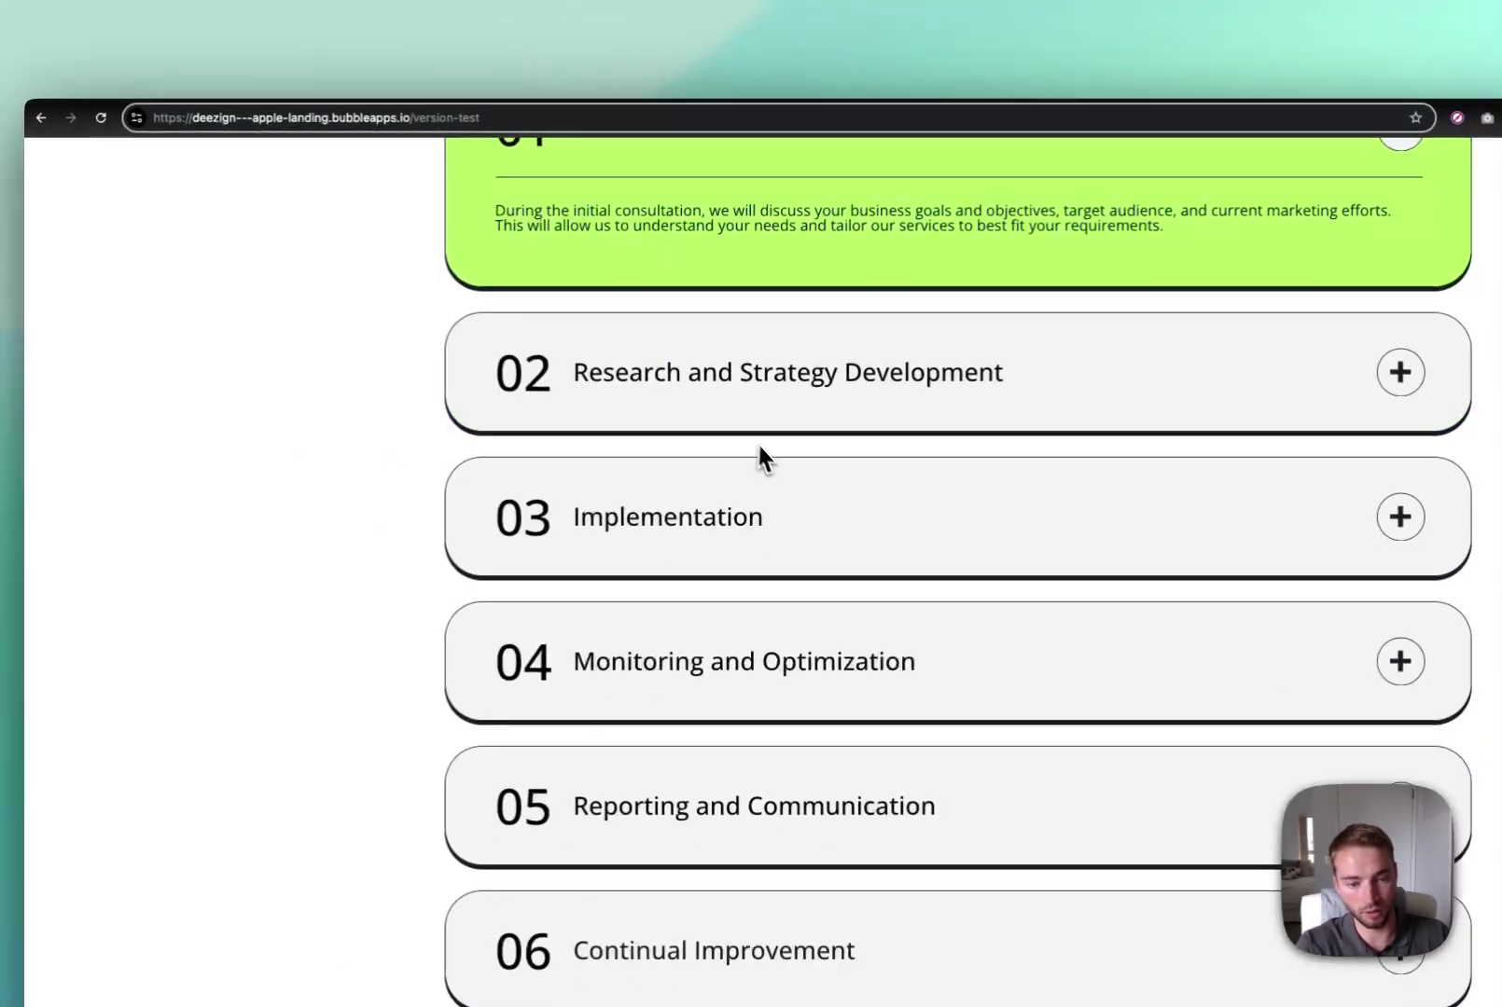
scroll(913, 536, up, 1)
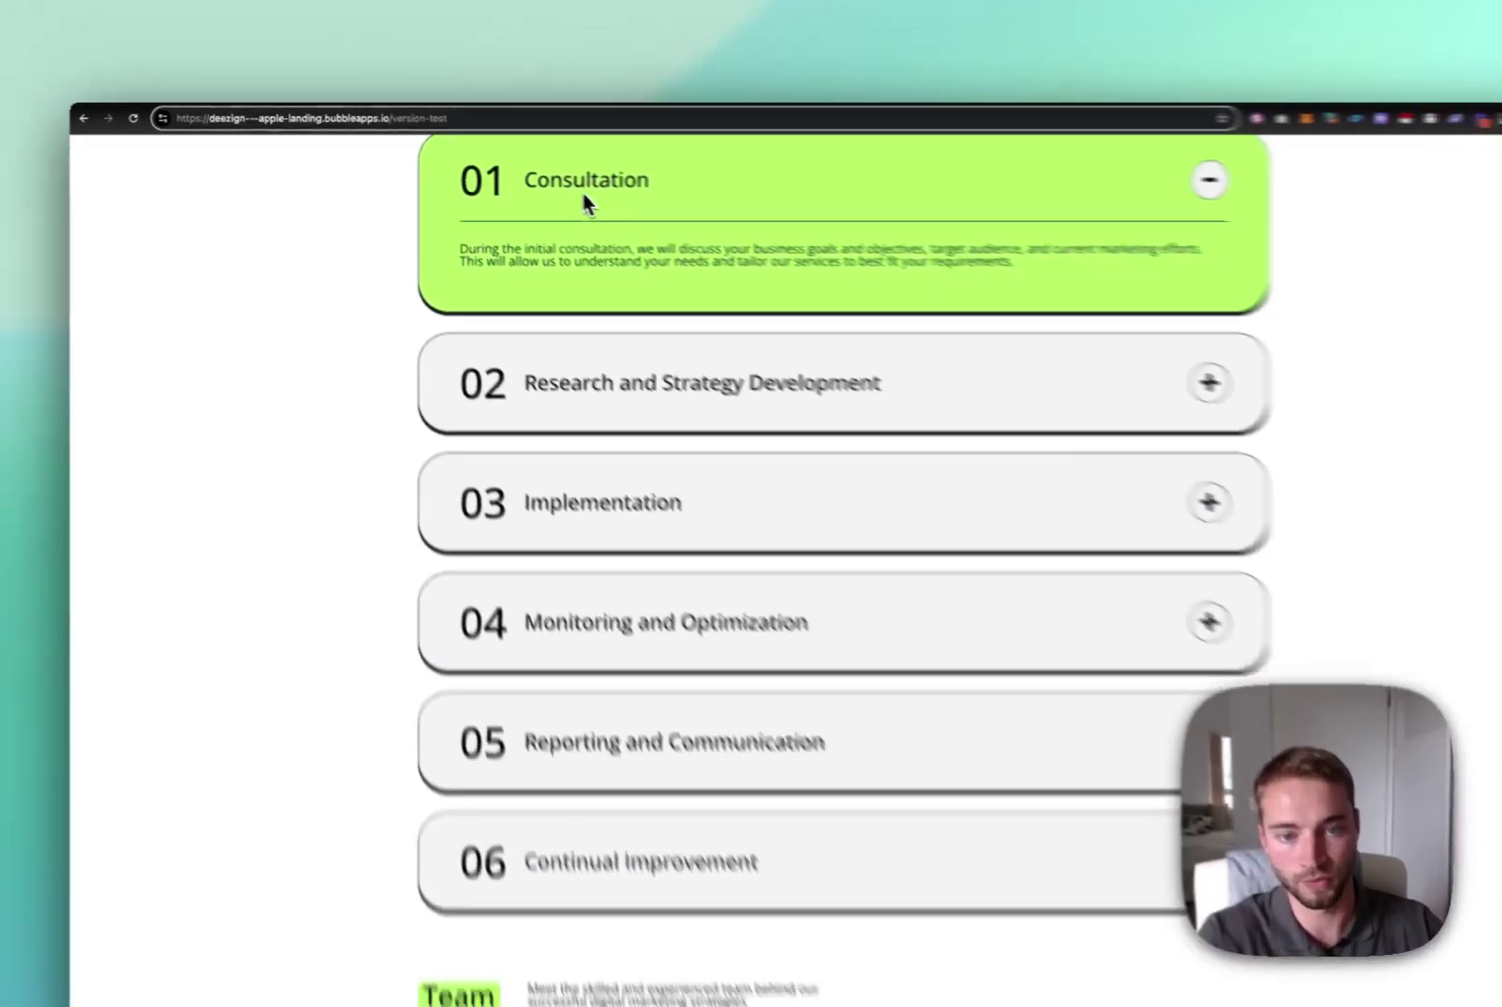
scroll(560, 354, down, 5)
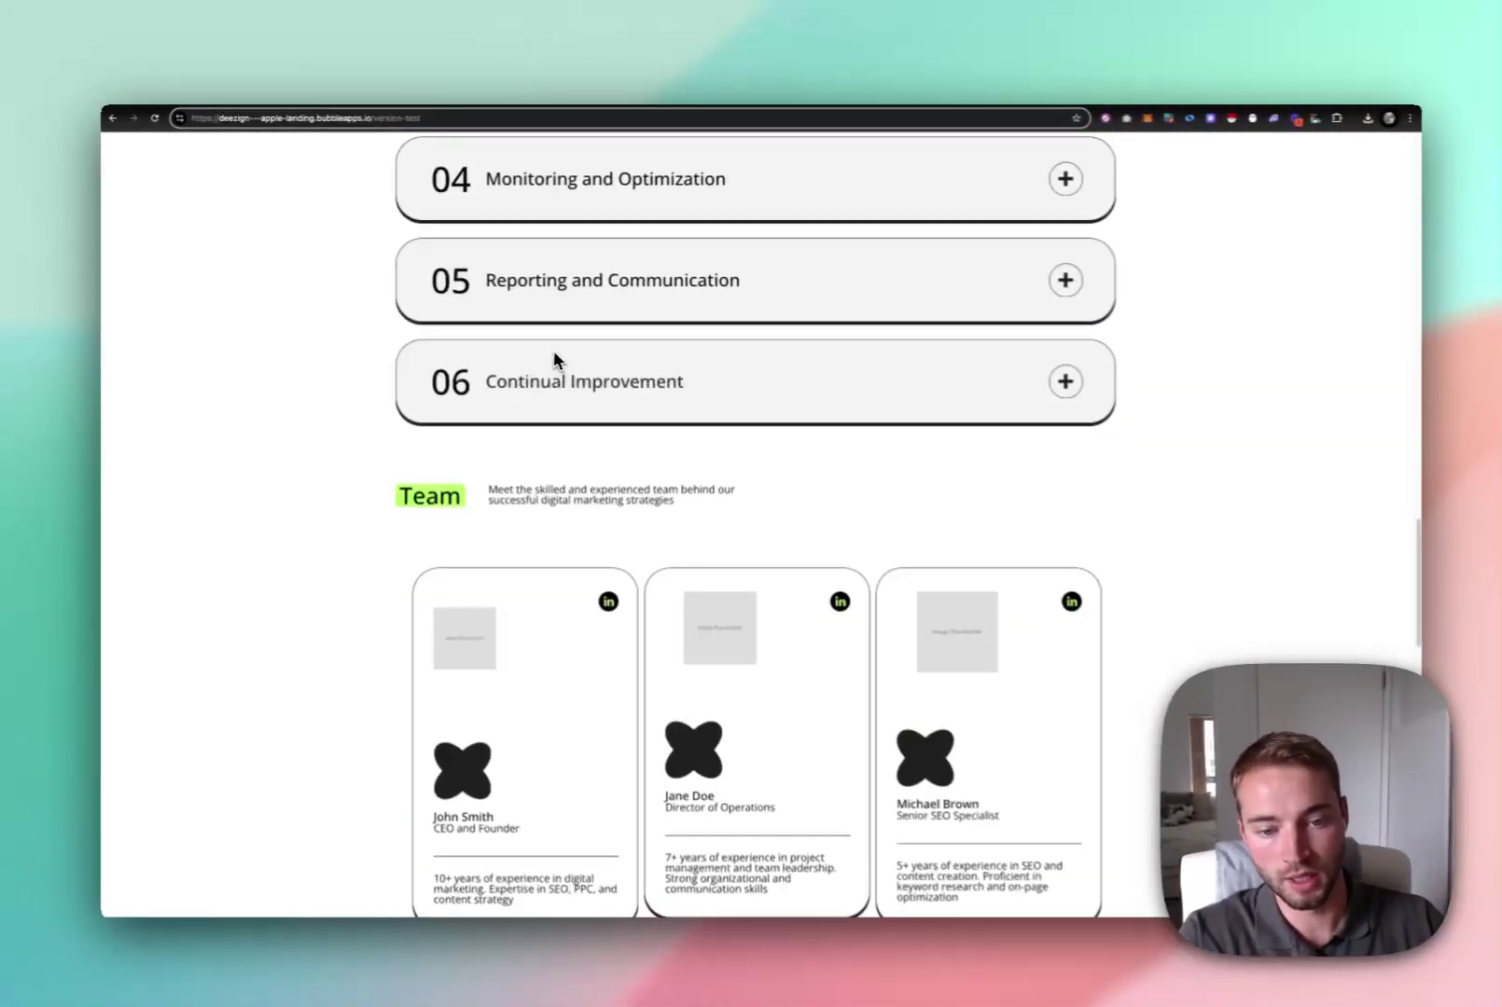
scroll(625, 299, down, 5)
scroll(530, 385, up, 3)
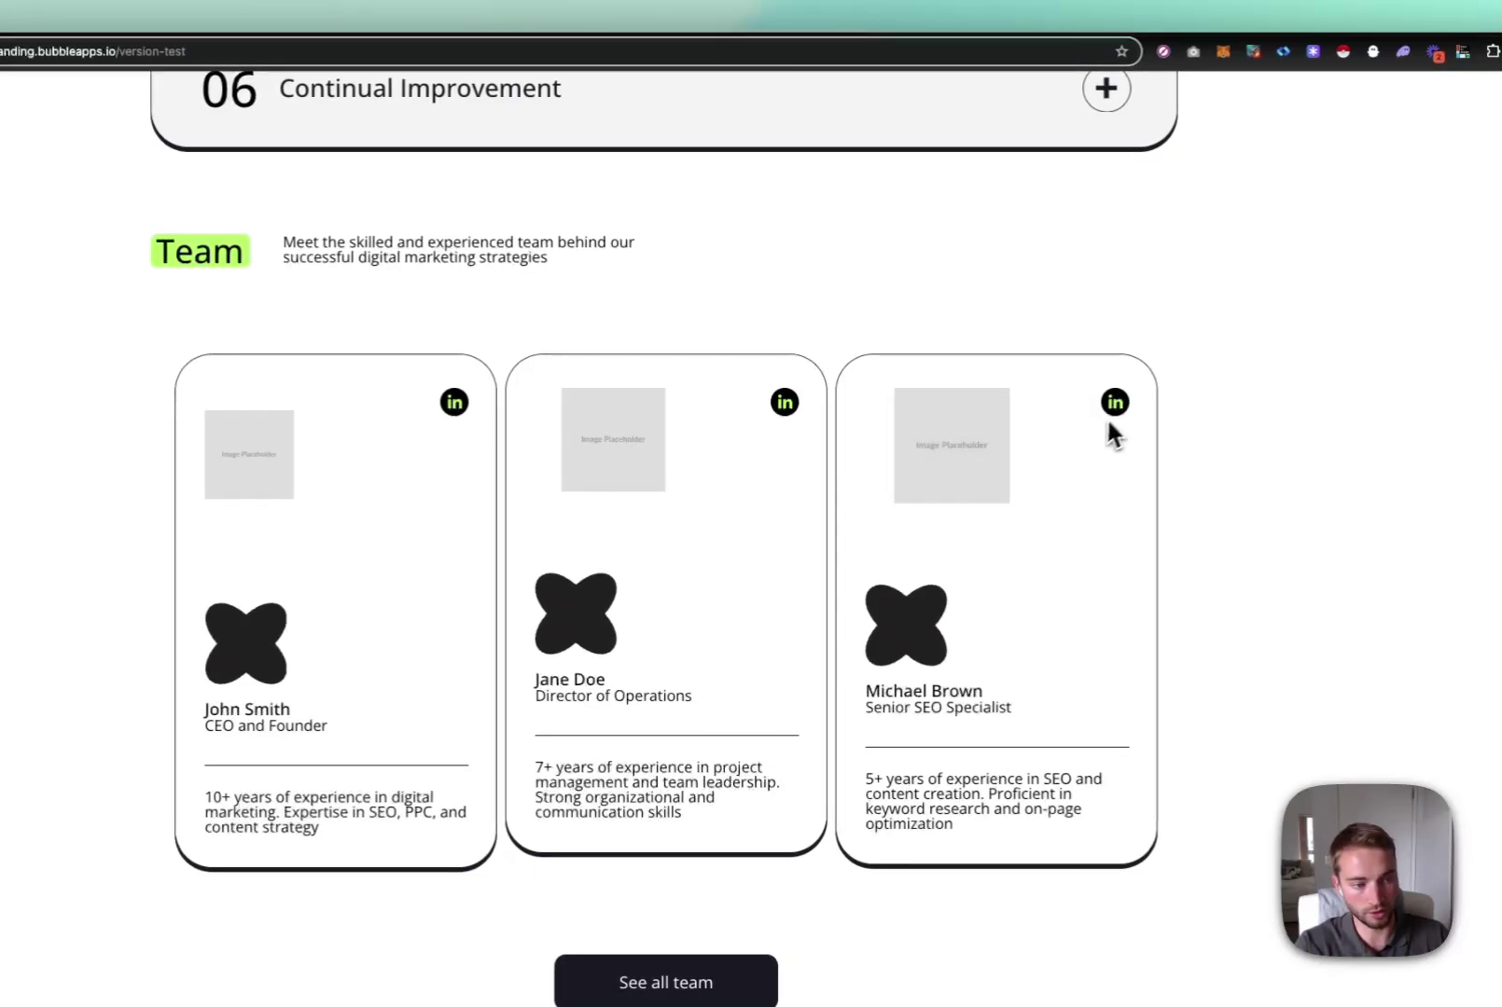
scroll(730, 525, down, 5)
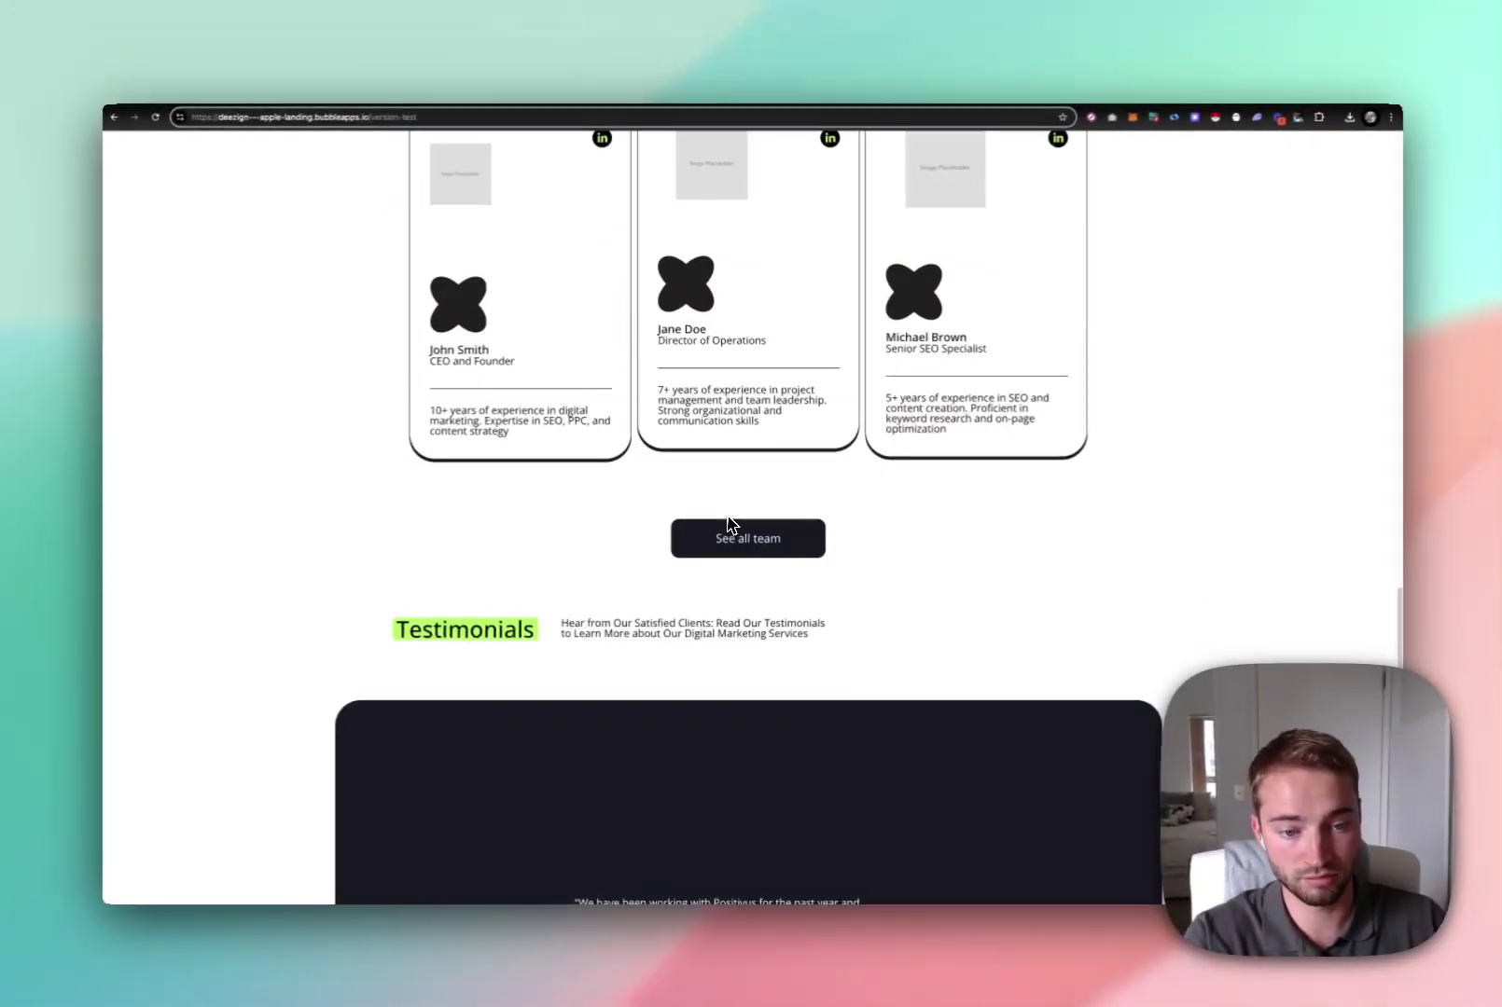
scroll(730, 525, down, 3)
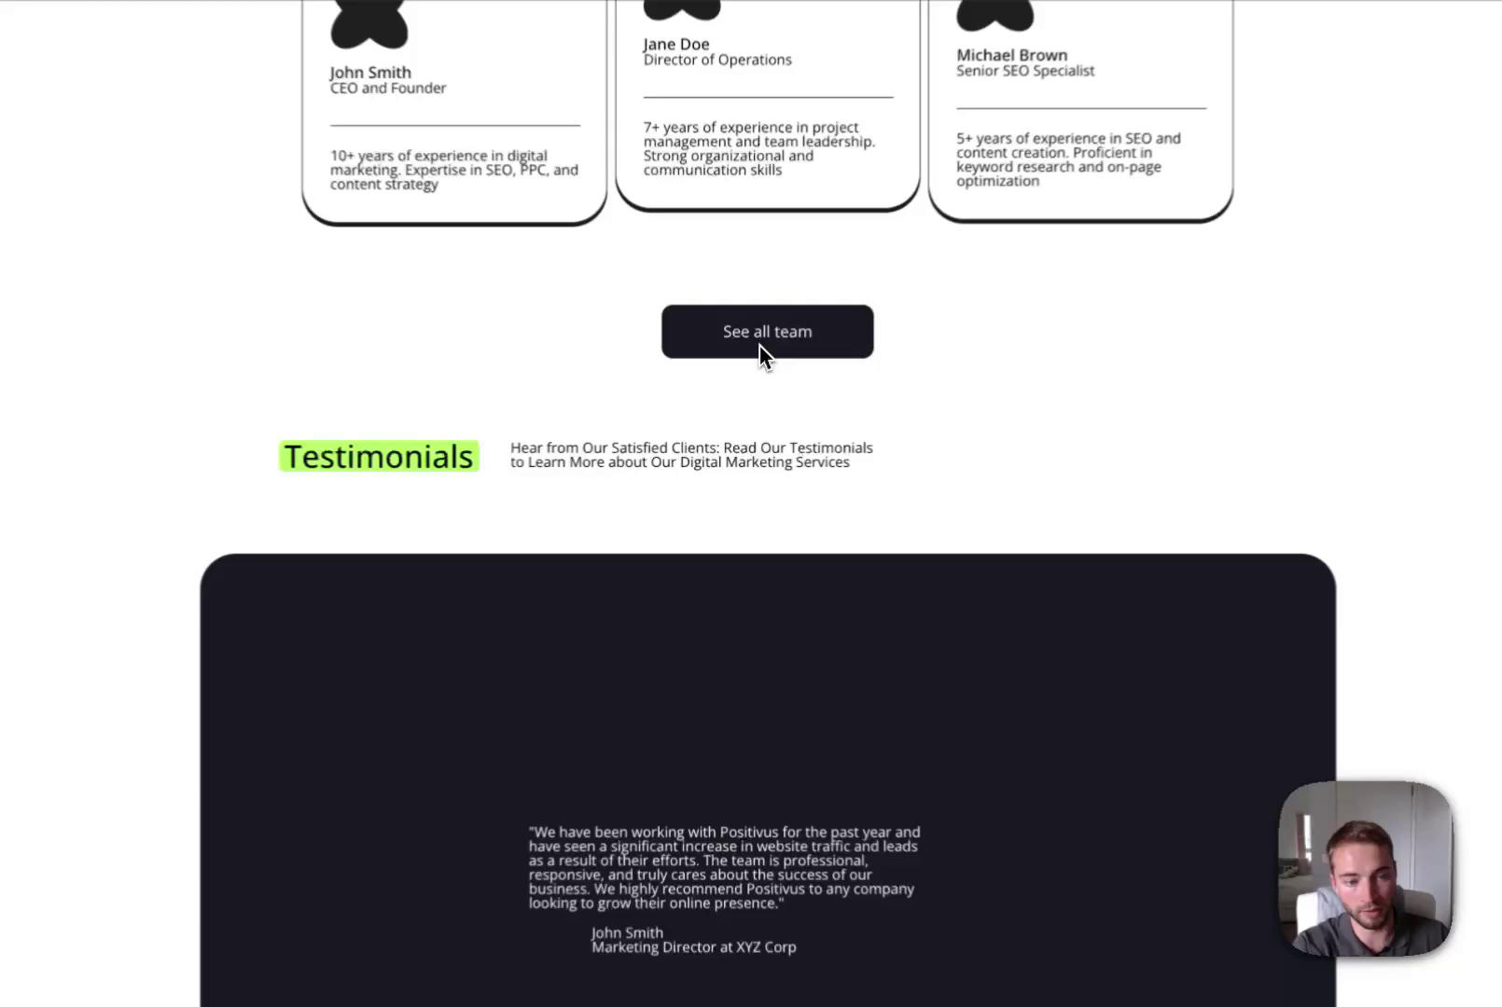
scroll(774, 340, down, 4)
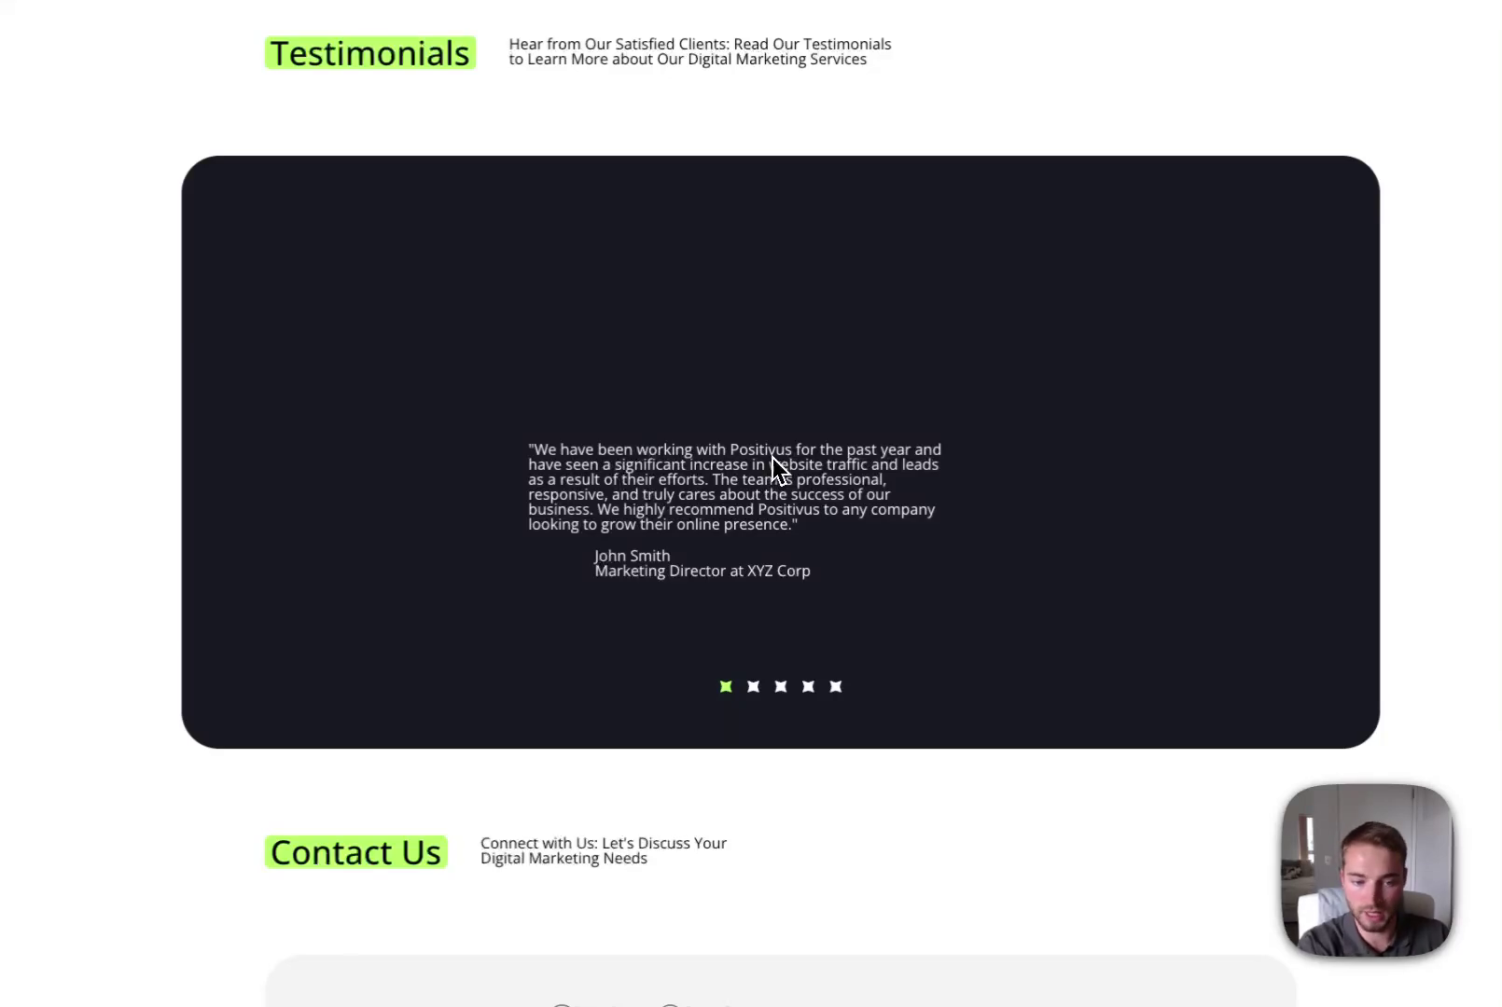
scroll(772, 458, down, 8)
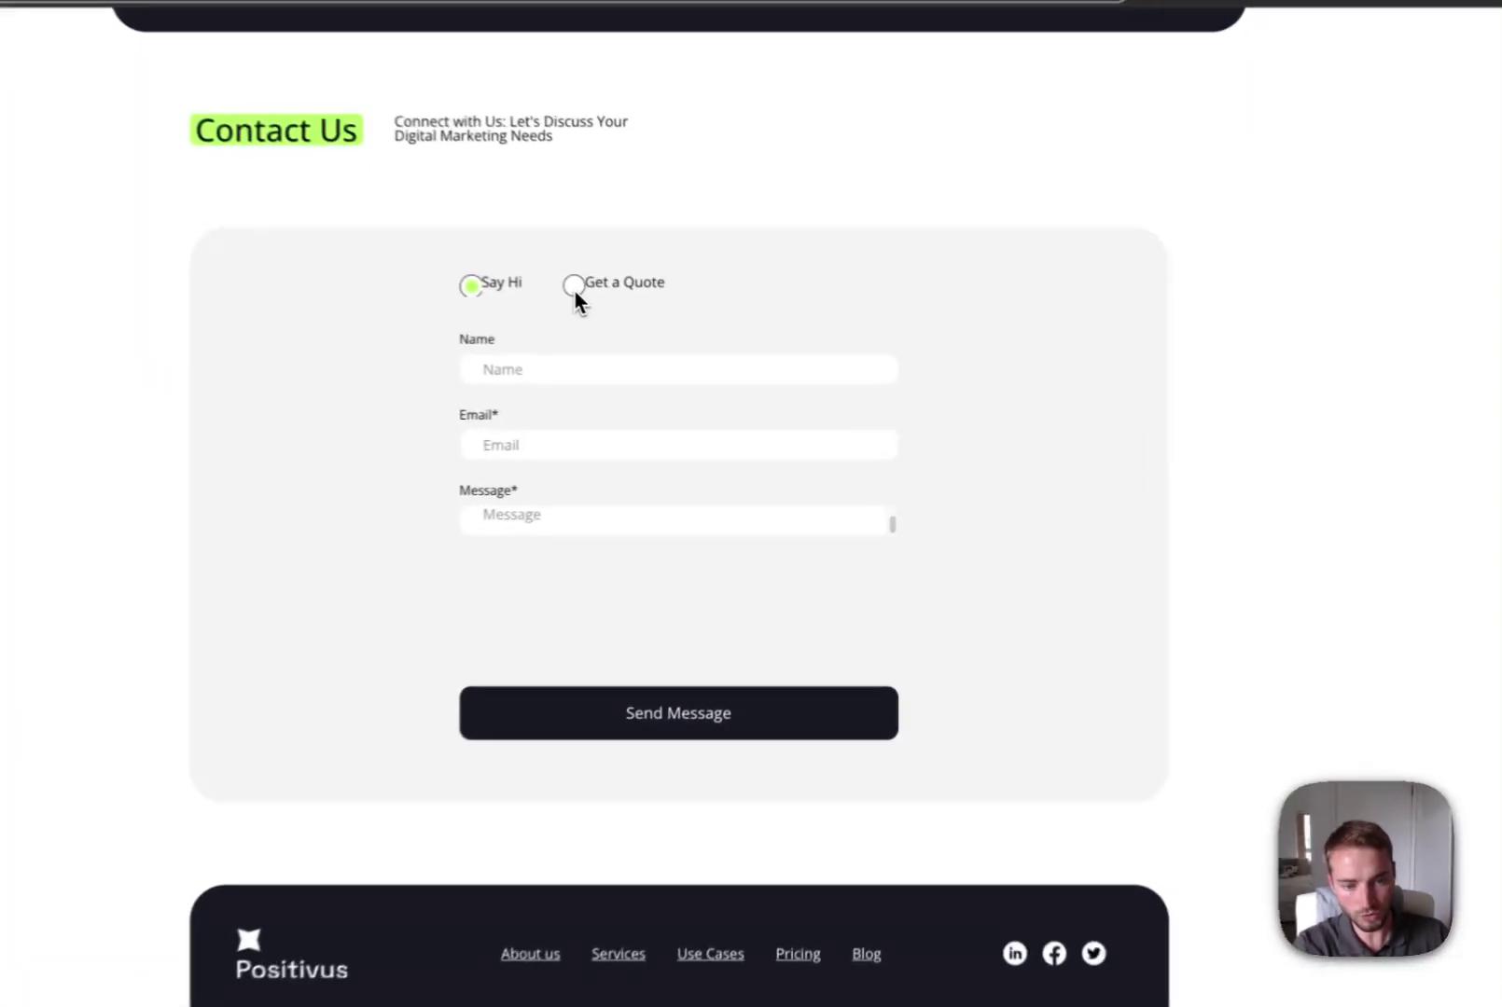
click(631, 452)
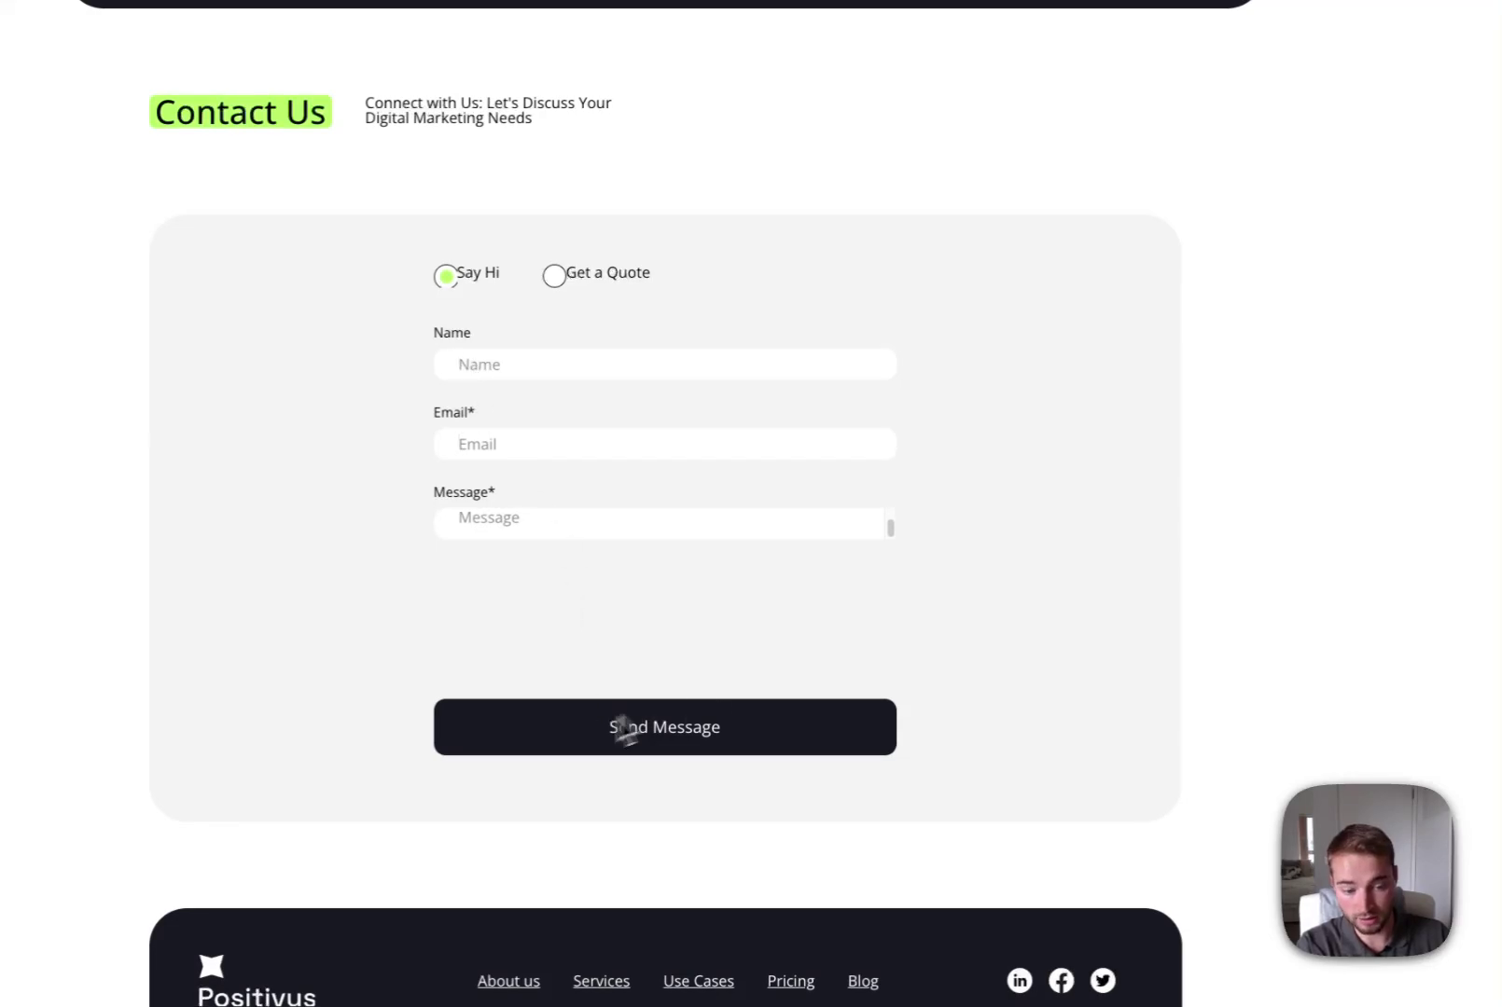
scroll(949, 648, down, 3)
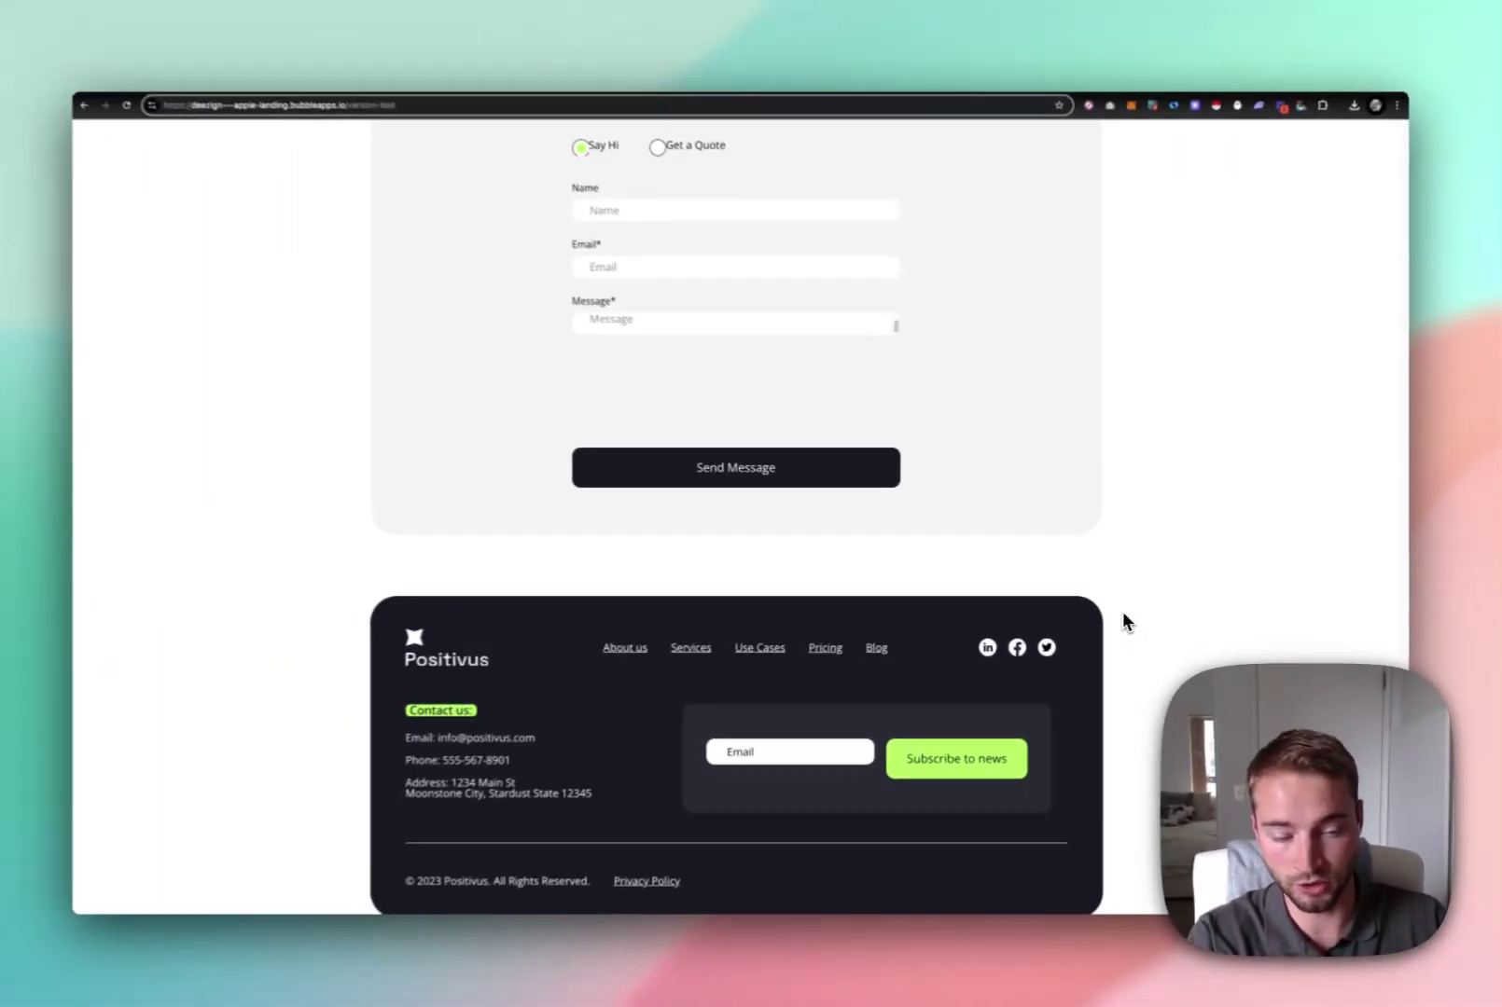
scroll(975, 650, up, 15)
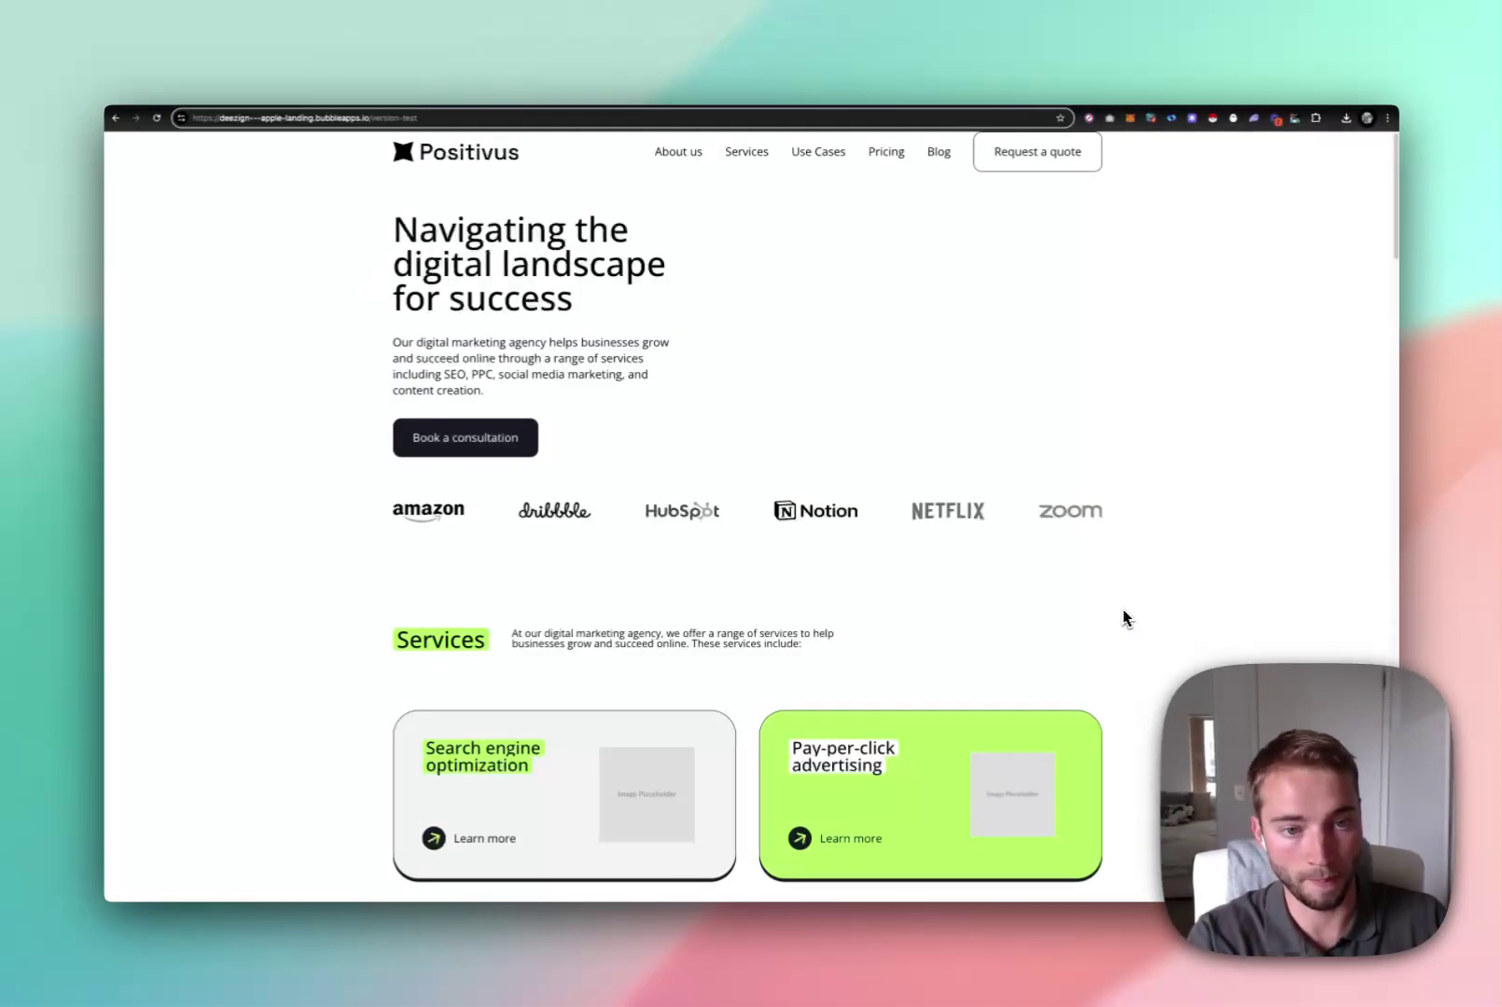